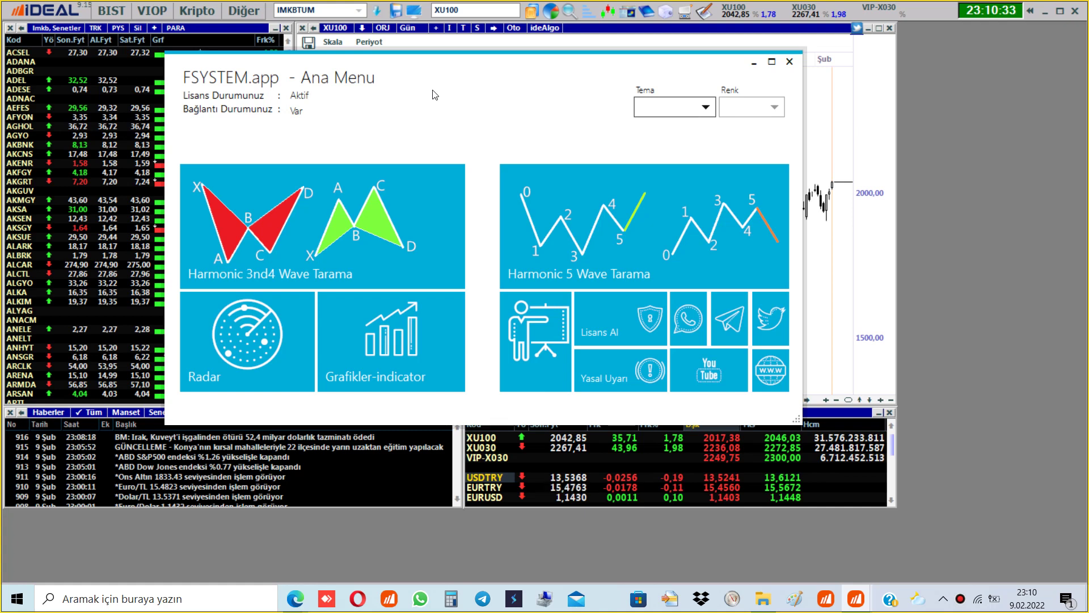
{"action": "left_click_drag", "start_coordinate": [434, 94], "coordinate": [538, 109]}
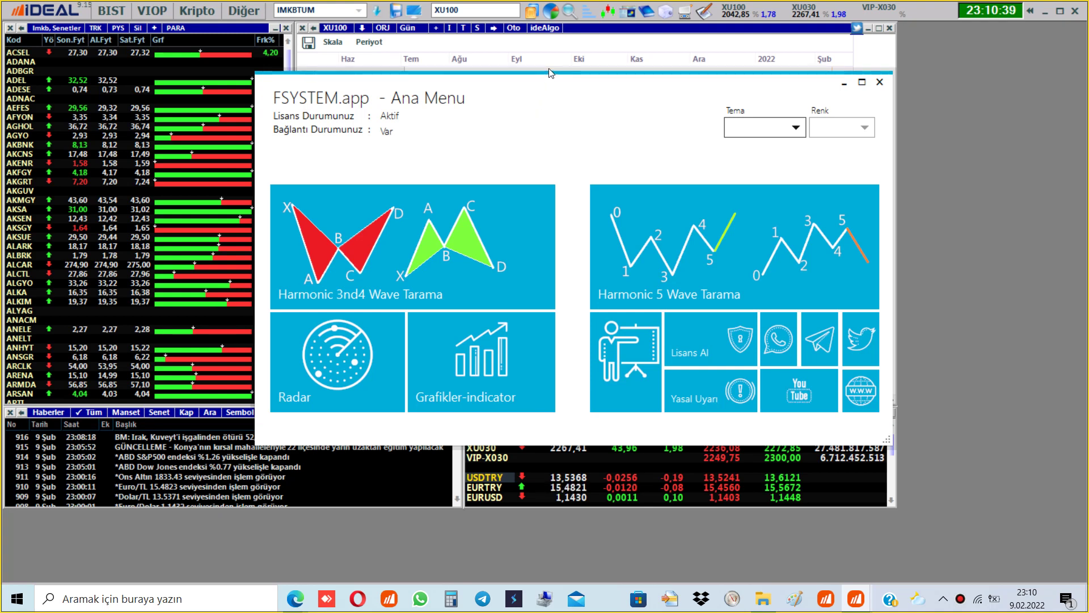
{"action": "left_click_drag", "start_coordinate": [571, 74], "coordinate": [591, 169]}
{"action": "double_click", "coordinate": [591, 168]}
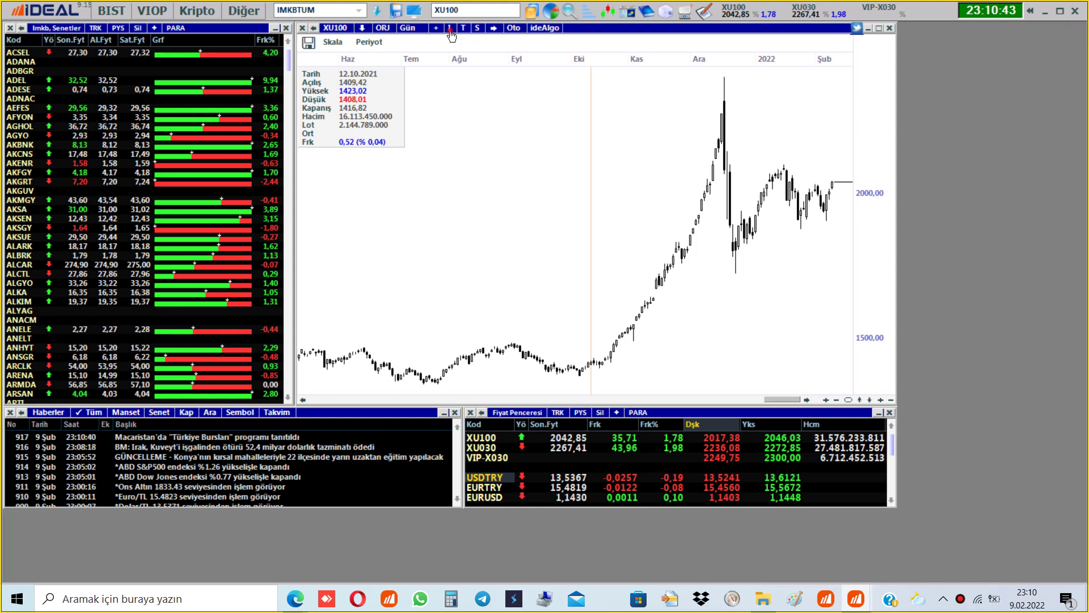
Step: Look through the XU100 chart's indicator list and the settings of the FsystemV2_Grafik_1453_Pivot system, and close both windows
{"action": "mouse_move", "coordinate": [695, 262]}
{"action": "left_mouse_down"}
{"action": "mouse_move", "coordinate": [692, 350]}
{"action": "mouse_move", "coordinate": [692, 249]}
{"action": "left_mouse_up"}
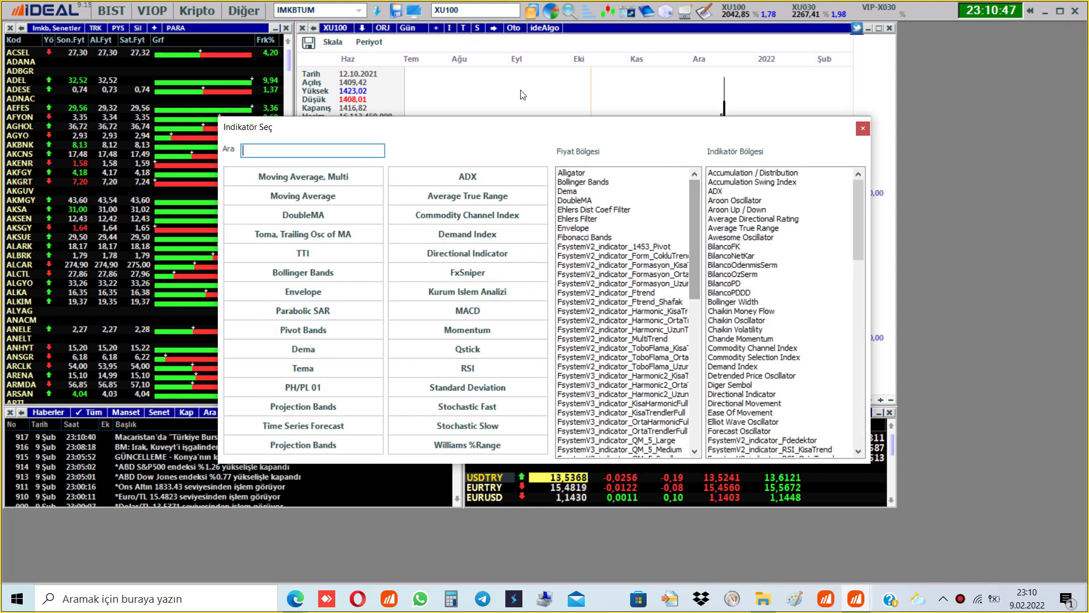
{"action": "left_click", "coordinate": [478, 29]}
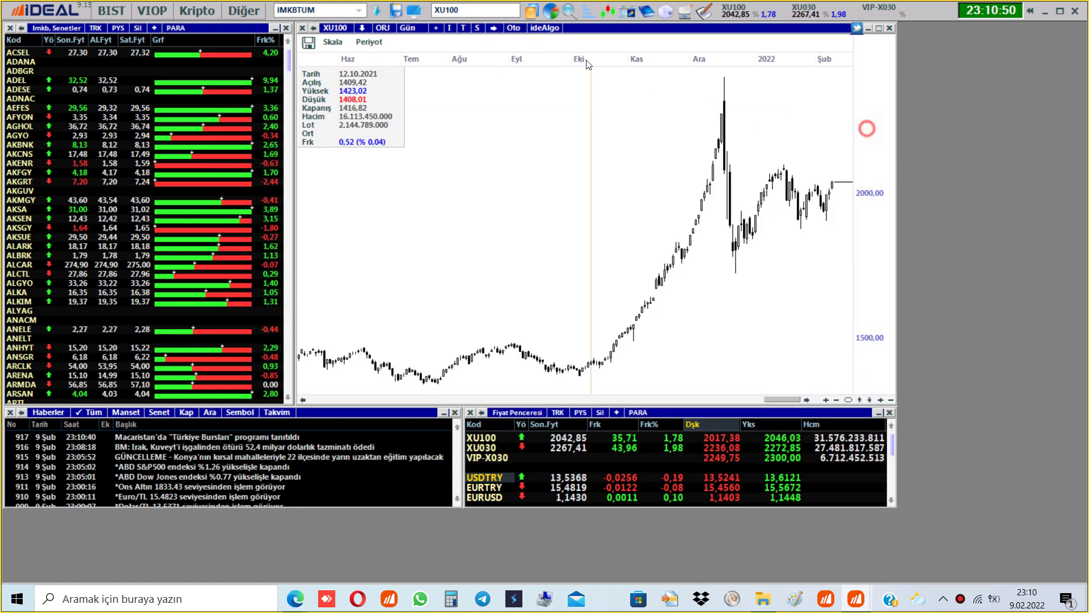
{"action": "left_click", "coordinate": [476, 29]}
{"action": "left_click", "coordinate": [497, 40]}
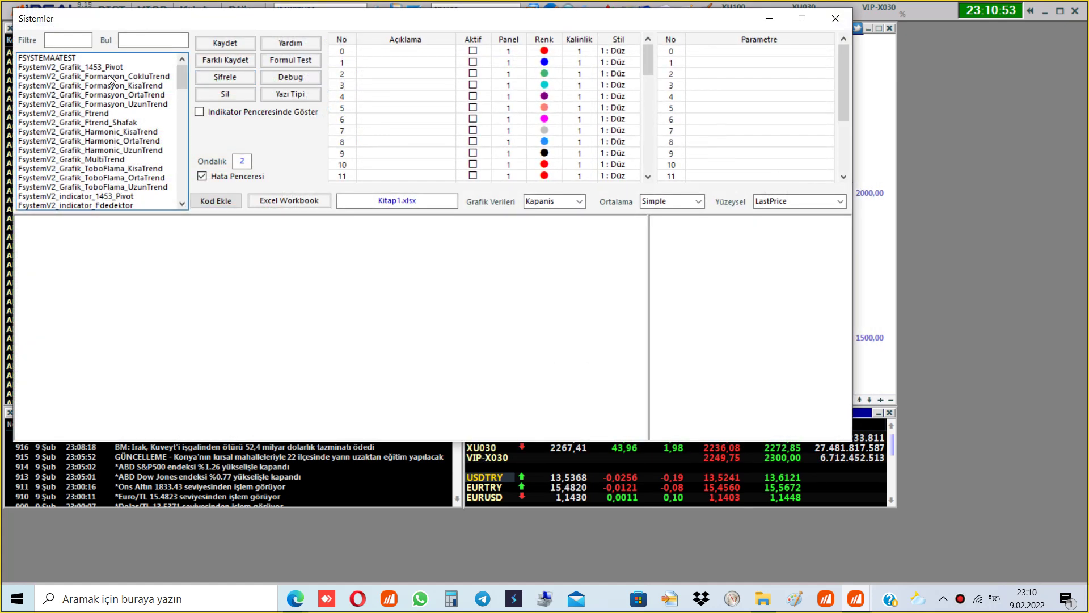
{"action": "left_click", "coordinate": [118, 67]}
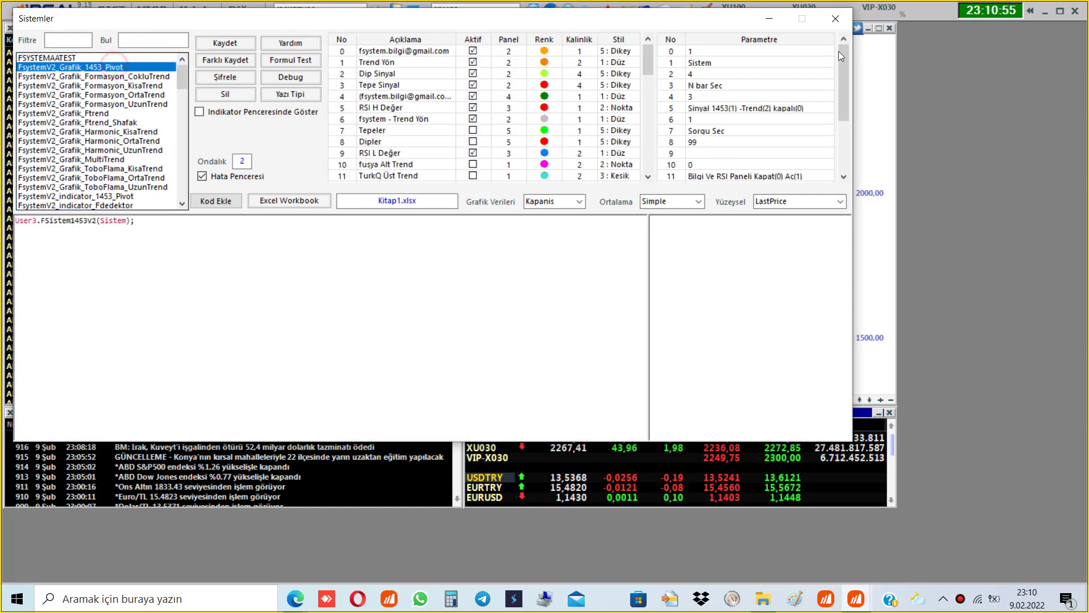
{"action": "left_click", "coordinate": [841, 23]}
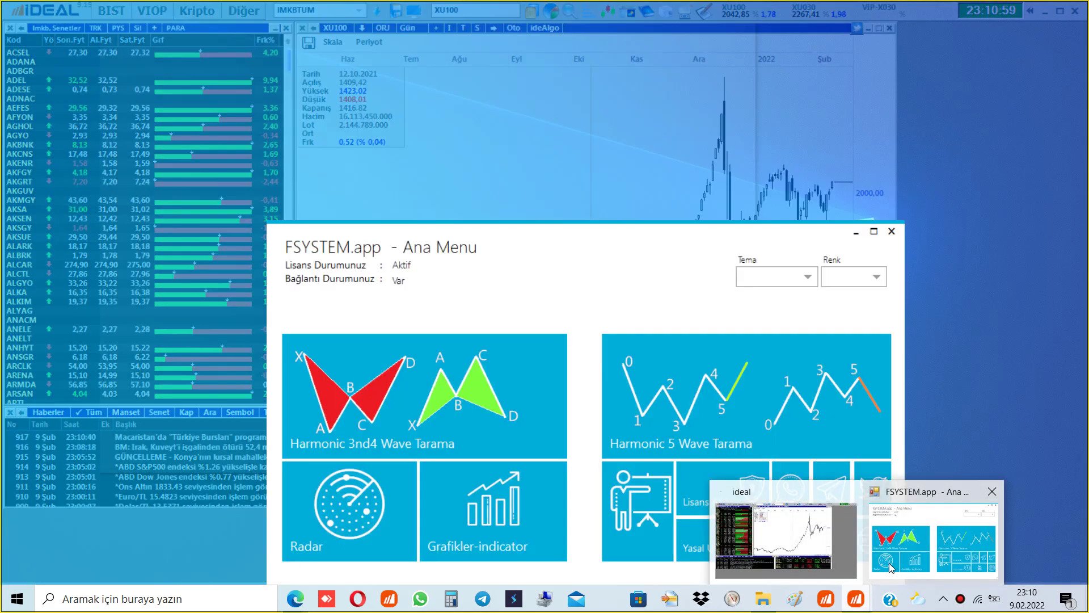
Step: Bring the FSYSTEM.app main menu back to the front and open the Grafikler-indicator analysis window maximized
{"action": "left_click", "coordinate": [936, 527]}
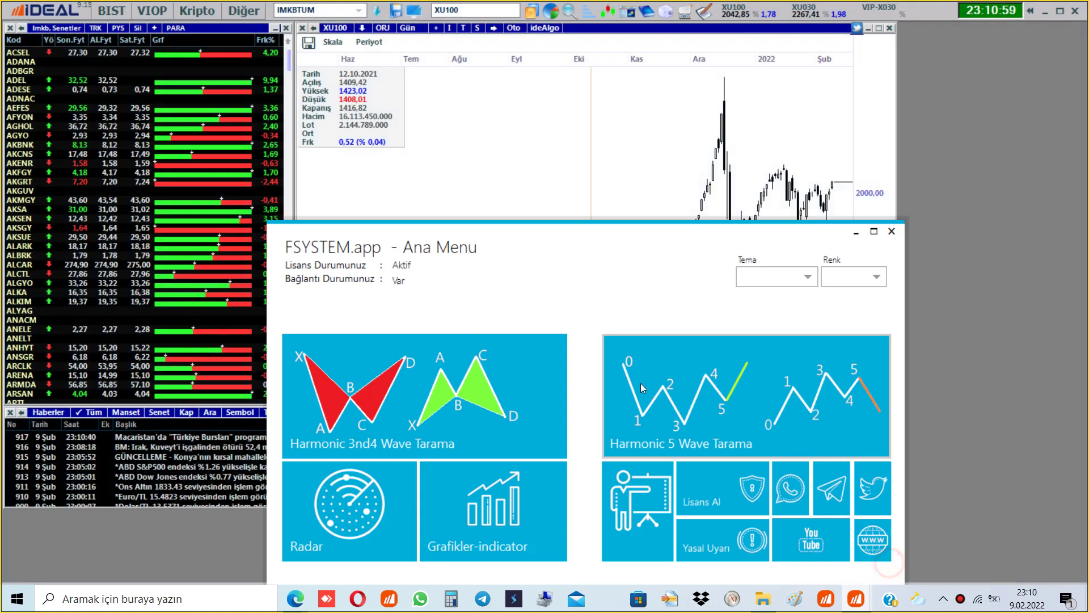
{"action": "left_click_drag", "start_coordinate": [534, 250], "coordinate": [536, 150]}
{"action": "left_click_drag", "start_coordinate": [575, 180], "coordinate": [530, 127]}
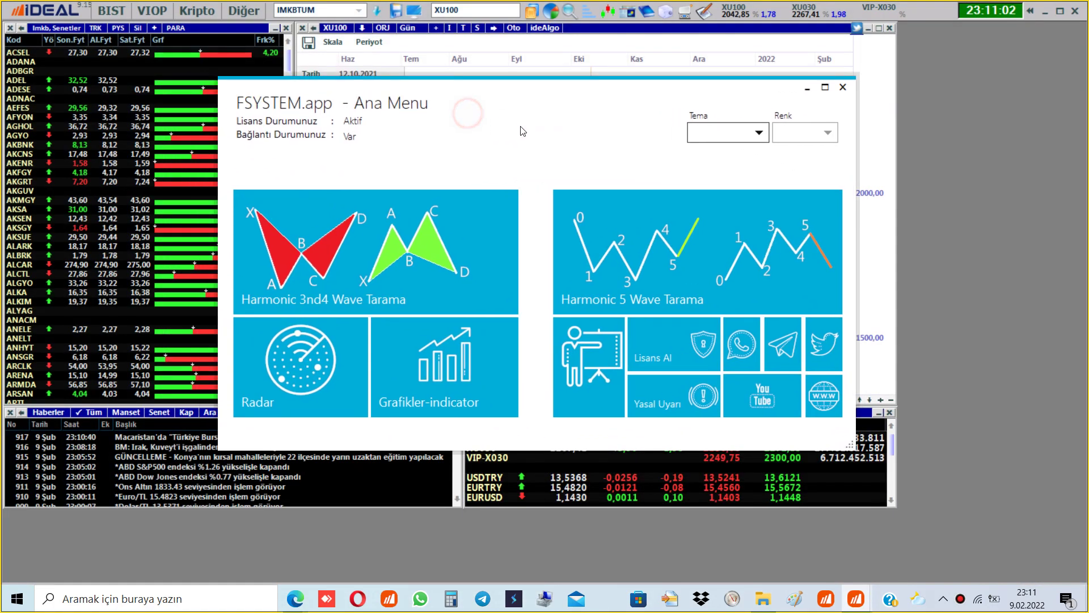
{"action": "left_click", "coordinate": [443, 383]}
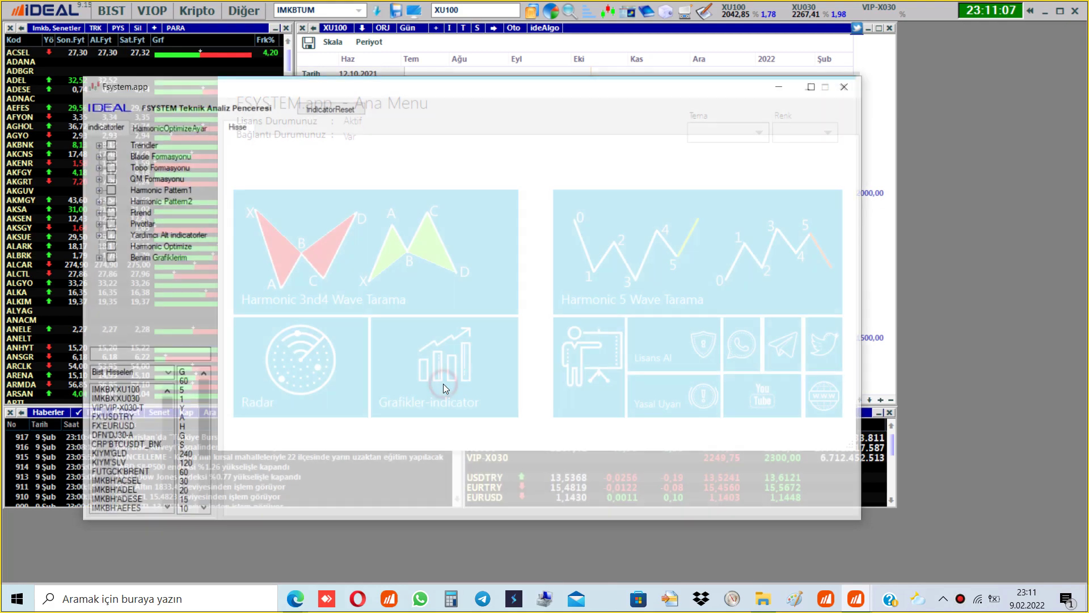
{"action": "left_click", "coordinate": [351, 85]}
{"action": "double_click", "coordinate": [350, 85]}
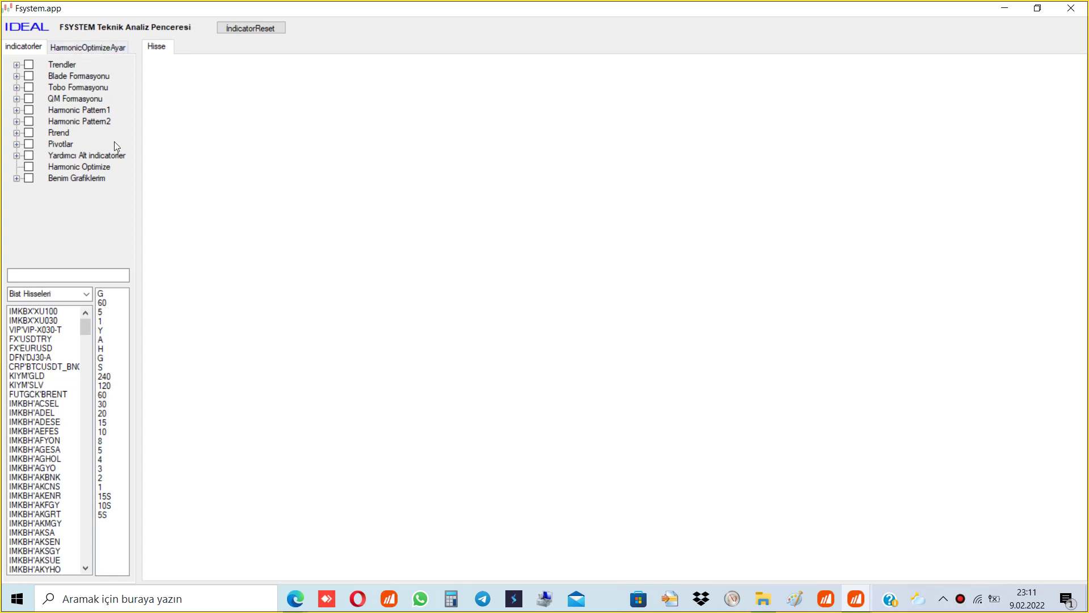
Step: Load the IMKBX'XU100 chart and overlay only Grafik_1 from the Benim Grafiklerim group
{"action": "left_click", "coordinate": [17, 178]}
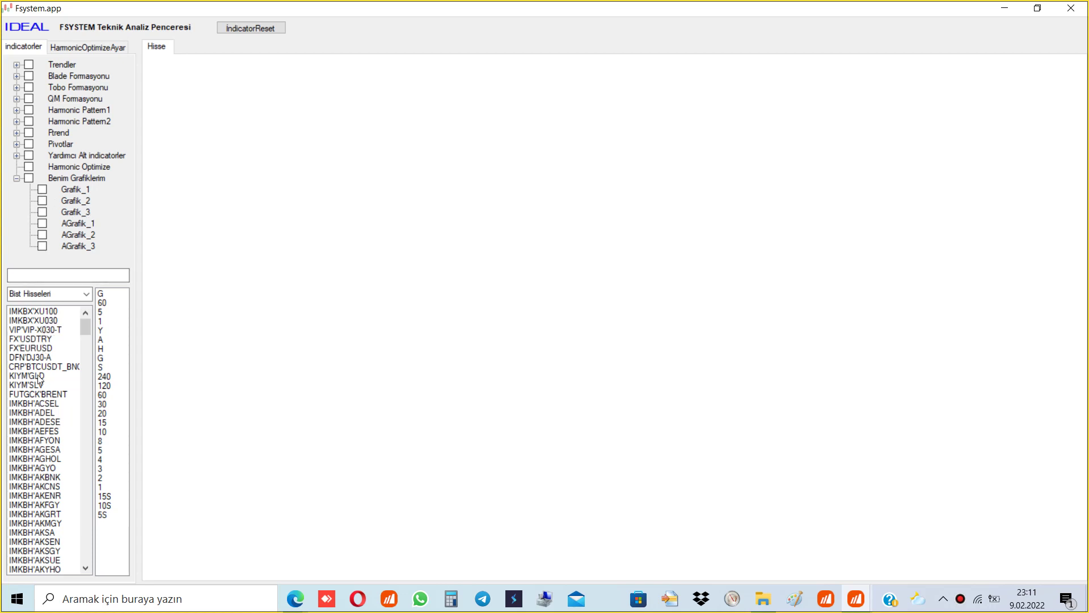
{"action": "left_click", "coordinate": [51, 402]}
{"action": "left_click", "coordinate": [43, 312]}
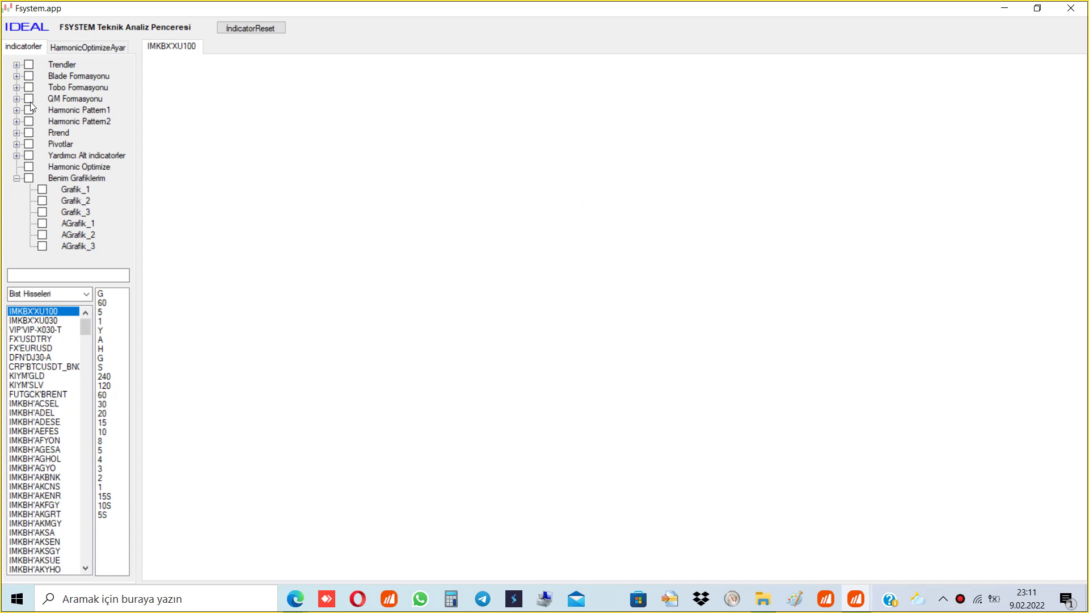
{"action": "left_click", "coordinate": [29, 178]}
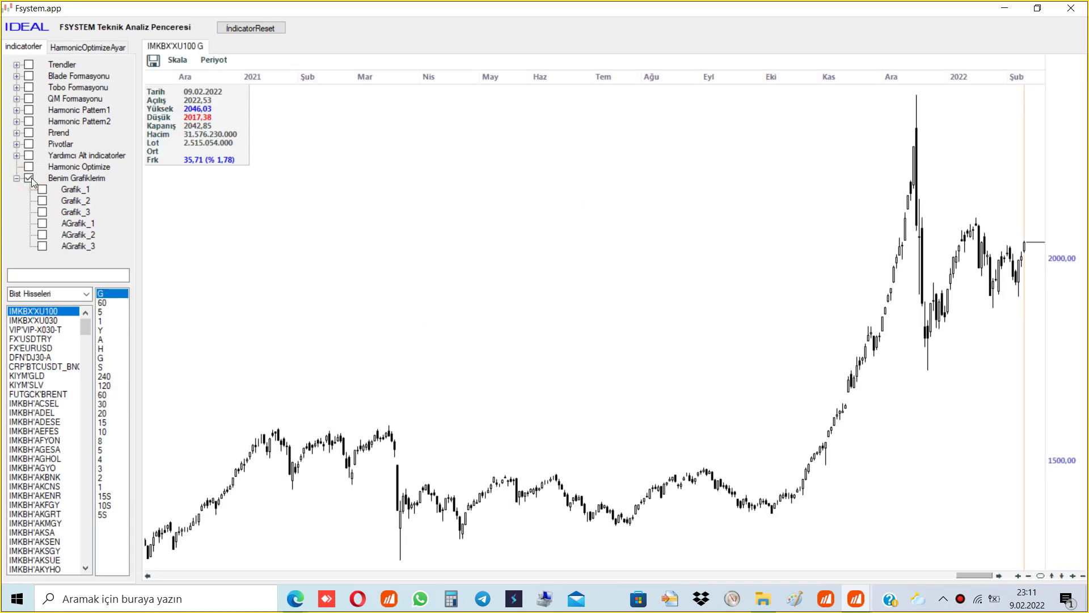
{"action": "left_click", "coordinate": [30, 179]}
{"action": "left_click", "coordinate": [43, 190]}
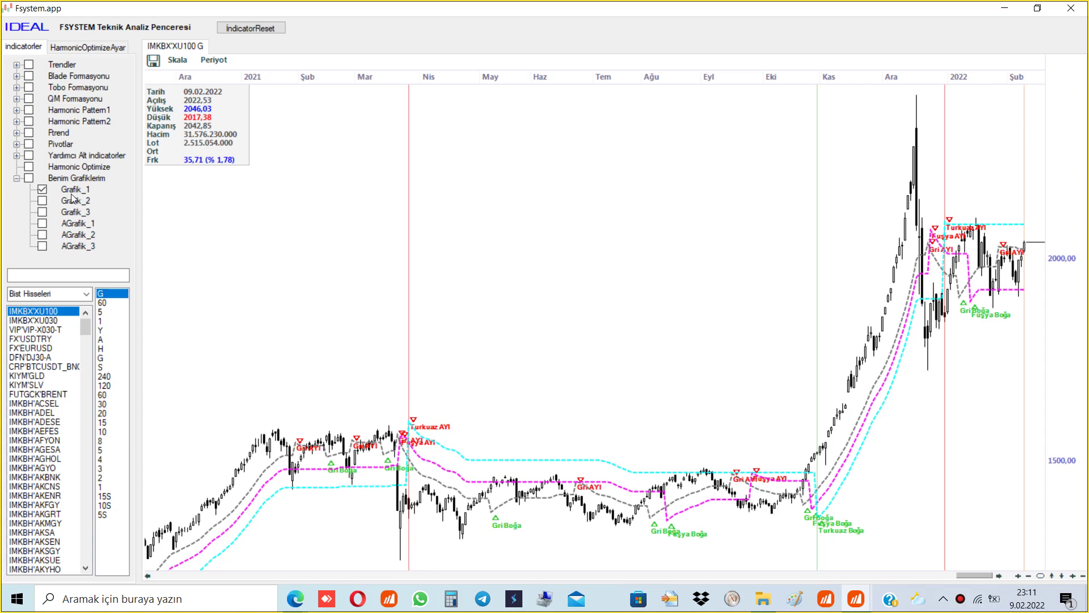
Step: Save a copy of the Grafik_1 system in iDeal under the name Grafik_2 and close the systems window
{"action": "left_click", "coordinate": [231, 120]}
{"action": "left_click", "coordinate": [220, 173]}
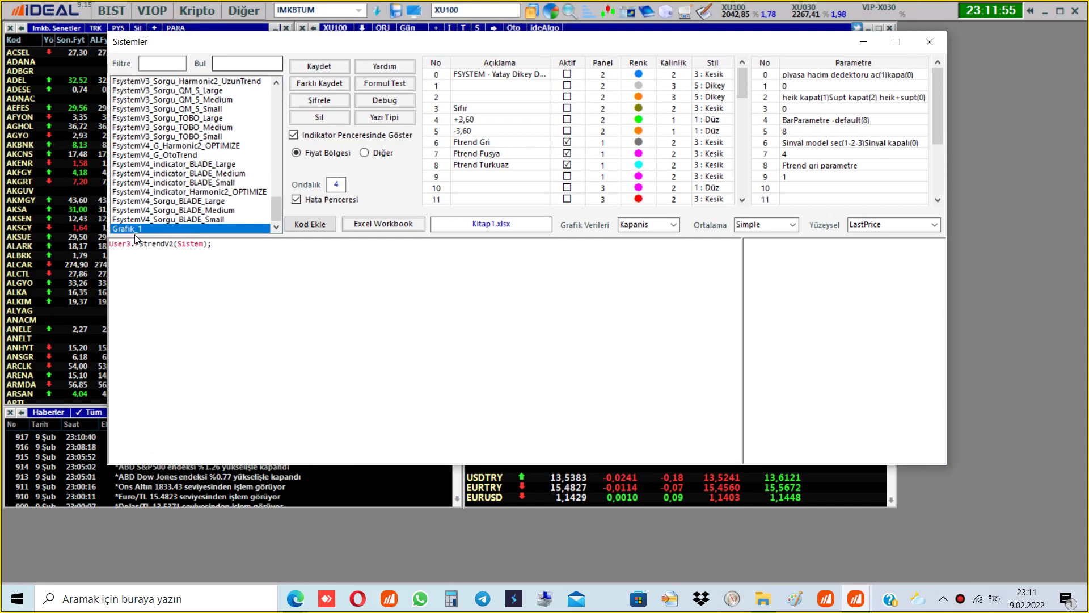
{"action": "left_click", "coordinate": [307, 84]}
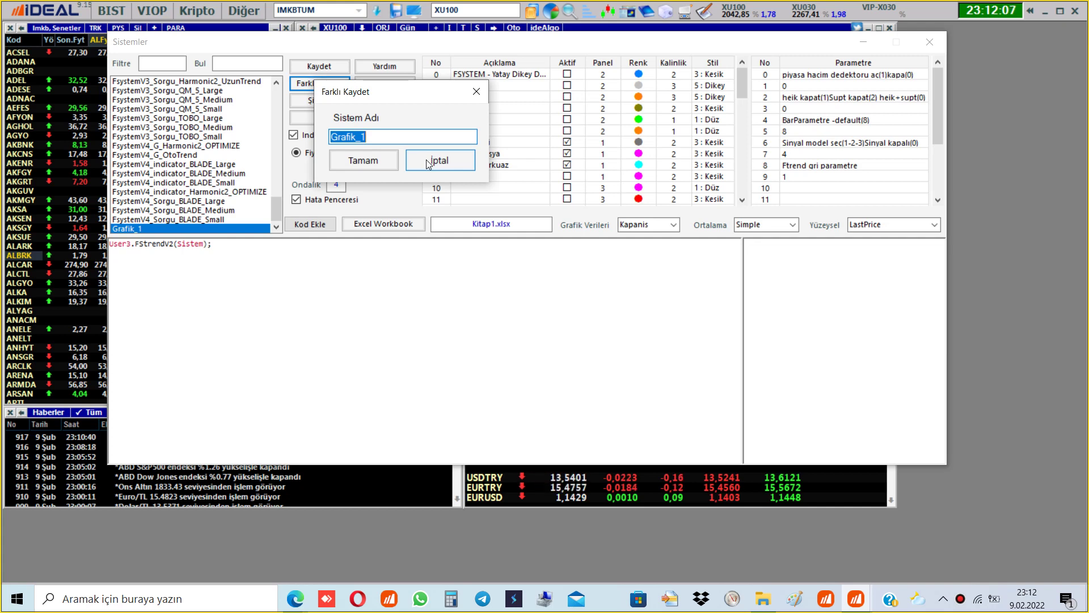
{"action": "left_click_drag", "start_coordinate": [361, 137], "coordinate": [371, 137]}
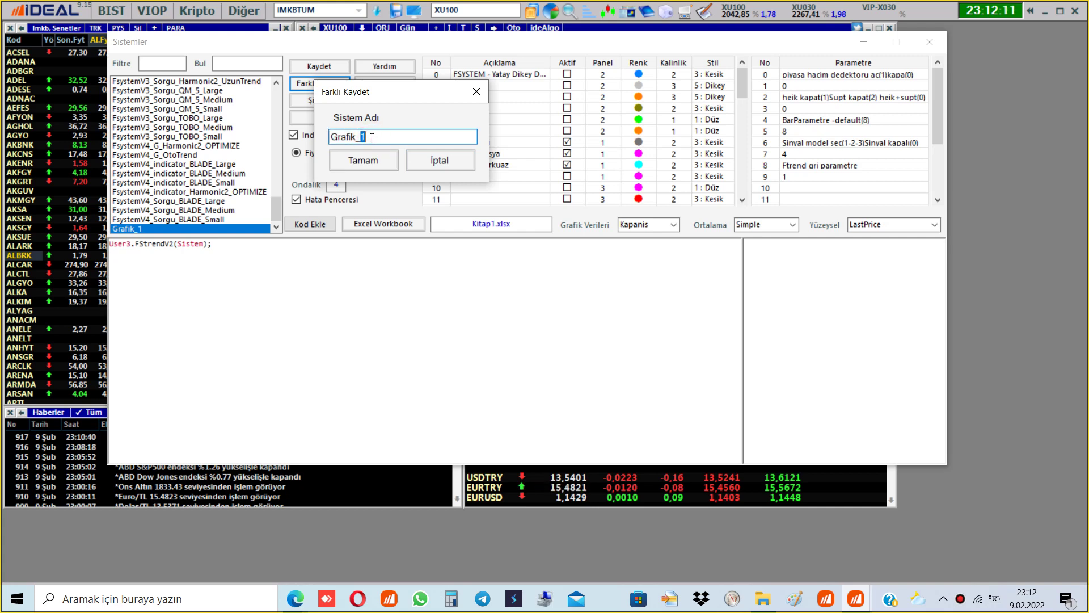
{"action": "type", "text": "2"}
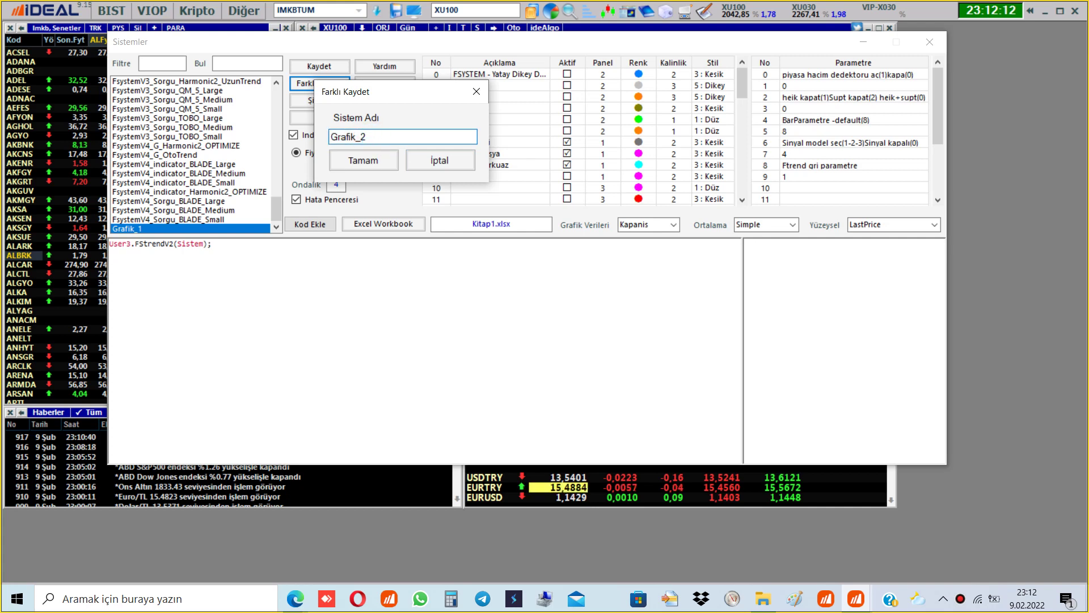
{"action": "left_click", "coordinate": [361, 164]}
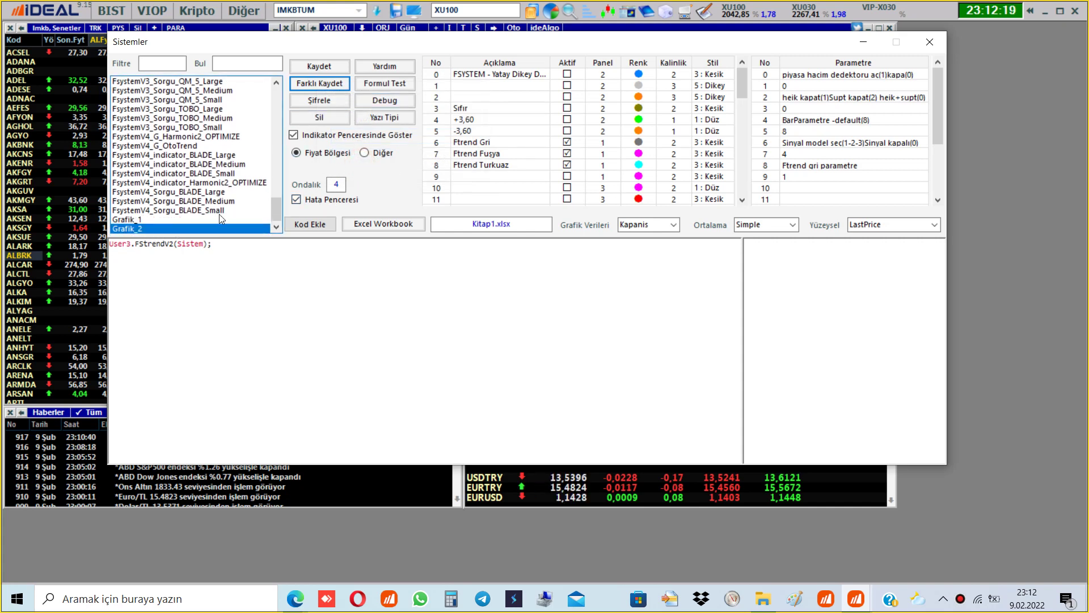
{"action": "left_click", "coordinate": [920, 50]}
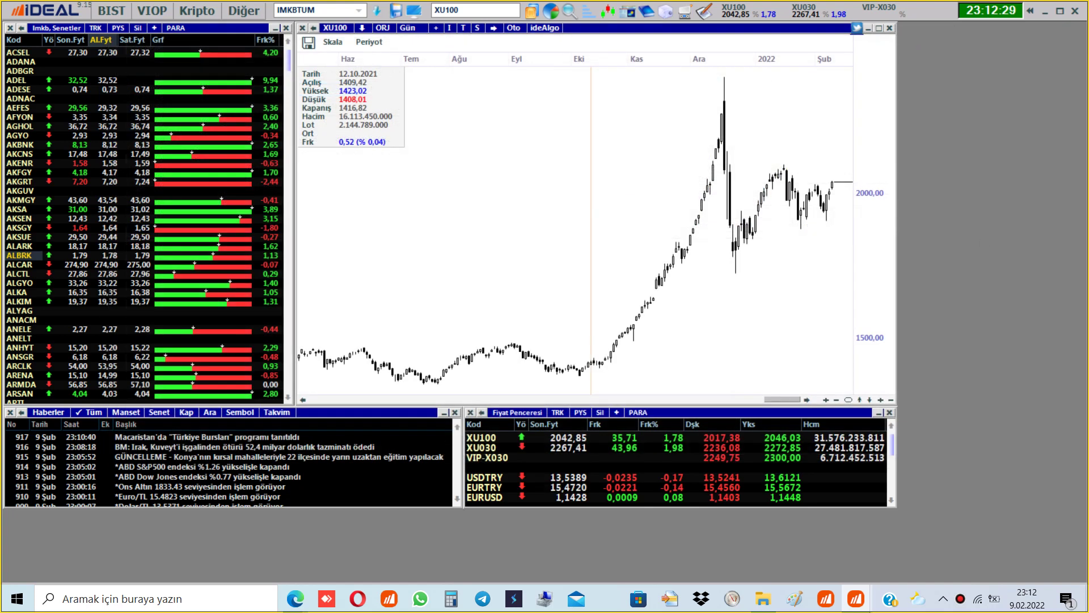
Step: Return to the Fsystem.app window and preview Grafik_3 and Grafik_2 in turn on the XU100 chart in place of Grafik_1
{"action": "mouse_move", "coordinate": [859, 604]}
{"action": "left_click", "coordinate": [1001, 534]}
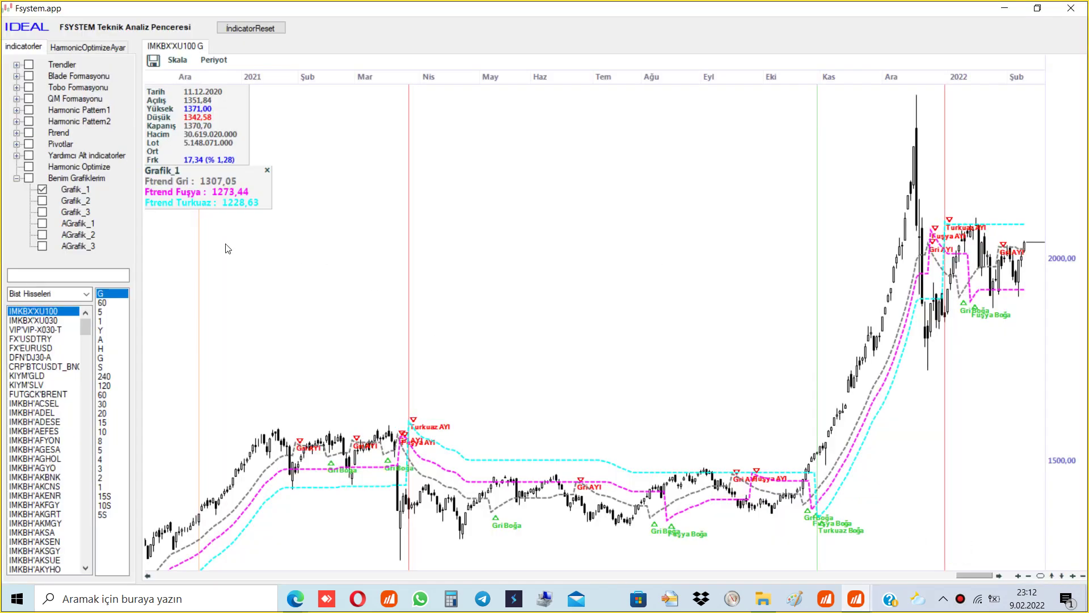
{"action": "left_click", "coordinate": [42, 189]}
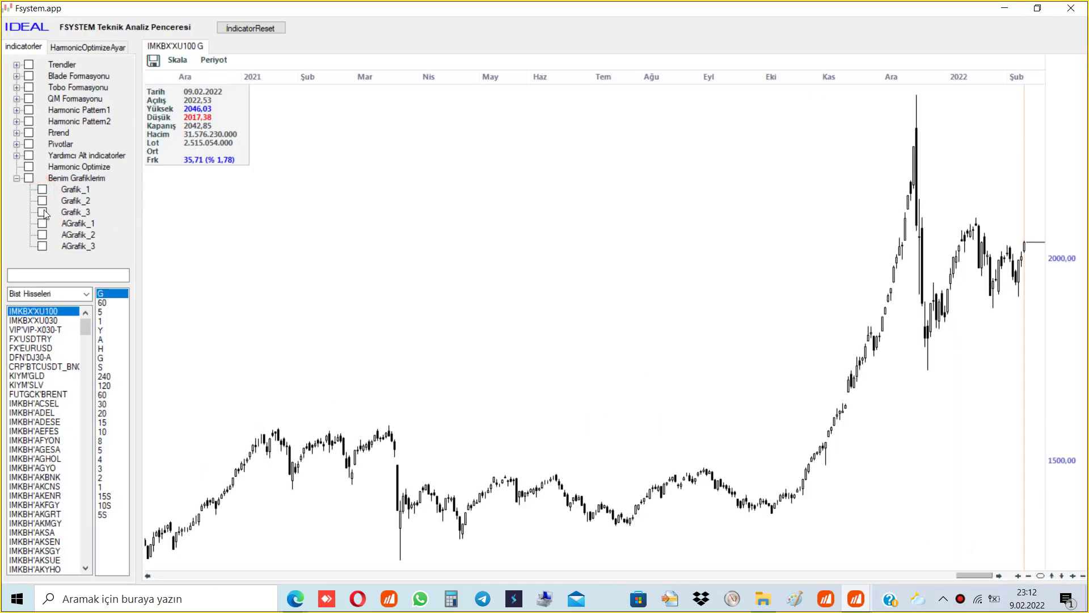
{"action": "left_click", "coordinate": [42, 212]}
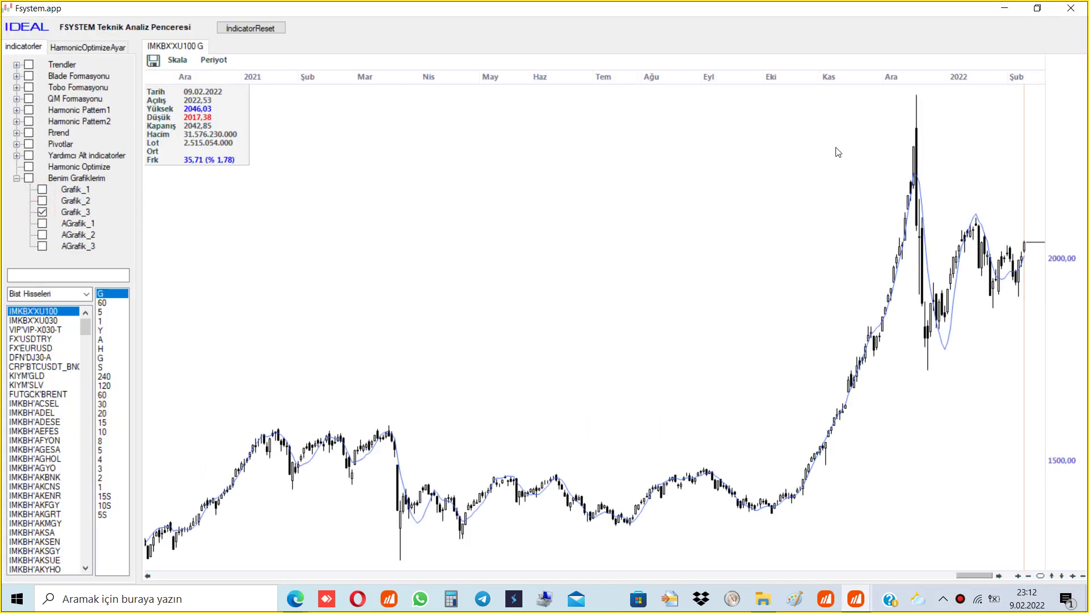
{"action": "scroll", "coordinate": [731, 80], "scroll_direction": "up", "scroll_amount": 3}
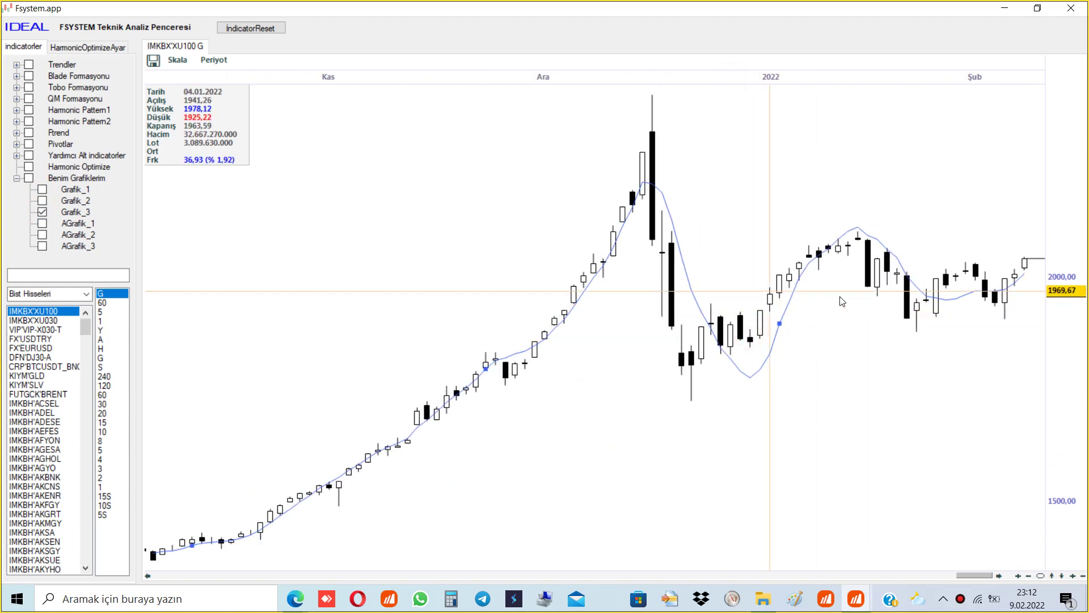
{"action": "left_click", "coordinate": [42, 211]}
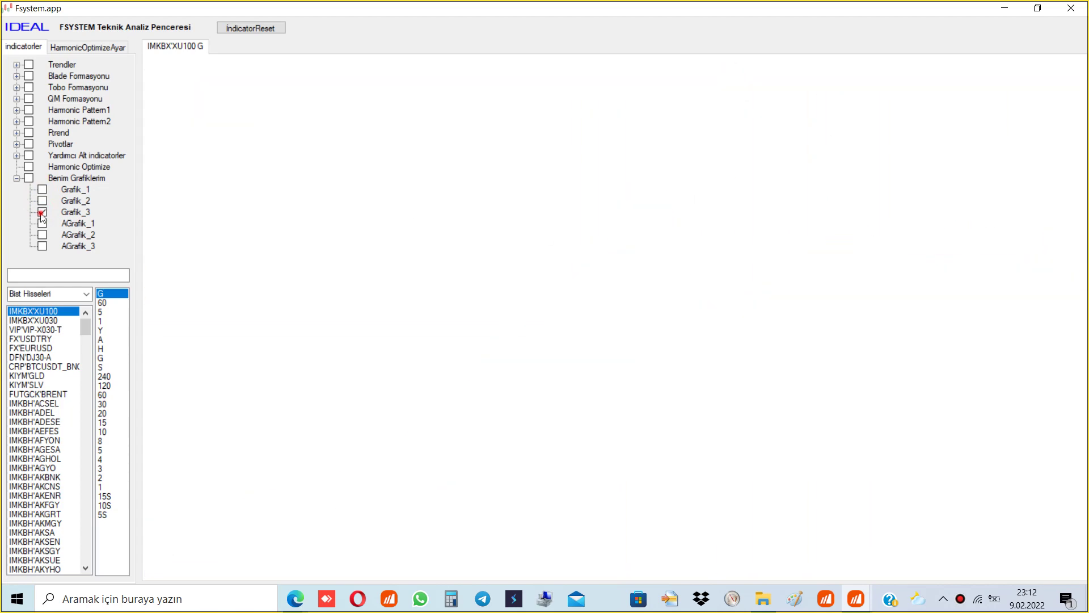
{"action": "left_click", "coordinate": [41, 201]}
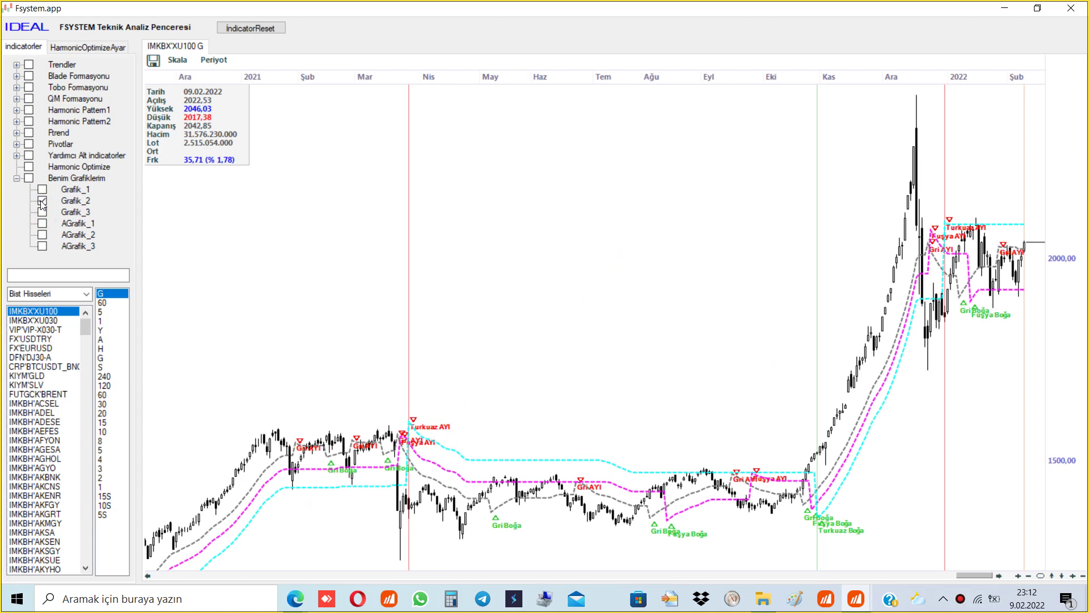
{"action": "left_click", "coordinate": [42, 201]}
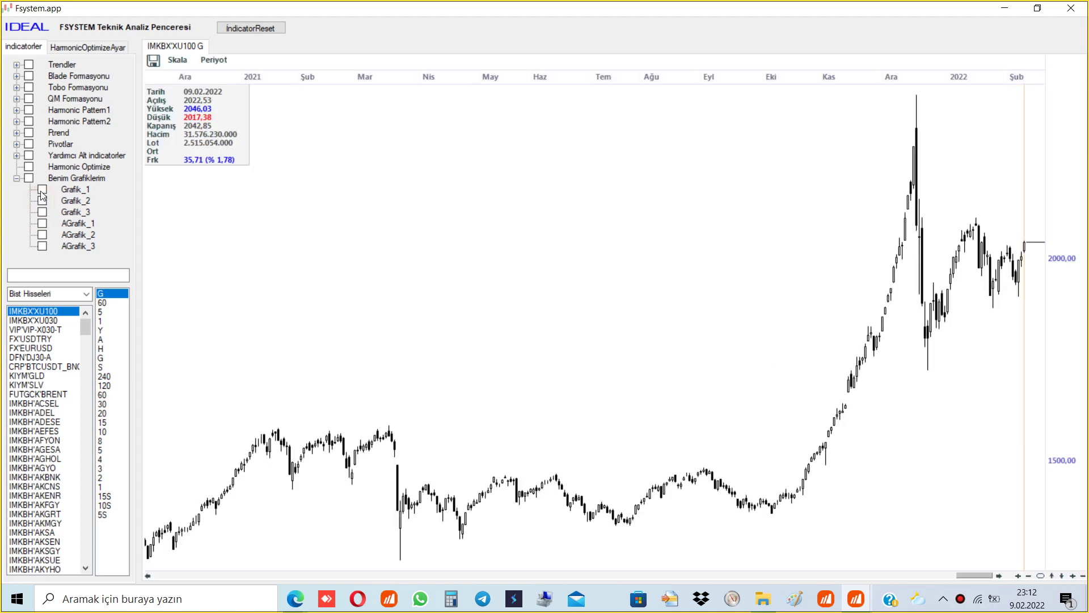
Step: Preview Grafik_1 together with AGrafik_1 on the XU100 chart, hide both and collapse the Benim Grafiklerim group
{"action": "left_click", "coordinate": [42, 189]}
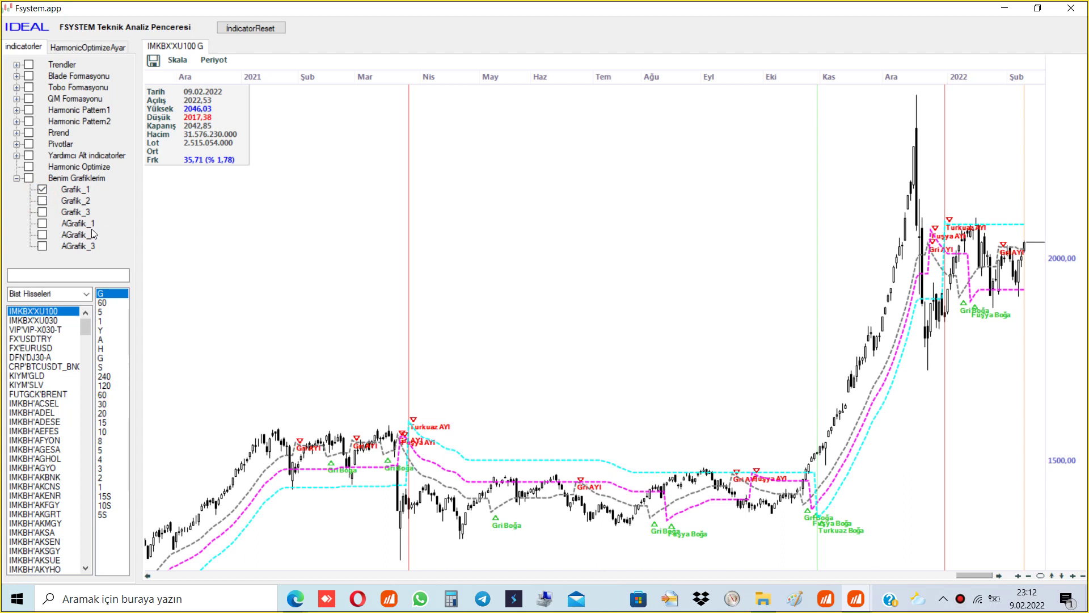
{"action": "left_click", "coordinate": [42, 223]}
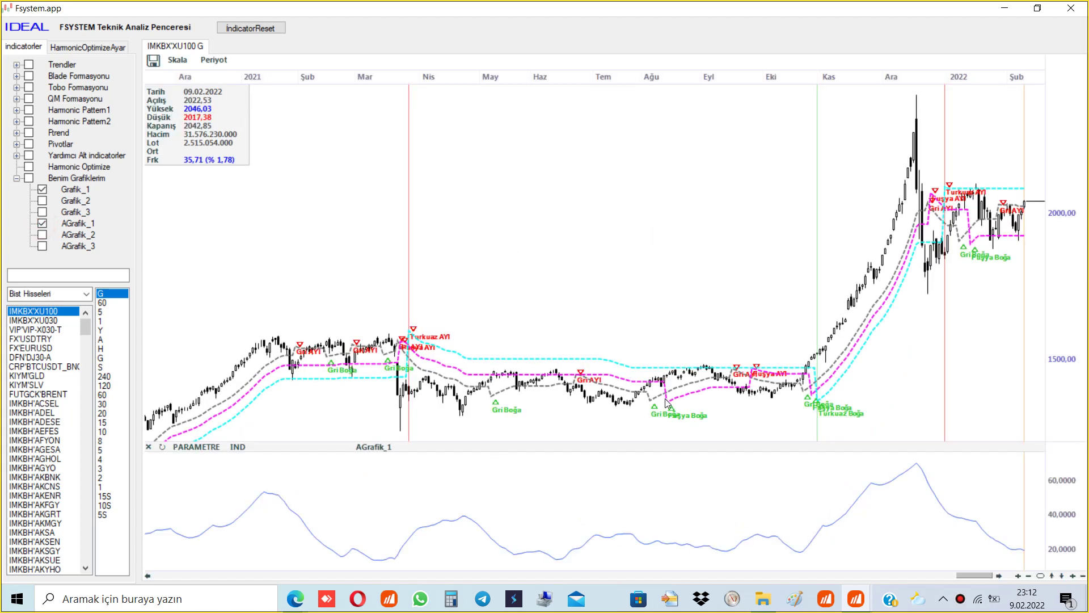
{"action": "left_click", "coordinate": [42, 223]}
{"action": "left_click", "coordinate": [42, 189]}
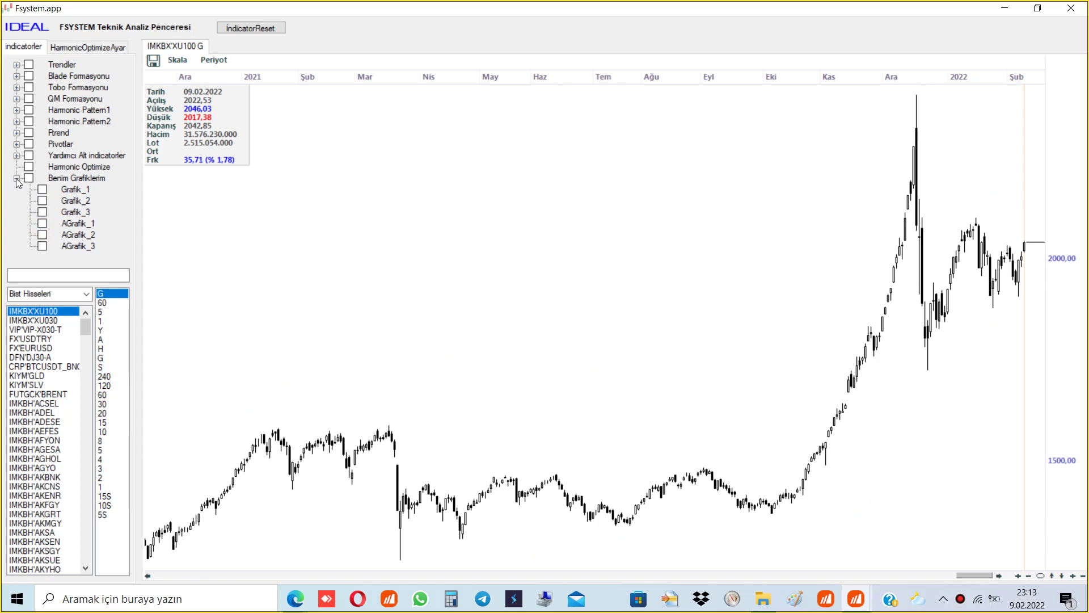
{"action": "left_click", "coordinate": [17, 178]}
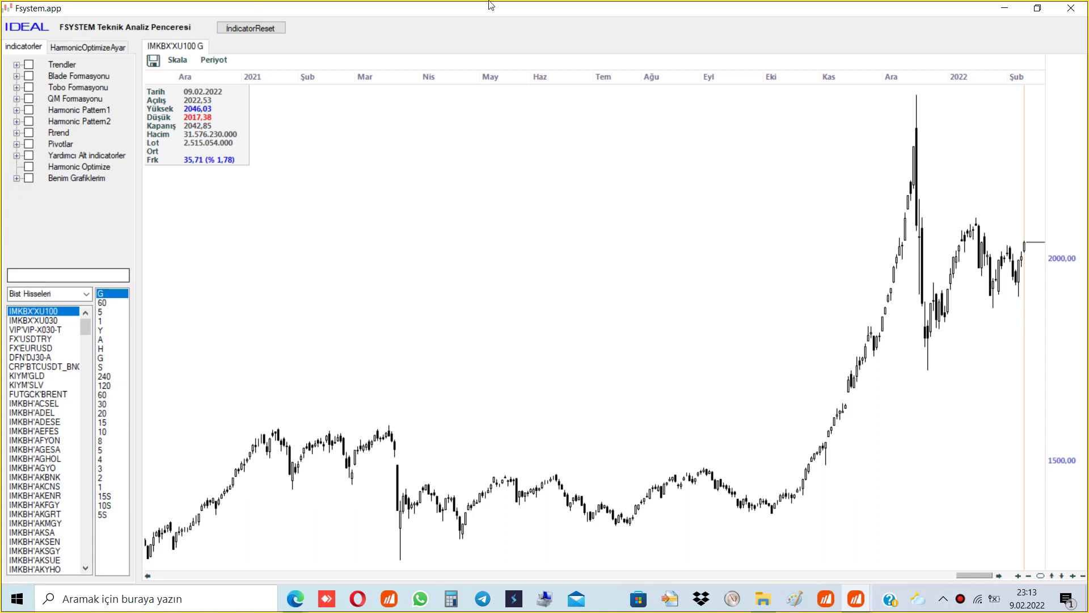
Step: Compress the price and time scales of the XU100 chart so that it covers a longer history
{"action": "left_click", "coordinate": [569, 244]}
{"action": "left_click_drag", "start_coordinate": [965, 333], "coordinate": [981, 333]}
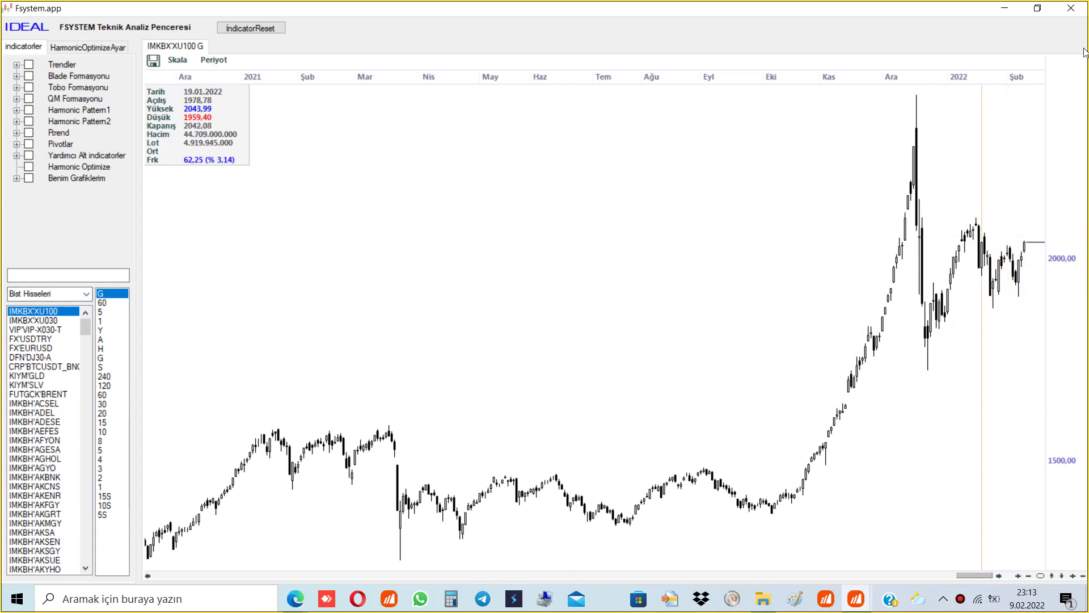
{"action": "left_click_drag", "start_coordinate": [1079, 196], "coordinate": [1076, 230]}
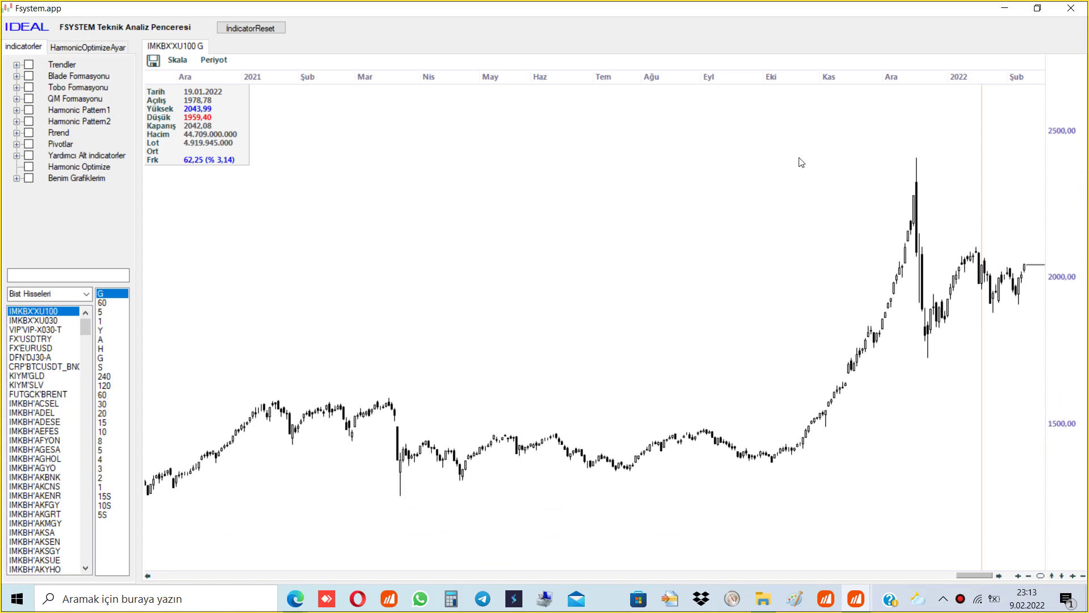
{"action": "left_click_drag", "start_coordinate": [397, 78], "coordinate": [473, 82]}
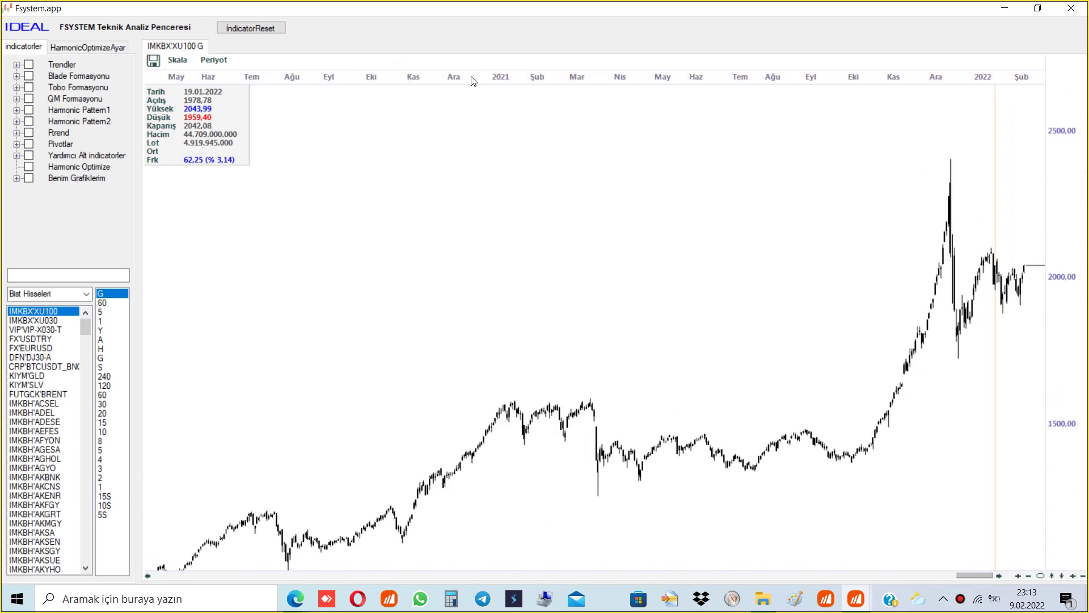
Step: Move the XU100 chart's price view to cover lower prices and look through its Skala and Periyot options
{"action": "left_click", "coordinate": [1051, 575]}
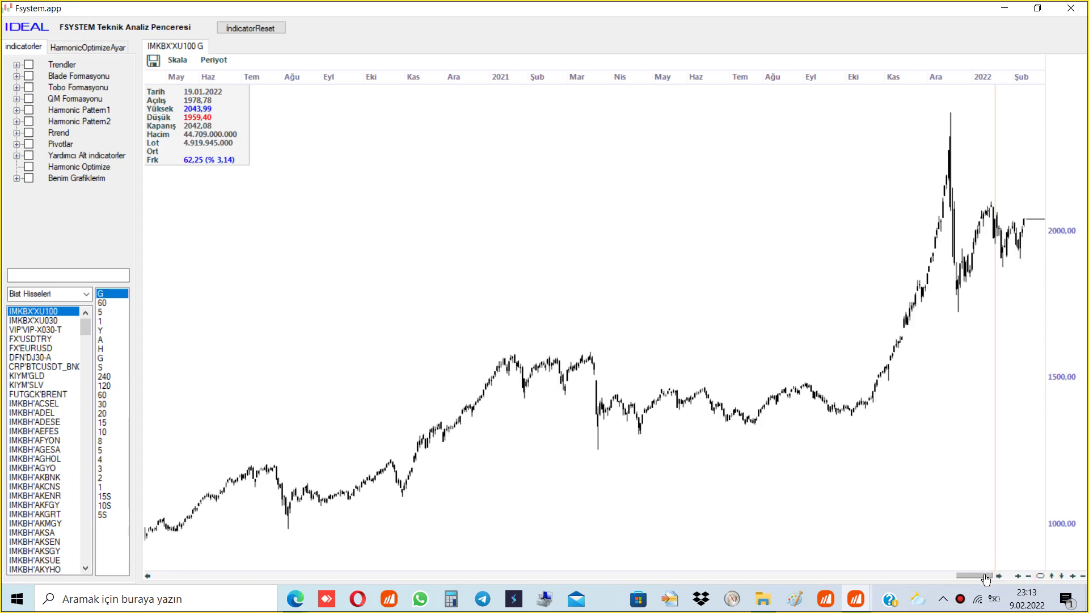
{"action": "left_click", "coordinate": [175, 62]}
{"action": "left_click", "coordinate": [208, 62]}
{"action": "left_click", "coordinate": [178, 61]}
{"action": "left_click", "coordinate": [211, 61]}
Step: Search for GARA directly on the XU100 chart and dismiss the suggestions without choosing a symbol
{"action": "left_click", "coordinate": [456, 172]}
{"action": "type", "text": "GARA"}
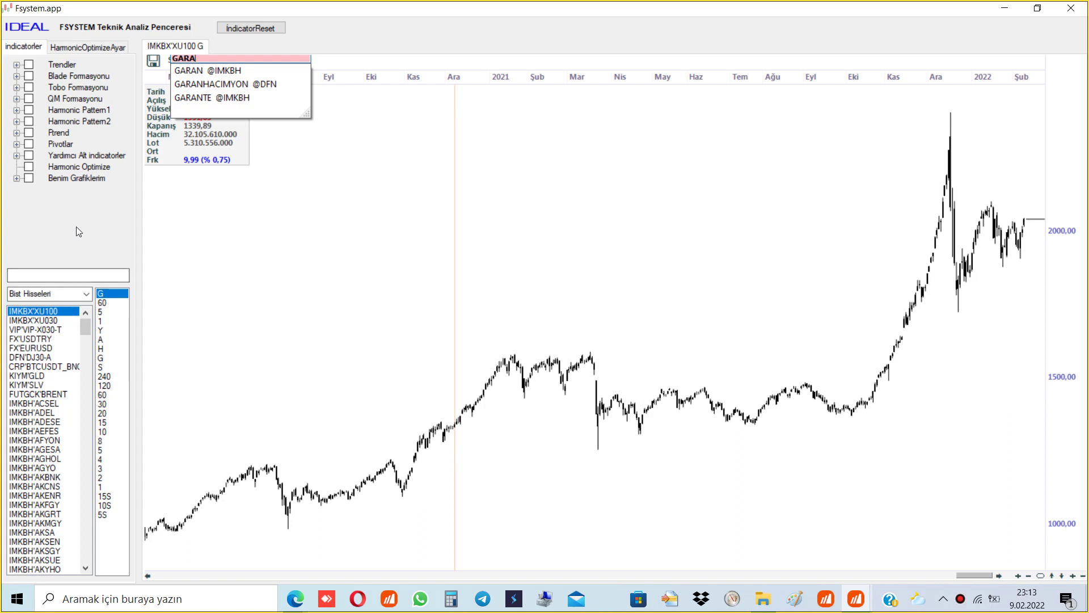
{"action": "left_click", "coordinate": [346, 265]}
Step: Chart ADESE from the symbol list, then find THYAO by searching for "thya" and chart it
{"action": "left_click", "coordinate": [79, 273]}
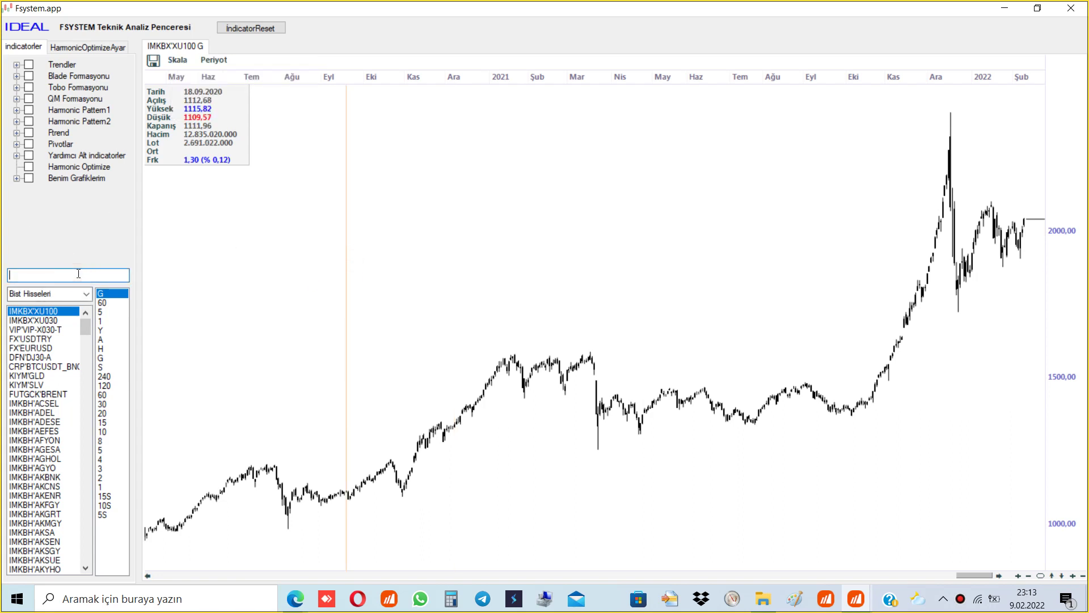
{"action": "left_click", "coordinate": [54, 422]}
{"action": "left_click", "coordinate": [56, 278]}
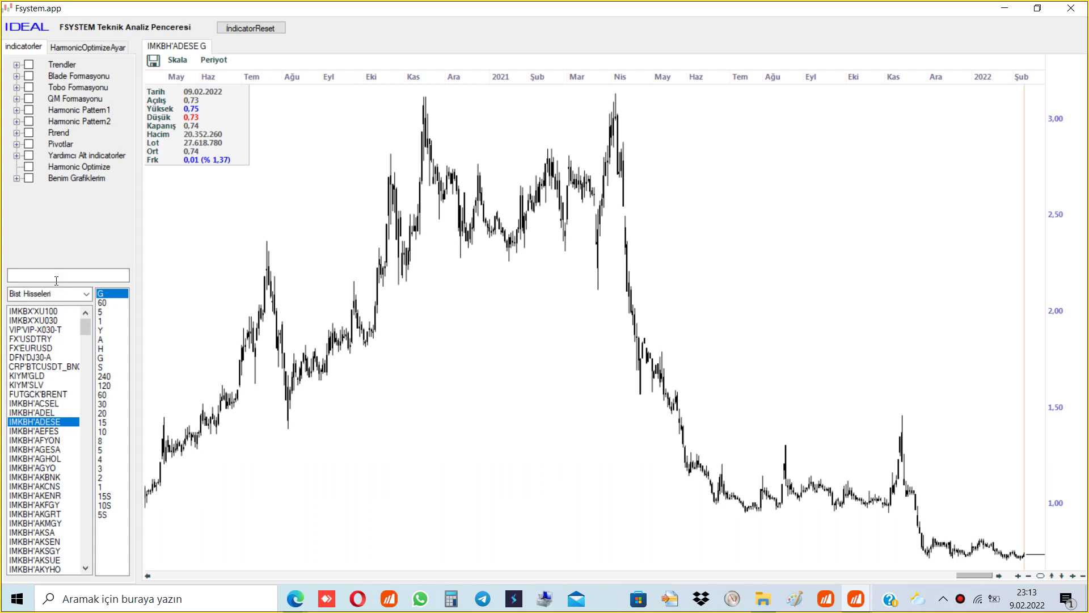
{"action": "key", "text": "Return"}
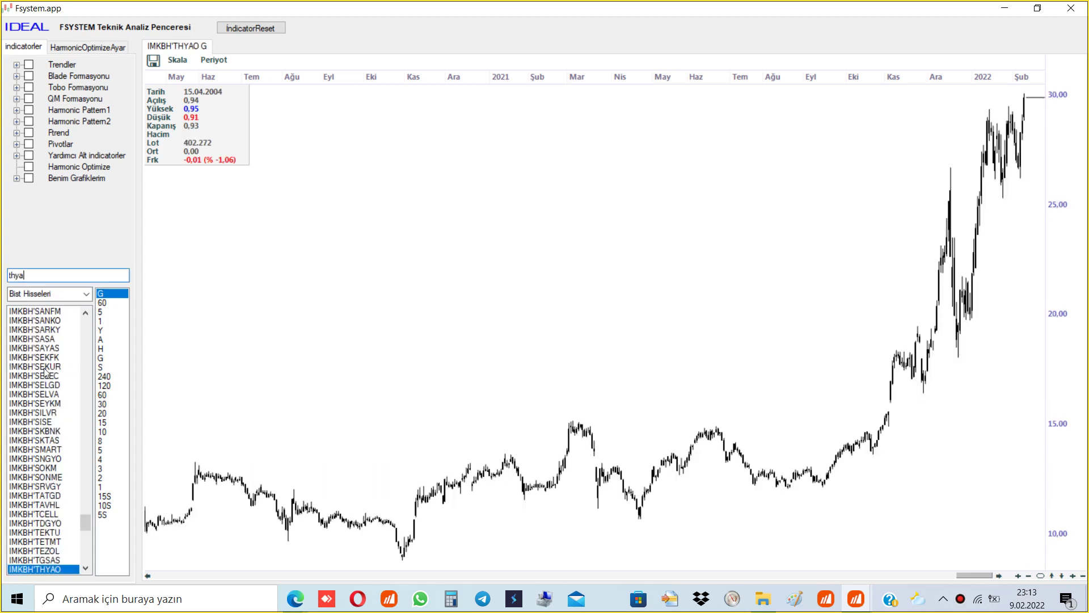
Step: Browse the symbols of the FX-Pariteler market, then list those of DFN-Yurdışı
{"action": "left_click", "coordinate": [90, 298]}
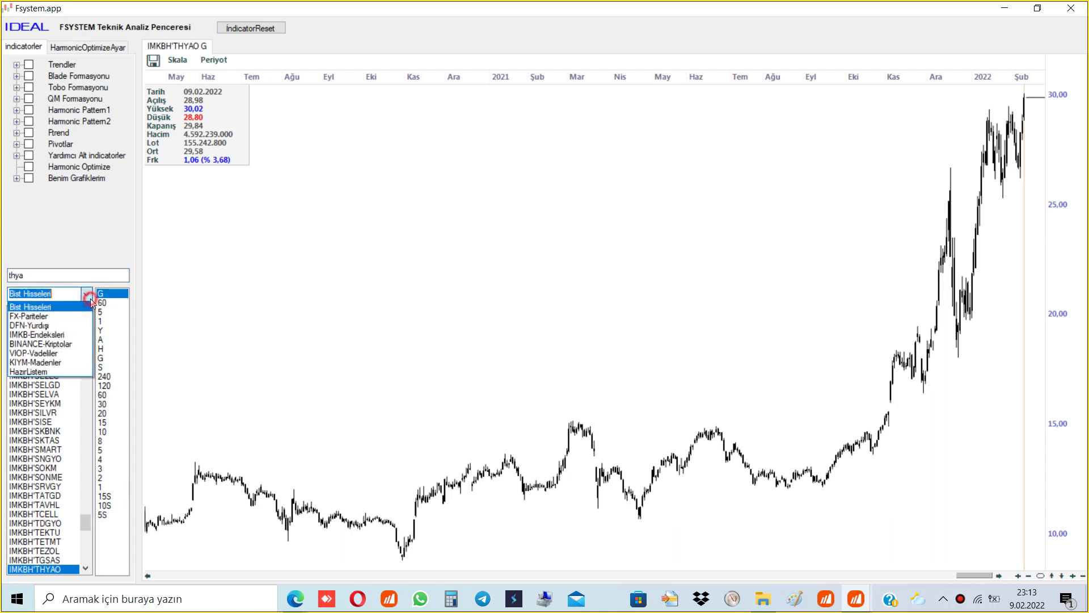
{"action": "left_click", "coordinate": [44, 316]}
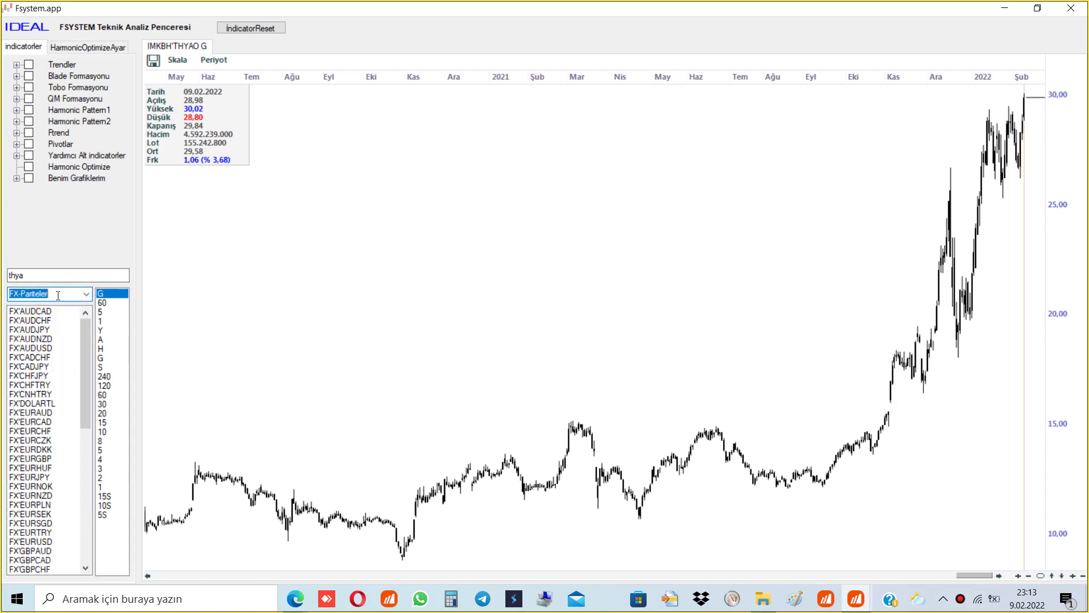
{"action": "left_click_drag", "start_coordinate": [86, 359], "coordinate": [87, 318]}
{"action": "left_click", "coordinate": [88, 293]}
{"action": "key", "text": "Up"}
{"action": "key", "text": "Return"}
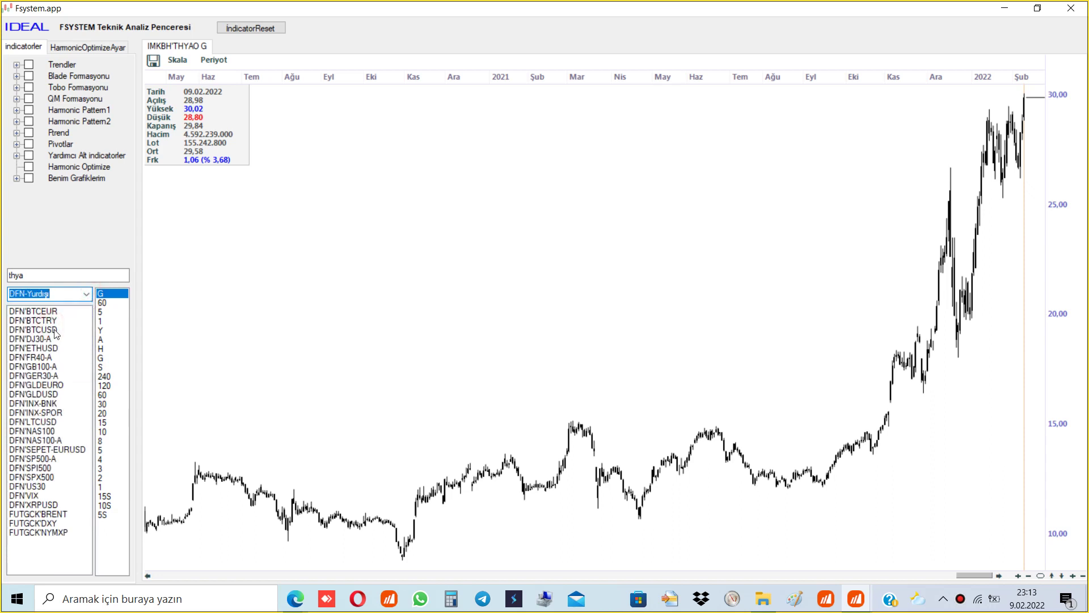
Step: List the symbols of IMKB-Endeksleri, then those of BINANCE-Kriptolar
{"action": "left_click", "coordinate": [89, 294]}
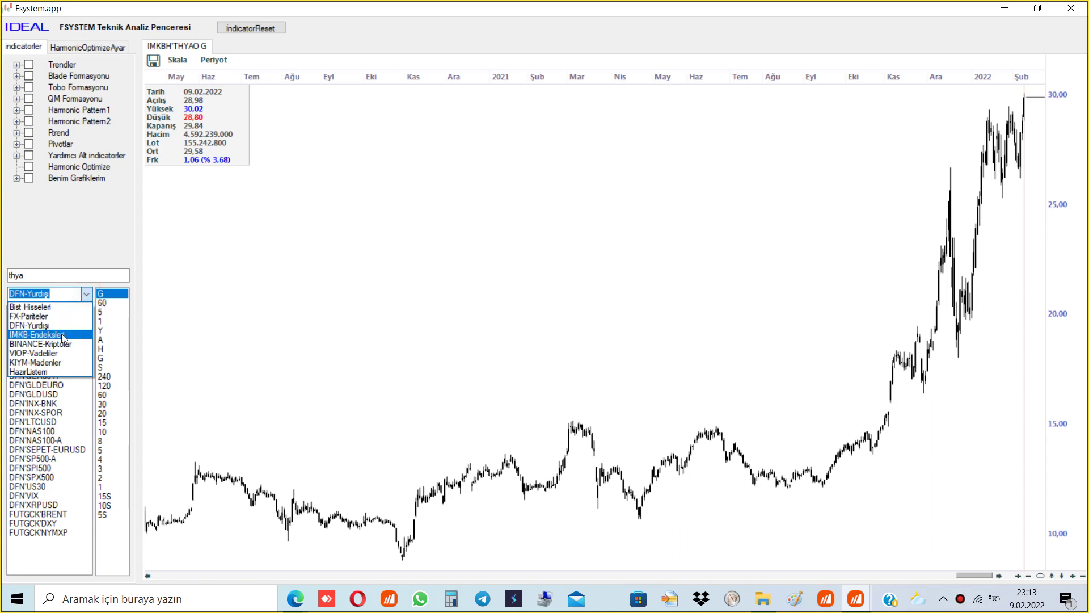
{"action": "left_click", "coordinate": [61, 333]}
{"action": "left_click", "coordinate": [85, 295]}
{"action": "left_click", "coordinate": [61, 341]}
{"action": "left_click_drag", "start_coordinate": [83, 326], "coordinate": [110, 306]}
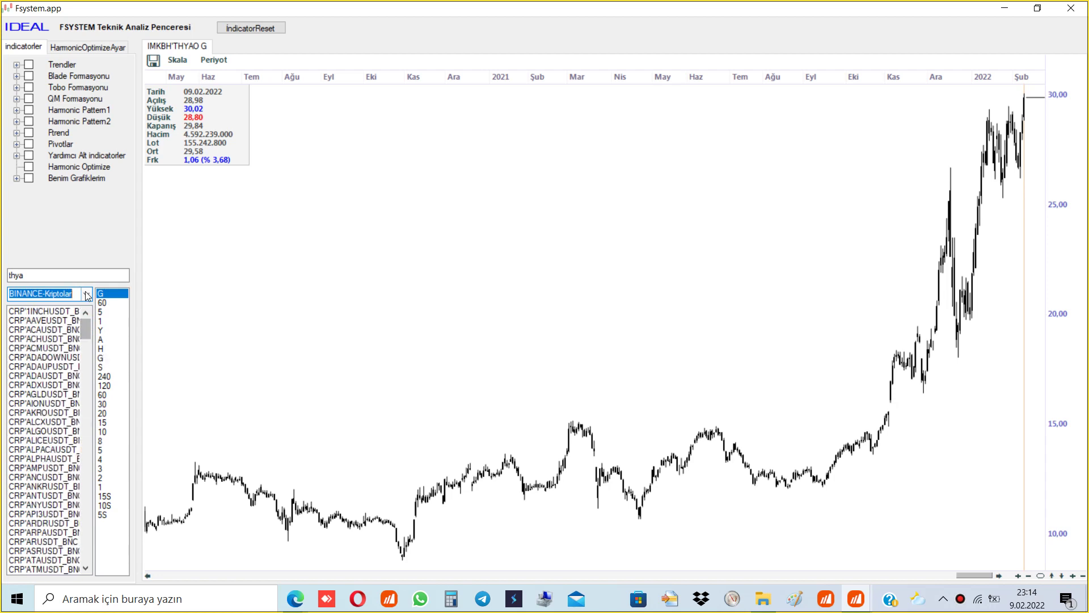
Step: Browse the VIOP-Vadeliler symbols to the end, then list the KIYM-Madenler symbols
{"action": "left_click", "coordinate": [86, 294]}
{"action": "left_click", "coordinate": [49, 351]}
{"action": "left_click_drag", "start_coordinate": [85, 329], "coordinate": [85, 545]}
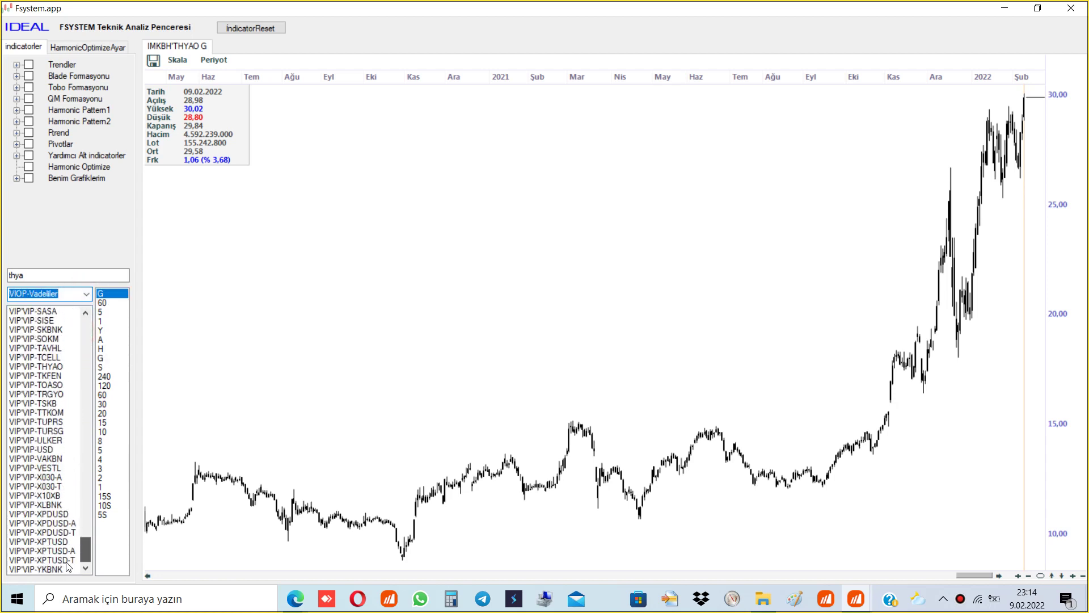
{"action": "left_click", "coordinate": [86, 292]}
{"action": "left_click", "coordinate": [42, 363]}
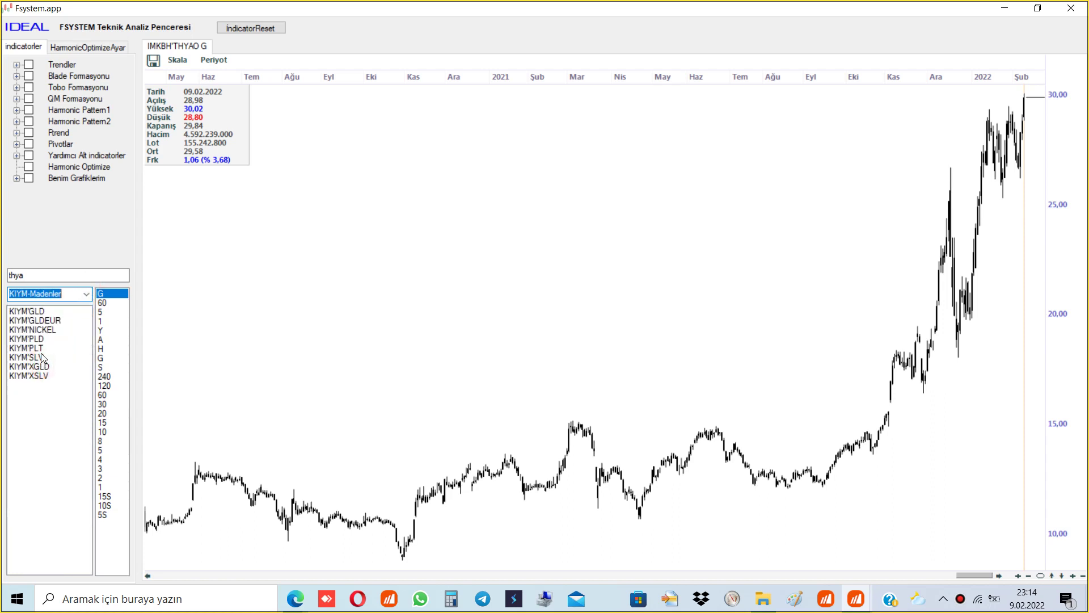
Step: Load the FutbolHisseleri symbol file through HazırListem and chart several of its stocks, ending on BJKAS
{"action": "left_click", "coordinate": [88, 294]}
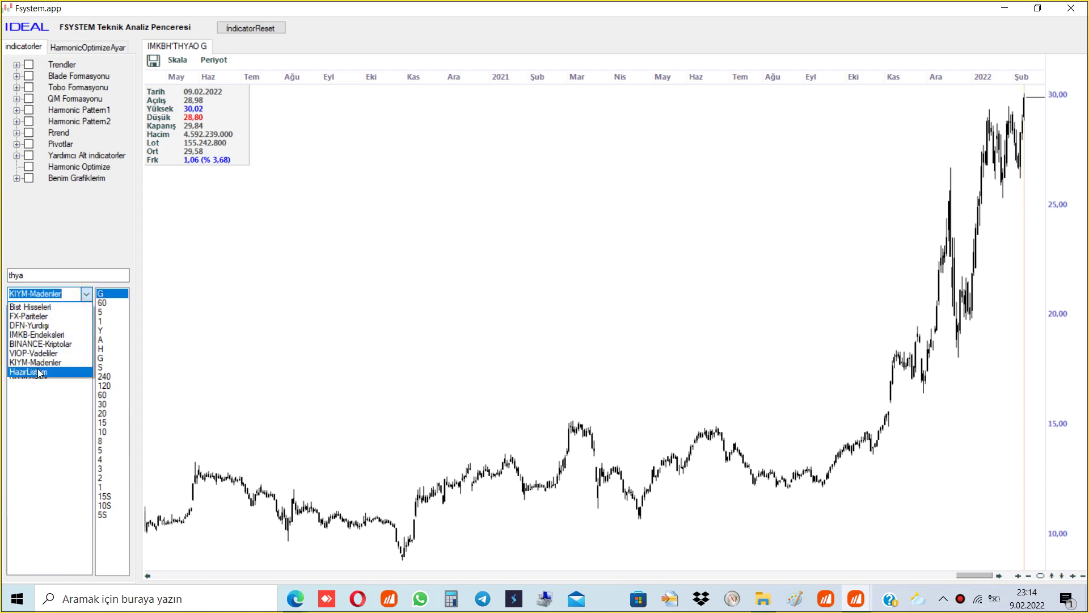
{"action": "left_click", "coordinate": [49, 374]}
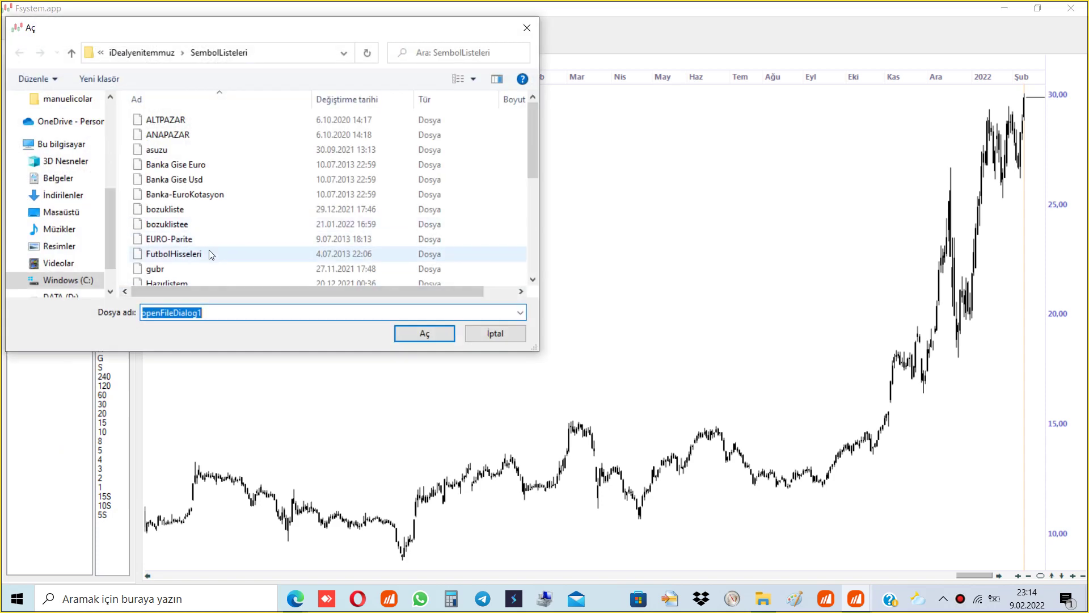
{"action": "double_click", "coordinate": [173, 255]}
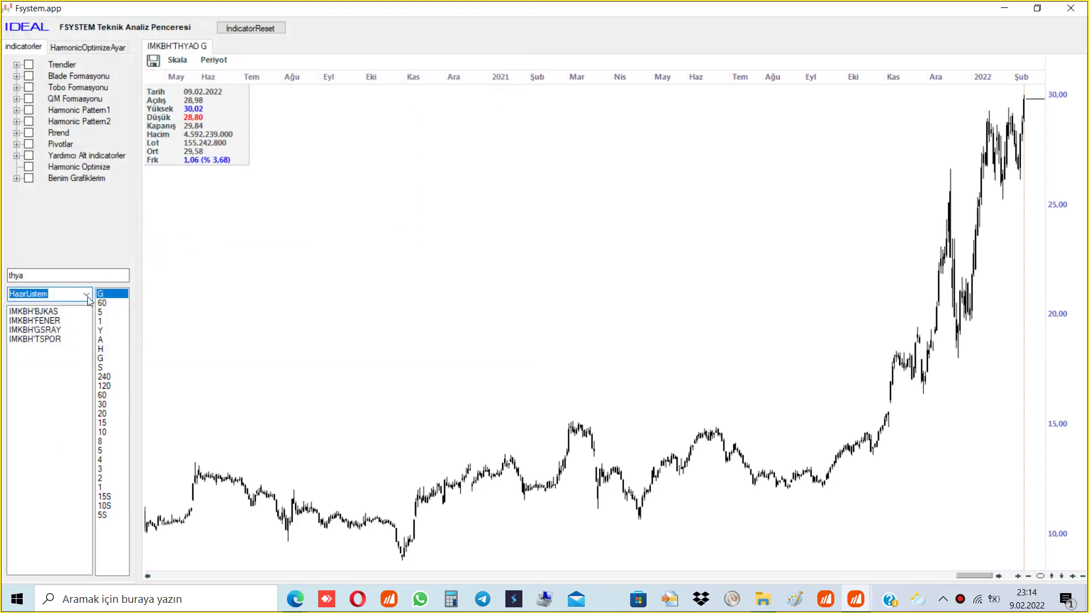
{"action": "left_click", "coordinate": [51, 338]}
{"action": "left_click", "coordinate": [49, 325]}
{"action": "left_click", "coordinate": [44, 312]}
Step: Switch the symbol list back to Bist Hisseleri and chart XU100 with an adjusted time scale
{"action": "left_click", "coordinate": [86, 294]}
{"action": "left_click", "coordinate": [44, 303]}
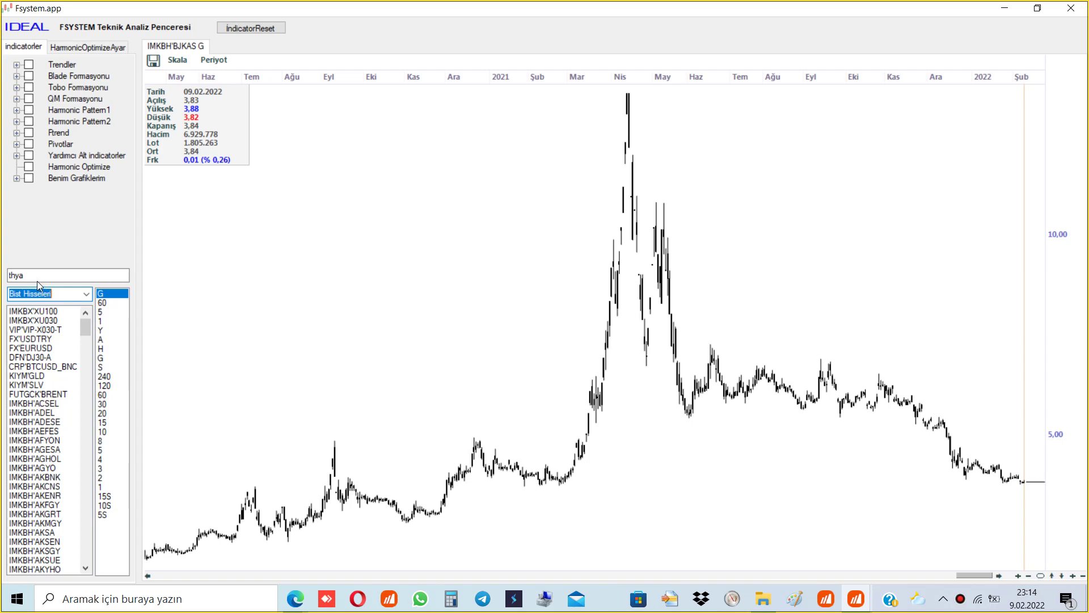
{"action": "left_click", "coordinate": [39, 314]}
{"action": "left_click_drag", "start_coordinate": [687, 85], "coordinate": [640, 84]}
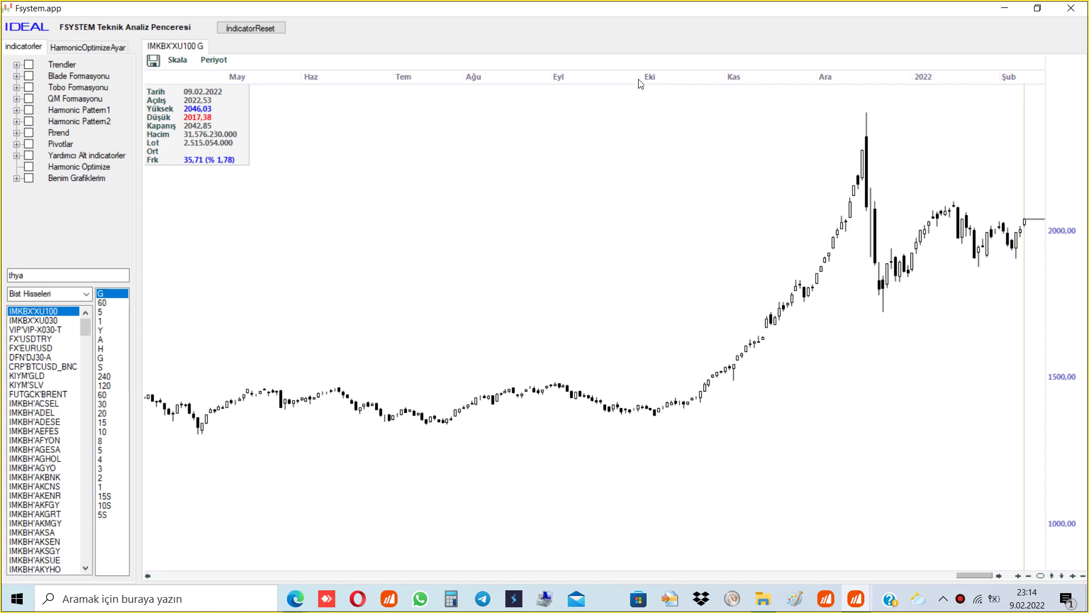
Step: Preview the whole Trendler group on the XU100 chart over a wider price and time range, and hide it again
{"action": "left_click", "coordinate": [16, 65]}
{"action": "left_click", "coordinate": [16, 65]}
{"action": "left_click", "coordinate": [27, 76]}
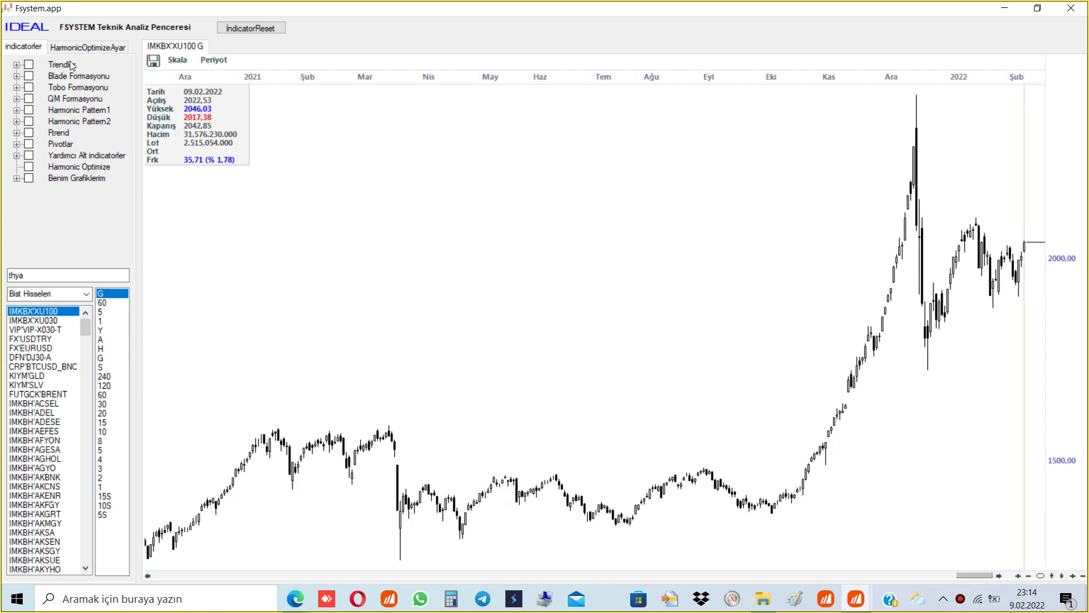
{"action": "left_click", "coordinate": [33, 67]}
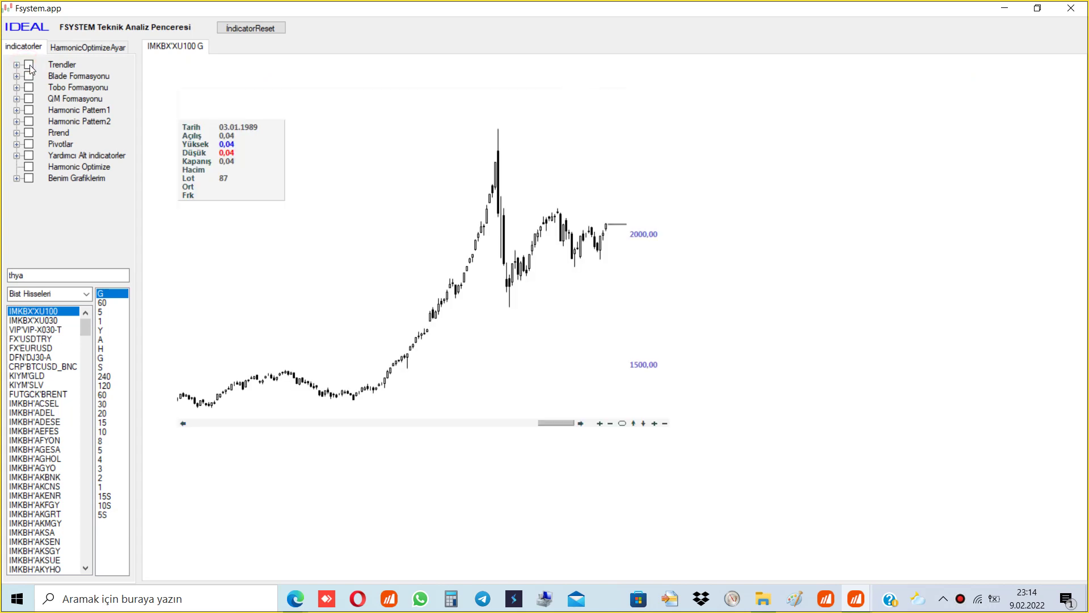
{"action": "left_click", "coordinate": [32, 67]}
{"action": "left_click_drag", "start_coordinate": [1052, 200], "coordinate": [1078, 269]}
{"action": "mouse_move", "coordinate": [560, 78]}
{"action": "left_mouse_down"}
{"action": "mouse_move", "coordinate": [511, 75]}
{"action": "mouse_move", "coordinate": [604, 80]}
{"action": "mouse_move", "coordinate": [576, 79]}
{"action": "left_mouse_up"}
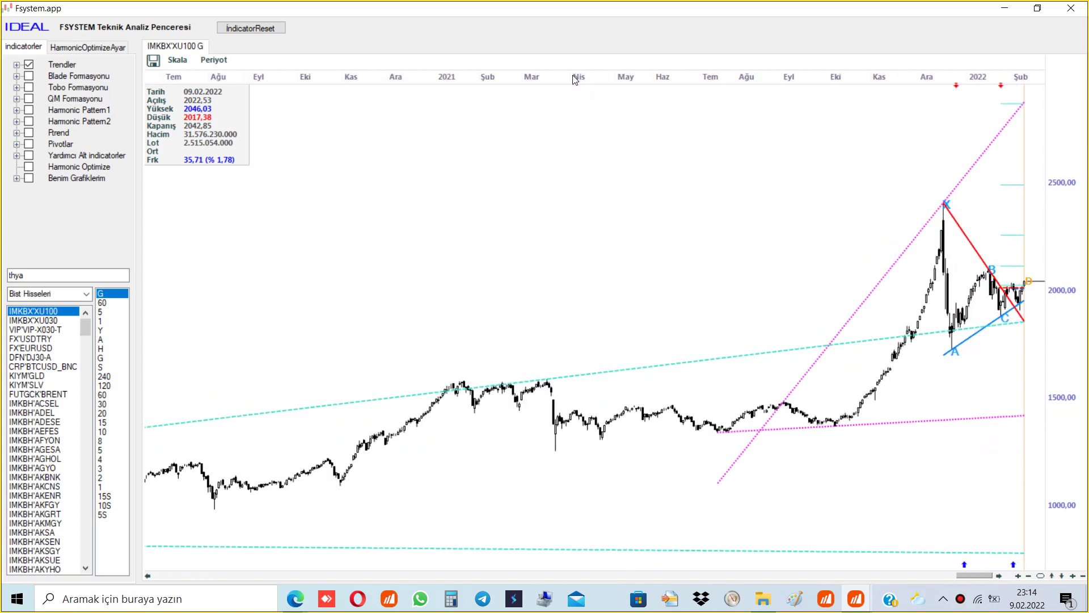
{"action": "left_click", "coordinate": [28, 65]}
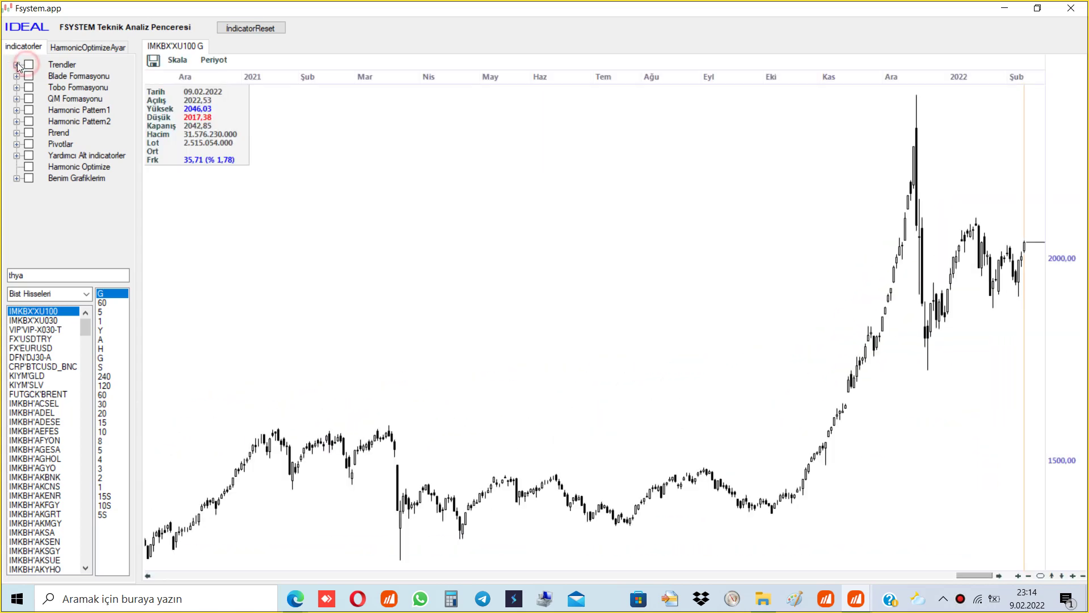
Step: Preview the Kısa, Orta and Uzun Vadeli Trend plus Kısa and Orta Trendler Full indicators on XU100, and hide them all
{"action": "left_click", "coordinate": [17, 65]}
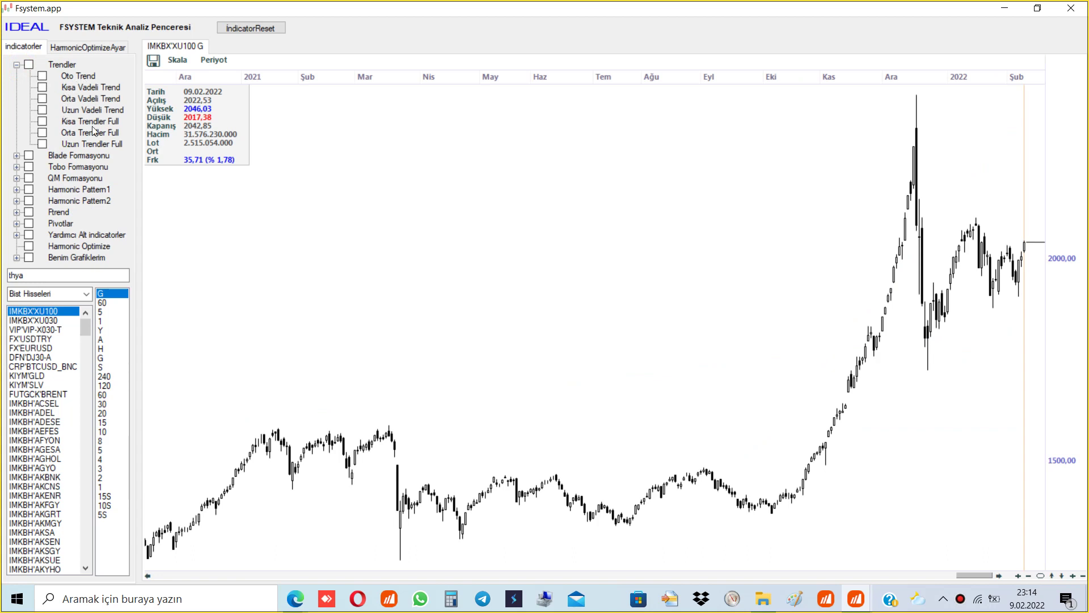
{"action": "left_click", "coordinate": [42, 87]}
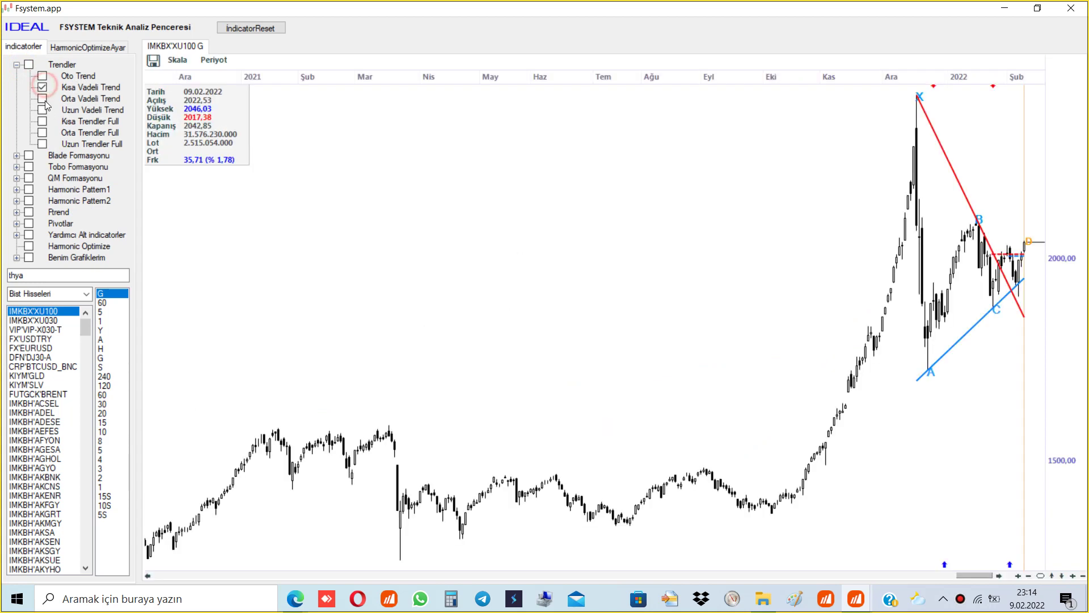
{"action": "left_click", "coordinate": [42, 98]}
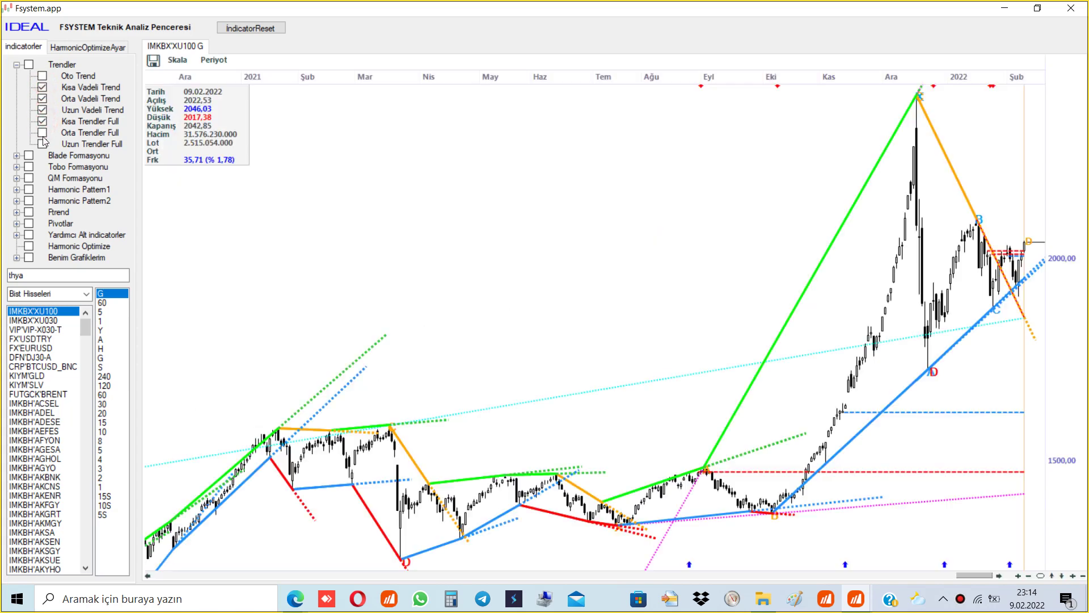
{"action": "left_click", "coordinate": [42, 132]}
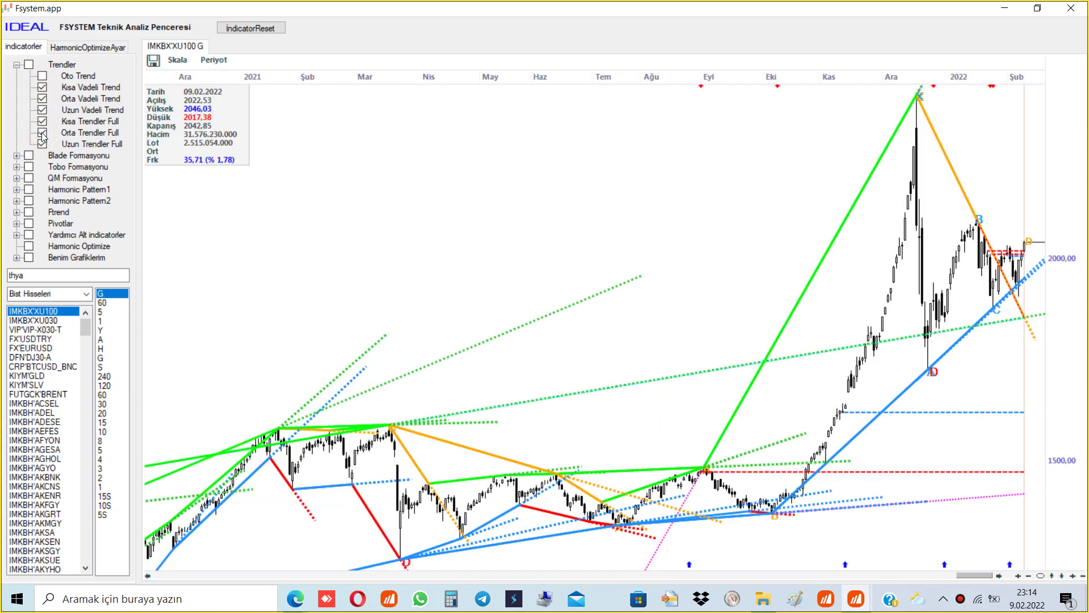
{"action": "left_click", "coordinate": [43, 134]}
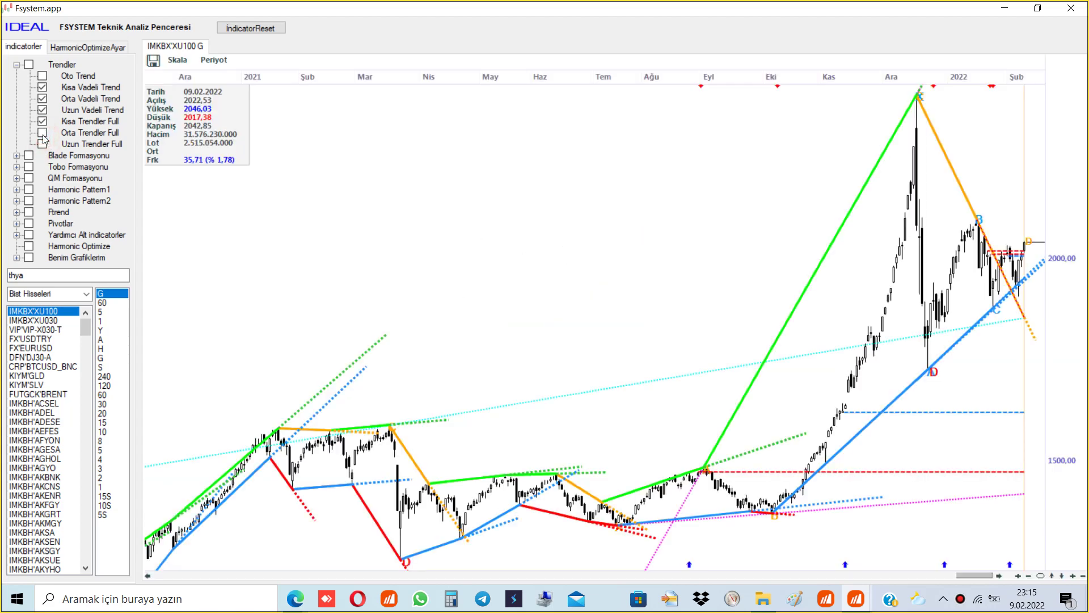
{"action": "left_click", "coordinate": [43, 122]}
{"action": "left_click", "coordinate": [42, 110]}
{"action": "left_click", "coordinate": [43, 98]}
{"action": "left_click", "coordinate": [42, 87]}
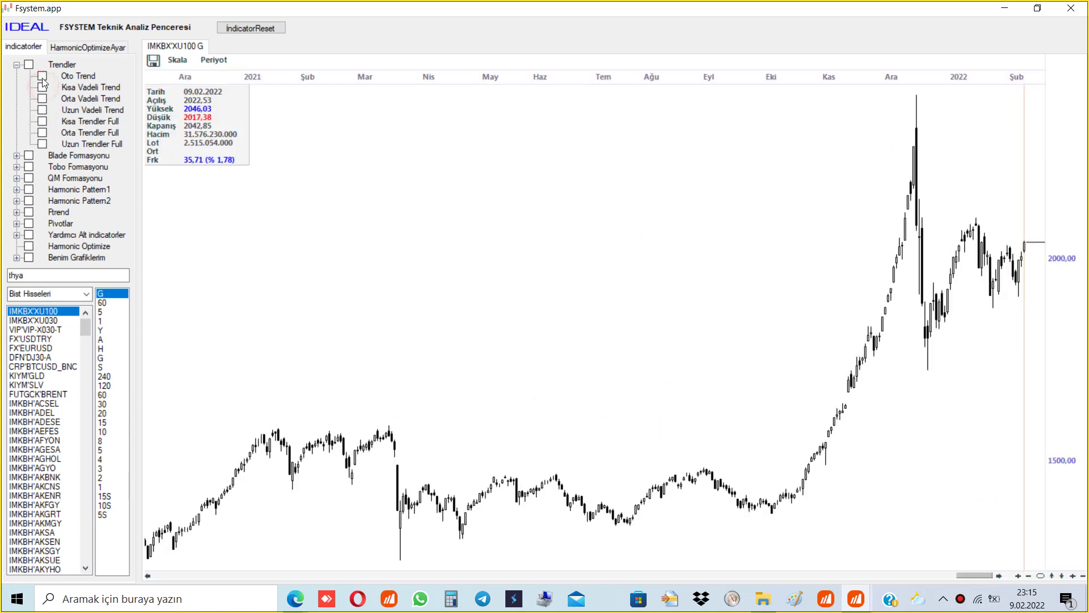
{"action": "left_click", "coordinate": [43, 77]}
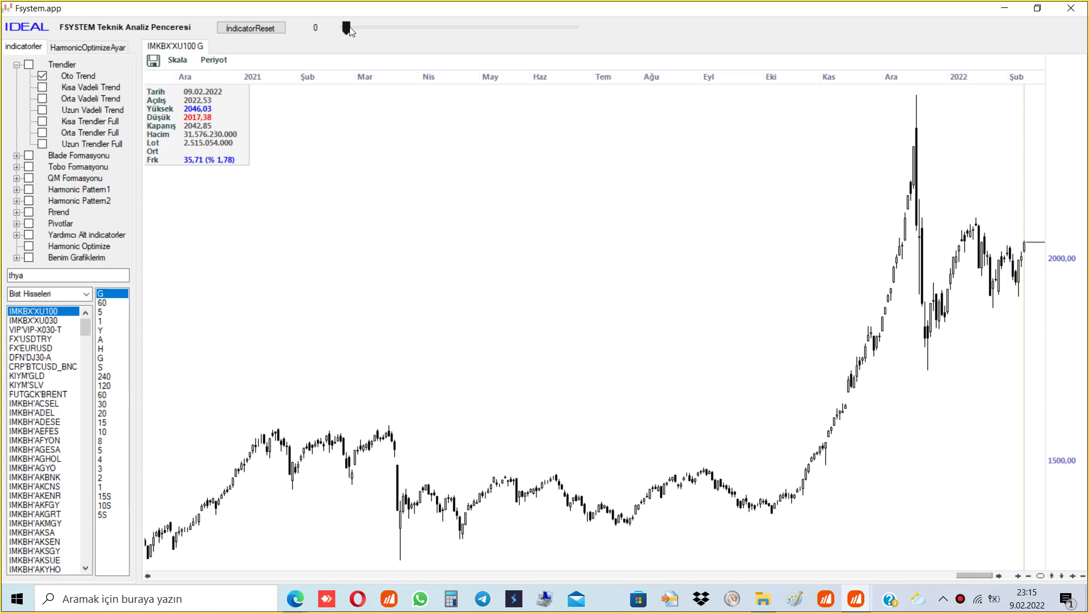
{"action": "left_click", "coordinate": [349, 27]}
{"action": "left_click_drag", "start_coordinate": [347, 29], "coordinate": [1, 53]}
{"action": "left_click", "coordinate": [42, 76]}
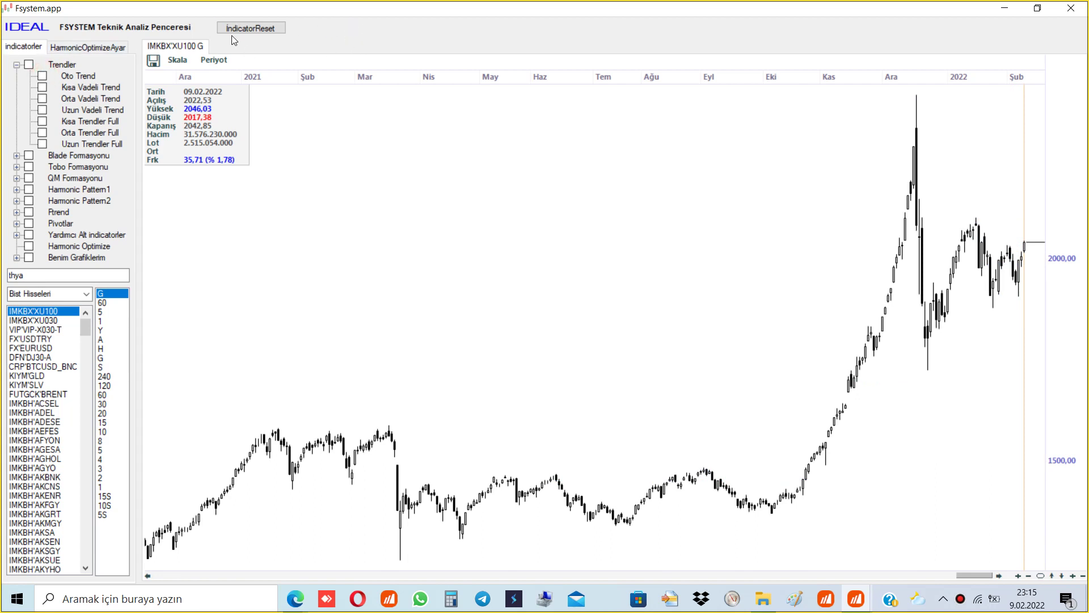
Step: Display Oto Trend on the XU100 chart and set its slider to 22
{"action": "left_click", "coordinate": [42, 76]}
{"action": "left_click", "coordinate": [346, 27]}
{"action": "mouse_move", "coordinate": [349, 28]}
{"action": "left_mouse_down"}
{"action": "mouse_move", "coordinate": [340, 26]}
{"action": "mouse_move", "coordinate": [370, 29]}
{"action": "mouse_move", "coordinate": [345, 27]}
{"action": "left_mouse_up"}
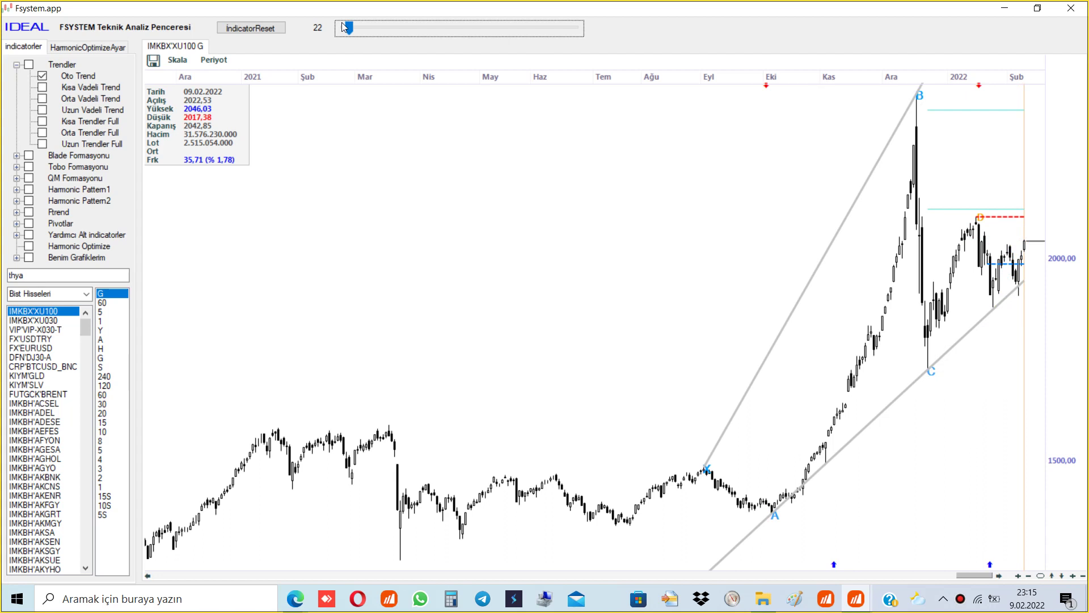
Step: Raise the Oto Trend slider one unit at a time to 43 to view the redrawn trend lines
{"action": "key", "text": "Right"}
{"action": "key", "text": "Right"}
{"action": "key", "text": "Right"}
{"action": "key", "text": "Right"}
{"action": "key", "text": "Right"}
{"action": "key", "text": "Right"}
{"action": "key", "text": "Right"}
{"action": "key", "text": "Right"}
{"action": "key", "text": "Right"}
{"action": "key", "text": "Right"}
{"action": "key", "text": "Right"}
{"action": "key", "text": "Right"}
{"action": "key", "text": "Right"}
{"action": "key", "text": "Right"}
{"action": "key", "text": "Right"}
{"action": "key", "text": "Right"}
{"action": "key", "text": "Right"}
{"action": "key", "text": "Right"}
{"action": "key", "text": "Right"}
{"action": "key", "text": "Right"}
{"action": "key", "text": "Right"}
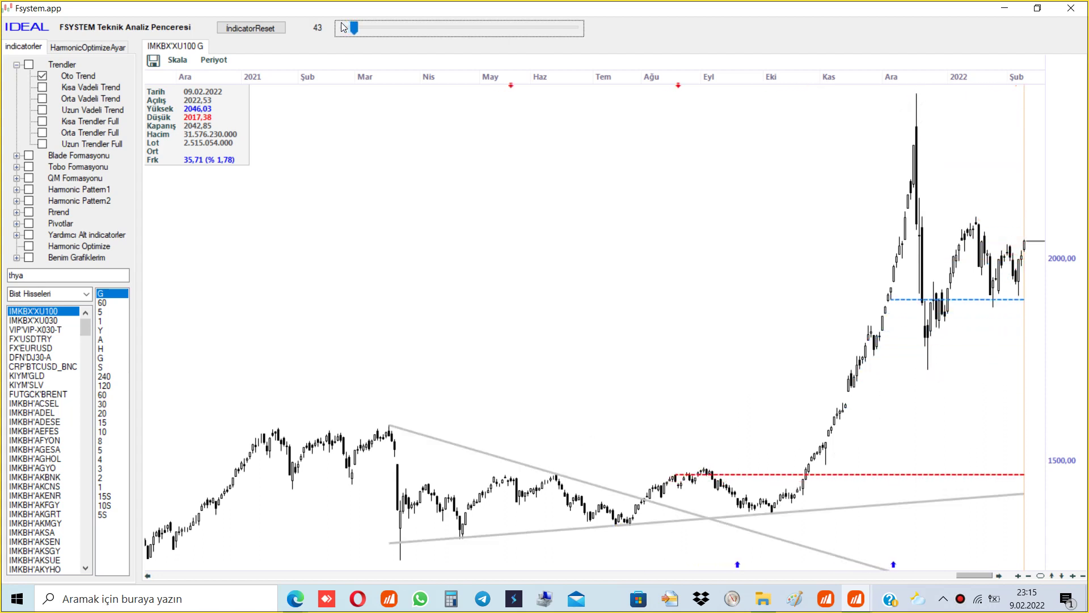
Step: Raise the Oto Trend slider to 58, 148 and 809 in turn on the XU100 chart
{"action": "left_click_drag", "start_coordinate": [354, 27], "coordinate": [359, 28]}
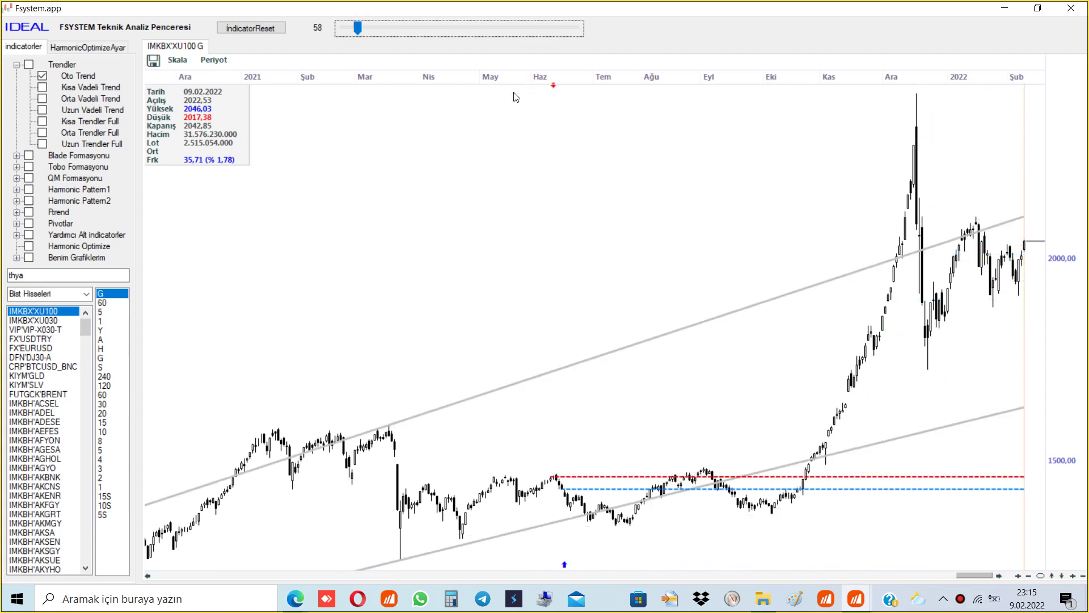
{"action": "left_click", "coordinate": [461, 78]}
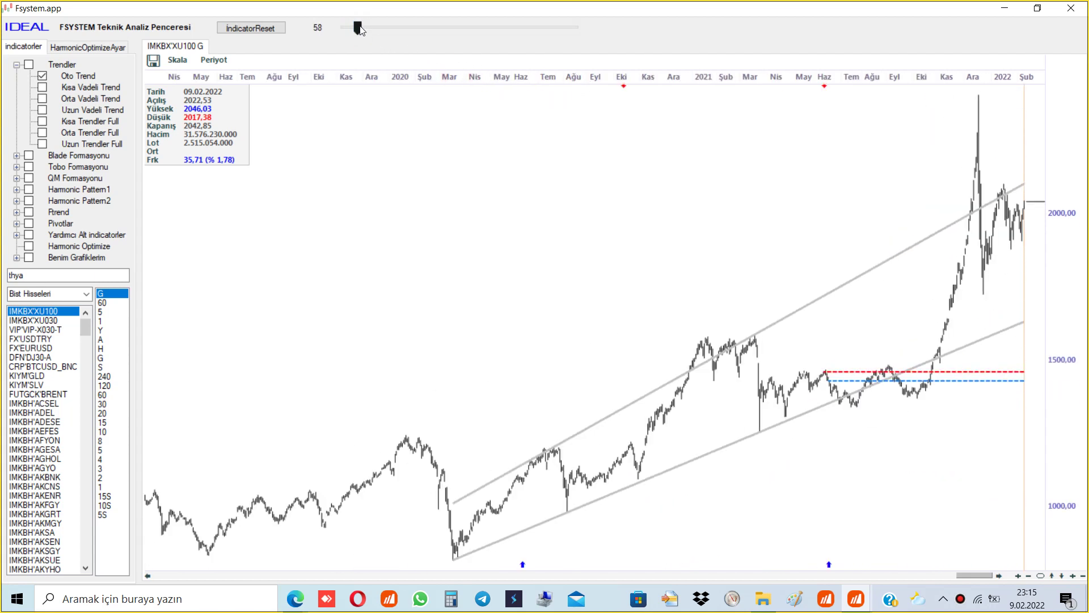
{"action": "left_click_drag", "start_coordinate": [358, 27], "coordinate": [378, 27]}
{"action": "left_click", "coordinate": [377, 80]}
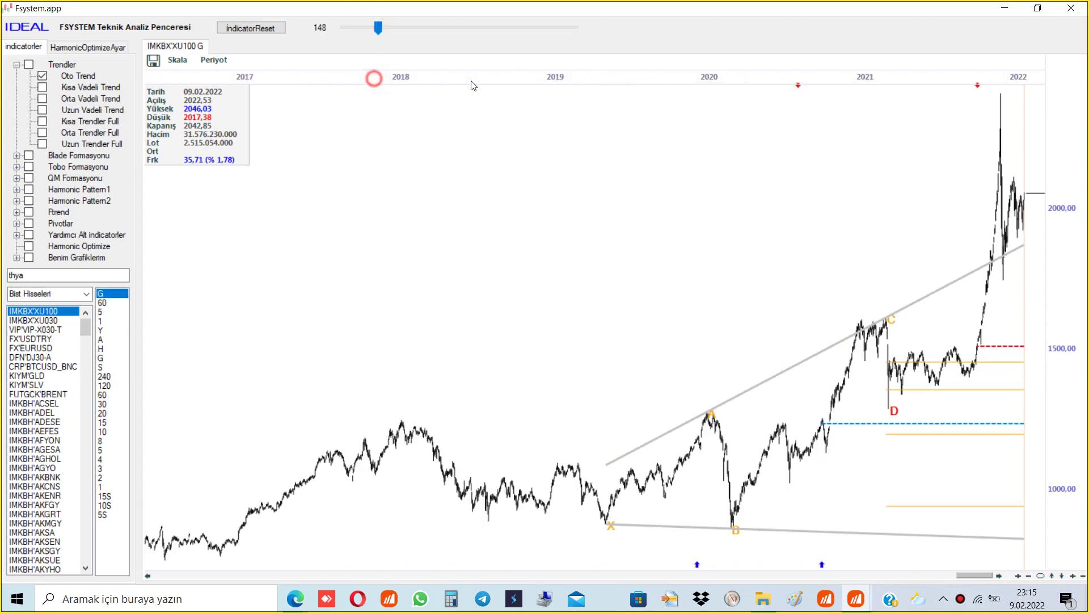
{"action": "left_click_drag", "start_coordinate": [378, 28], "coordinate": [581, 39]}
{"action": "left_click", "coordinate": [549, 34]}
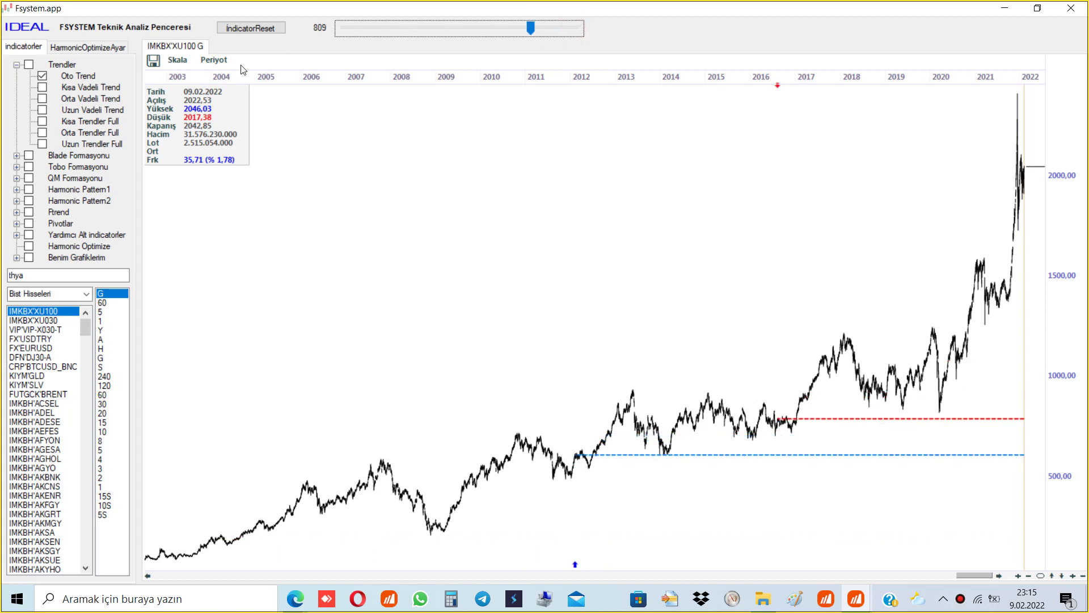
Step: Display the Uzun V.Harmonic2 Full indicator from the Harmonic Pattern2 group on the XU100 chart
{"action": "left_click", "coordinate": [17, 201]}
{"action": "mouse_move", "coordinate": [72, 255]}
{"action": "left_mouse_down"}
{"action": "mouse_move", "coordinate": [100, 258]}
{"action": "mouse_move", "coordinate": [57, 255]}
{"action": "mouse_move", "coordinate": [67, 246]}
{"action": "mouse_move", "coordinate": [89, 264]}
{"action": "left_mouse_up"}
{"action": "left_click", "coordinate": [21, 234]}
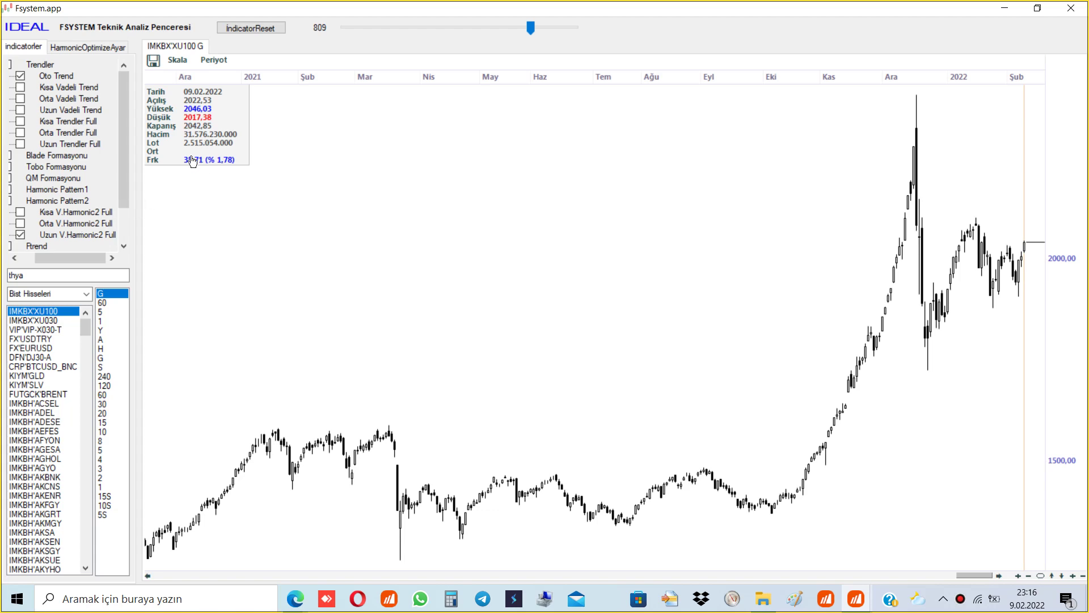
Step: View the definition and parameters of the FsystemV3_indicator_Harmonic2_UzunTrend system, and close its editor
{"action": "mouse_move", "coordinate": [198, 147]}
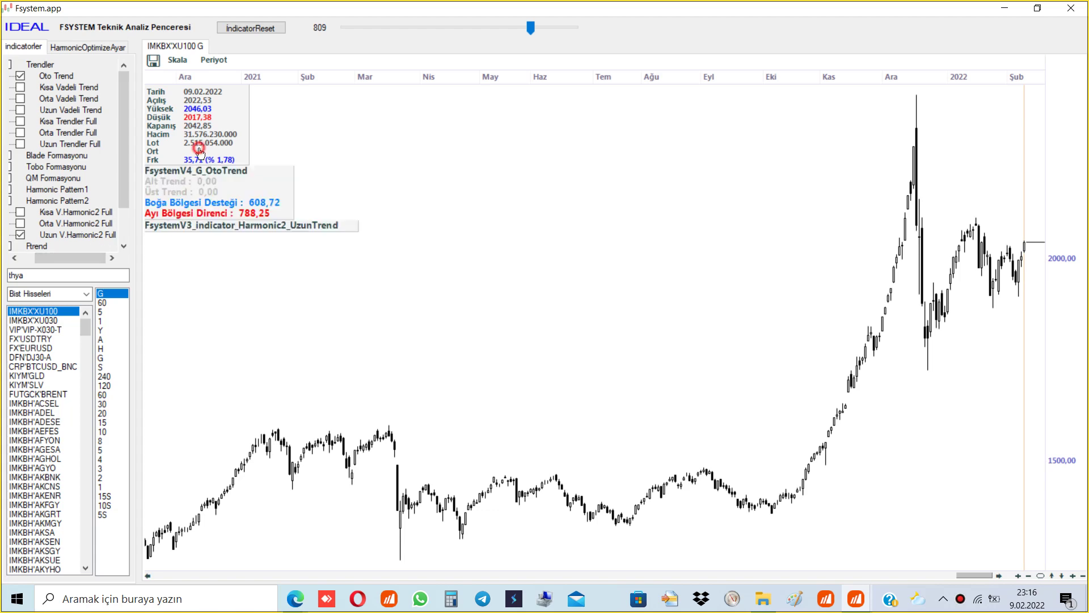
{"action": "double_click", "coordinate": [273, 227]}
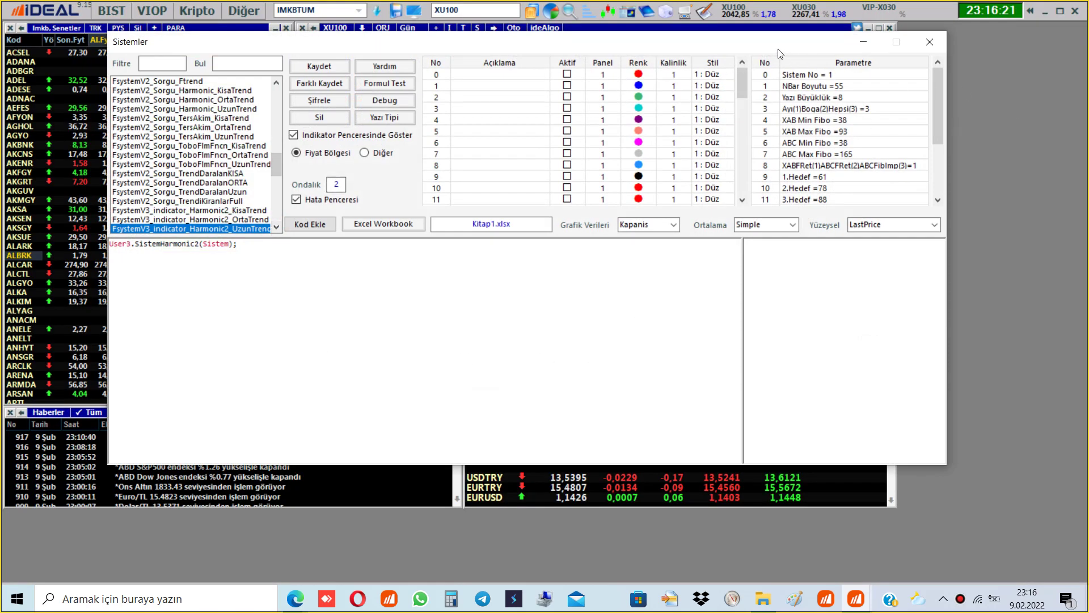
{"action": "left_click_drag", "start_coordinate": [777, 48], "coordinate": [782, 71]}
{"action": "left_click", "coordinate": [938, 58]}
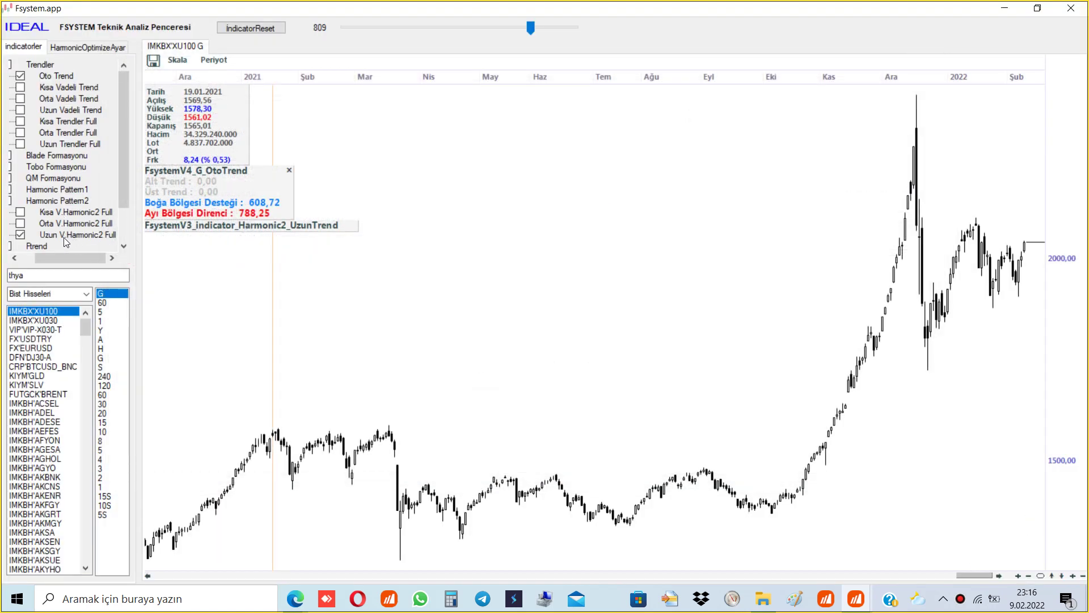
Step: Set the Sistem No parameter of FsystemV3_indicator_Harmonic2_UzunTrend to 2, save the system and return to the XU100 chart
{"action": "mouse_move", "coordinate": [238, 232]}
{"action": "double_click", "coordinate": [288, 227]}
{"action": "left_click", "coordinate": [858, 93]}
{"action": "left_click_drag", "start_coordinate": [779, 63], "coordinate": [781, 104]}
{"action": "double_click", "coordinate": [813, 133]}
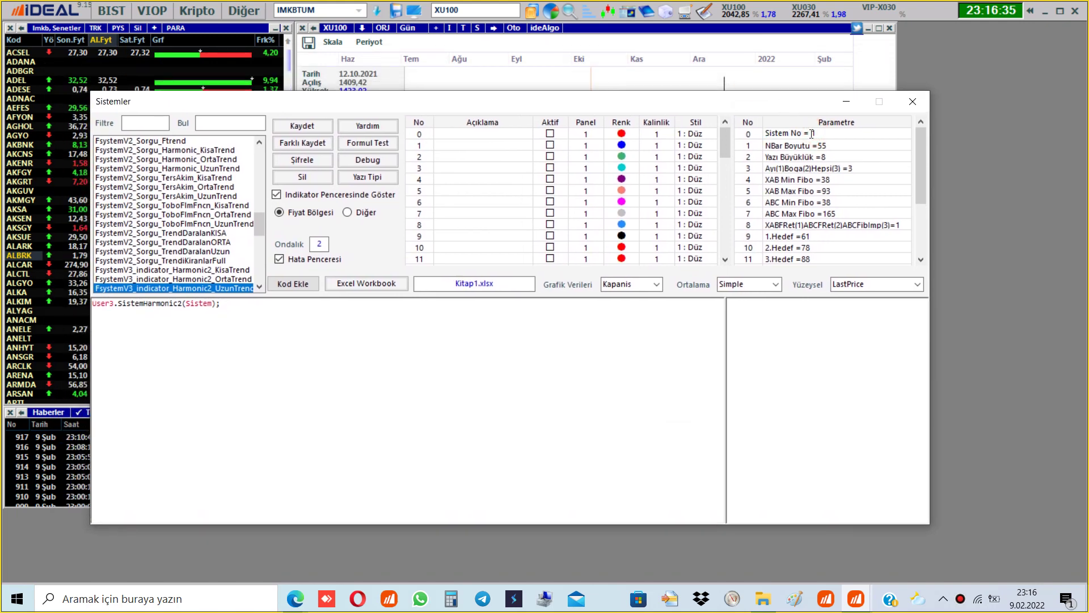
{"action": "type", "text": "2"}
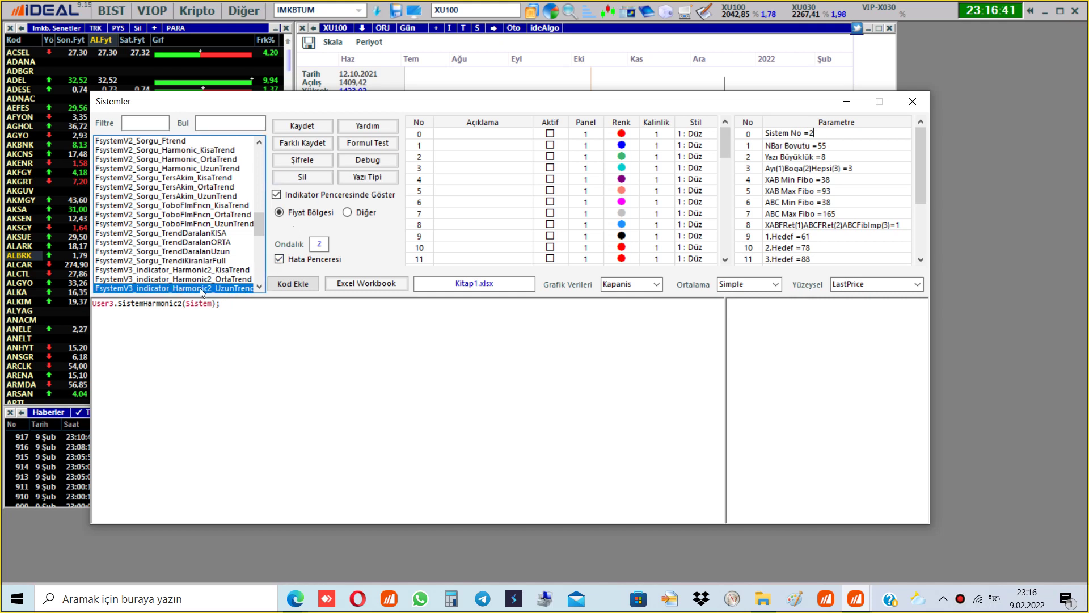
{"action": "left_click", "coordinate": [306, 124]}
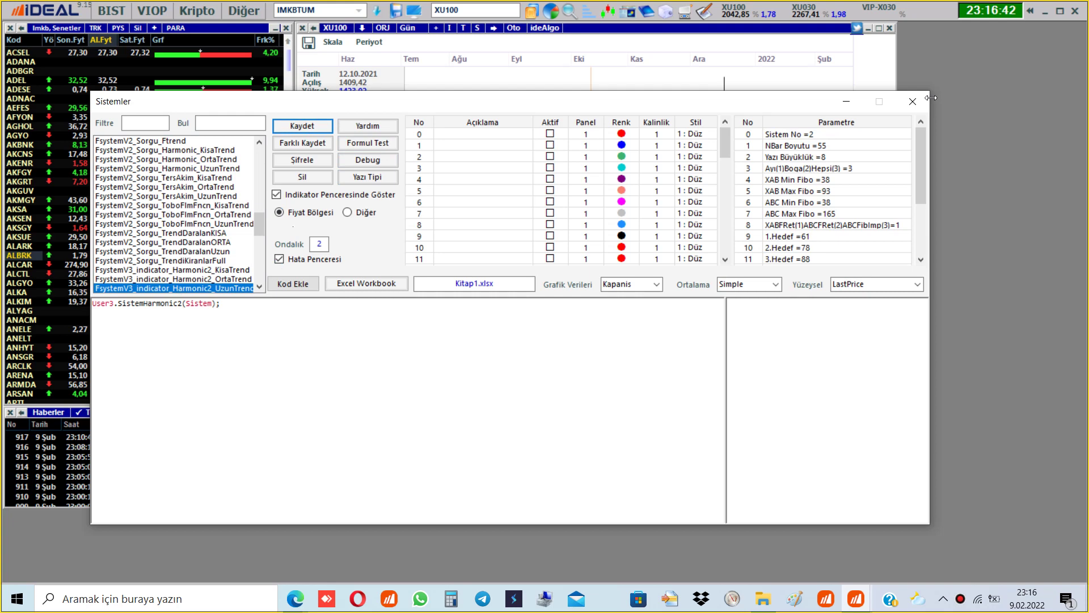
{"action": "left_click", "coordinate": [992, 97]}
{"action": "left_click", "coordinate": [786, 243]}
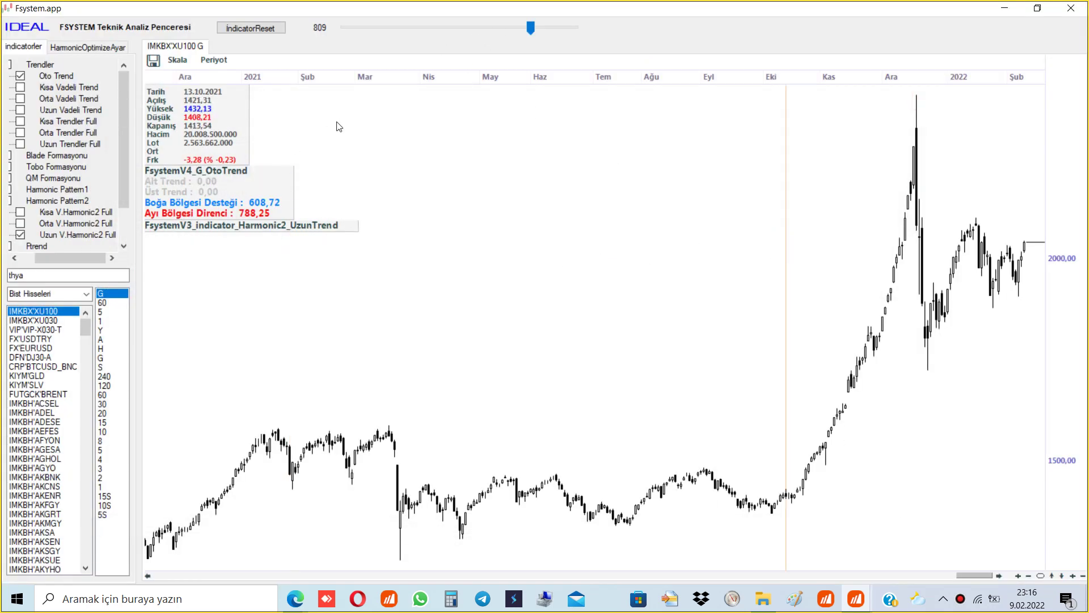
Step: Lower the Oto Trend slider to 18, and adjust it to 28 to compare the trend lines with the harmonic patterns
{"action": "left_click_drag", "start_coordinate": [530, 27], "coordinate": [347, 31]}
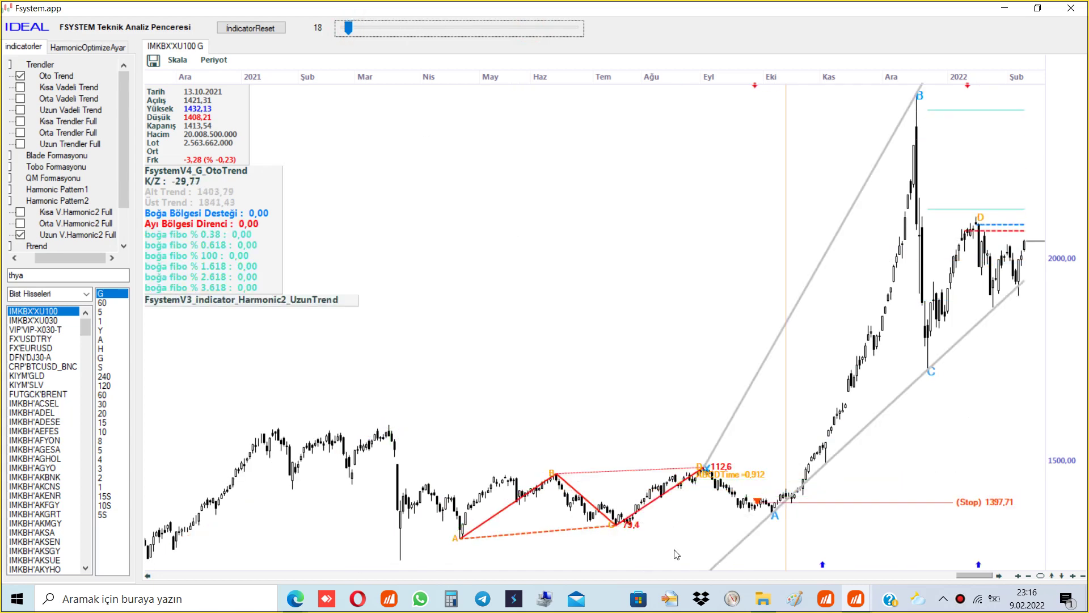
{"action": "left_click", "coordinate": [339, 31]}
{"action": "left_click_drag", "start_coordinate": [344, 30], "coordinate": [344, 30]}
{"action": "key", "text": "Right"}
{"action": "key", "text": "Right"}
{"action": "key", "text": "Right"}
{"action": "key", "text": "Right"}
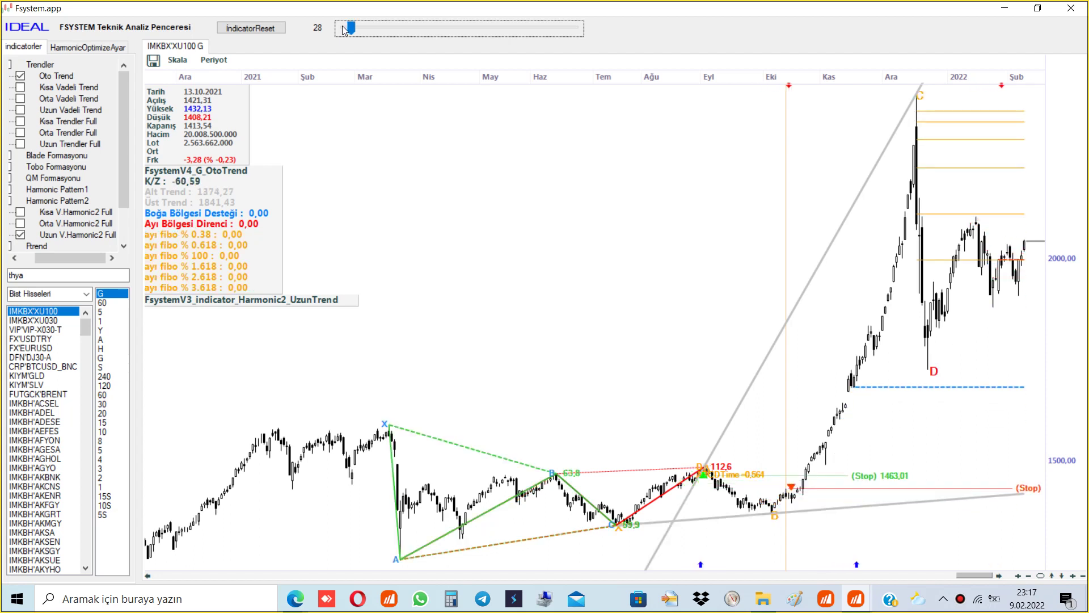
Step: Raise the Oto Trend slider one unit at a time to 42 to view the patterns redrawn with it
{"action": "key", "text": "Right"}
{"action": "key", "text": "Right"}
{"action": "key", "text": "Right"}
{"action": "key", "text": "Right"}
{"action": "key", "text": "Right"}
{"action": "key", "text": "Right"}
{"action": "key", "text": "Right"}
{"action": "key", "text": "Right"}
{"action": "key", "text": "Right"}
{"action": "key", "text": "Right"}
{"action": "key", "text": "Right"}
{"action": "key", "text": "Right"}
{"action": "key", "text": "Right"}
{"action": "key", "text": "Right"}
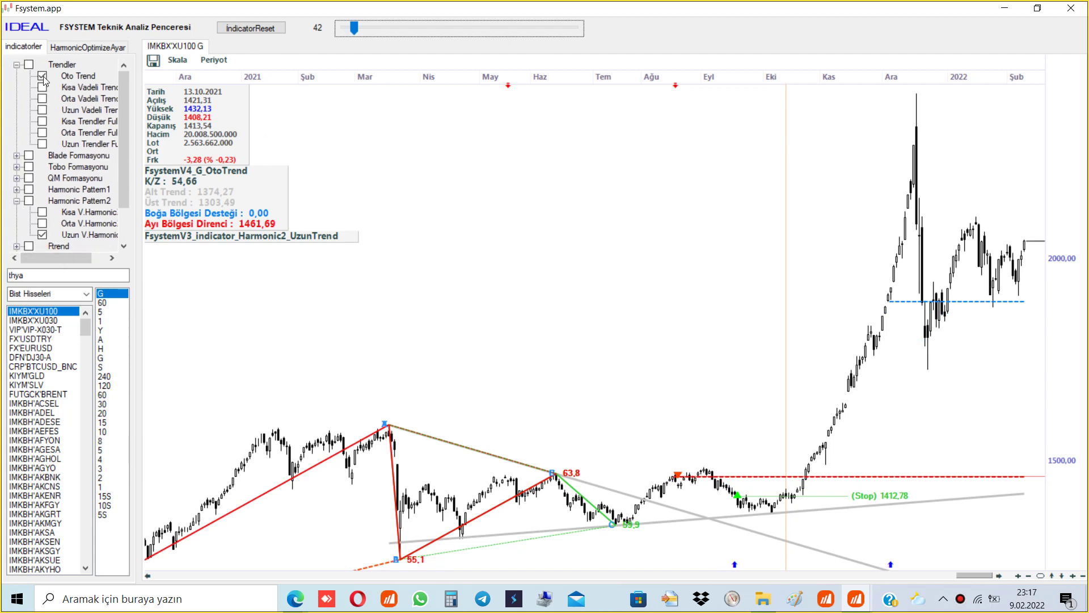
Step: Hide Oto Trend to view the harmonic patterns alone, redisplay it and set its slider to 31
{"action": "left_click", "coordinate": [43, 76]}
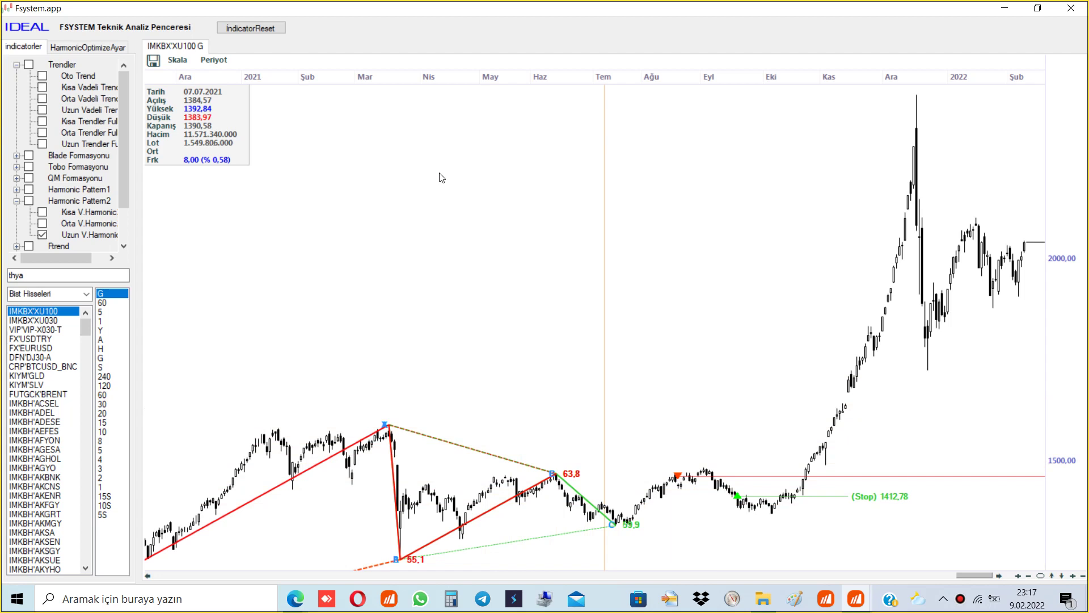
{"action": "left_click", "coordinate": [43, 76]}
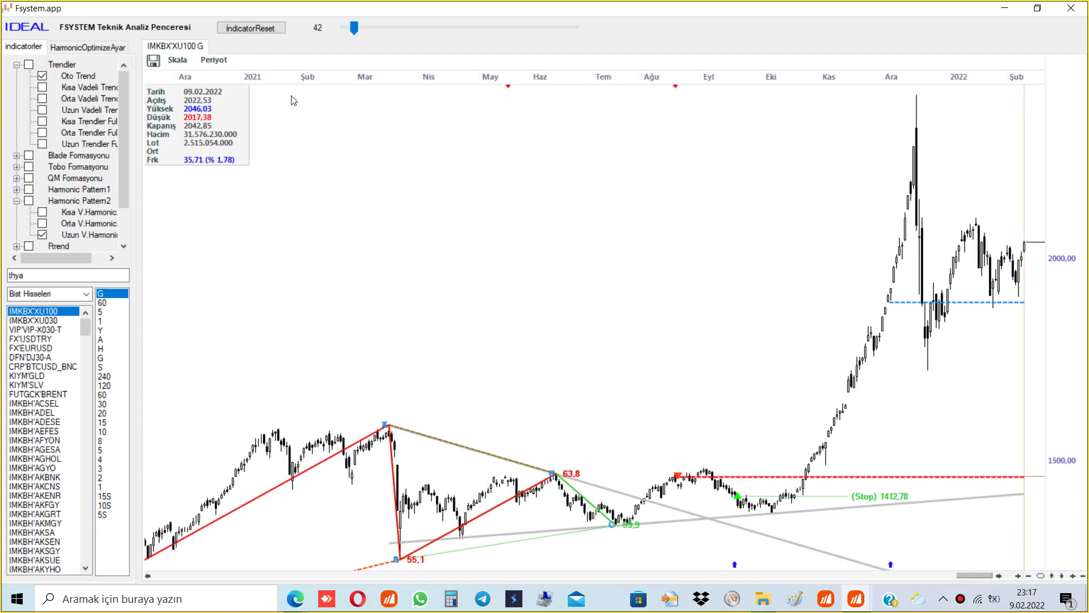
{"action": "left_click", "coordinate": [379, 29]}
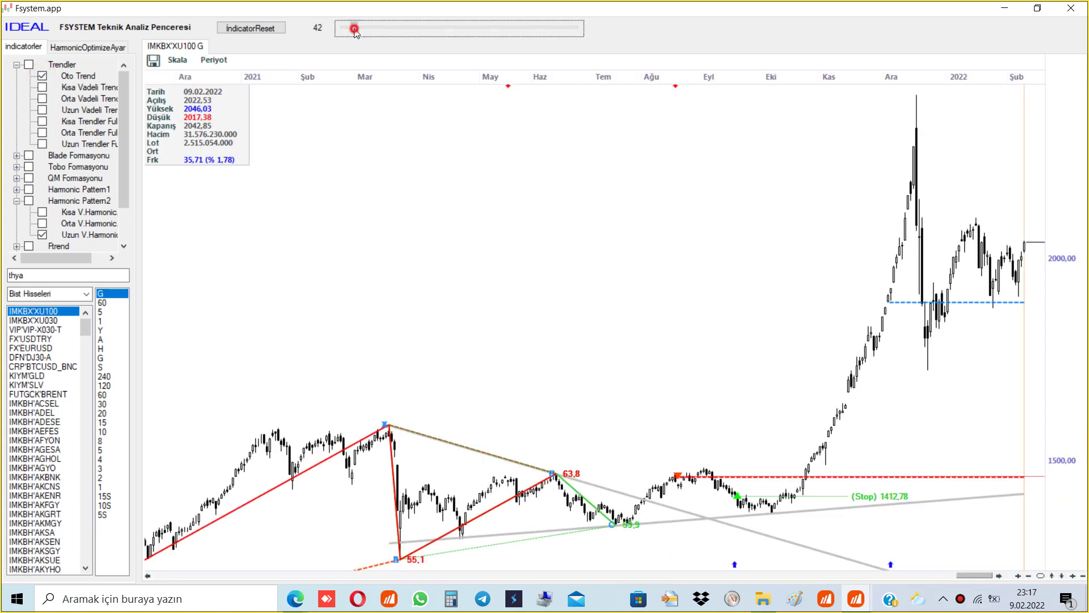
{"action": "left_click_drag", "start_coordinate": [381, 32], "coordinate": [351, 30]}
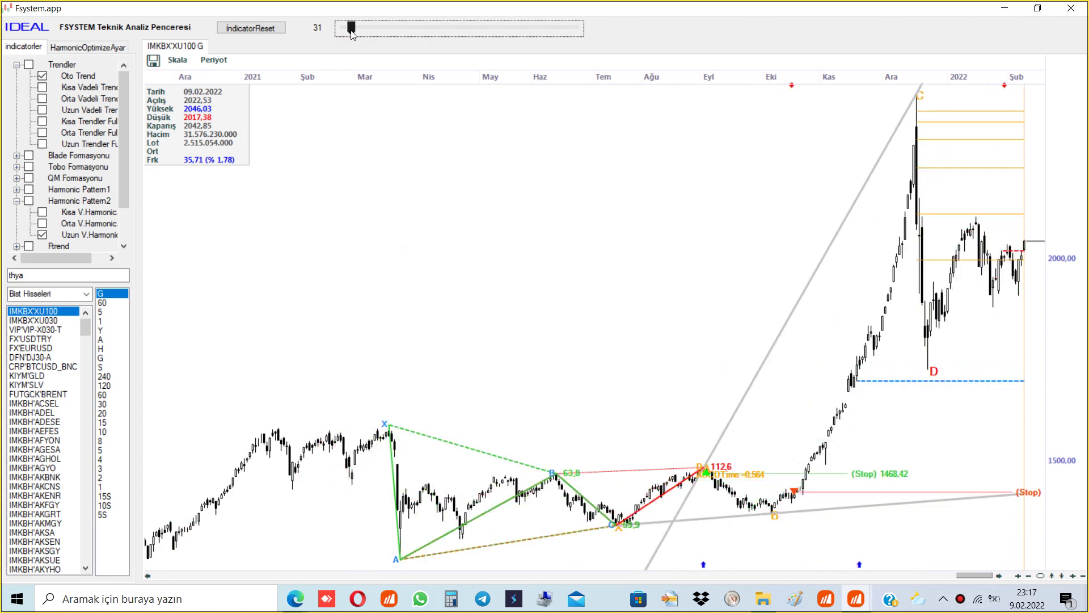
Step: Hide the Uzun V.Harmonic2 Full indicator and collapse the Harmonic Pattern2 group
{"action": "left_click", "coordinate": [42, 234]}
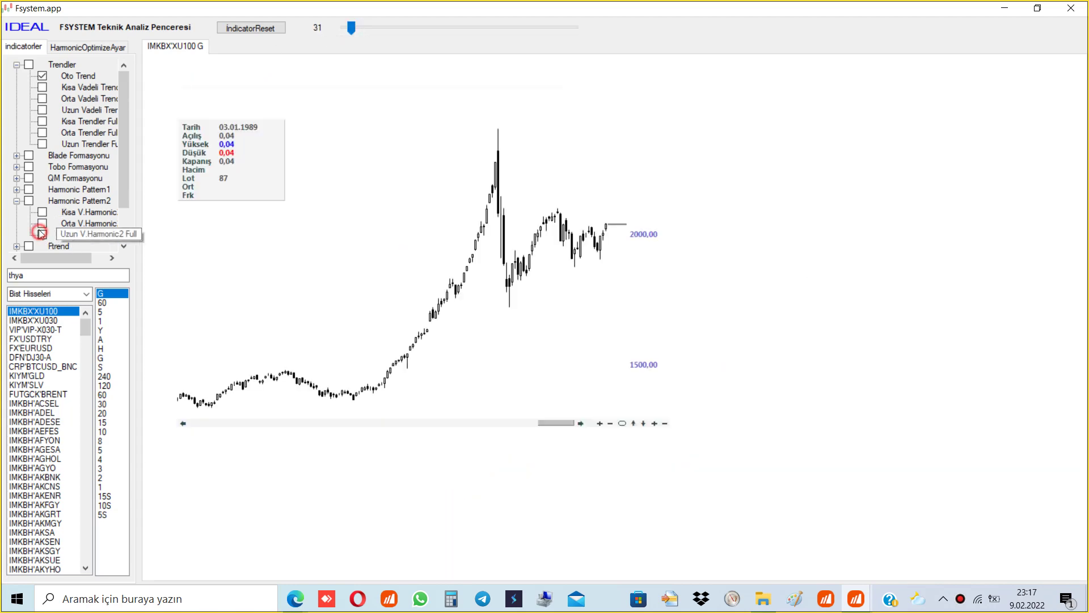
{"action": "left_click", "coordinate": [17, 200]}
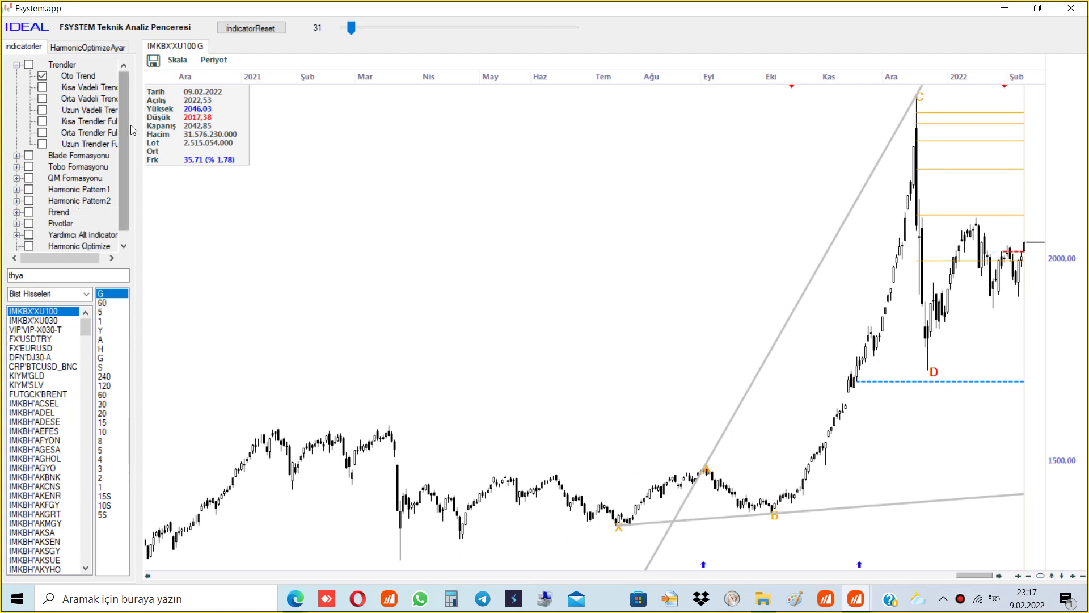
{"action": "left_click", "coordinate": [104, 260]}
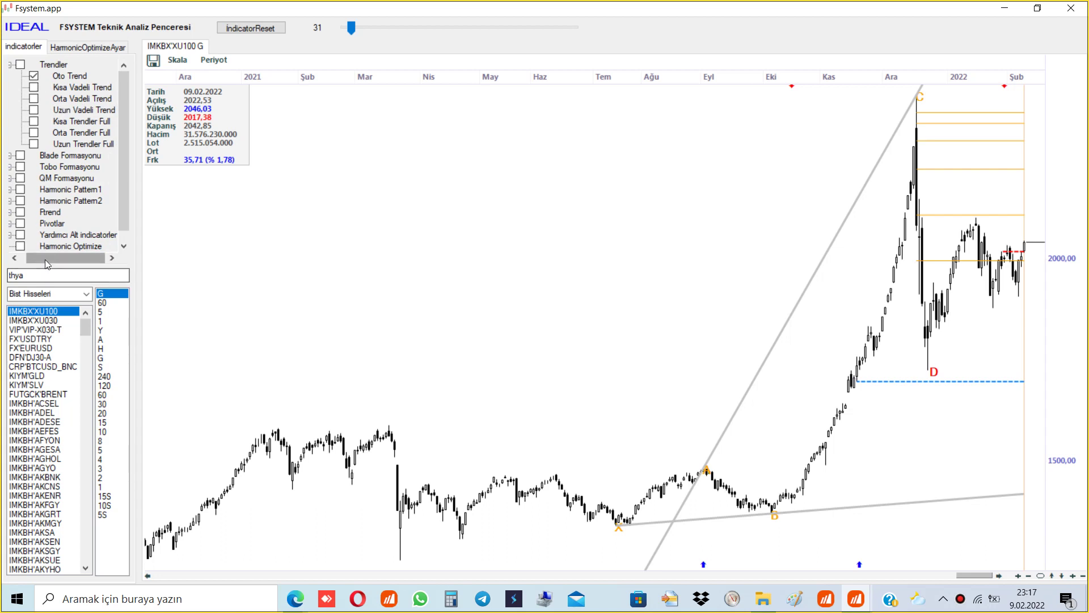
{"action": "left_click_drag", "start_coordinate": [48, 258], "coordinate": [40, 258]}
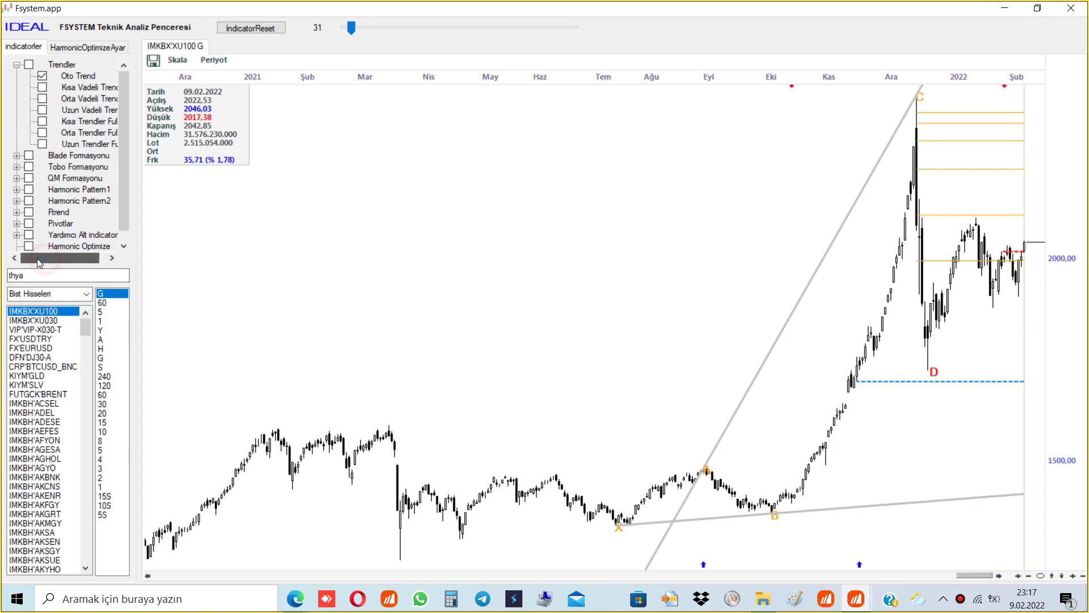
Step: Toggle Oto Trend off and on, and add Kısa Vadeli Trend to the XU100 chart
{"action": "left_click", "coordinate": [42, 76]}
{"action": "left_click", "coordinate": [42, 76]}
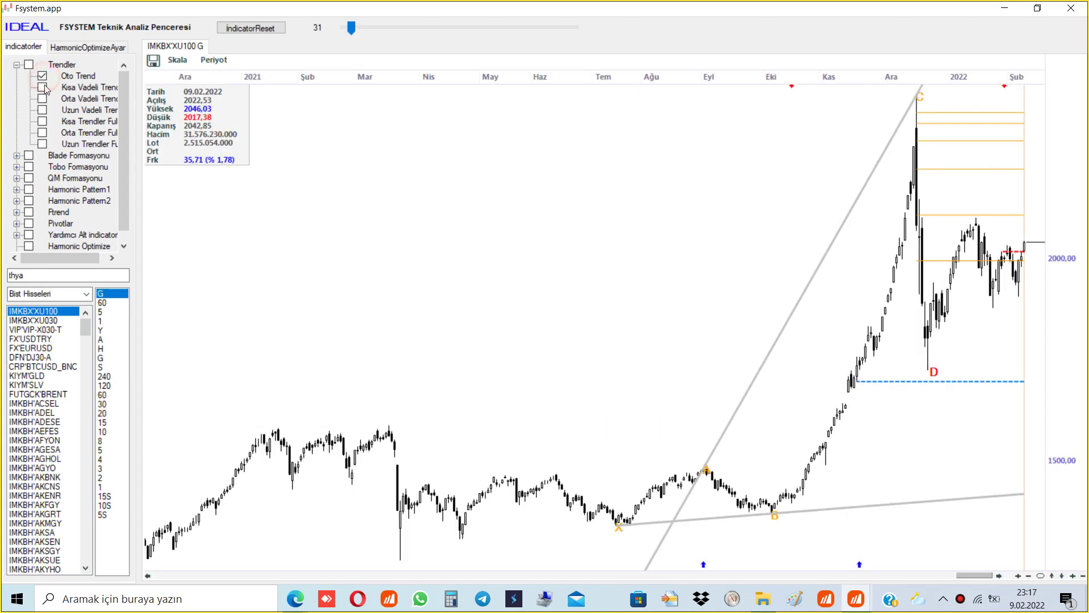
{"action": "left_click", "coordinate": [42, 88]}
Step: Add Trend Yon, Güç Dedektörü and all three RSI Uyumsuzluk indicators from Yardımcı Alt indicatorler below the XU100 chart
{"action": "scroll", "coordinate": [29, 224], "scroll_direction": "down", "scroll_amount": 1}
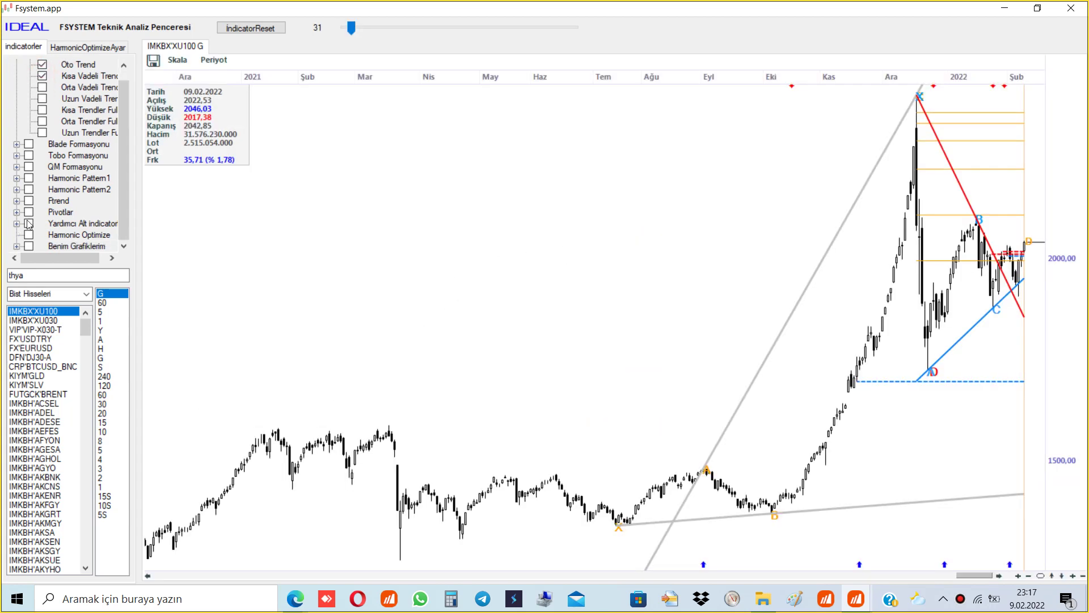
{"action": "left_click", "coordinate": [16, 224]}
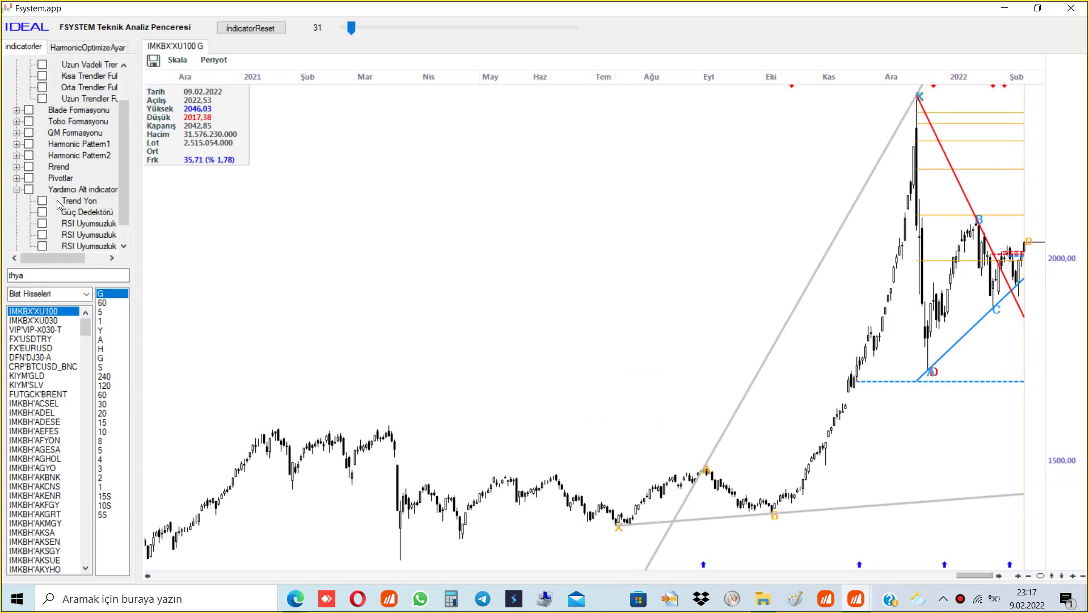
{"action": "scroll", "coordinate": [34, 187], "scroll_direction": "down", "scroll_amount": 2}
{"action": "left_click", "coordinate": [42, 180]}
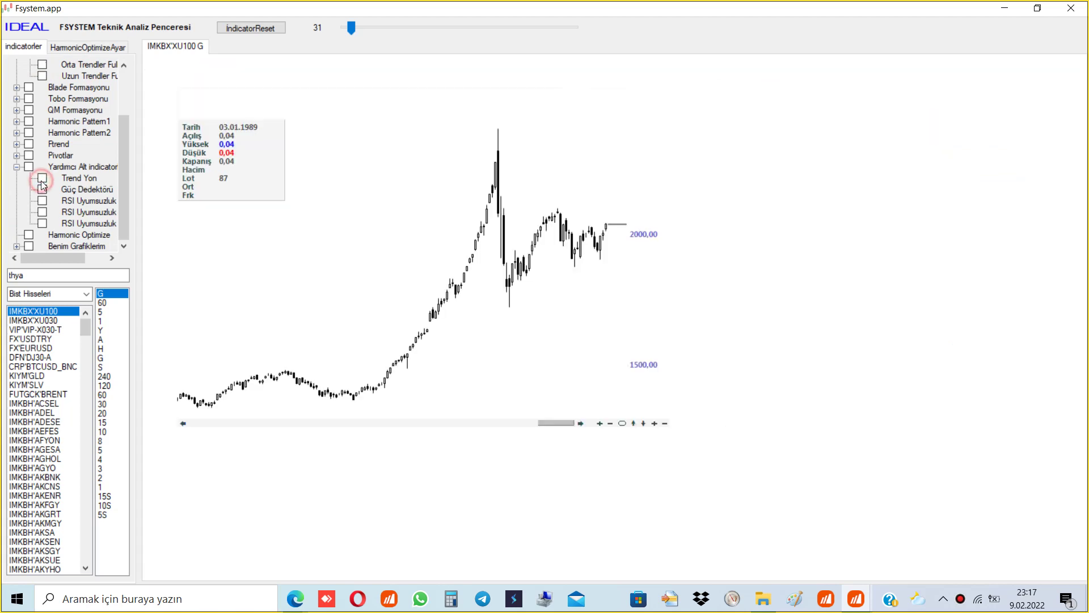
{"action": "left_click", "coordinate": [43, 190]}
{"action": "left_click", "coordinate": [42, 201]}
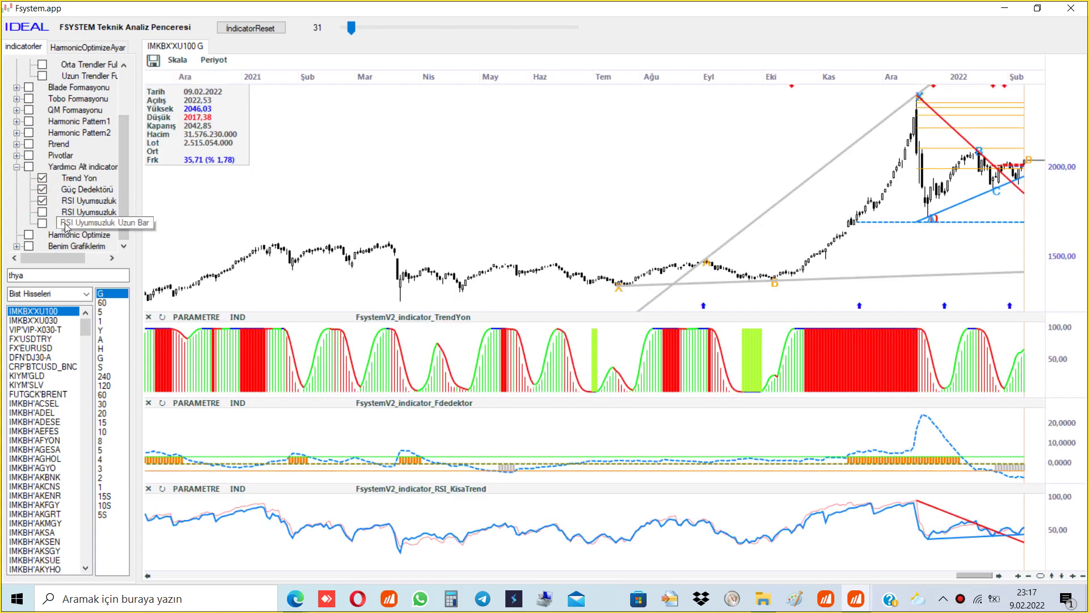
{"action": "left_click", "coordinate": [43, 223]}
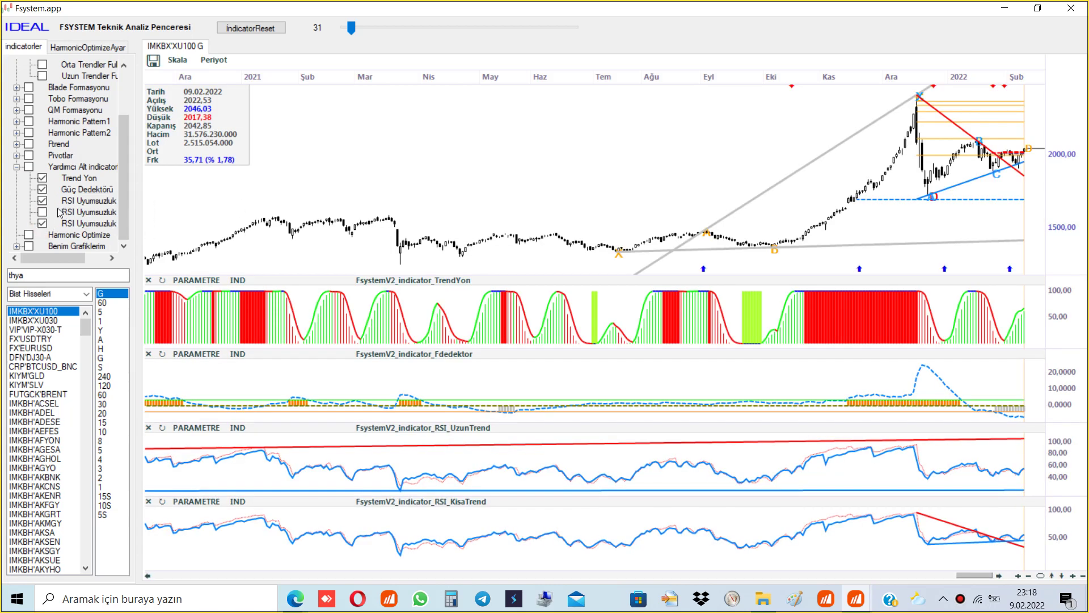
{"action": "left_click", "coordinate": [43, 212]}
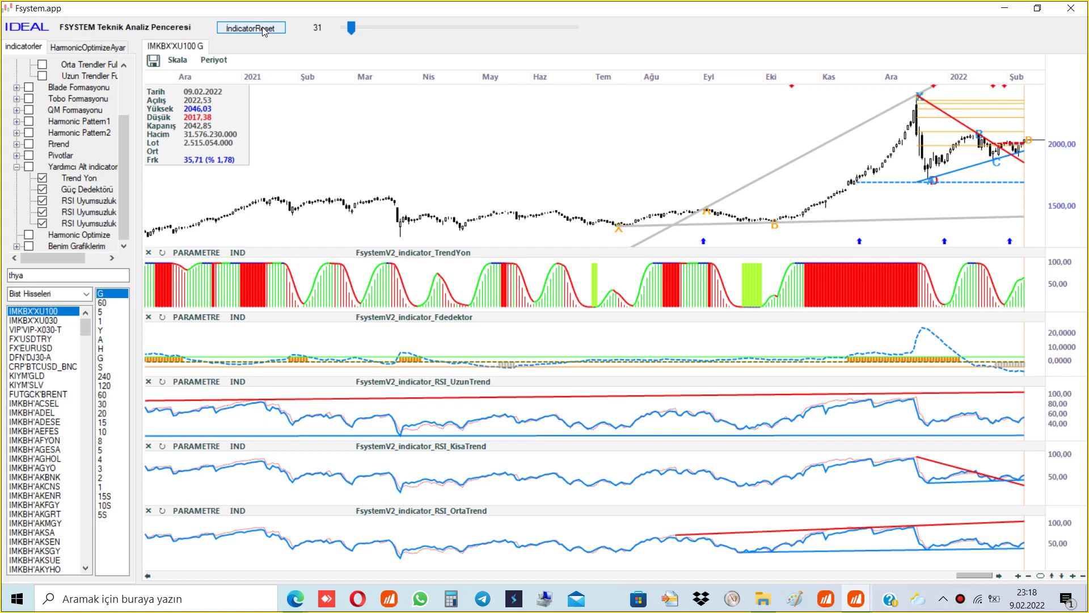
Step: Reset all indicators on the XU100 chart and collapse the Yardımcı Alt indicatorler group
{"action": "left_click", "coordinate": [233, 33]}
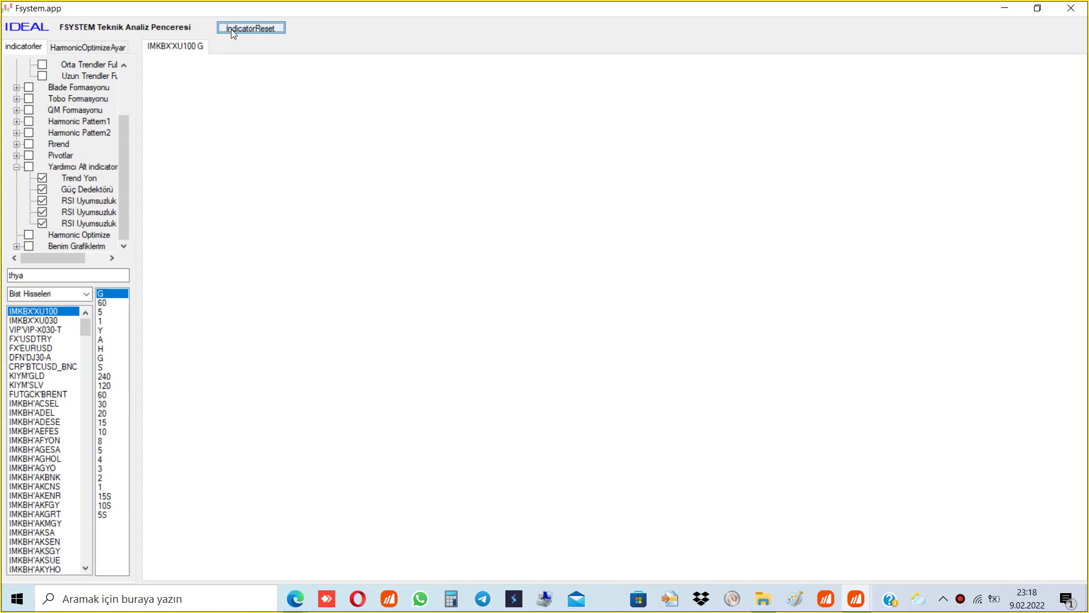
{"action": "left_click", "coordinate": [121, 106]}
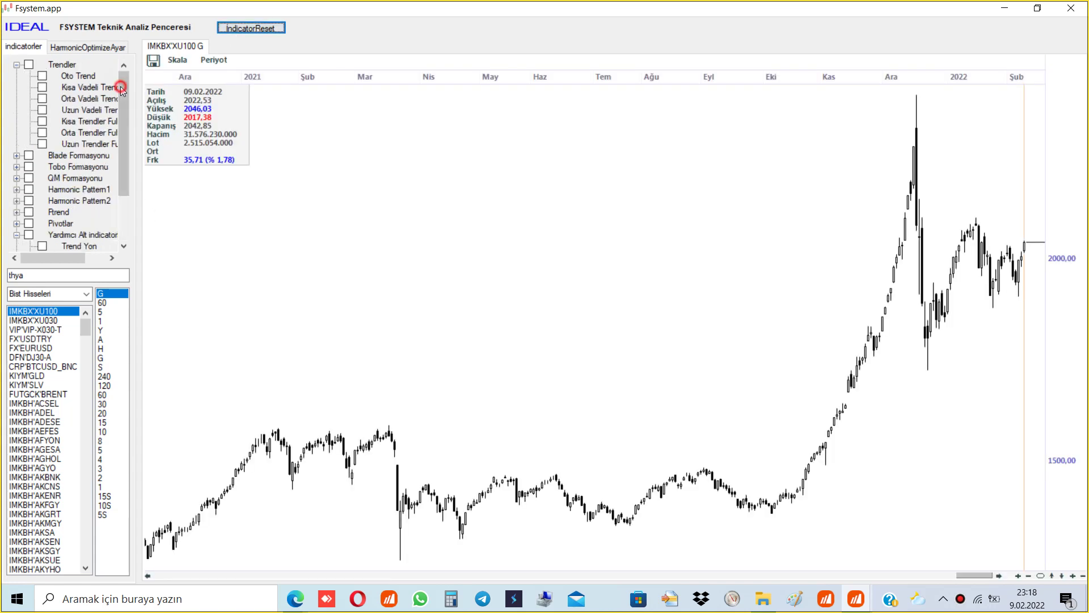
{"action": "left_click", "coordinate": [16, 66]}
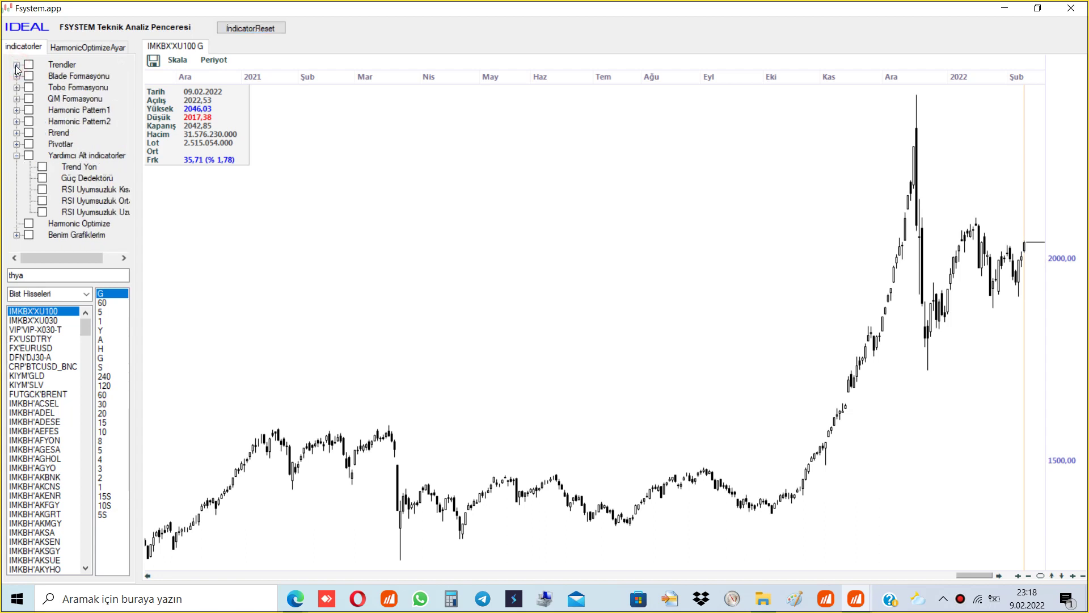
{"action": "left_click", "coordinate": [17, 156]}
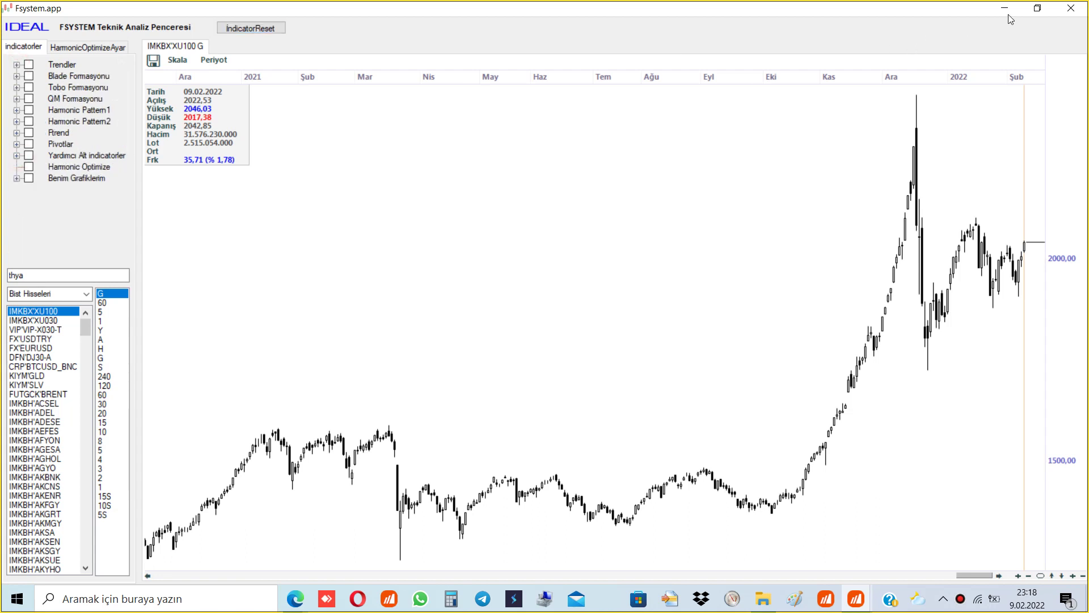
{"action": "left_click", "coordinate": [397, 188]}
{"action": "left_click", "coordinate": [17, 65]}
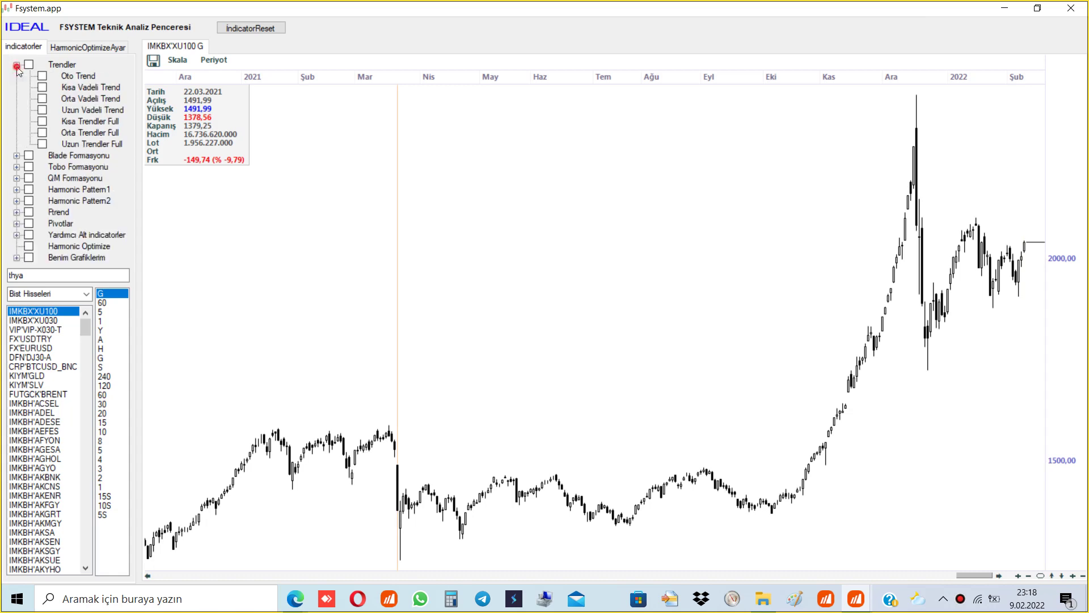
{"action": "left_click", "coordinate": [576, 260]}
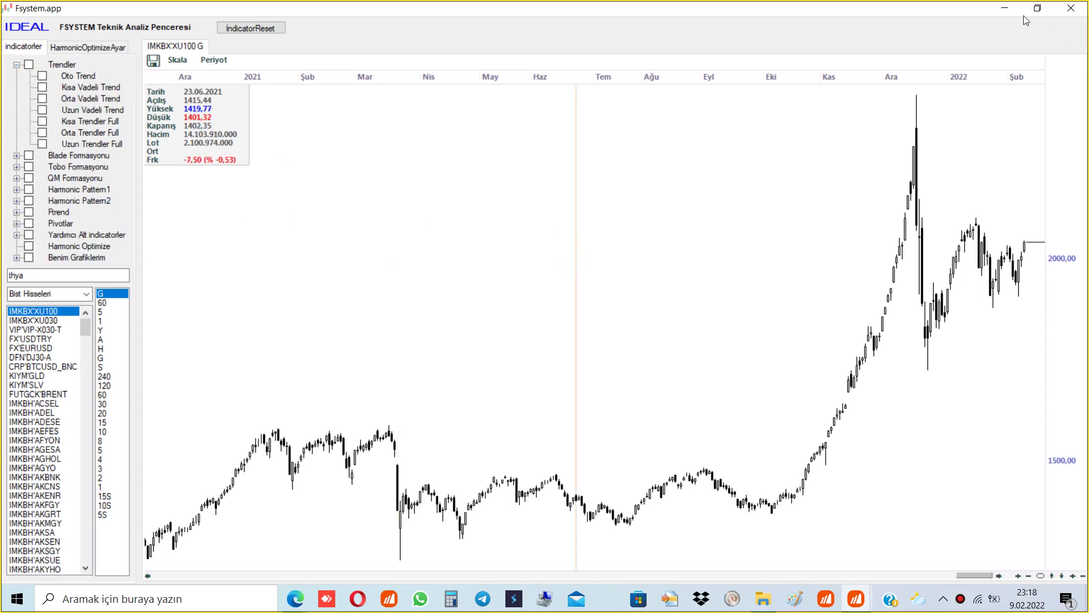
Step: Switch to the main iDeal window and load the FsystemV2_Grafik_1453_Pivot system on its XU100 chart
{"action": "left_click", "coordinate": [1004, 8]}
{"action": "left_click", "coordinate": [707, 146]}
{"action": "left_click", "coordinate": [478, 28]}
{"action": "left_click", "coordinate": [506, 51]}
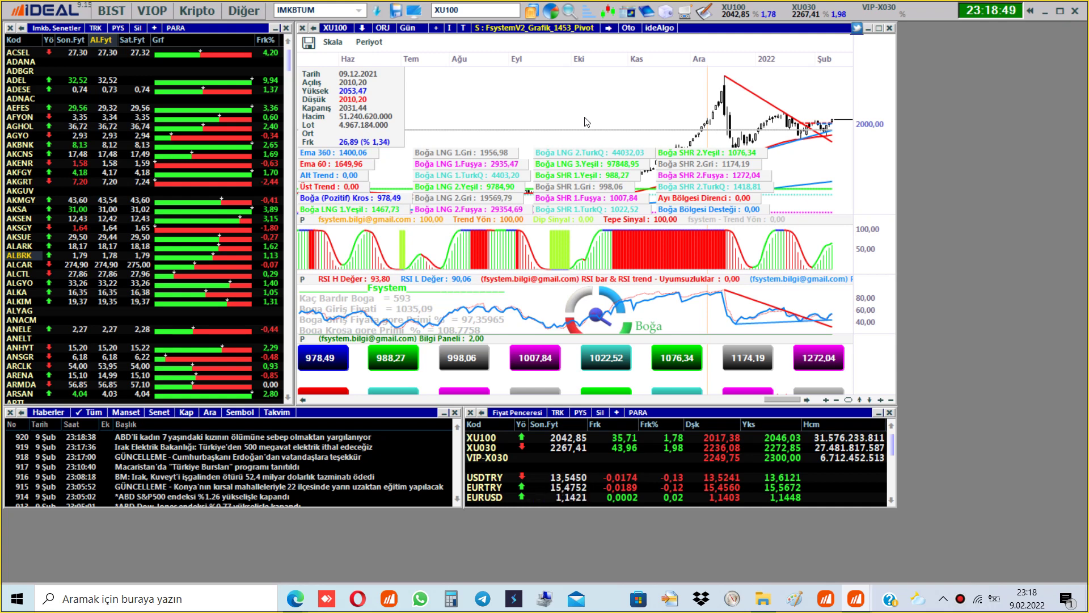
Step: Save the XU100 chart's current setup as a pattern named 01
{"action": "right_click", "coordinate": [625, 112]}
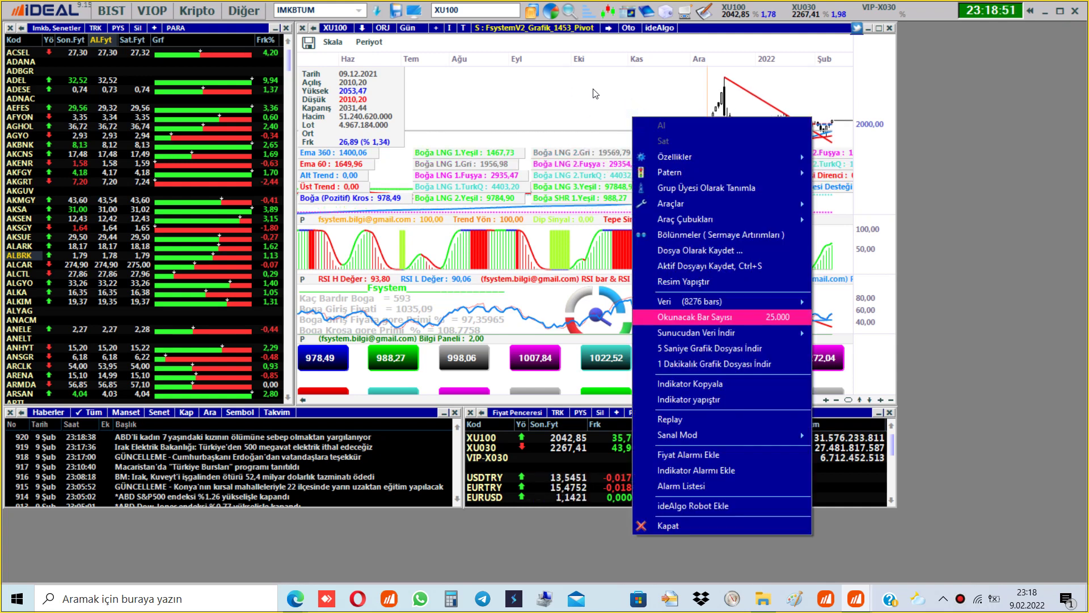
{"action": "left_click", "coordinate": [593, 89]}
{"action": "right_click", "coordinate": [534, 105]}
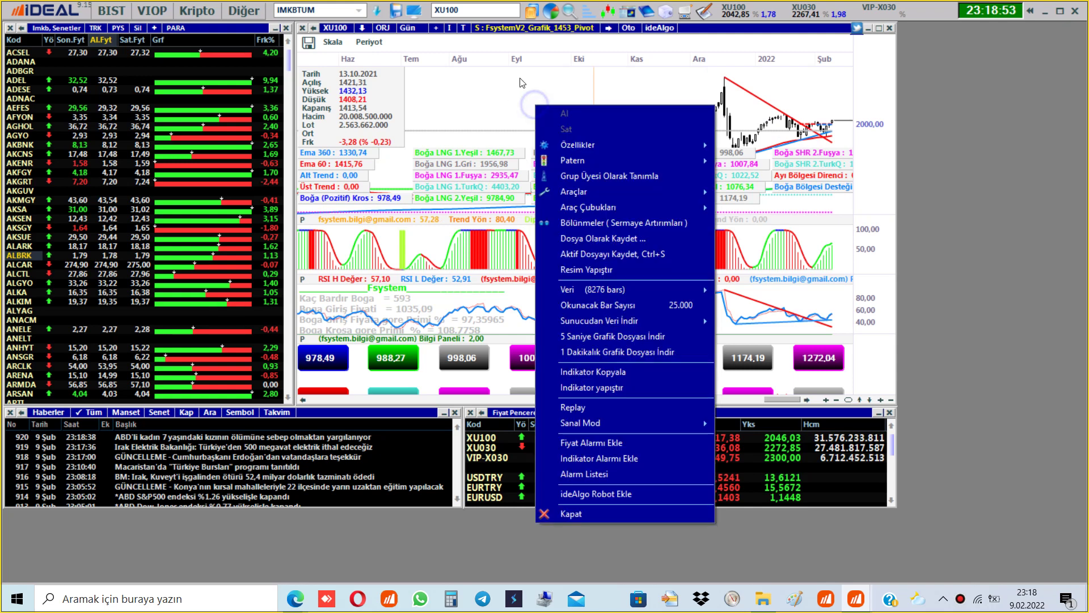
{"action": "left_click", "coordinate": [549, 33]}
{"action": "right_click", "coordinate": [487, 88]}
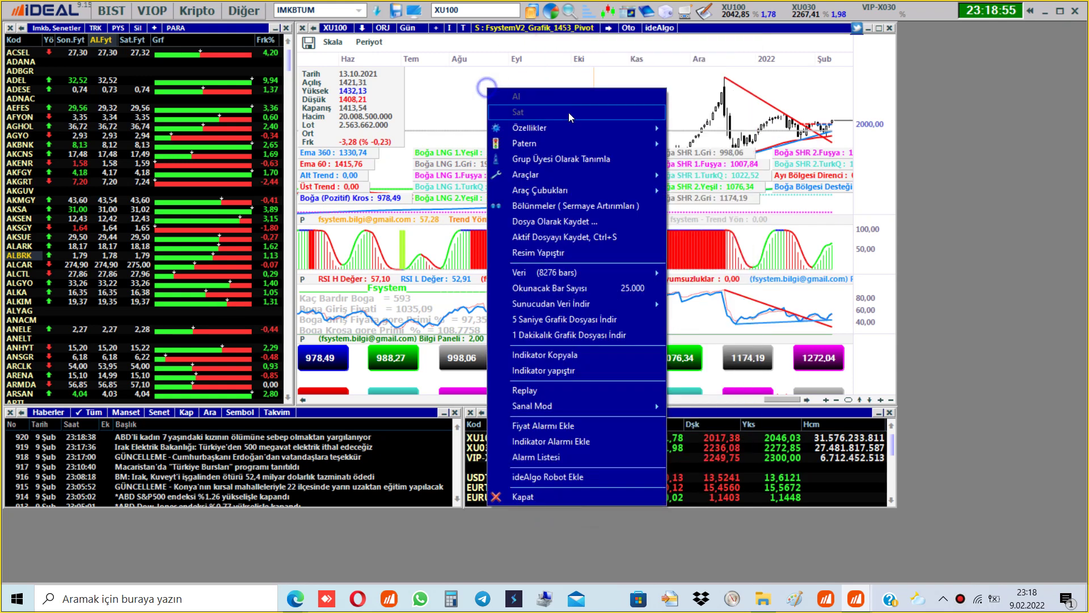
{"action": "mouse_move", "coordinate": [641, 144]}
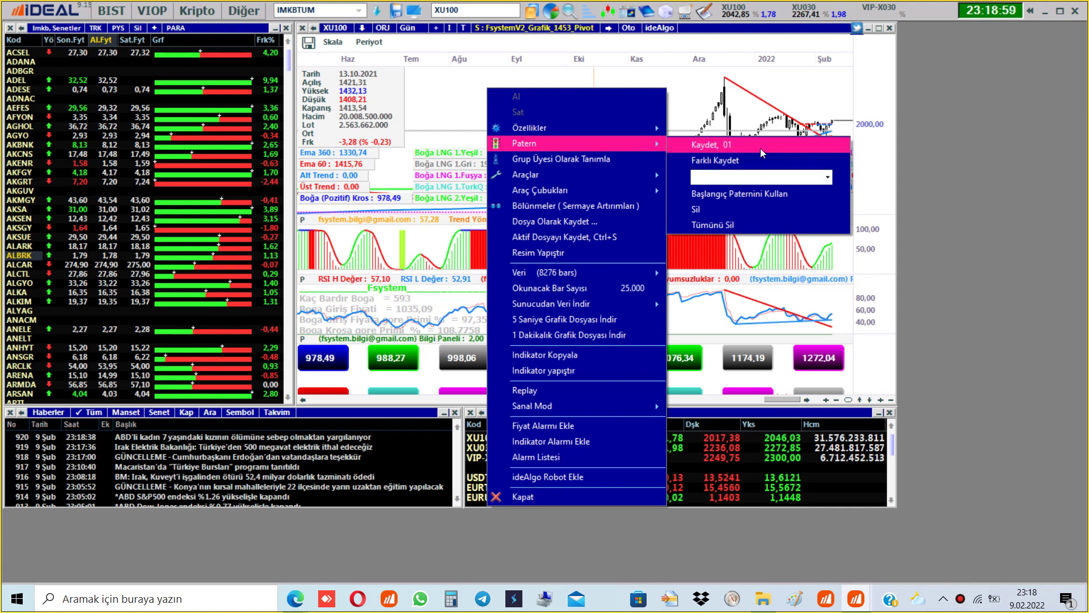
{"action": "left_click", "coordinate": [764, 152]}
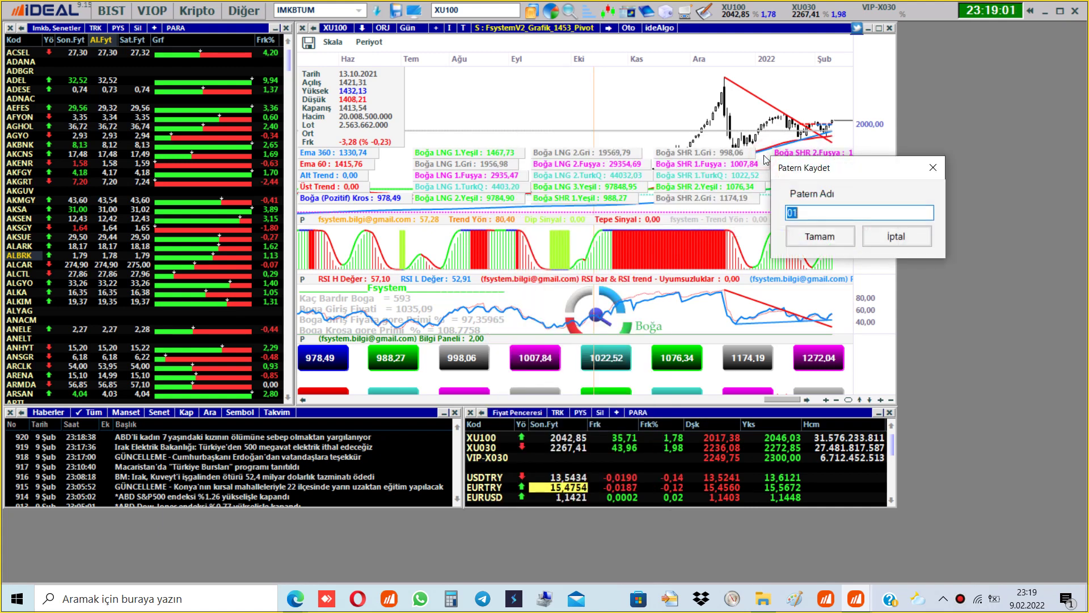
{"action": "key", "text": "Return"}
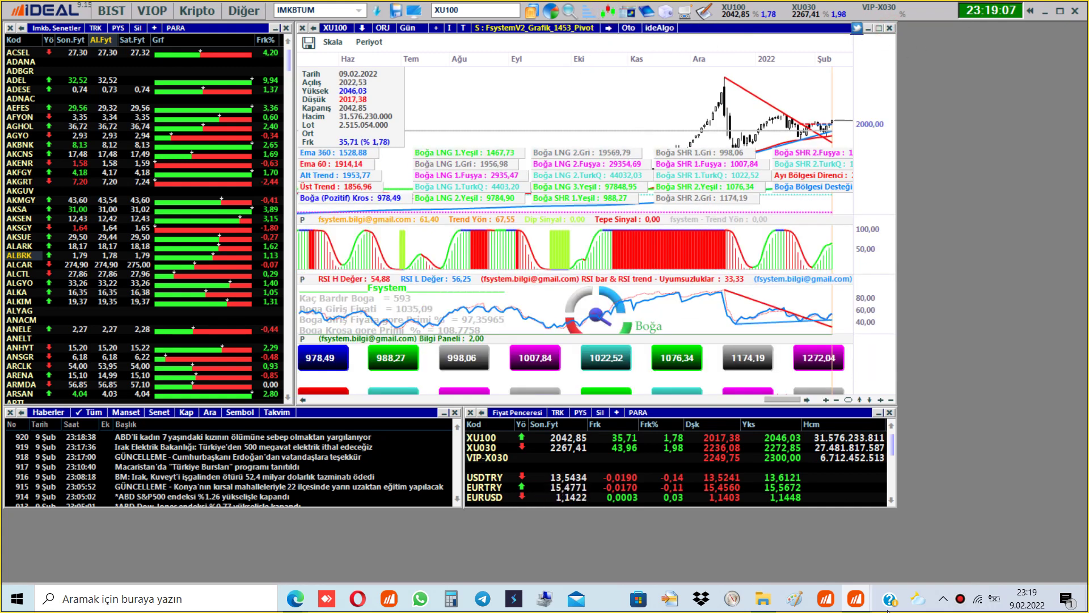
Step: Switch to the Fsystem.app window, load the daily DFN'DJ30-A chart, and toggle Oto Trend on and off
{"action": "mouse_move", "coordinate": [851, 602]}
{"action": "left_click", "coordinate": [998, 531]}
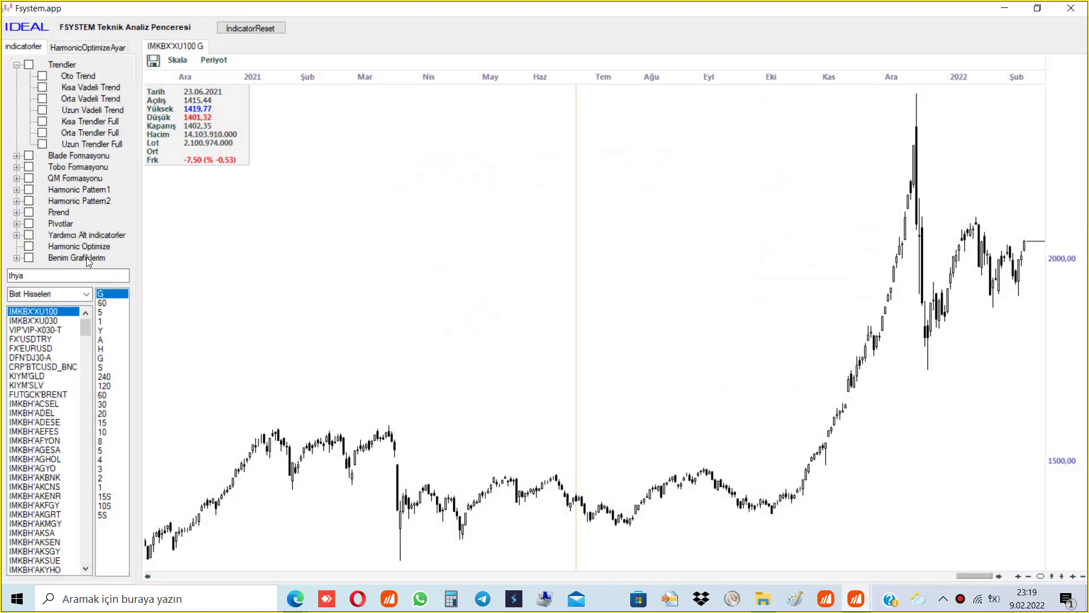
{"action": "left_click", "coordinate": [34, 357]}
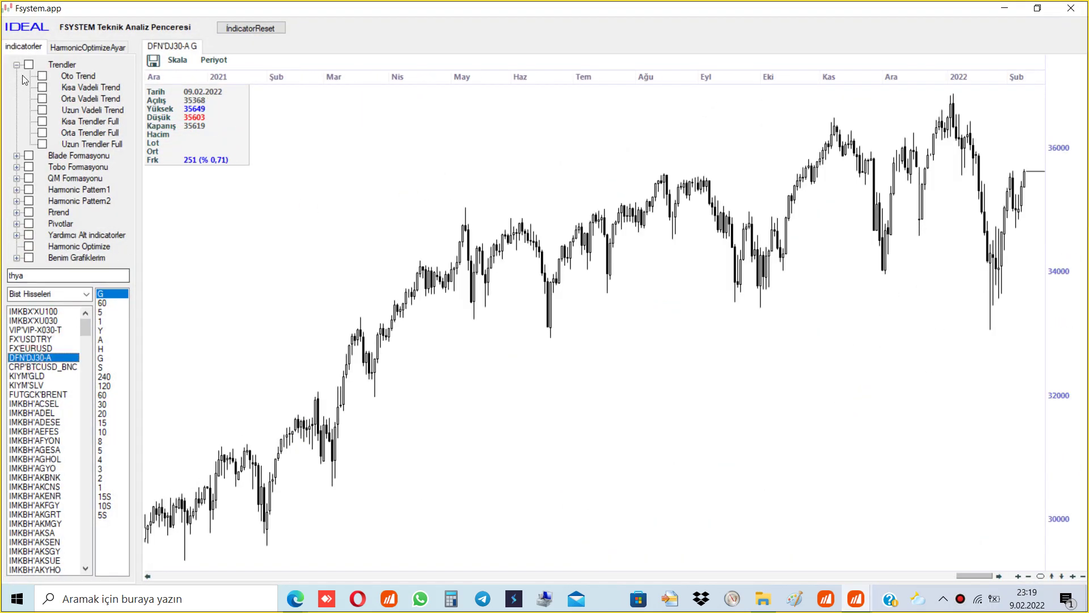
{"action": "left_click", "coordinate": [42, 77]}
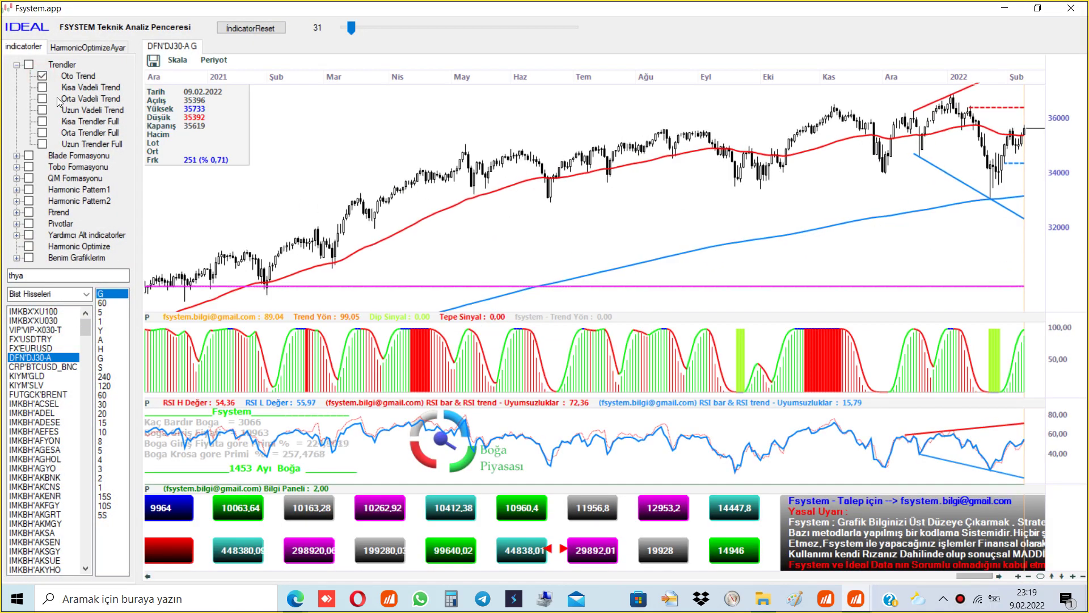
{"action": "left_click", "coordinate": [42, 76]}
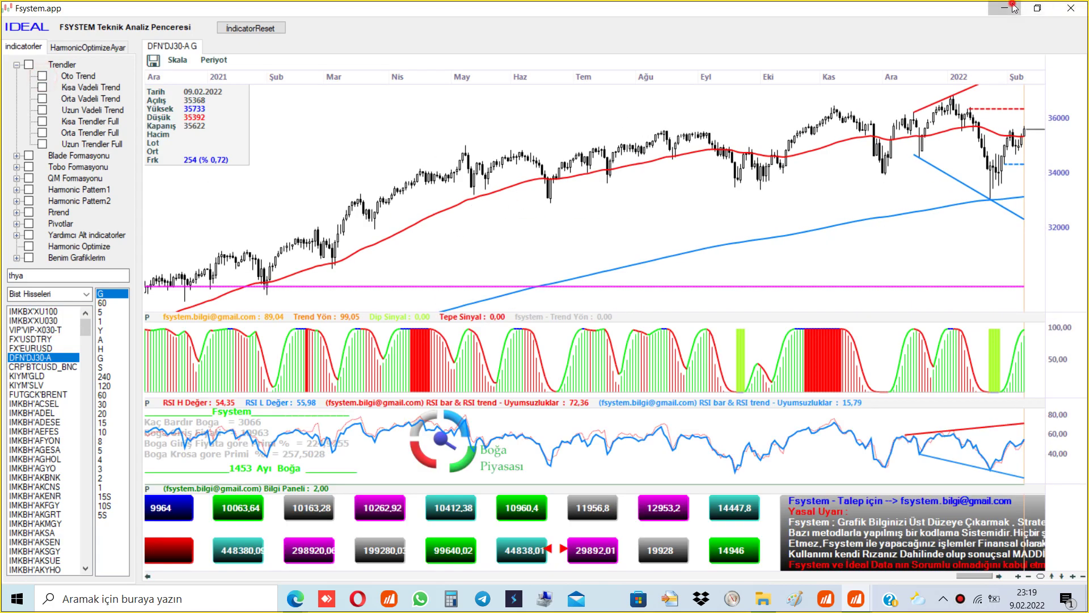
Step: Return to the main iDeal window and remove the FsystemV2_Grafik_1453_Pivot system from the XU100 chart
{"action": "left_click", "coordinate": [1012, 7]}
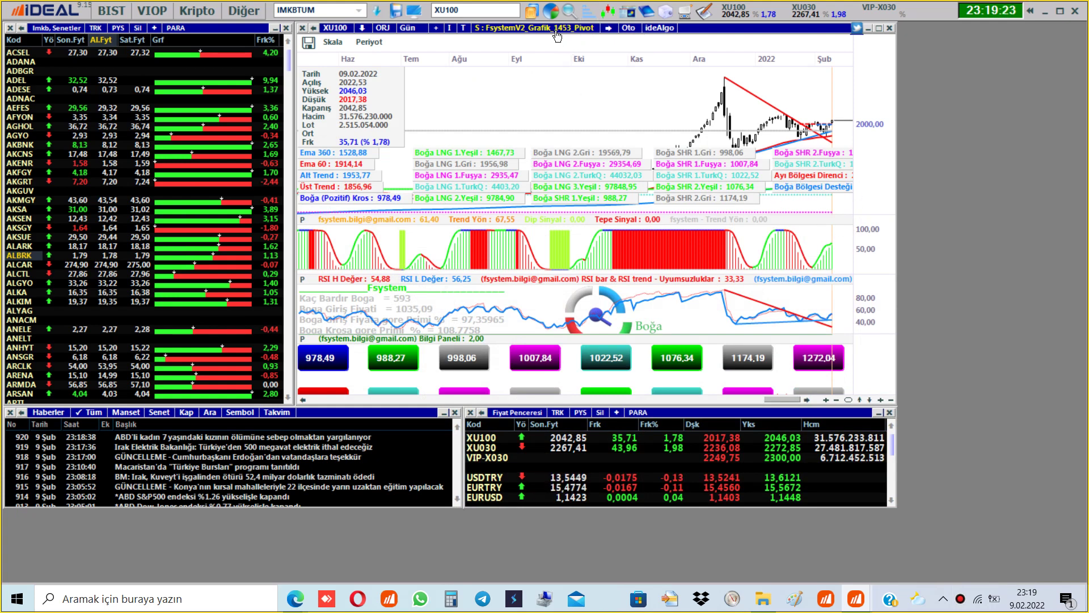
{"action": "right_click", "coordinate": [567, 92]}
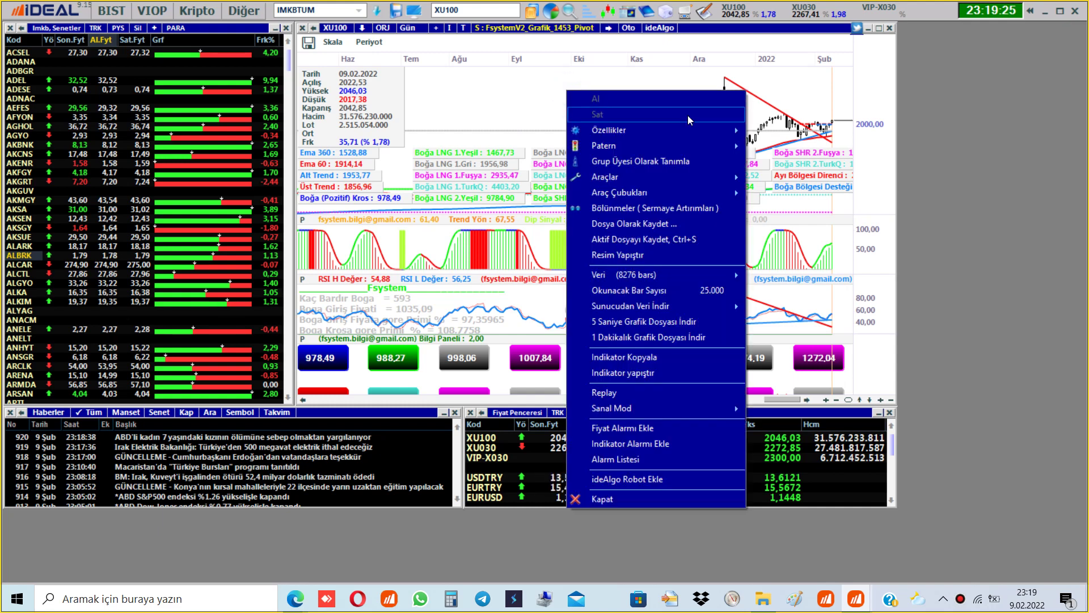
{"action": "mouse_move", "coordinate": [726, 131]}
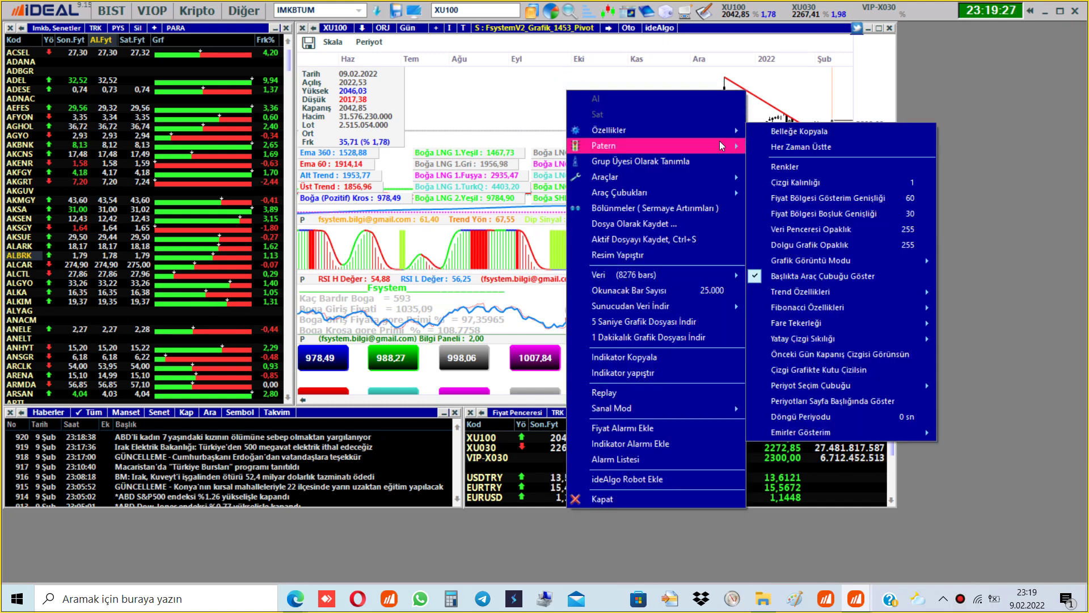
{"action": "left_click", "coordinate": [528, 113]}
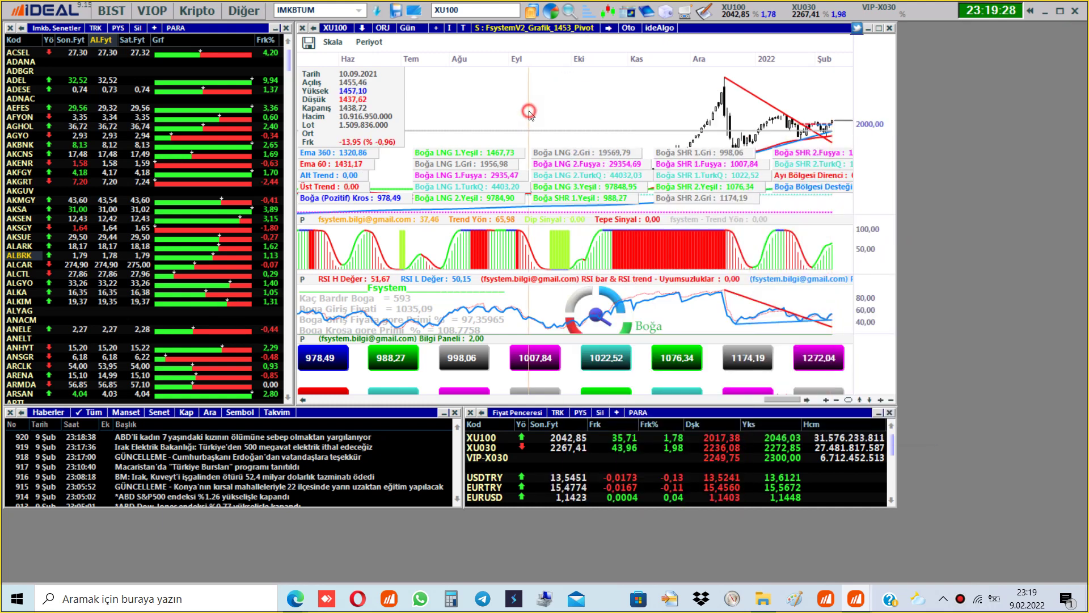
{"action": "left_click", "coordinate": [546, 31]}
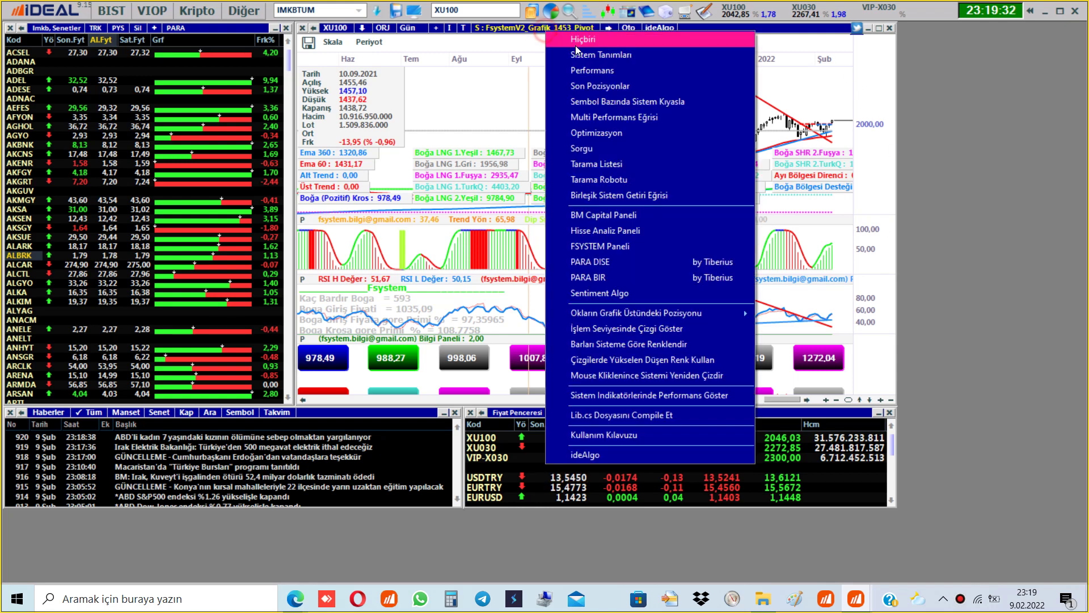
{"action": "left_click", "coordinate": [573, 37]}
Step: Add the FsystemV2_indicator_Formasyon_KisaTrend indicator to the XU100 chart and remove the three empty indicator panes
{"action": "left_click", "coordinate": [452, 34]}
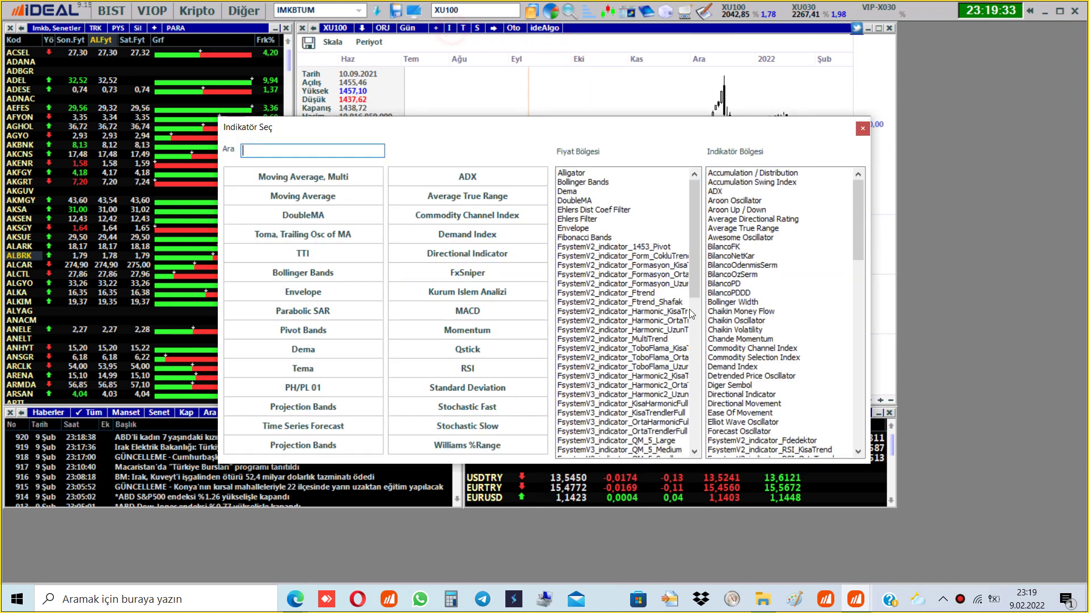
{"action": "double_click", "coordinate": [641, 265]}
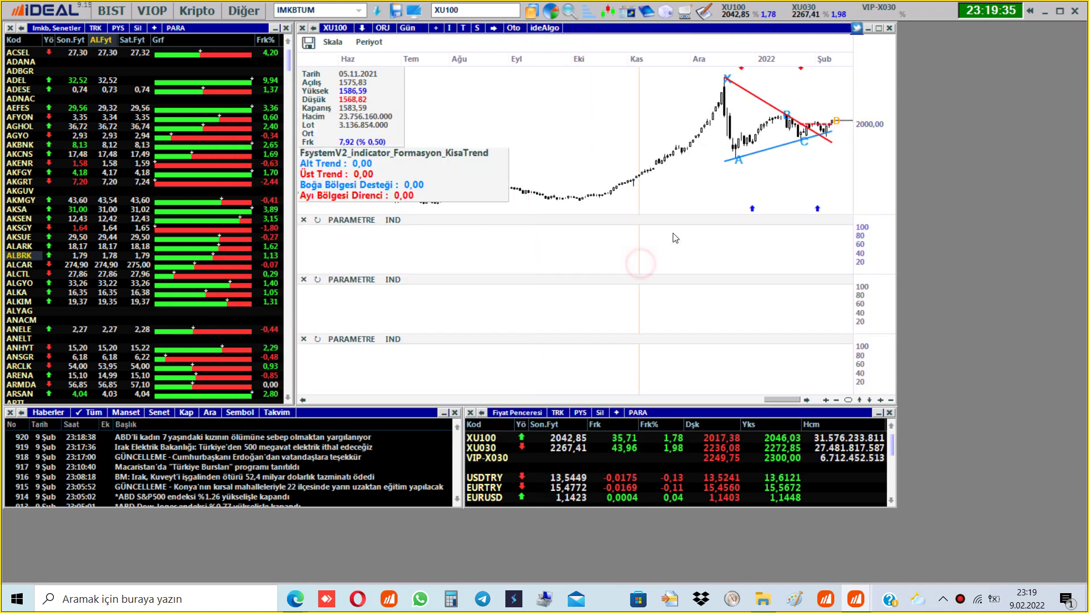
{"action": "right_click", "coordinate": [637, 104]}
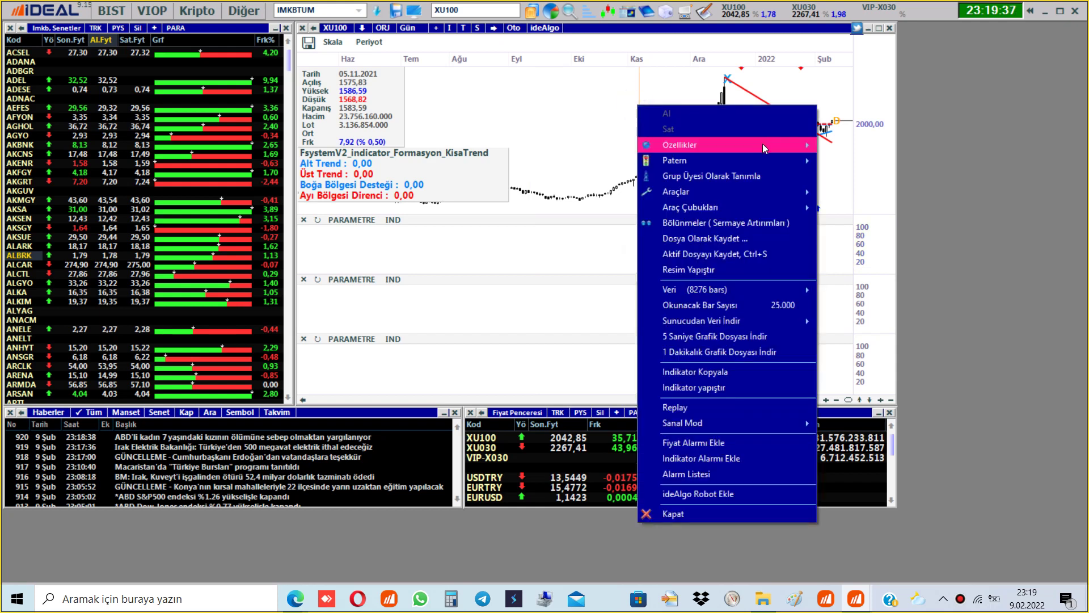
{"action": "mouse_move", "coordinate": [760, 158]}
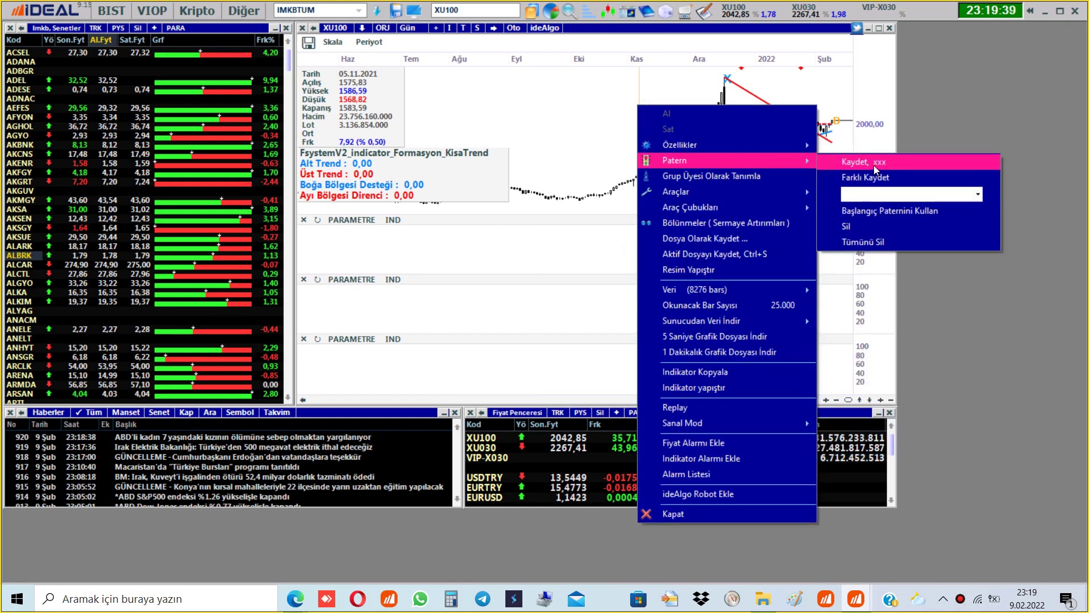
{"action": "left_click", "coordinate": [303, 220]}
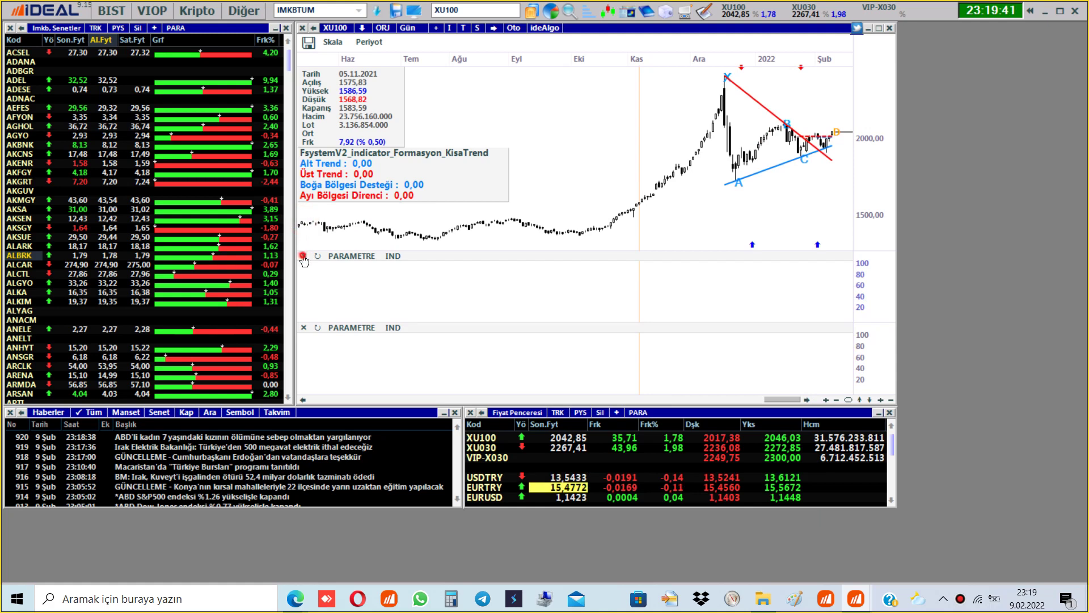
{"action": "left_click", "coordinate": [303, 248]}
{"action": "left_click", "coordinate": [301, 310]}
Step: Save the XU100 chart with the short-term trend indicator under the existing pattern name xxx
{"action": "right_click", "coordinate": [638, 106]}
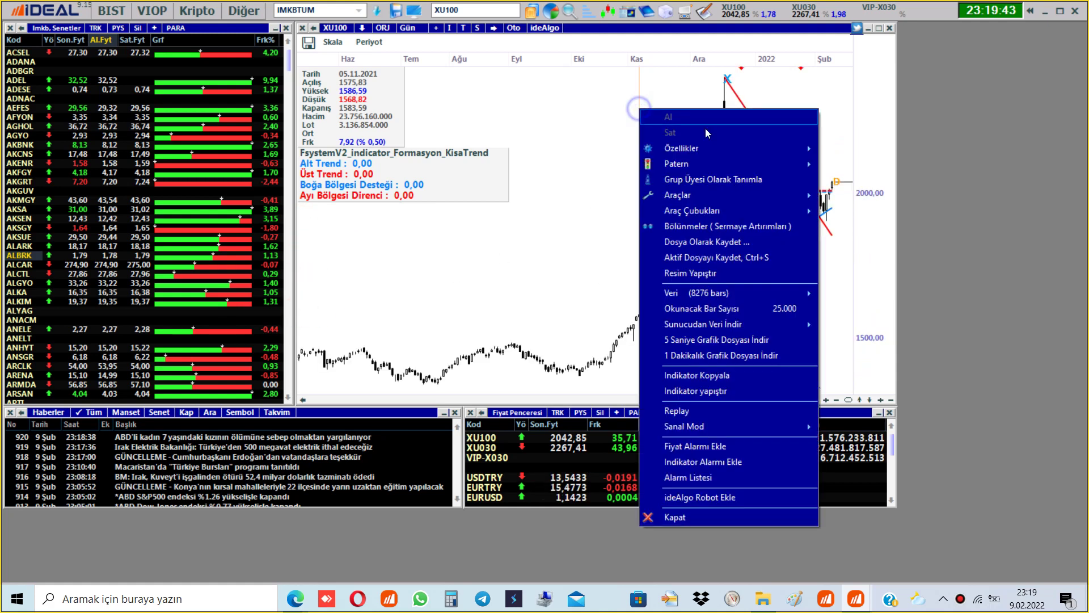
{"action": "mouse_move", "coordinate": [737, 164]}
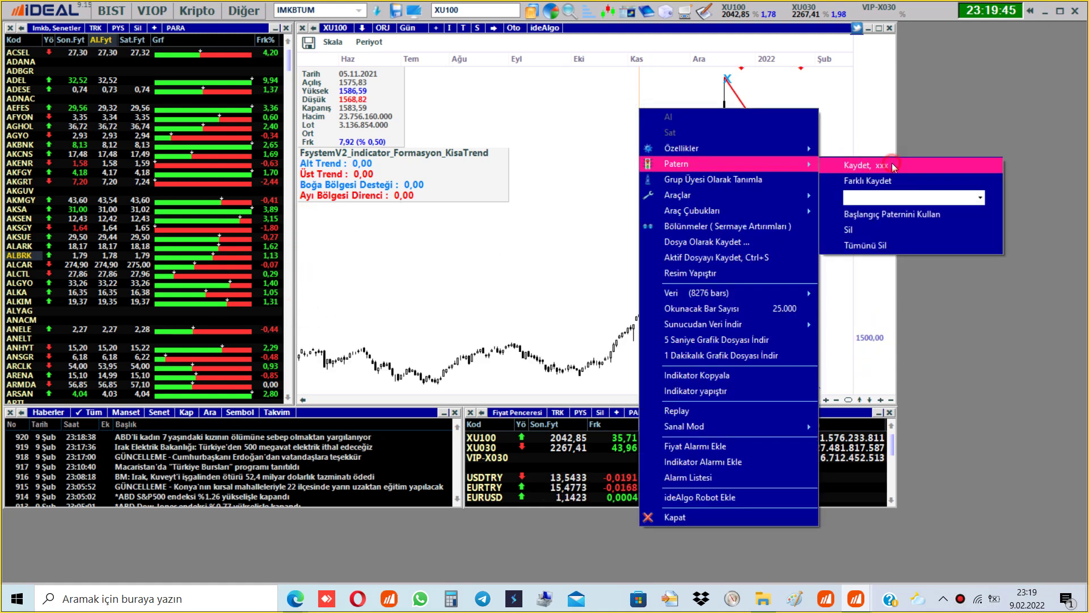
{"action": "left_click", "coordinate": [895, 167]}
Step: Switch to the Fsystem.app window and toggle Oto Trend and Kısa Vadeli Trend on the DFN'DJ30-A chart, leaving both off
{"action": "mouse_move", "coordinate": [858, 602]}
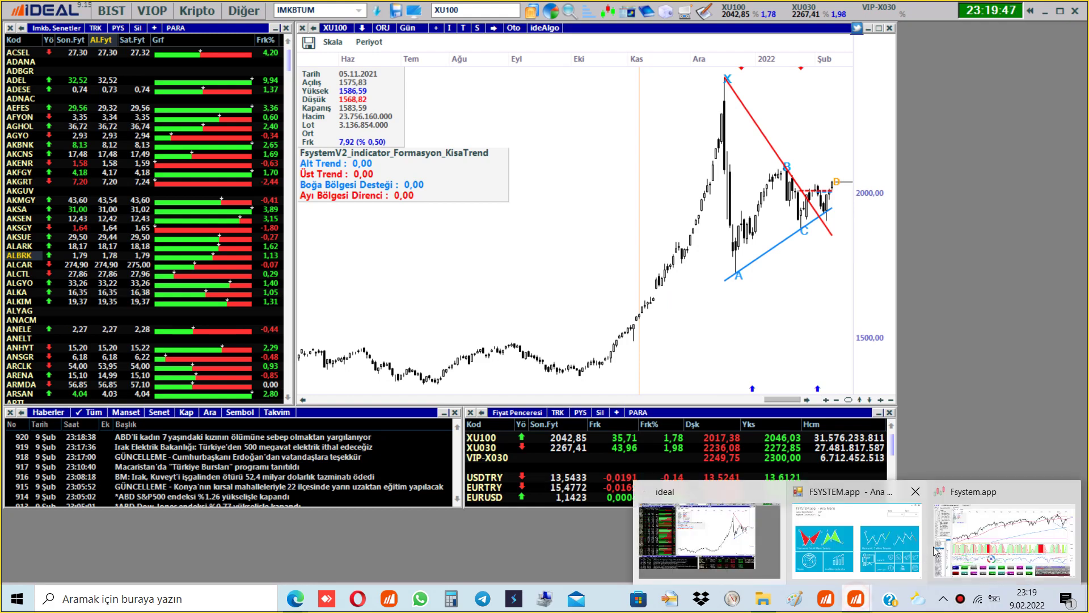
{"action": "left_click", "coordinate": [963, 542]}
{"action": "left_click", "coordinate": [41, 75]}
{"action": "left_click", "coordinate": [899, 221]}
{"action": "left_click", "coordinate": [42, 87]}
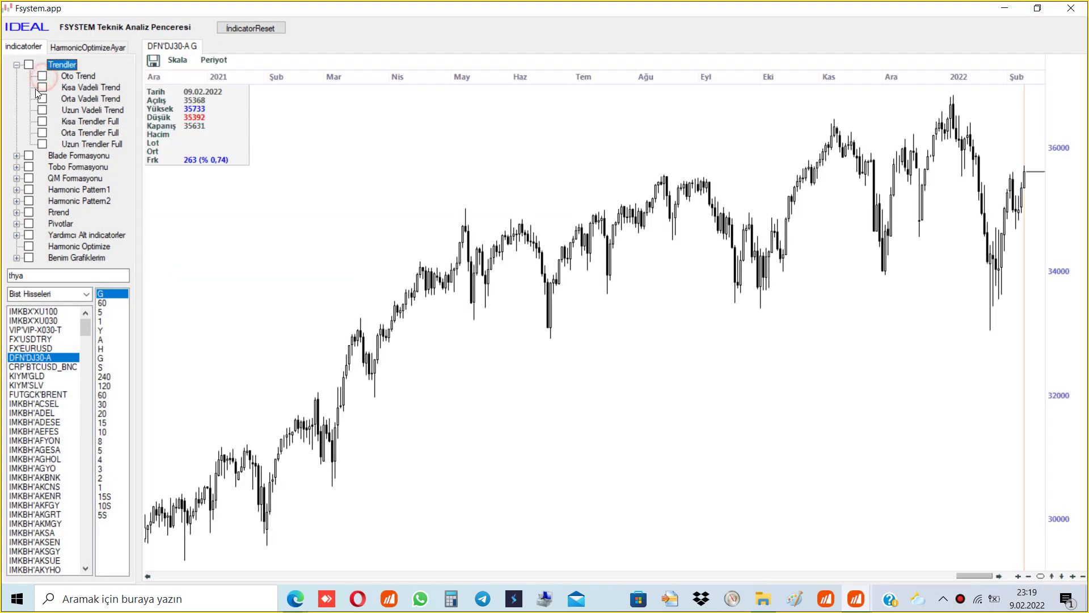
{"action": "left_click", "coordinate": [42, 87]}
{"action": "left_click", "coordinate": [236, 145]}
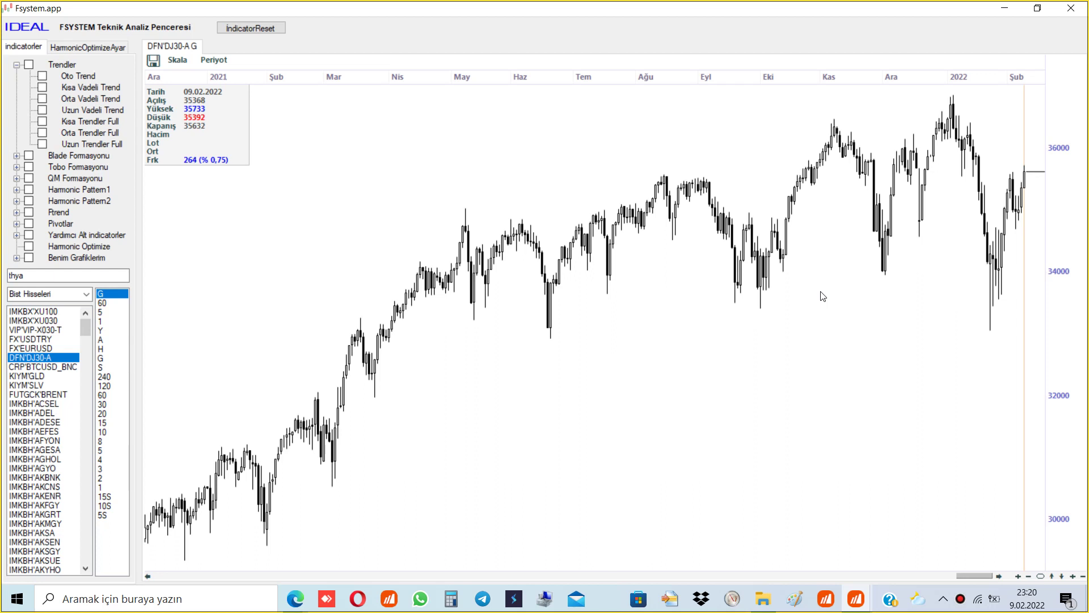
Step: Check the in-call chat messages in the Google Meet window and return to Fsystem.app
{"action": "left_click", "coordinate": [295, 599]}
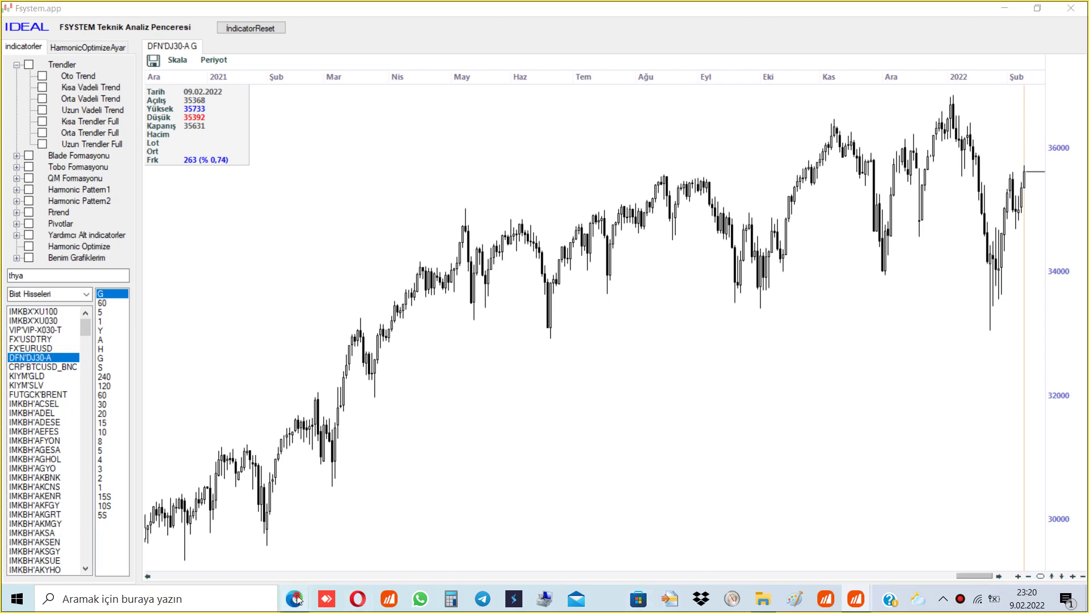
{"action": "left_click", "coordinate": [283, 561]}
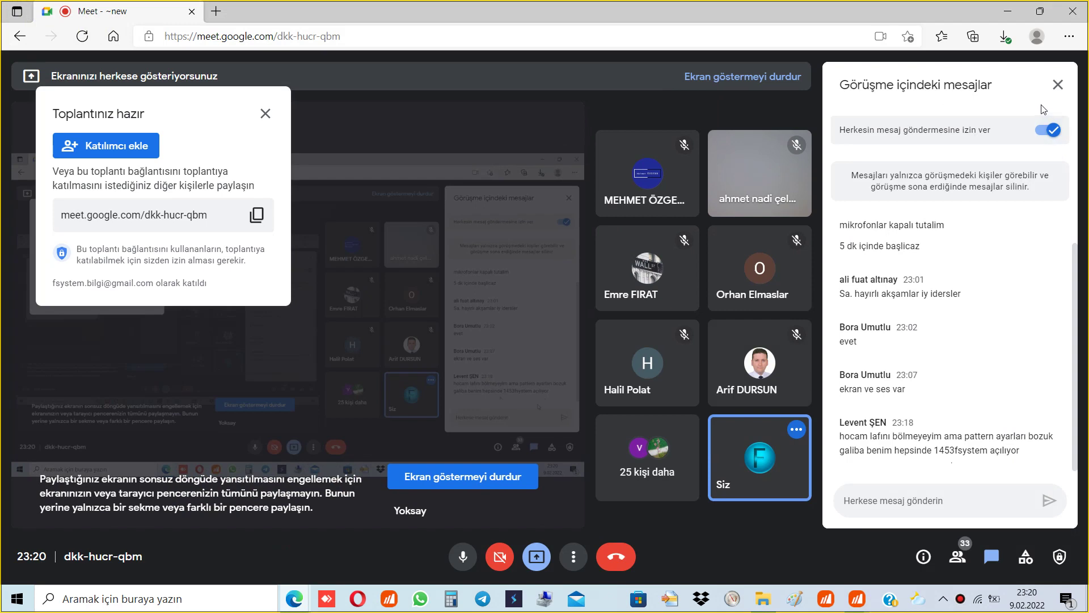
{"action": "left_click", "coordinate": [1010, 13]}
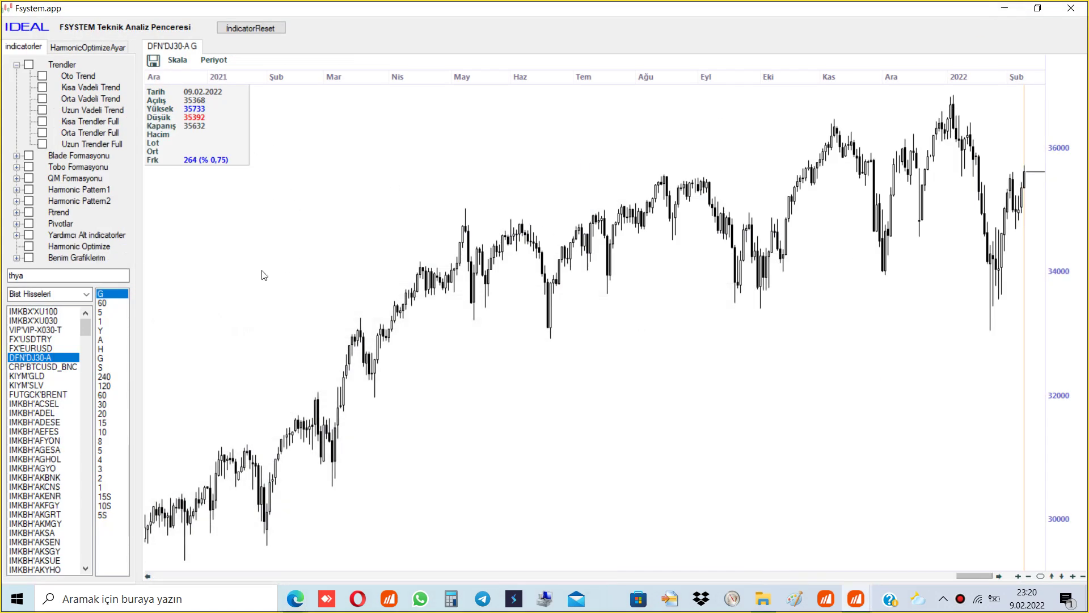
Step: Add Small Blade, Medium Blade and Large Blade from Blade Formasyonu to the DFN'DJ30-A chart, dismissing the mail notification
{"action": "left_click", "coordinate": [16, 65]}
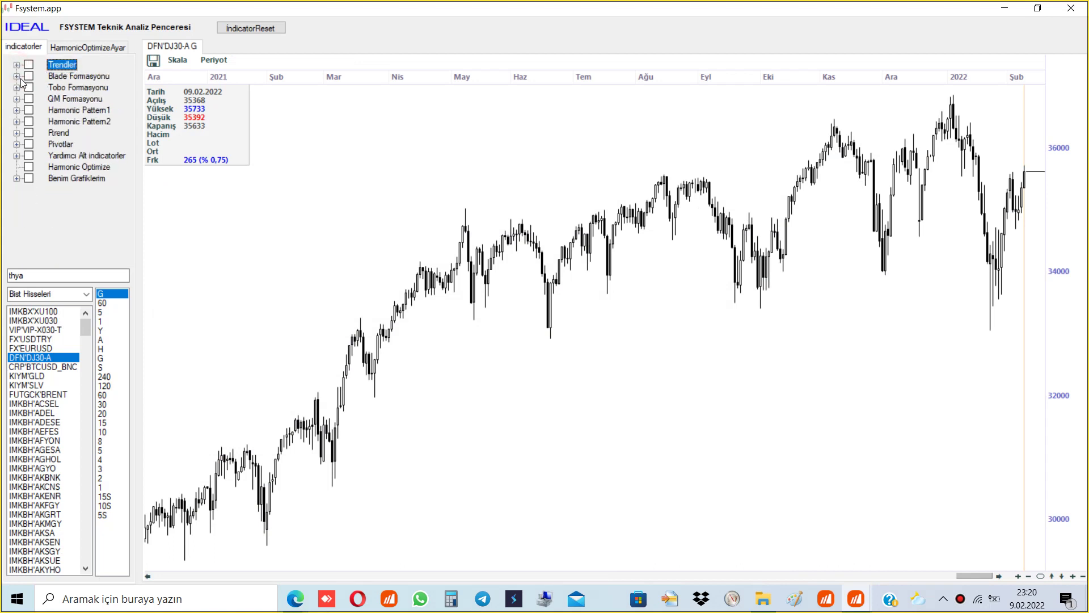
{"action": "left_click", "coordinate": [17, 76]}
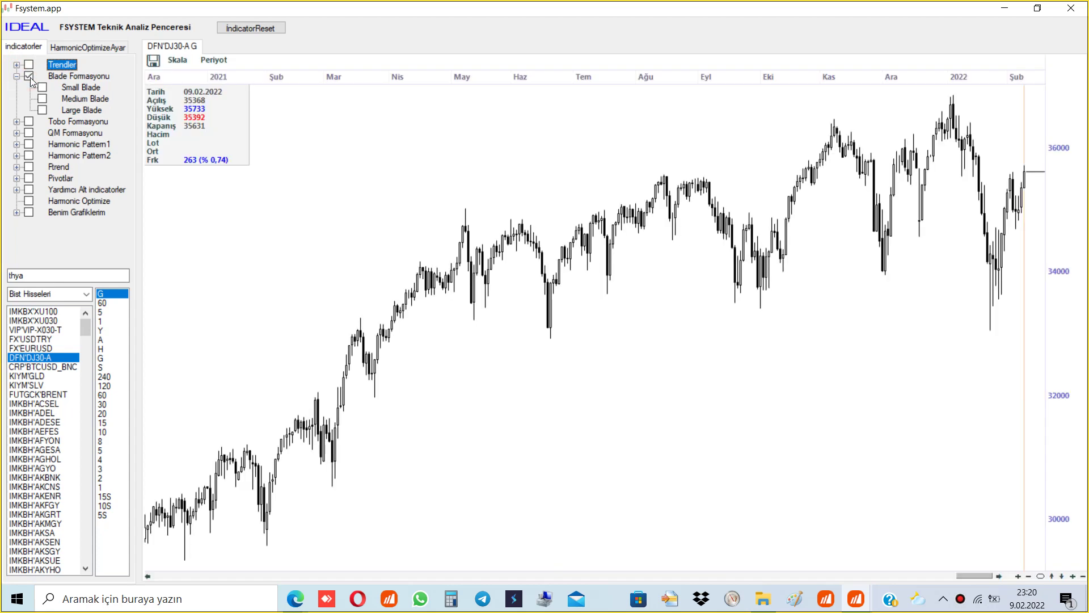
{"action": "left_click", "coordinate": [42, 88]}
{"action": "left_click", "coordinate": [22, 121]}
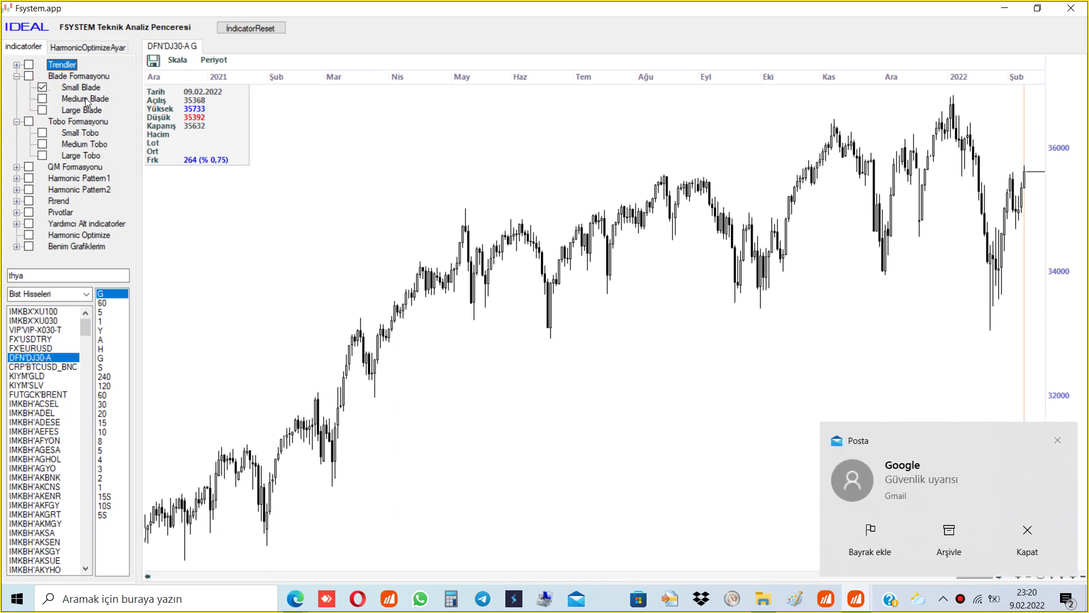
{"action": "left_click", "coordinate": [1058, 439]}
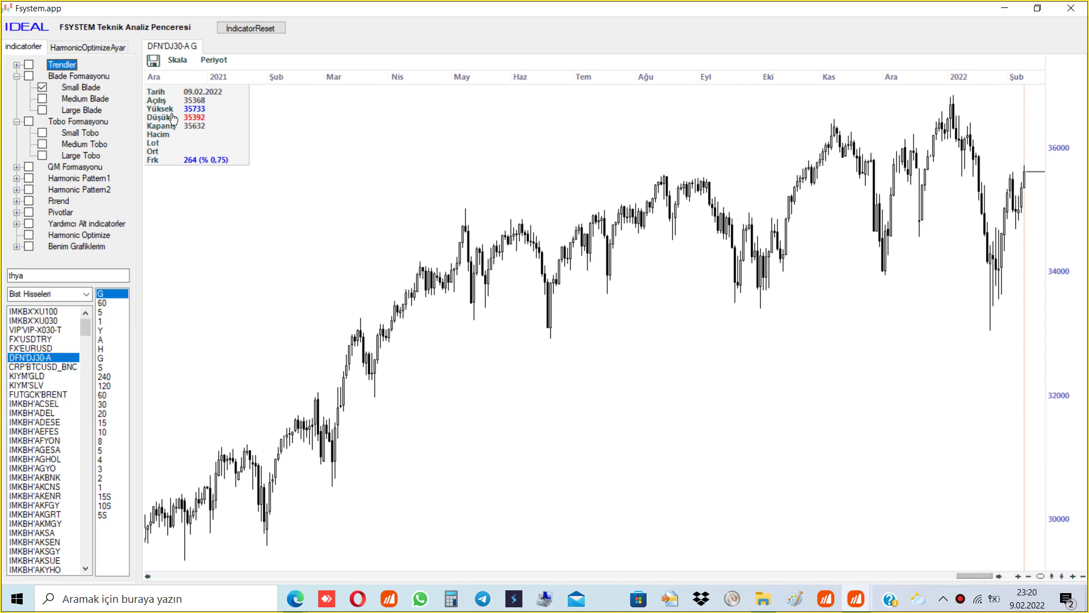
{"action": "left_click", "coordinate": [42, 99]}
{"action": "left_click", "coordinate": [42, 110]}
Step: Find GARAN with the symbol search text "gara" and show more history of its Blade formations
{"action": "double_click", "coordinate": [62, 276]}
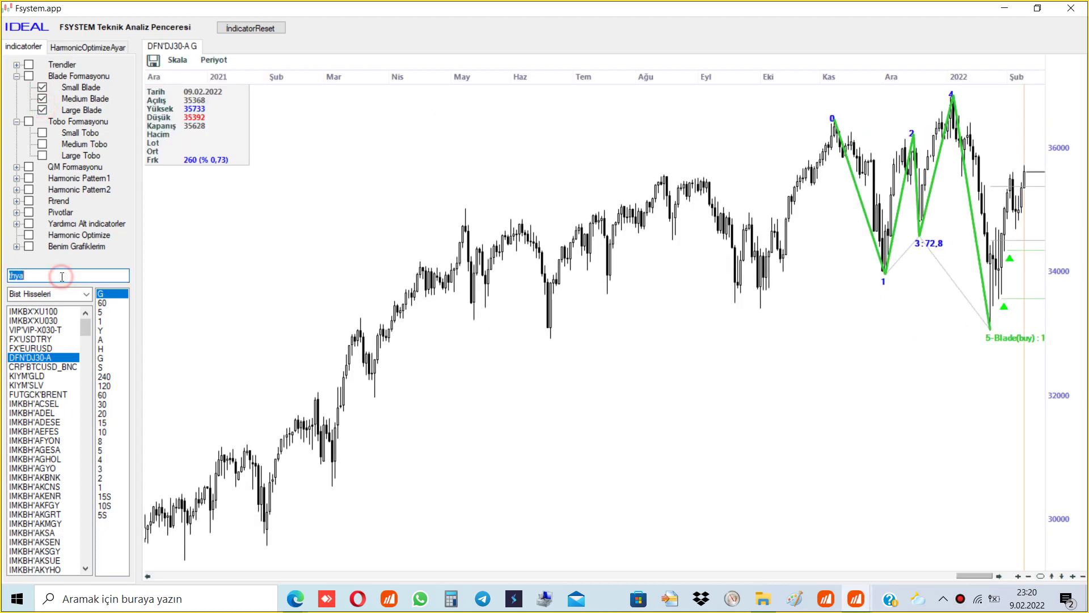
{"action": "type", "text": "gara"}
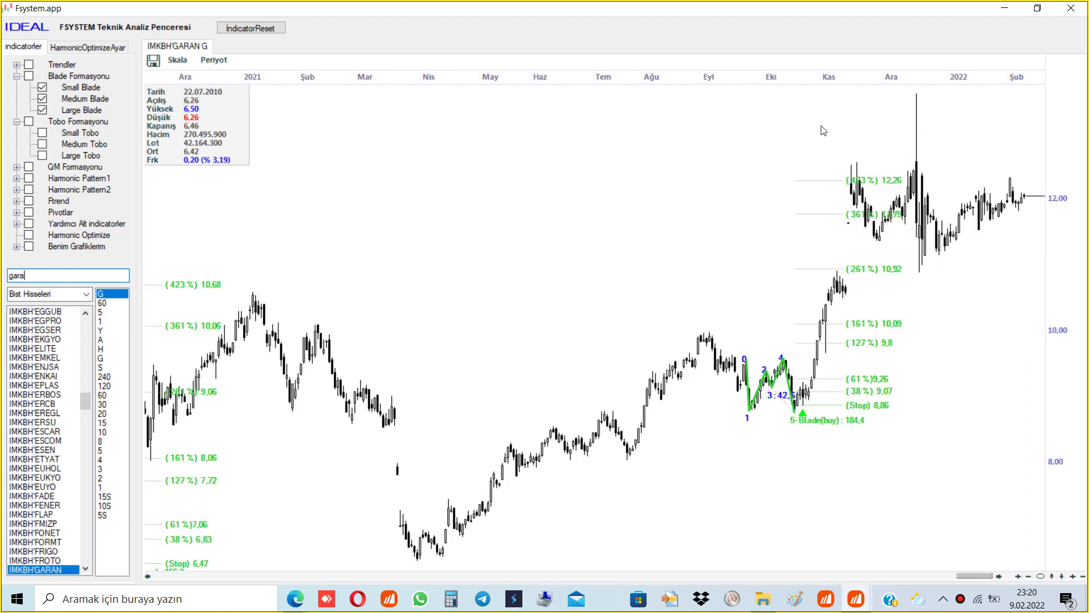
{"action": "scroll", "coordinate": [470, 82], "scroll_direction": "down", "scroll_amount": 5}
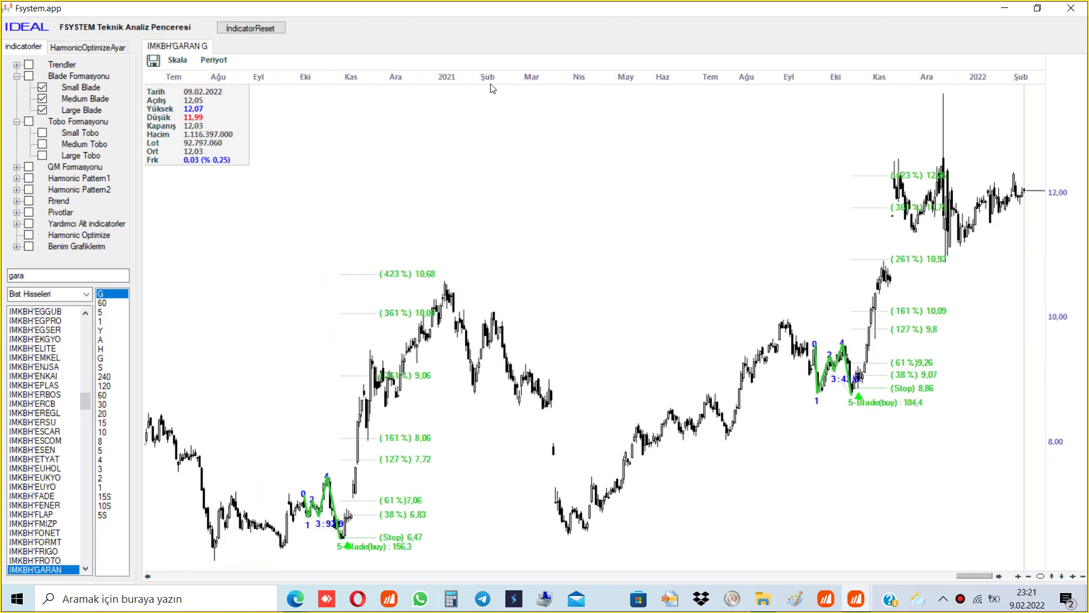
Step: Remove Large Blade, Medium Blade and Small Blade from the GARAN chart and collapse the Blade Formasyonu group
{"action": "scroll", "coordinate": [522, 100], "scroll_direction": "down", "scroll_amount": 5}
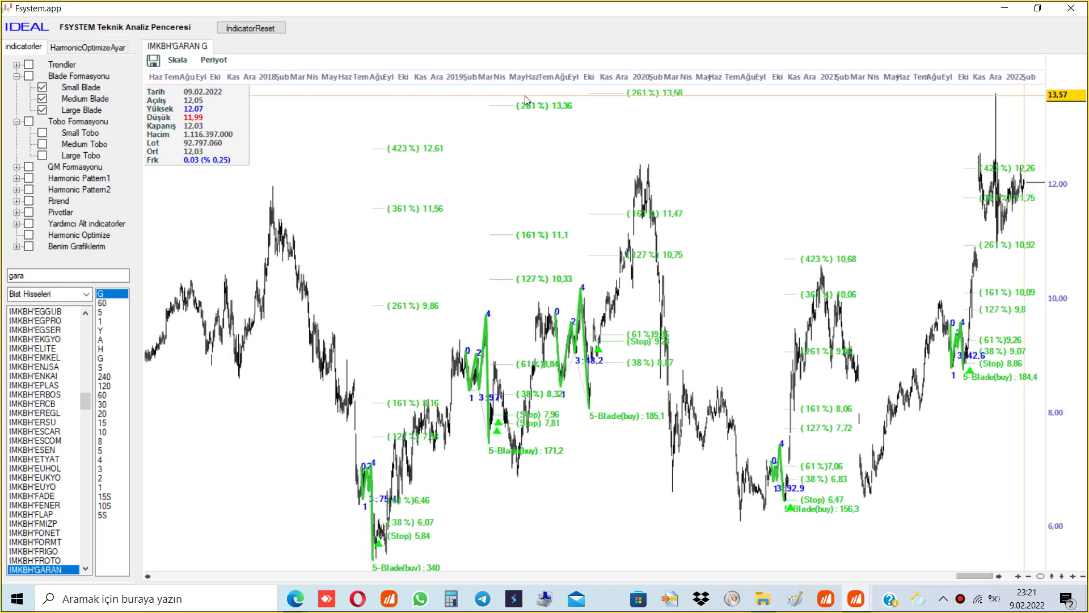
{"action": "scroll", "coordinate": [545, 105], "scroll_direction": "up", "scroll_amount": 5}
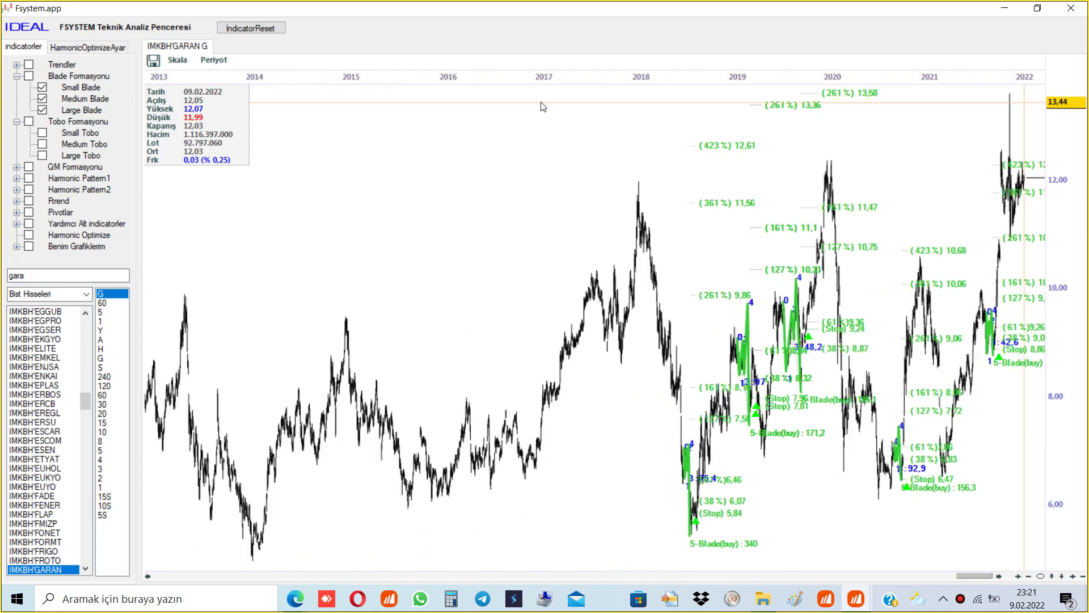
{"action": "scroll", "coordinate": [482, 95], "scroll_direction": "up", "scroll_amount": 5}
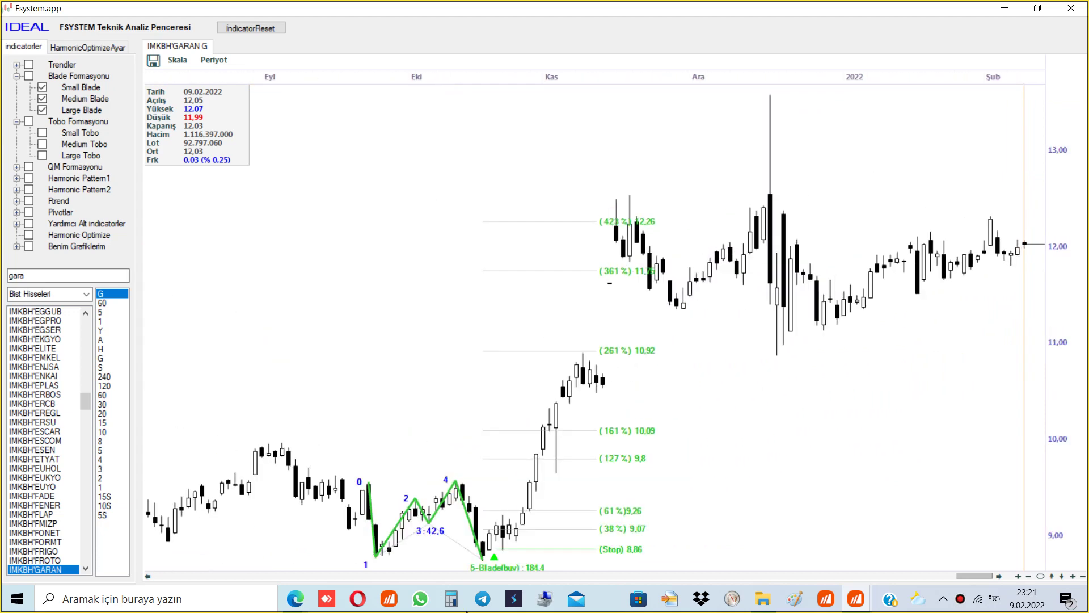
{"action": "left_click", "coordinate": [42, 110]}
{"action": "left_click", "coordinate": [42, 99]}
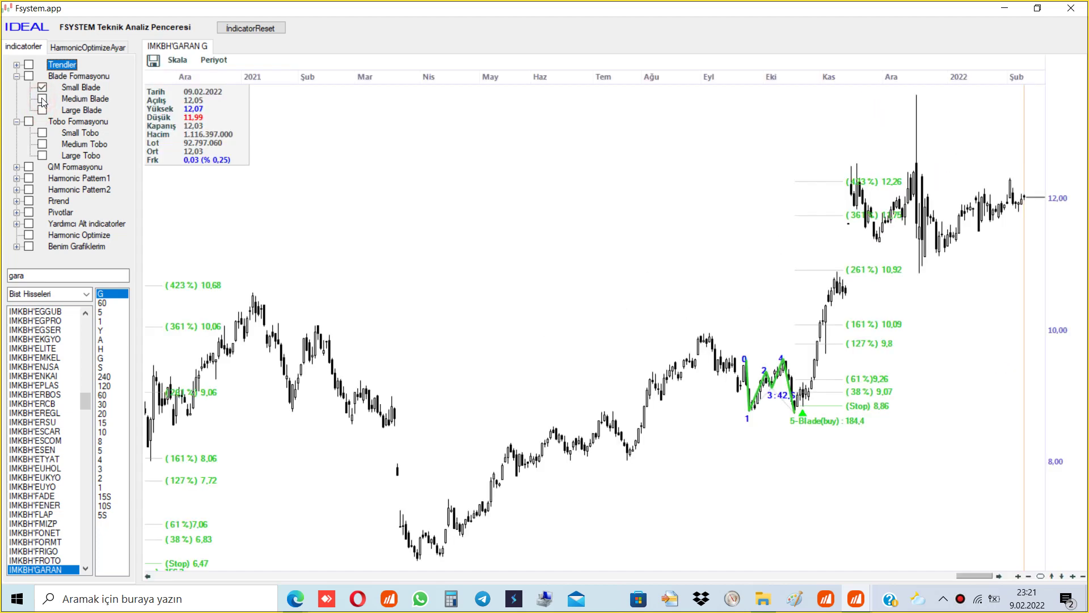
{"action": "left_click_drag", "start_coordinate": [320, 85], "coordinate": [199, 80]}
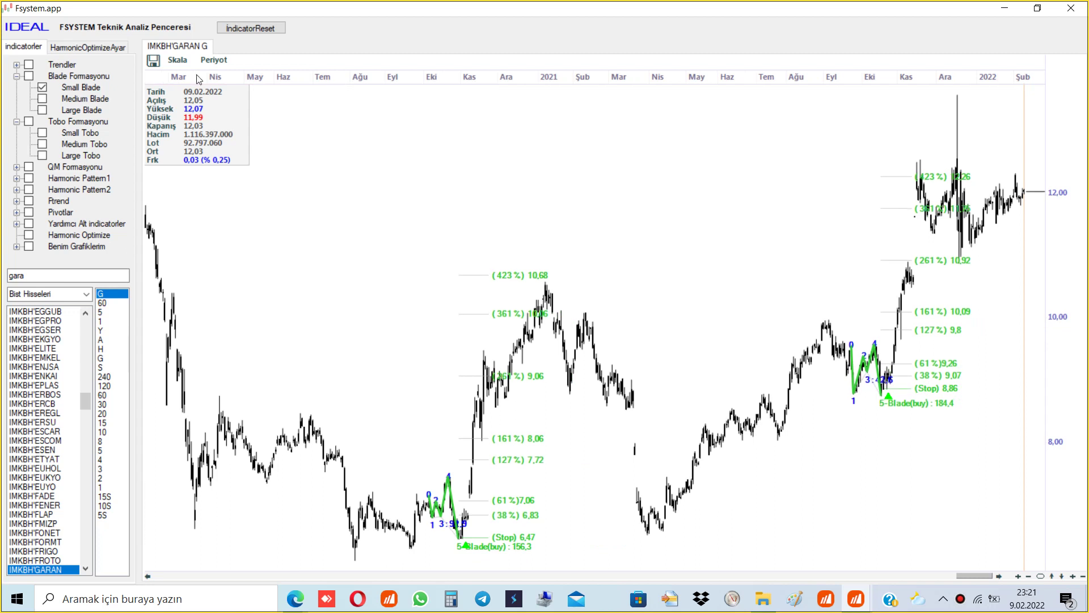
{"action": "left_click", "coordinate": [43, 88]}
{"action": "left_click", "coordinate": [16, 76]}
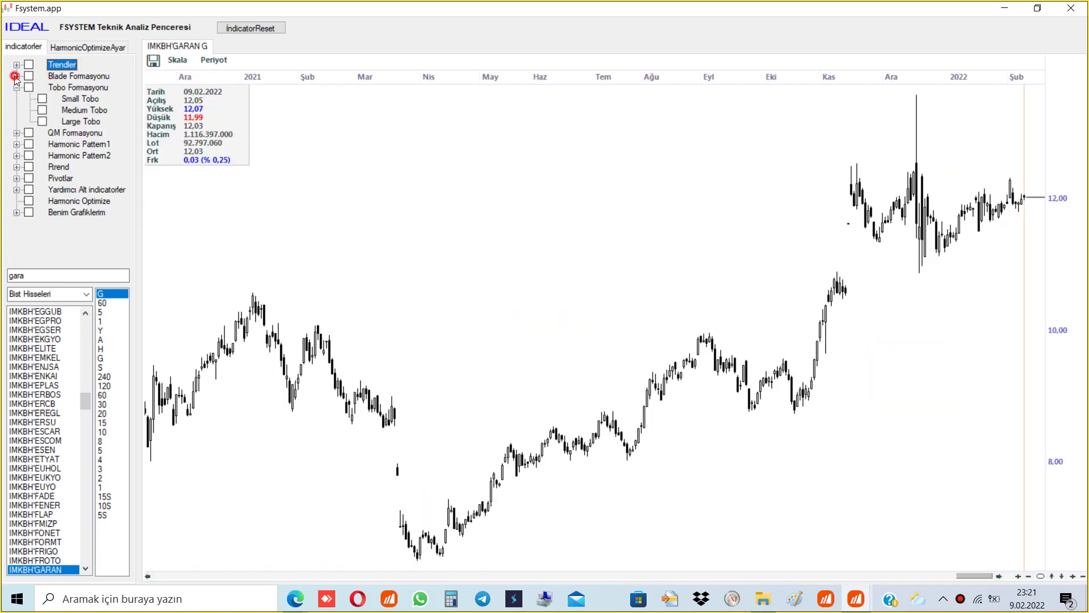
Step: Add Small Tobo, Medium Tobo and Large Tobo from Tobo Formasyonu to the GARAN chart
{"action": "left_click", "coordinate": [43, 99]}
{"action": "left_click", "coordinate": [43, 110]}
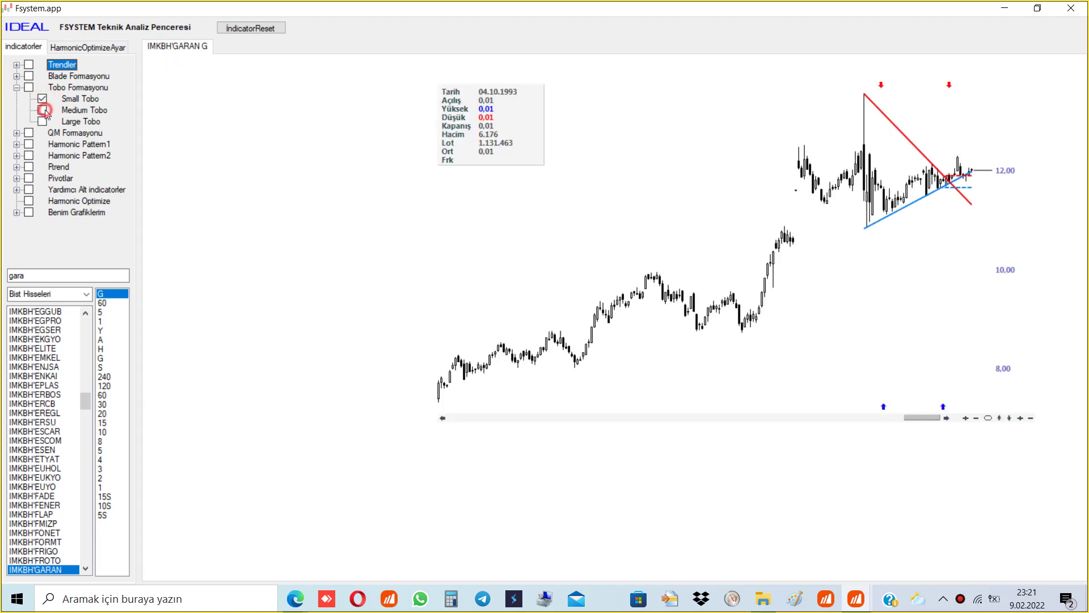
{"action": "left_click", "coordinate": [43, 122]}
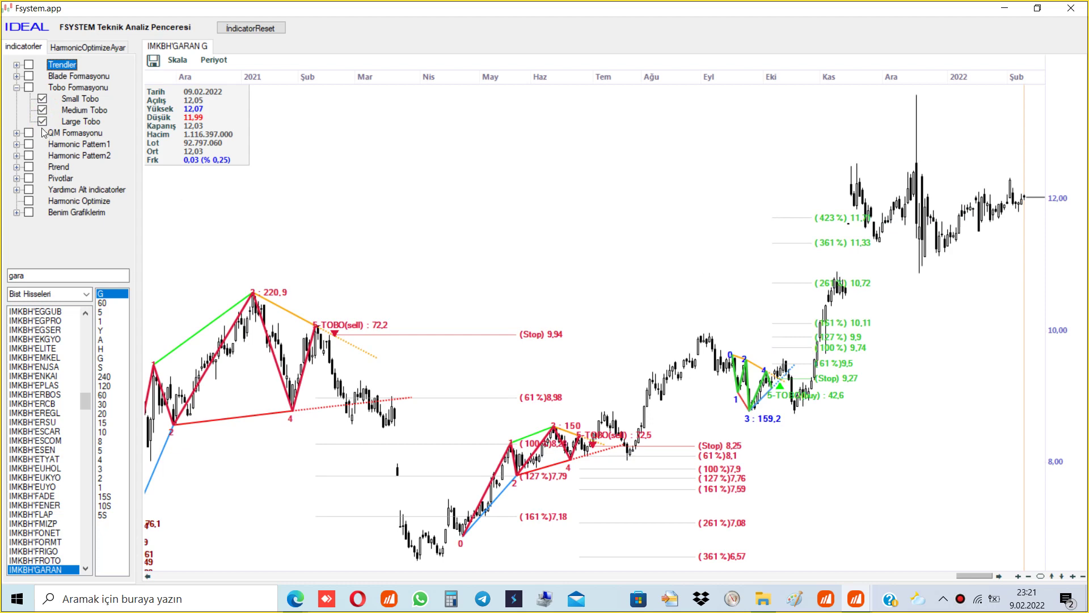
{"action": "scroll", "coordinate": [389, 78], "scroll_direction": "down", "scroll_amount": 5}
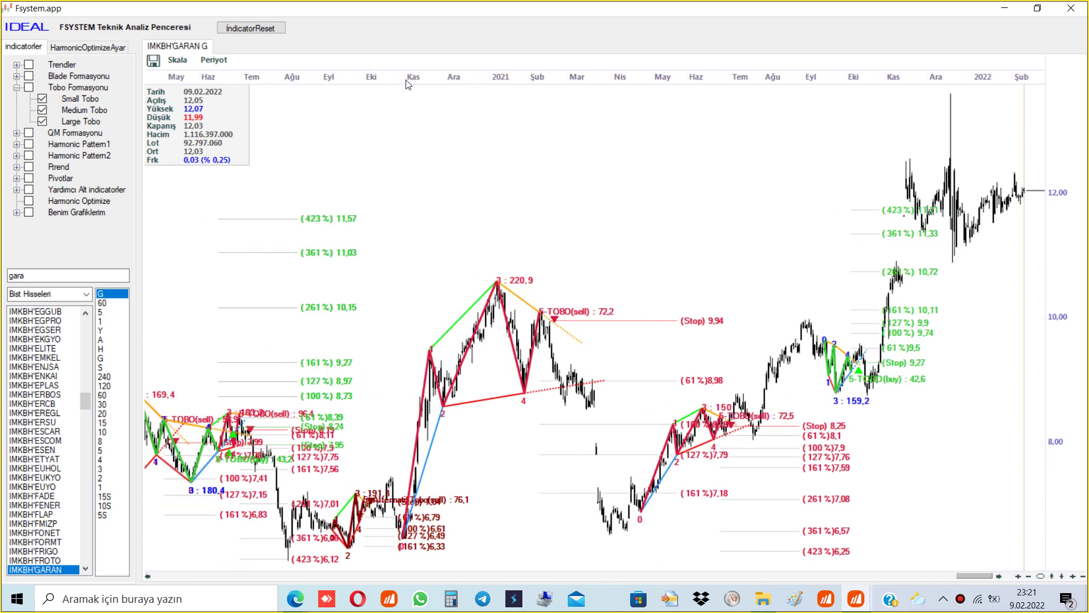
Step: Remove the Large, Medium and Small Tobo indicators from the GARAN chart and collapse the Tobo Formasyonu group
{"action": "left_click", "coordinate": [42, 121]}
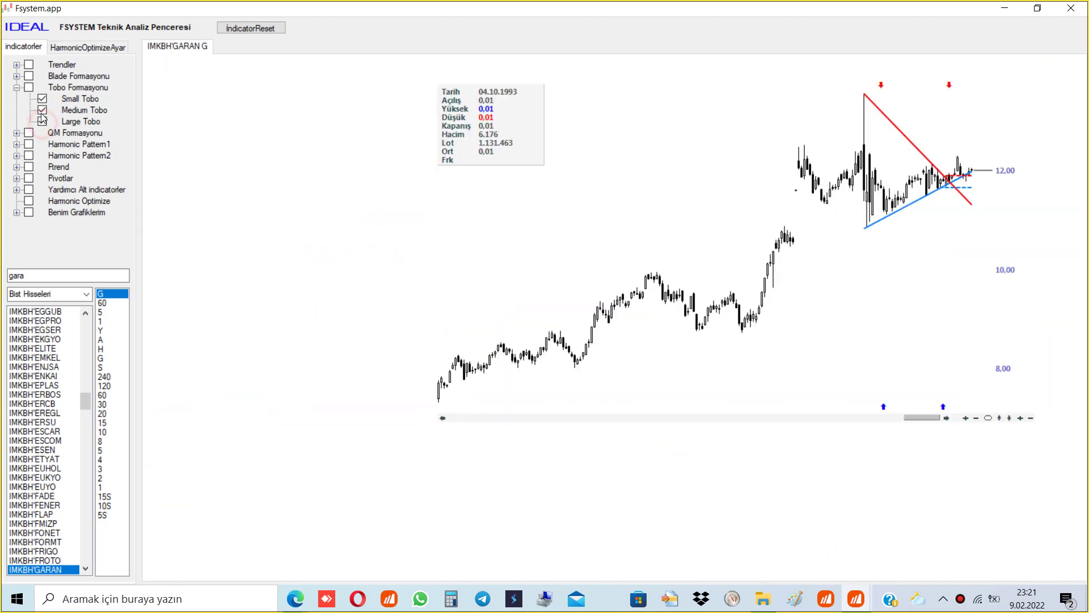
{"action": "left_click", "coordinate": [42, 110]}
{"action": "left_click", "coordinate": [41, 100]}
{"action": "left_click", "coordinate": [16, 87]}
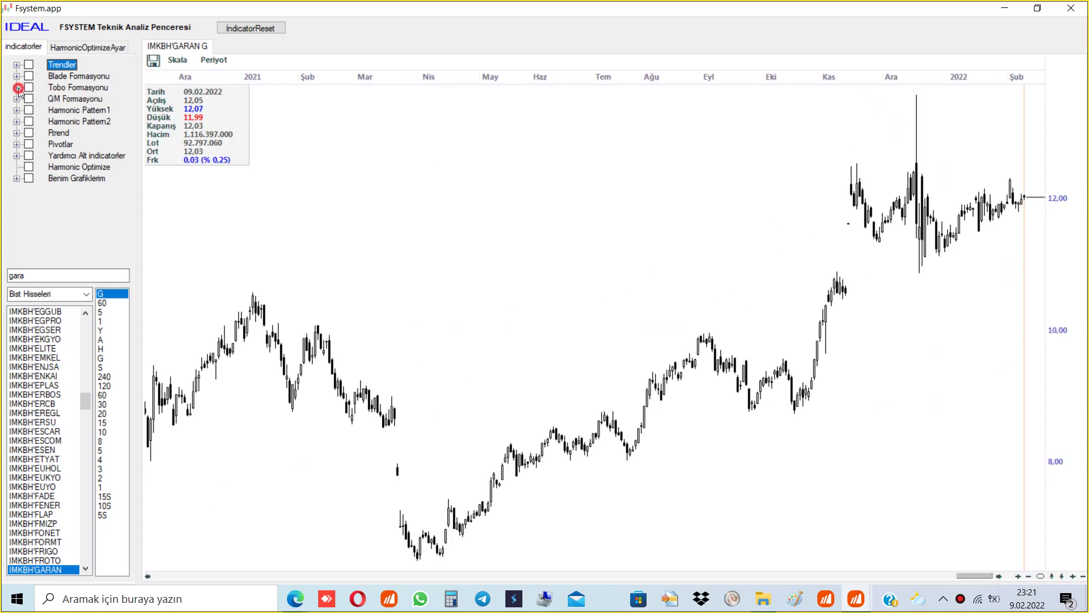
Step: Add Small QM from QM Formasyonu to the GARAN chart and collapse the group
{"action": "left_click", "coordinate": [16, 99]}
{"action": "left_click", "coordinate": [42, 110]}
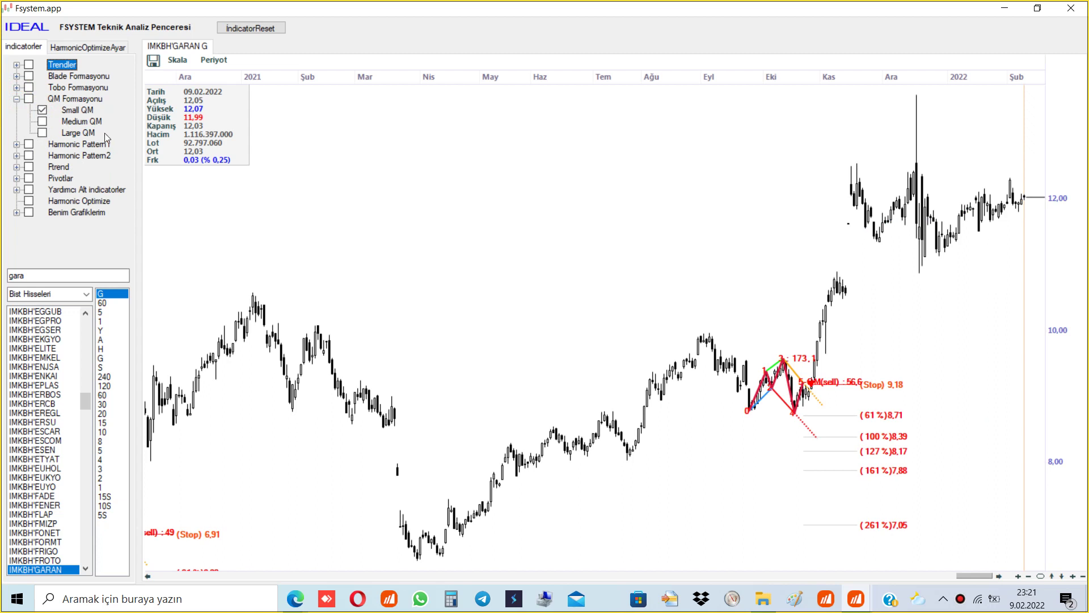
{"action": "left_click", "coordinate": [17, 99]}
Step: Add the three V.Harmonic Full indicators from Harmonic Pattern1 to the GARAN chart and examine their patterns over a longer history
{"action": "left_click", "coordinate": [18, 111]}
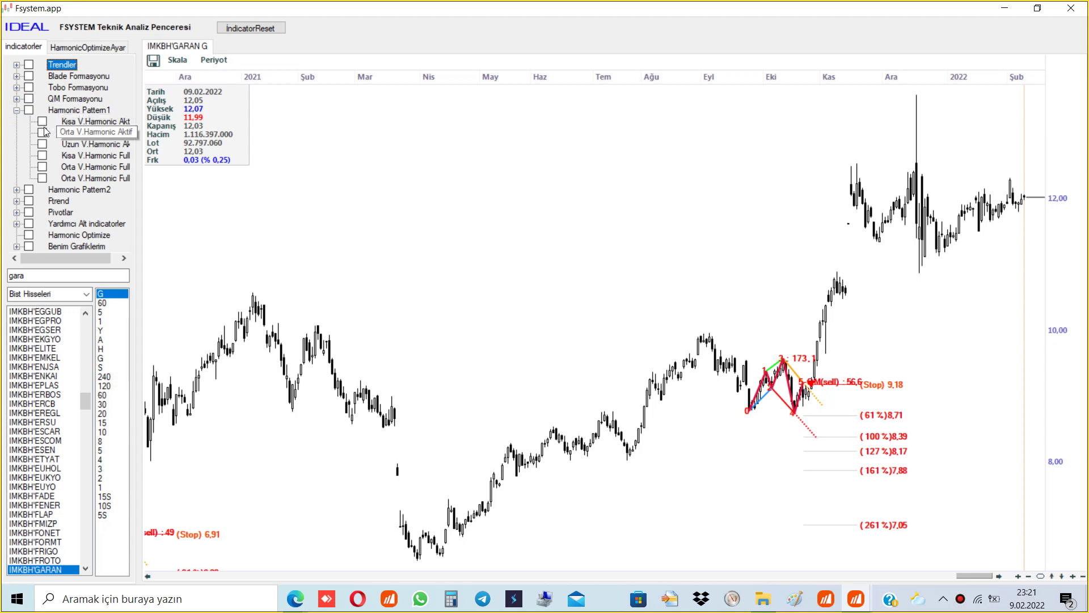
{"action": "left_click", "coordinate": [42, 179]}
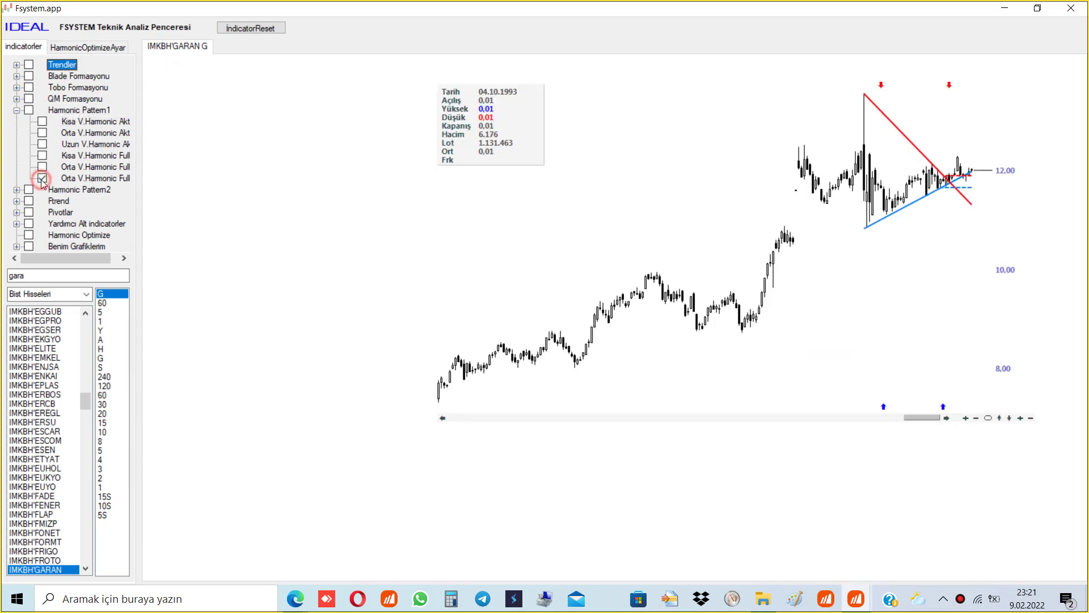
{"action": "left_click", "coordinate": [42, 167]}
{"action": "left_click", "coordinate": [42, 155]}
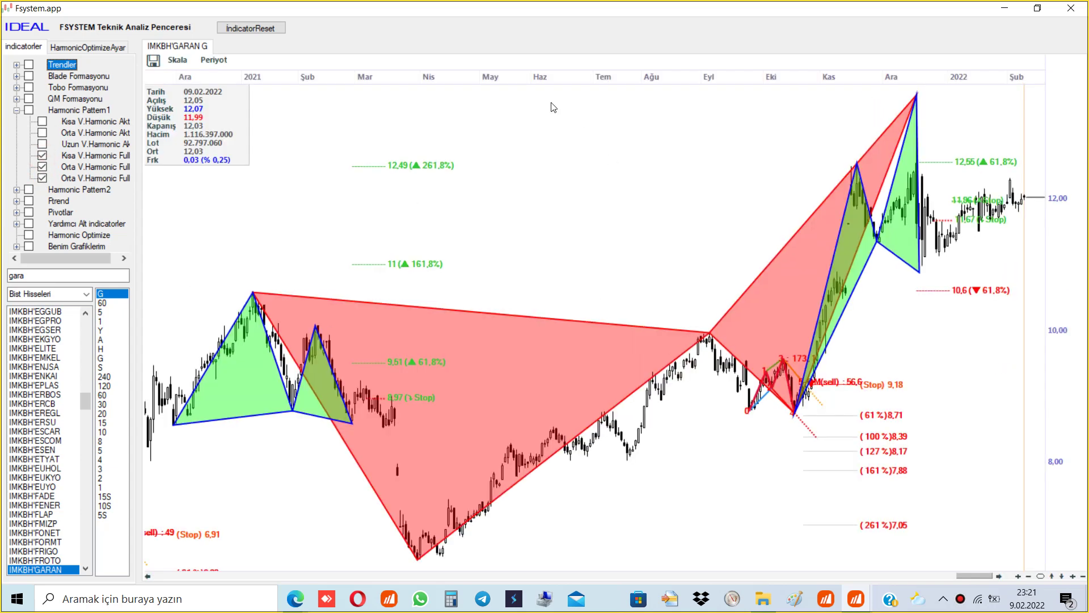
{"action": "left_click", "coordinate": [456, 75]}
{"action": "scroll", "coordinate": [456, 75], "scroll_direction": "down", "scroll_amount": 2}
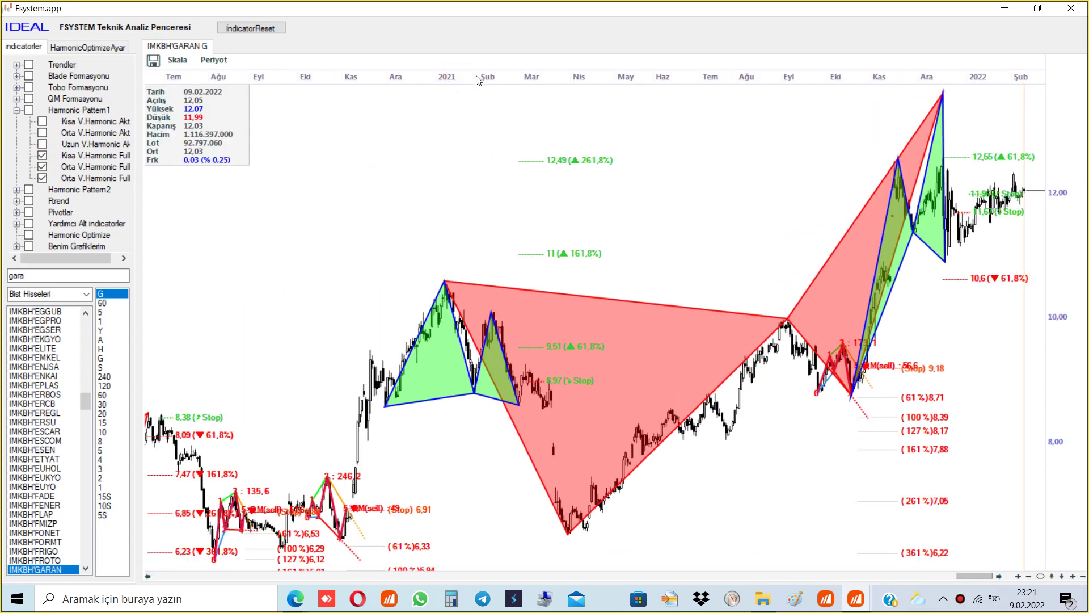
{"action": "scroll", "coordinate": [477, 78], "scroll_direction": "up", "scroll_amount": 3}
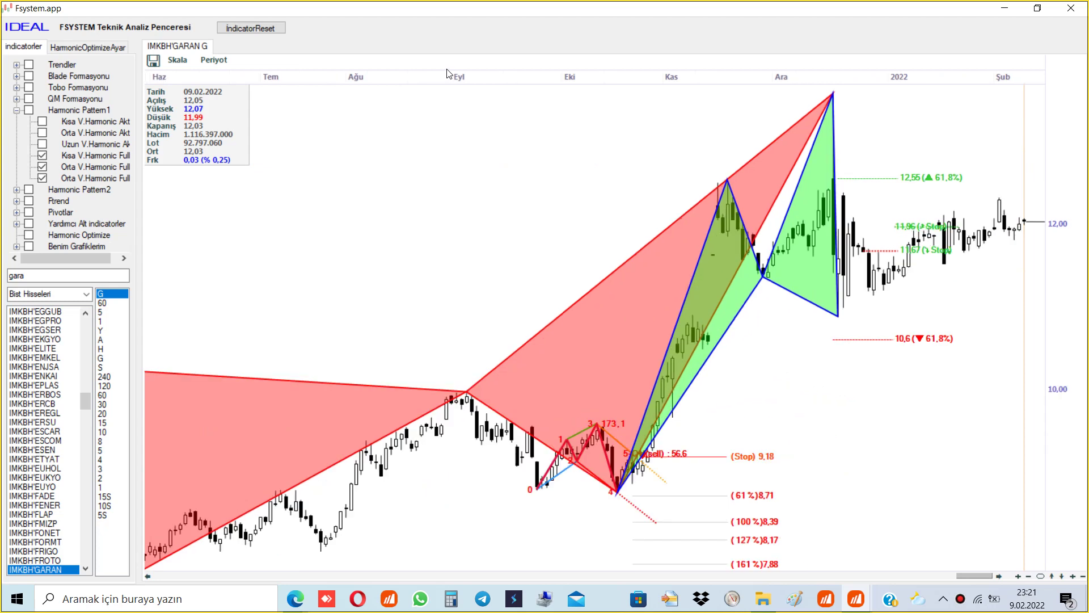
{"action": "scroll", "coordinate": [447, 73], "scroll_direction": "down", "scroll_amount": 4}
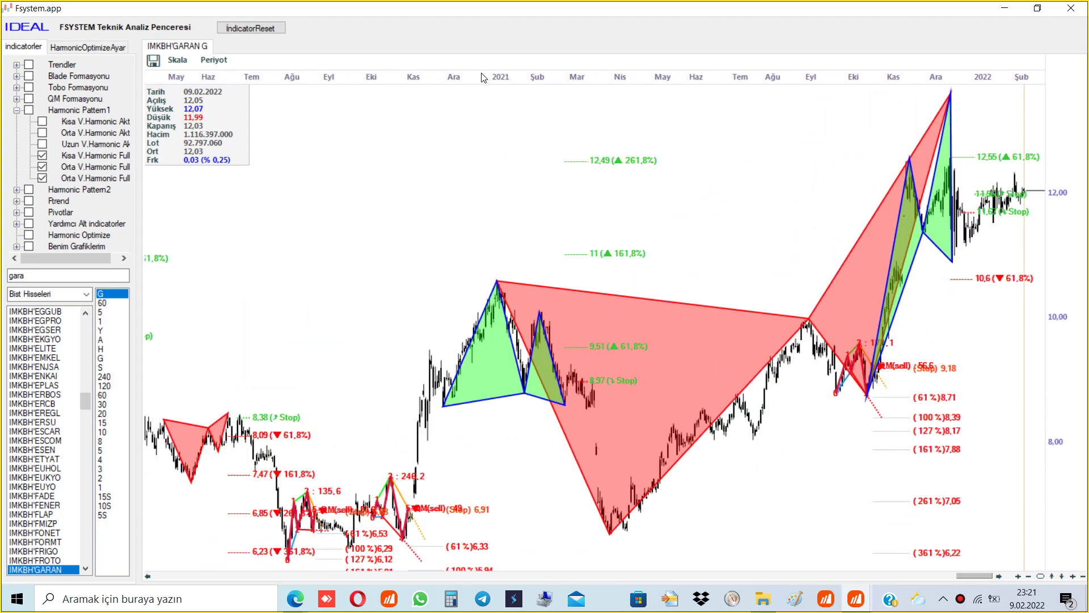
{"action": "scroll", "coordinate": [475, 72], "scroll_direction": "up", "scroll_amount": 2}
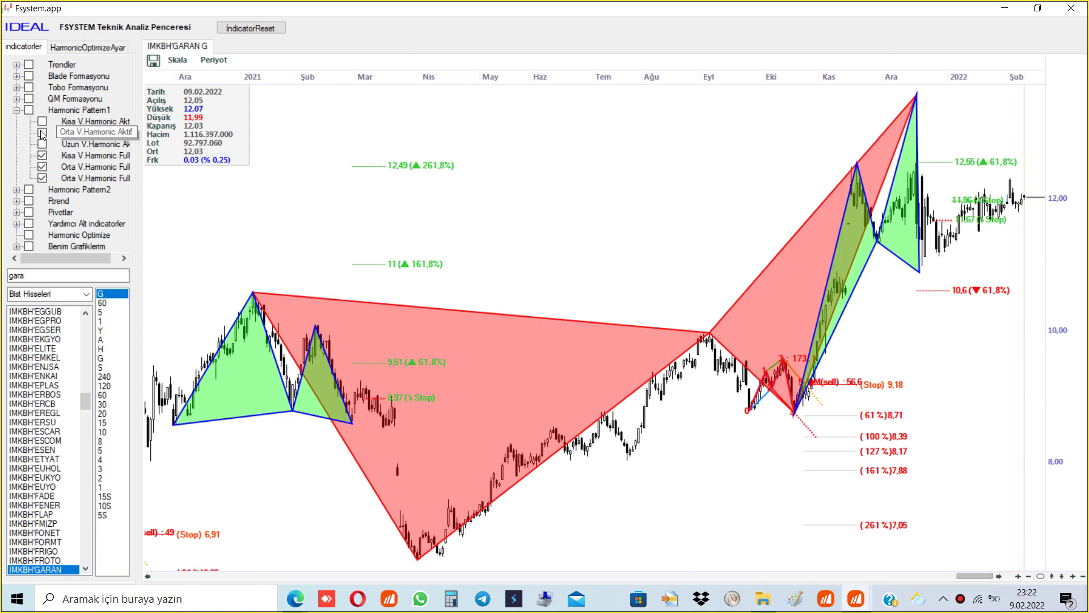
Step: List the indicators applied to the GARAN chart, remove the three V.Harmonic Full indicators and collapse Harmonic Pattern1
{"action": "mouse_move", "coordinate": [227, 124]}
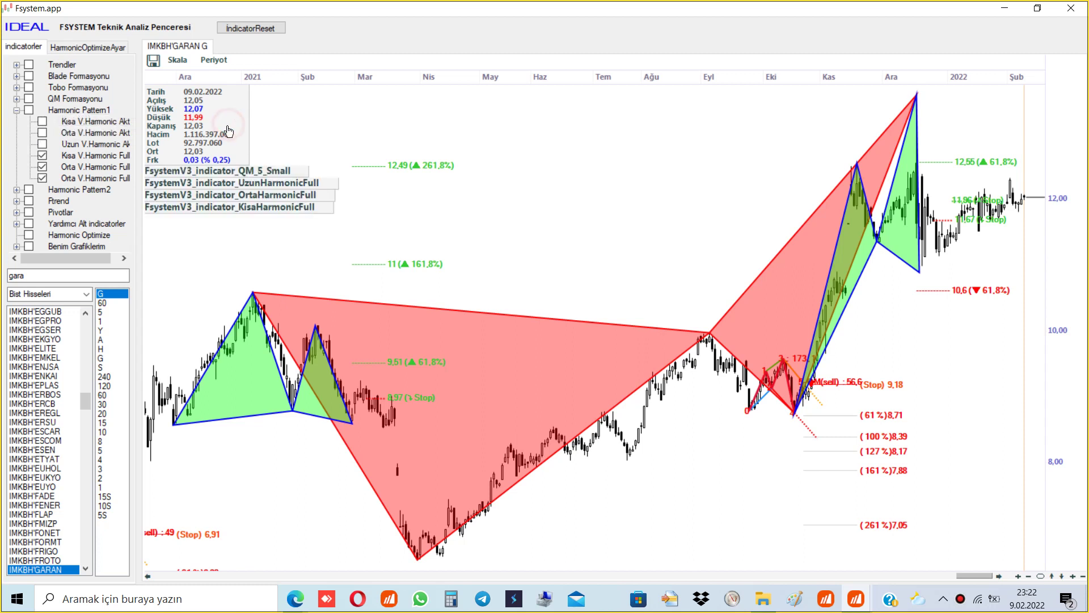
{"action": "mouse_move", "coordinate": [261, 196]}
{"action": "left_click", "coordinate": [42, 156]}
{"action": "left_click", "coordinate": [42, 166]}
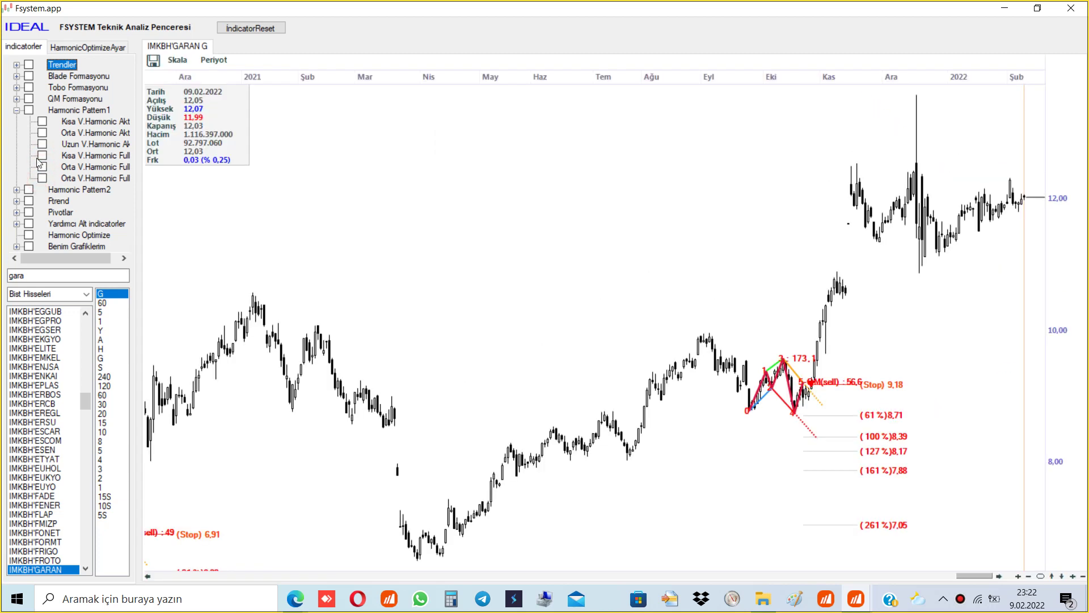
{"action": "left_click", "coordinate": [16, 110]}
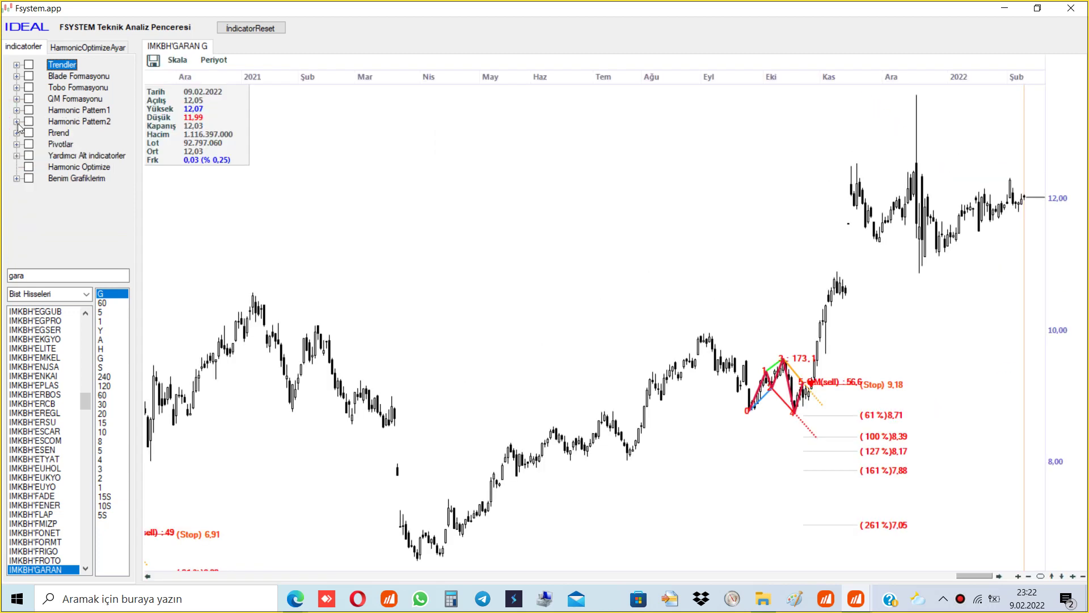
Step: Add Kısa V.Harmonic2 Full from Harmonic Pattern2 to the GARAN chart and remove Small QM from QM Formasyonu
{"action": "left_click", "coordinate": [17, 121]}
{"action": "left_click", "coordinate": [42, 132]}
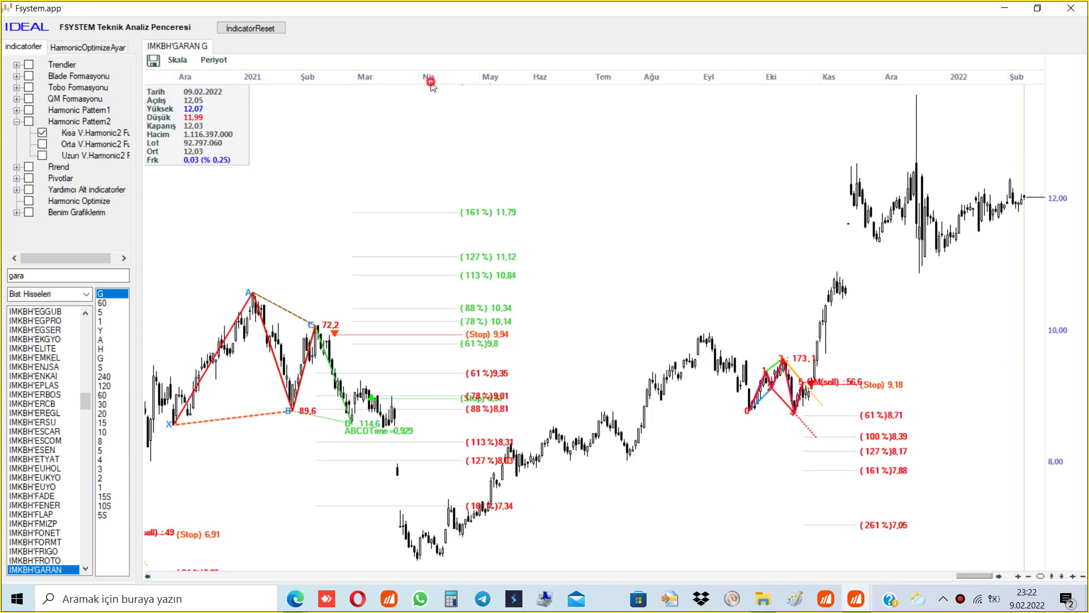
{"action": "left_click_drag", "start_coordinate": [431, 85], "coordinate": [444, 85]}
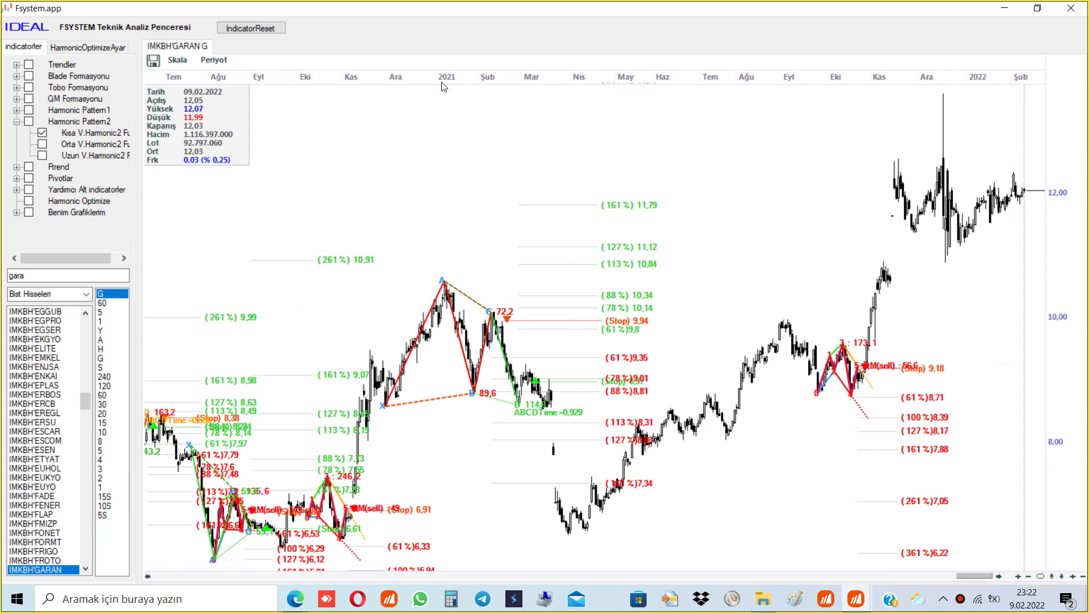
{"action": "left_click", "coordinate": [22, 98]}
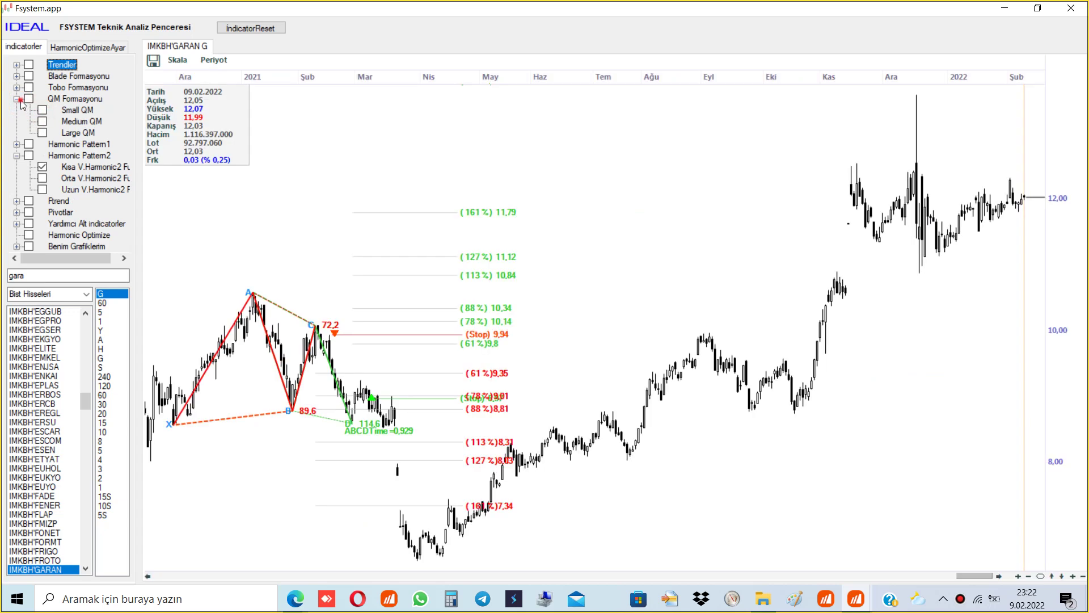
{"action": "left_click", "coordinate": [20, 100]}
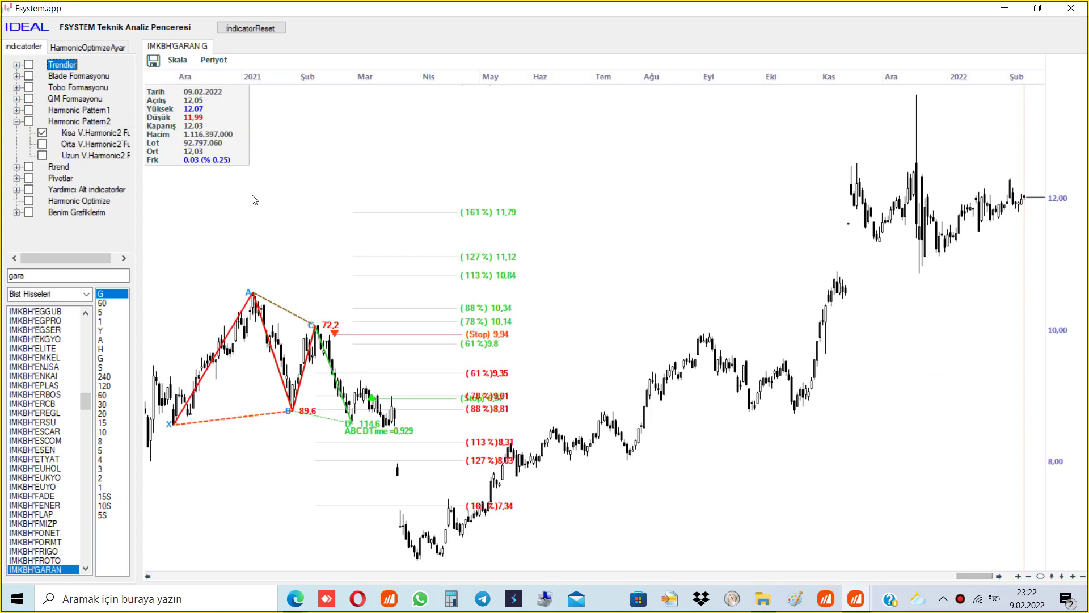
Step: Check the applied indicator list on the GARAN chart and examine the Kısa V.Harmonic2 patterns and full indicator names over a longer history
{"action": "left_click", "coordinate": [210, 139]}
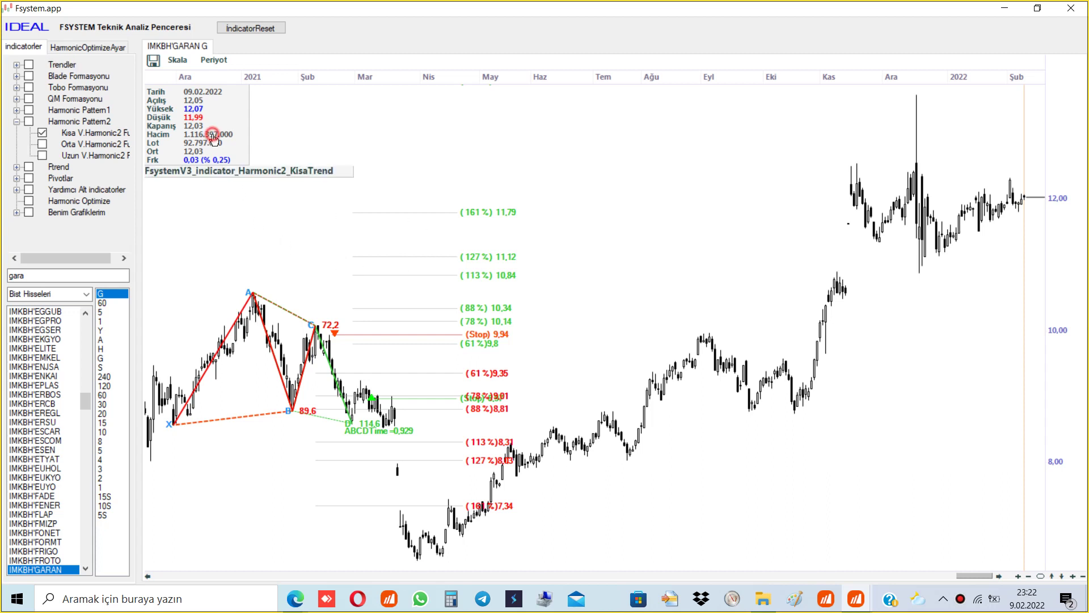
{"action": "left_click", "coordinate": [200, 131]}
{"action": "left_click", "coordinate": [216, 132]}
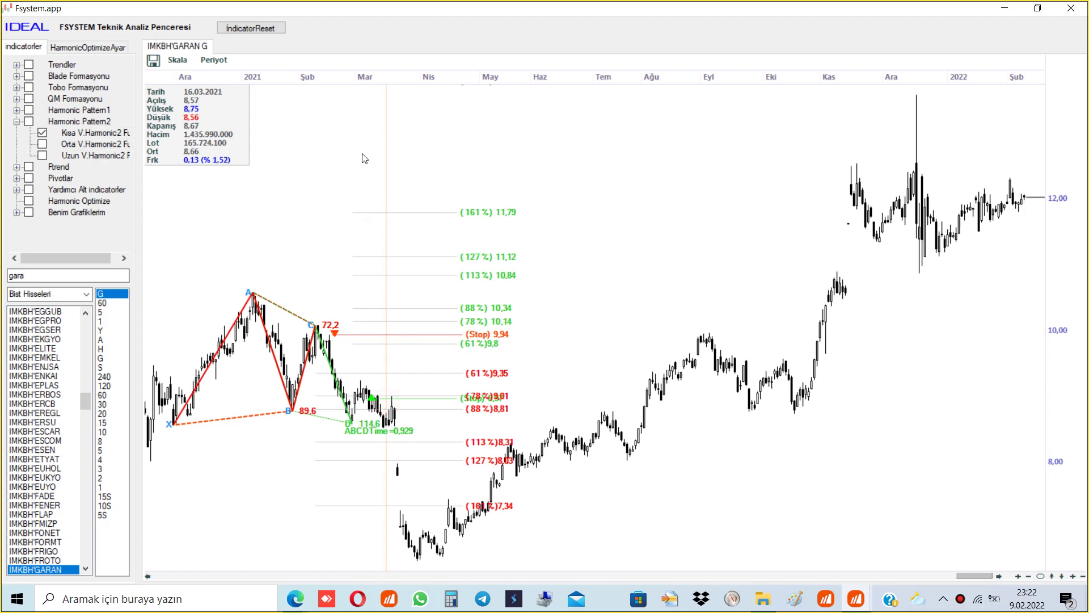
{"action": "scroll", "coordinate": [375, 101], "scroll_direction": "down", "scroll_amount": 3}
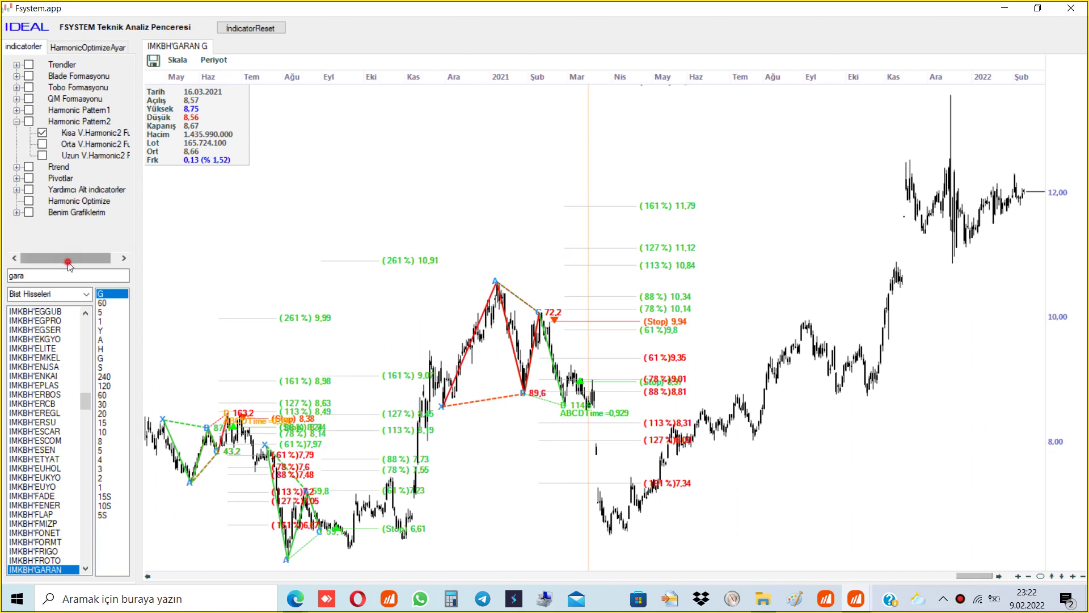
{"action": "scroll", "coordinate": [105, 184], "scroll_direction": "right", "scroll_amount": 1}
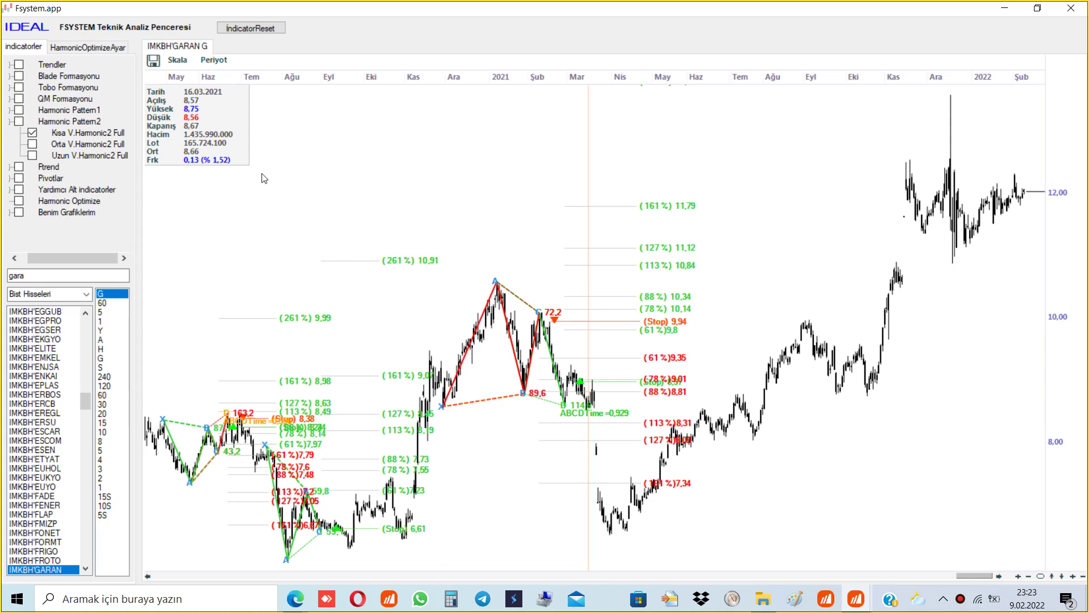
{"action": "mouse_move", "coordinate": [699, 255]}
{"action": "left_mouse_down"}
{"action": "mouse_move", "coordinate": [764, 251]}
{"action": "mouse_move", "coordinate": [681, 128]}
{"action": "mouse_move", "coordinate": [606, 249]}
{"action": "left_mouse_up"}
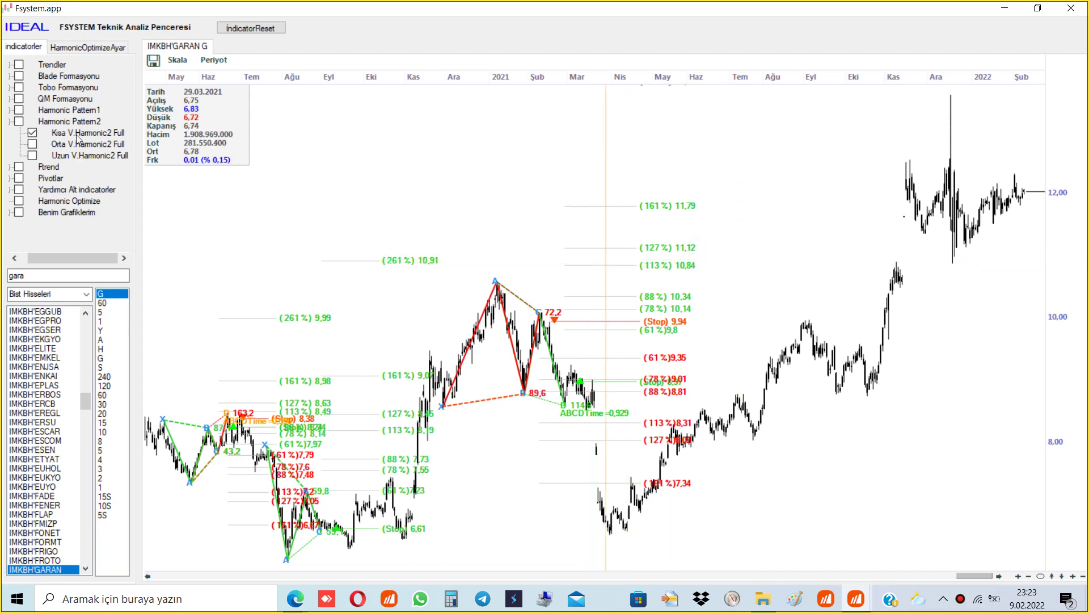
Step: Open the system settings of Kısa V.Harmonic2 Full and review its parameters from 1.Hedef through 7.Hedef
{"action": "double_click", "coordinate": [218, 171]}
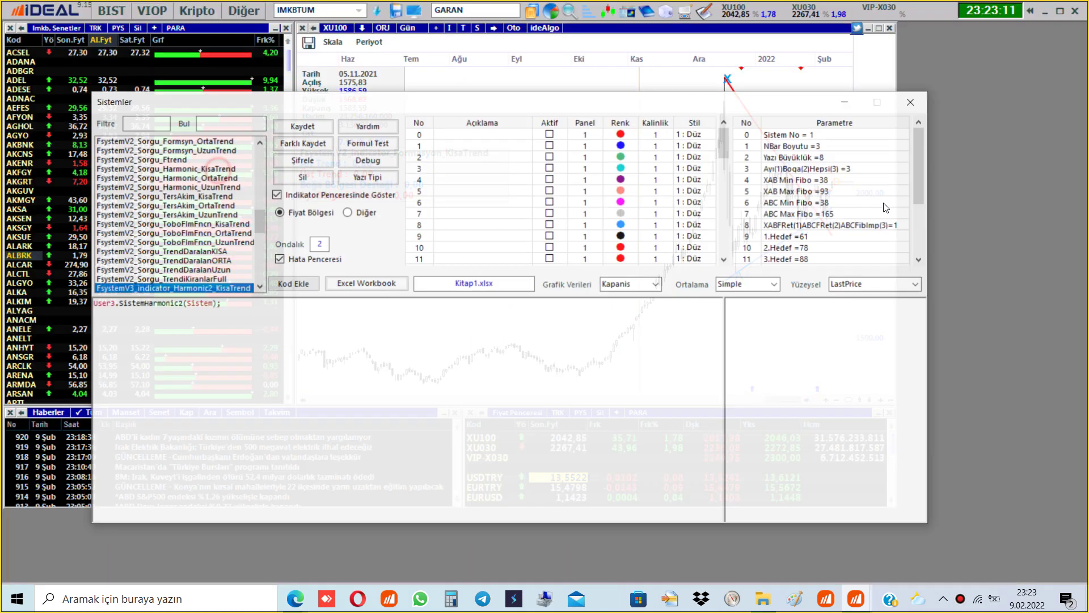
{"action": "left_click_drag", "start_coordinate": [920, 149], "coordinate": [919, 199]}
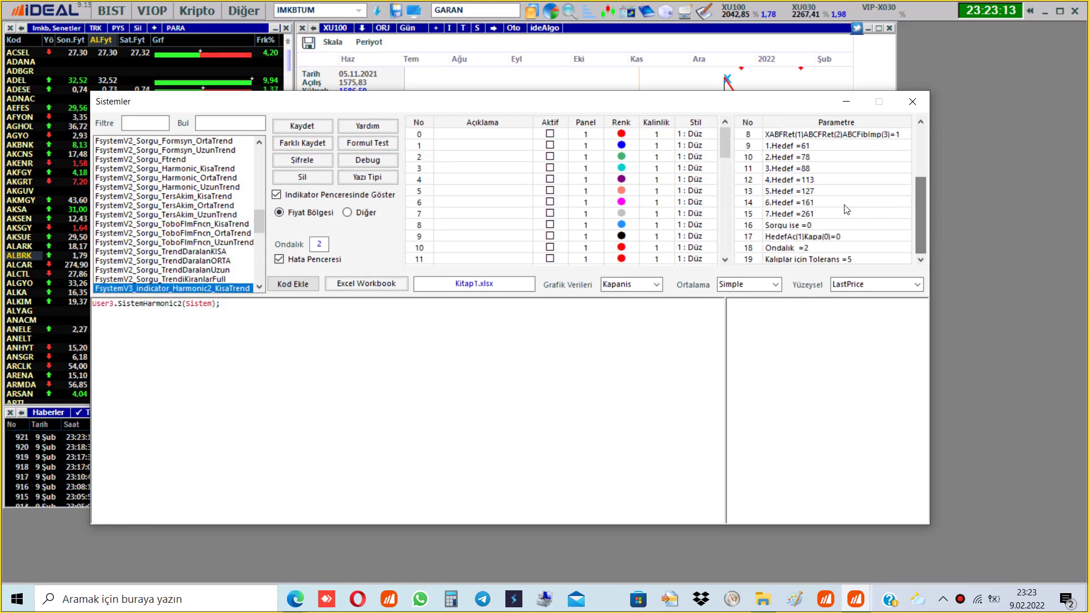
{"action": "left_click", "coordinate": [824, 154]}
{"action": "left_click", "coordinate": [824, 144]}
{"action": "left_click", "coordinate": [830, 155]}
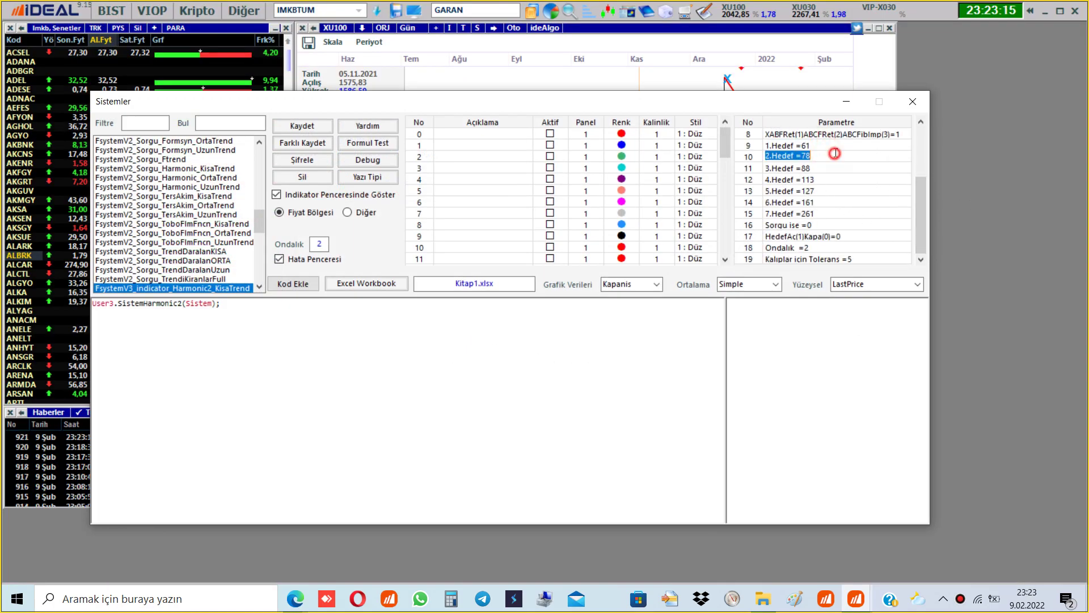
{"action": "left_click", "coordinate": [822, 169]}
{"action": "left_click", "coordinate": [838, 179]}
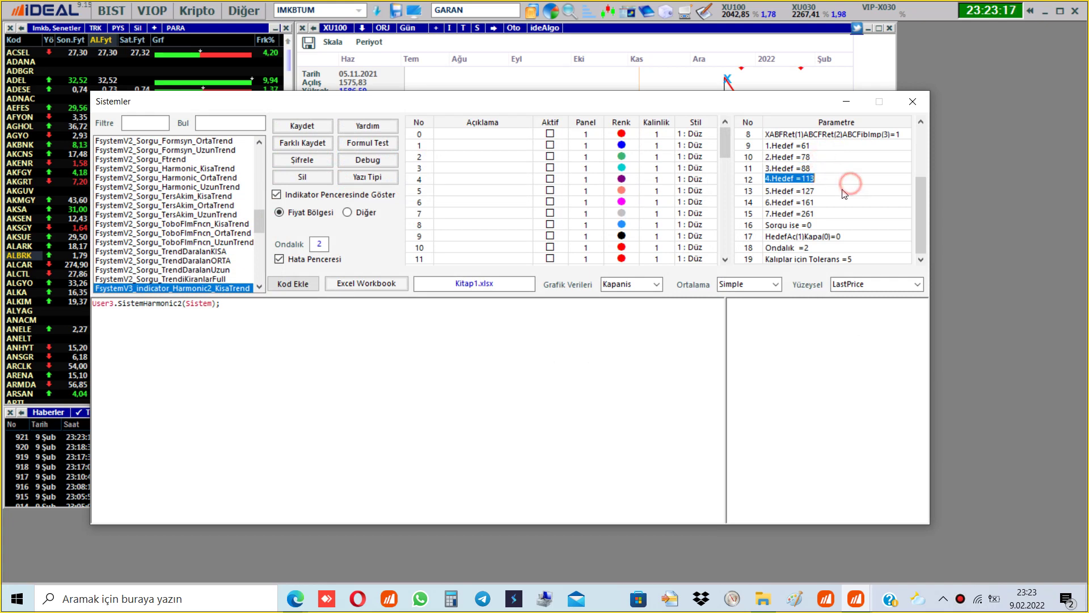
{"action": "left_click", "coordinate": [838, 191]}
{"action": "left_click", "coordinate": [832, 202]}
{"action": "left_click", "coordinate": [843, 213]}
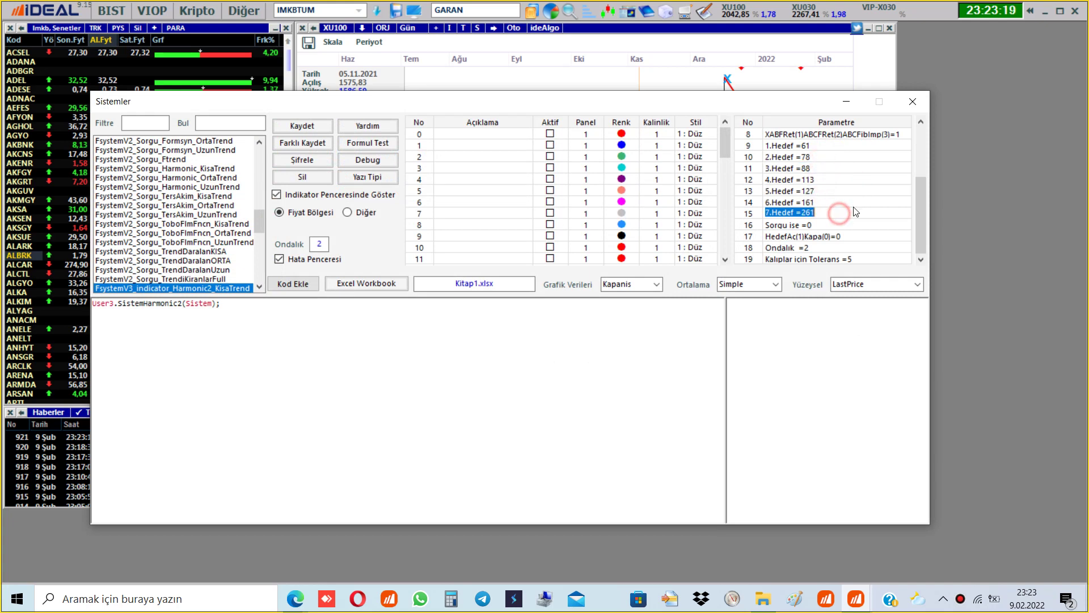
Step: Recheck the 1.Hedef parameter of the Harmonic2 system, review the parameter list from its start and close the settings
{"action": "left_click", "coordinate": [832, 146]}
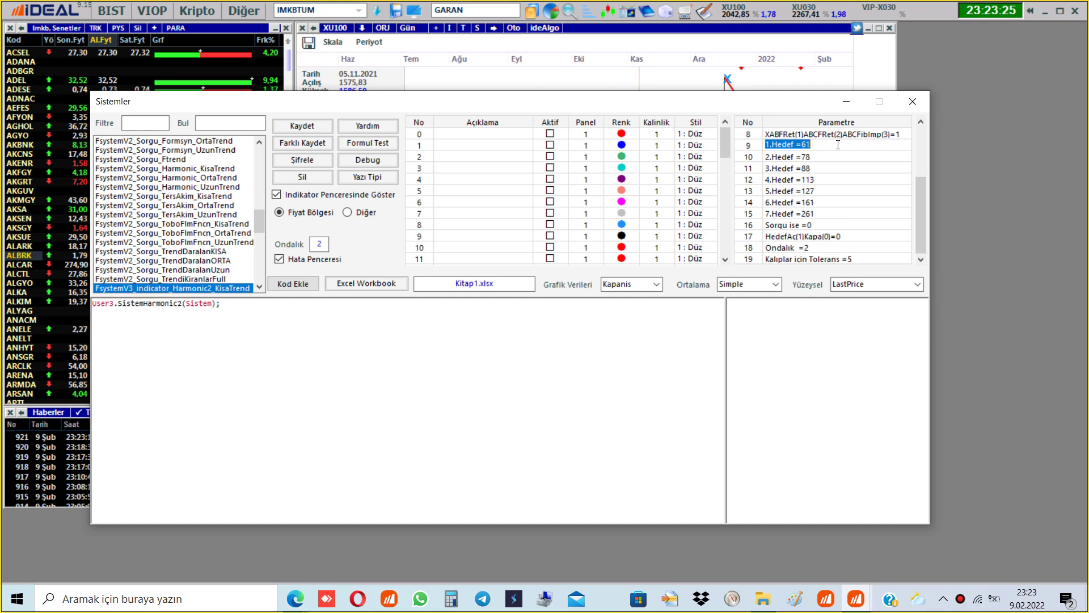
{"action": "left_click", "coordinate": [838, 145]}
{"action": "mouse_move", "coordinate": [804, 103]}
{"action": "left_mouse_down"}
{"action": "mouse_move", "coordinate": [779, 126]}
{"action": "mouse_move", "coordinate": [805, 104]}
{"action": "mouse_move", "coordinate": [796, 100]}
{"action": "left_mouse_up"}
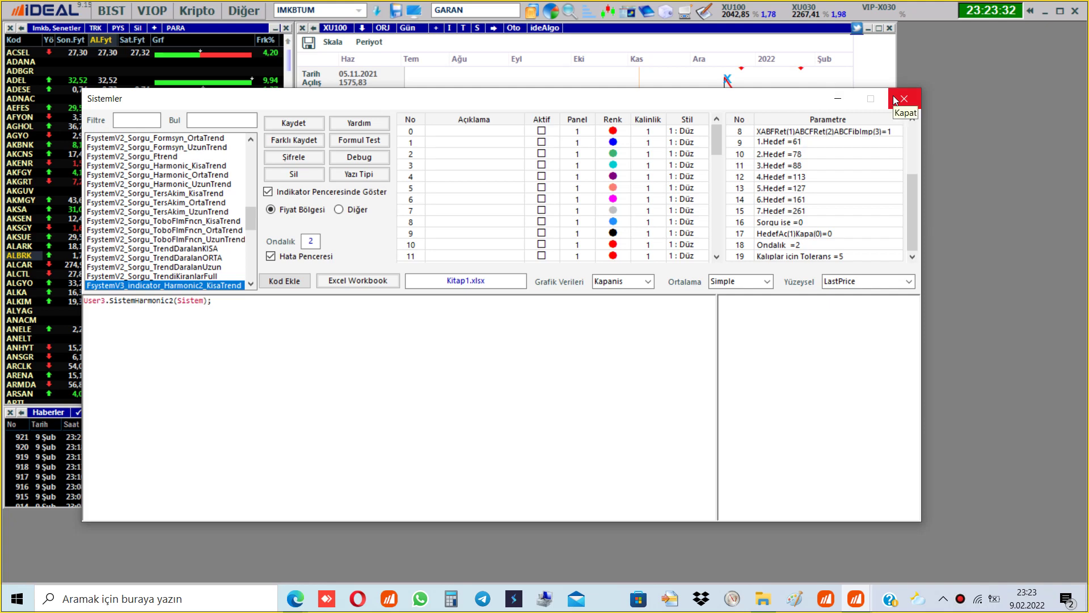
{"action": "left_click", "coordinate": [913, 194]}
{"action": "left_click_drag", "start_coordinate": [913, 192], "coordinate": [906, 133]}
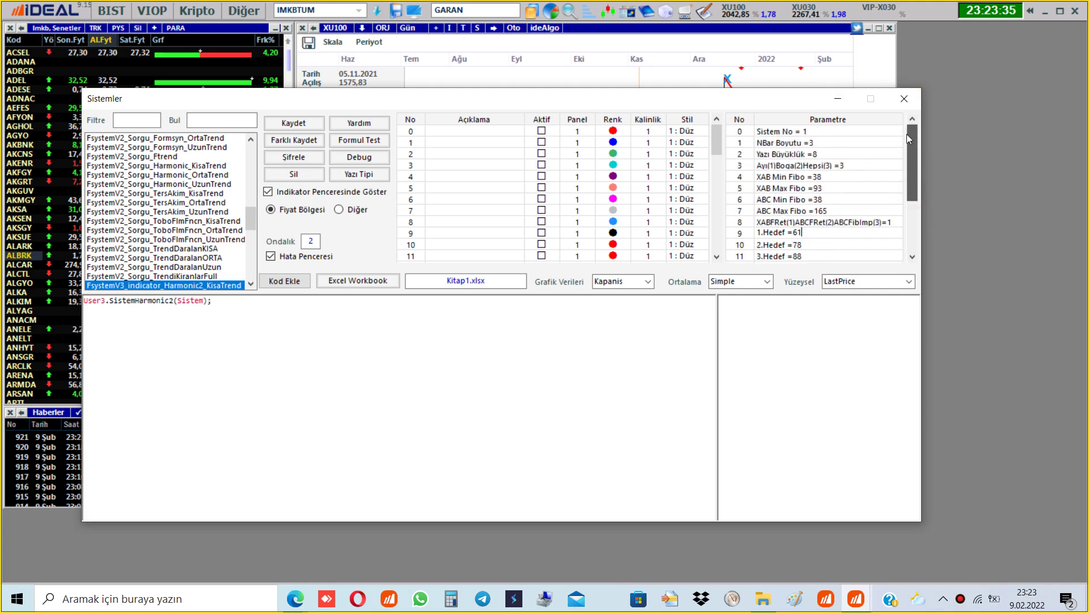
{"action": "left_click", "coordinate": [904, 100]}
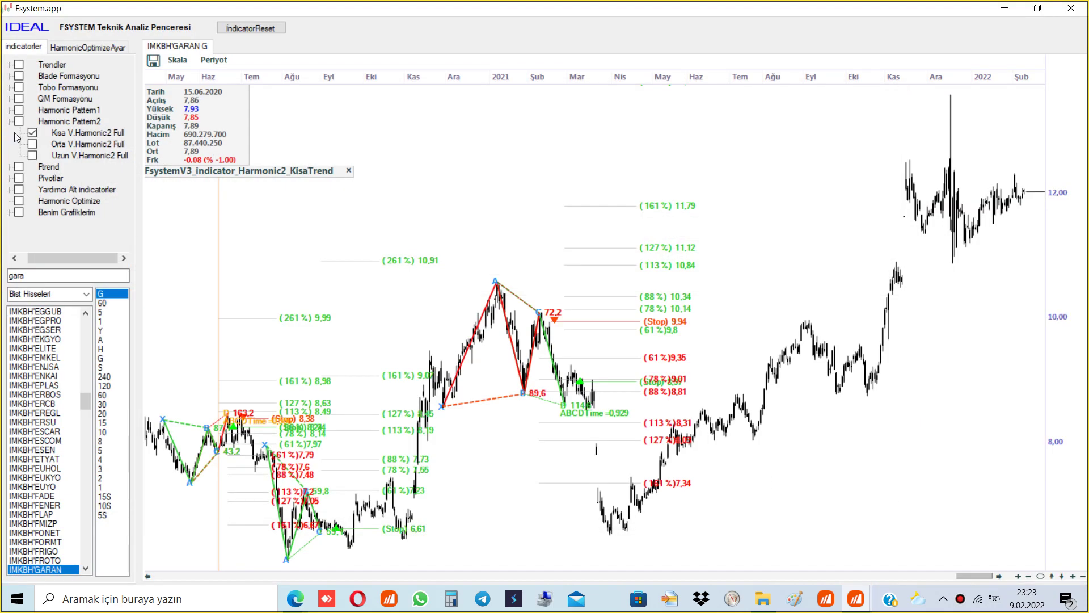
Step: Collapse Harmonic Pattern2 and add Ftrend from the Ftrend group to the GARAN chart, briefly previewing Ftrend Shafak
{"action": "left_click", "coordinate": [20, 258]}
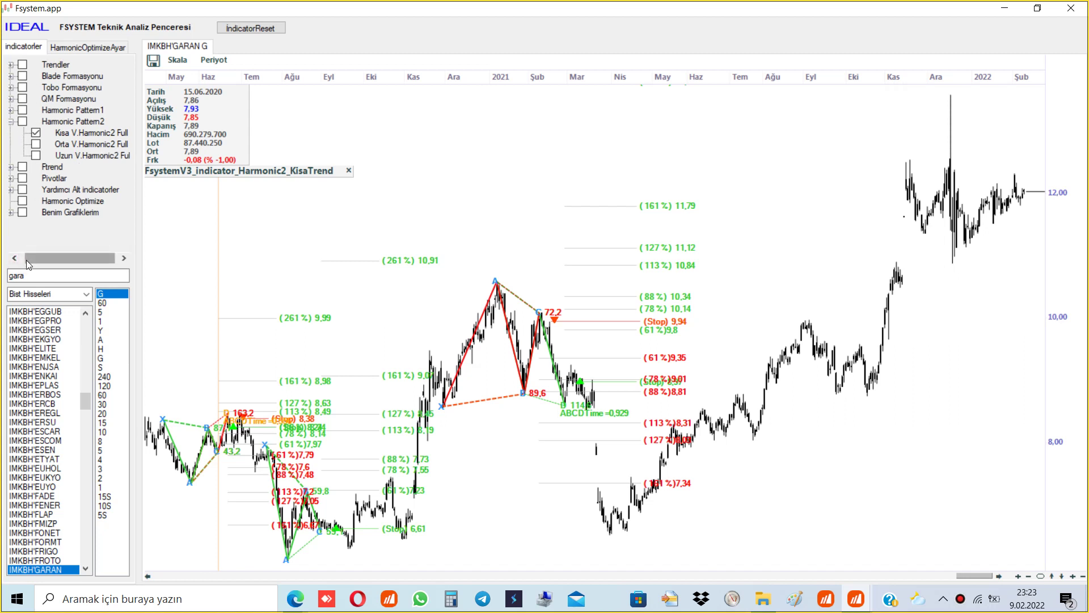
{"action": "left_click", "coordinate": [11, 121]}
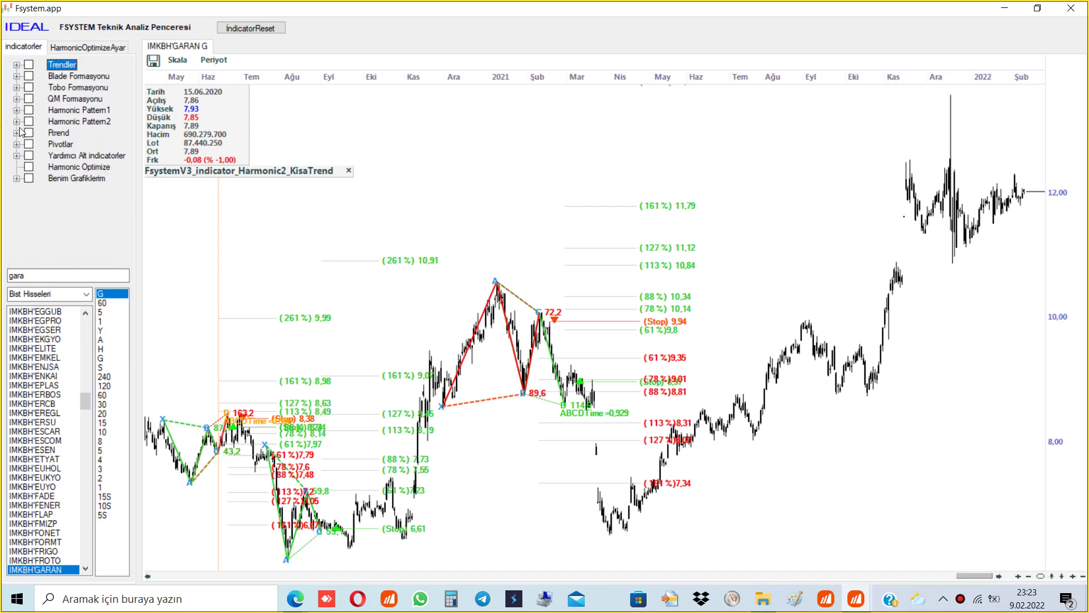
{"action": "left_click", "coordinate": [16, 132]}
{"action": "left_click", "coordinate": [42, 144]}
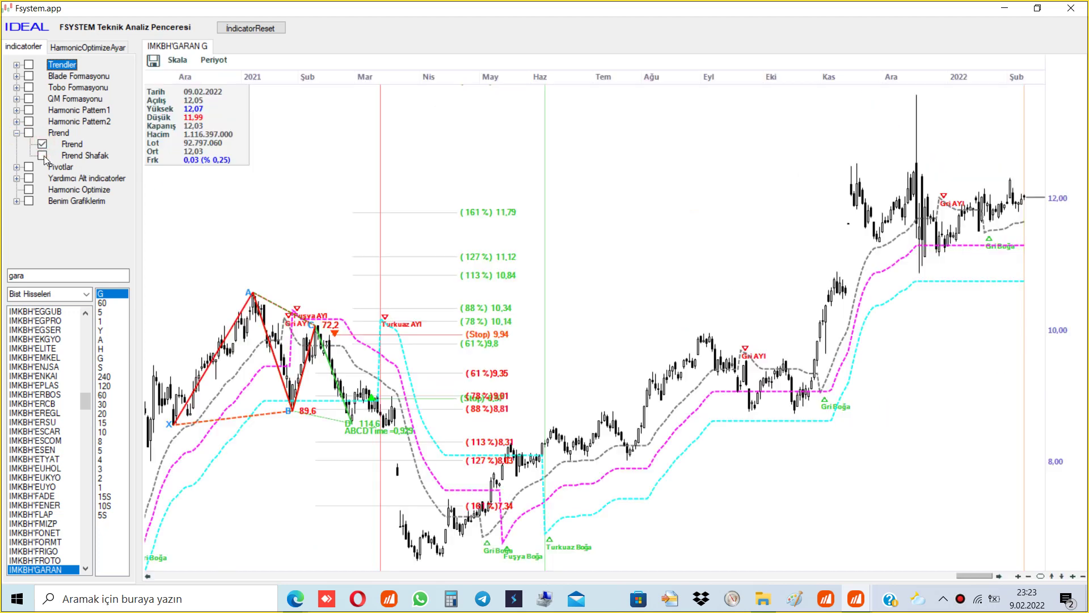
{"action": "left_click", "coordinate": [42, 156]}
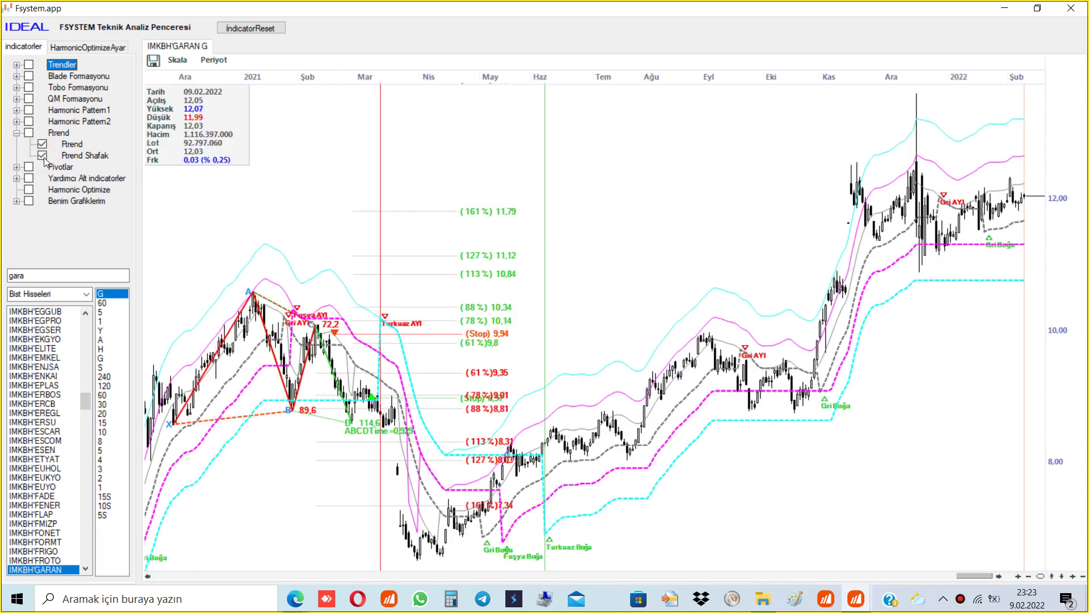
{"action": "left_click", "coordinate": [42, 156]}
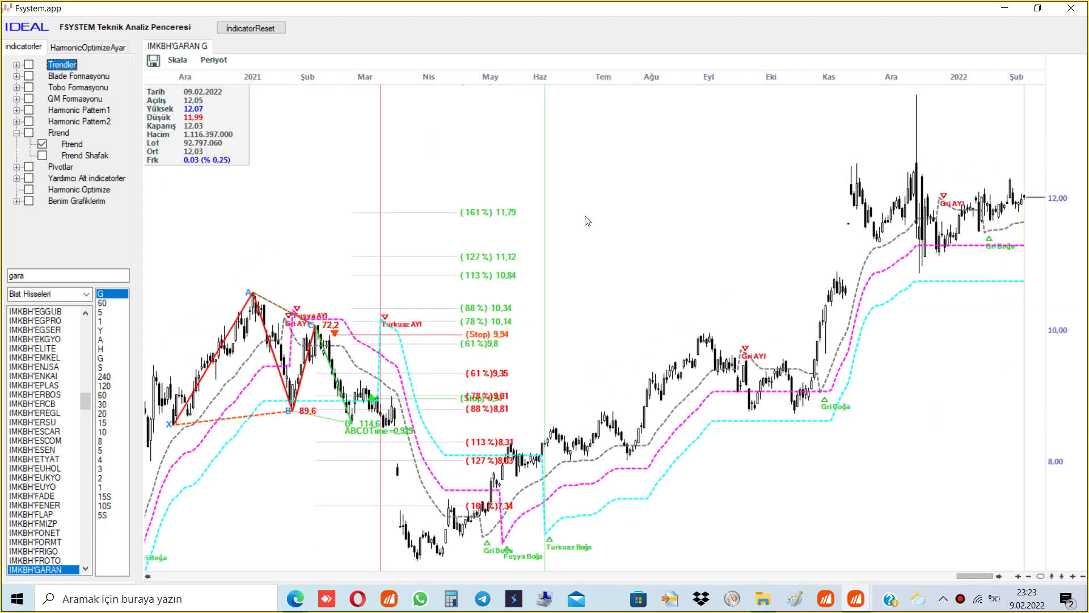
Step: Remove Kısa V.Harmonic2 Full of Harmonic Pattern2 from the GARAN chart and collapse that group again
{"action": "left_click", "coordinate": [17, 121]}
{"action": "left_click", "coordinate": [42, 132]}
{"action": "left_click", "coordinate": [16, 121]}
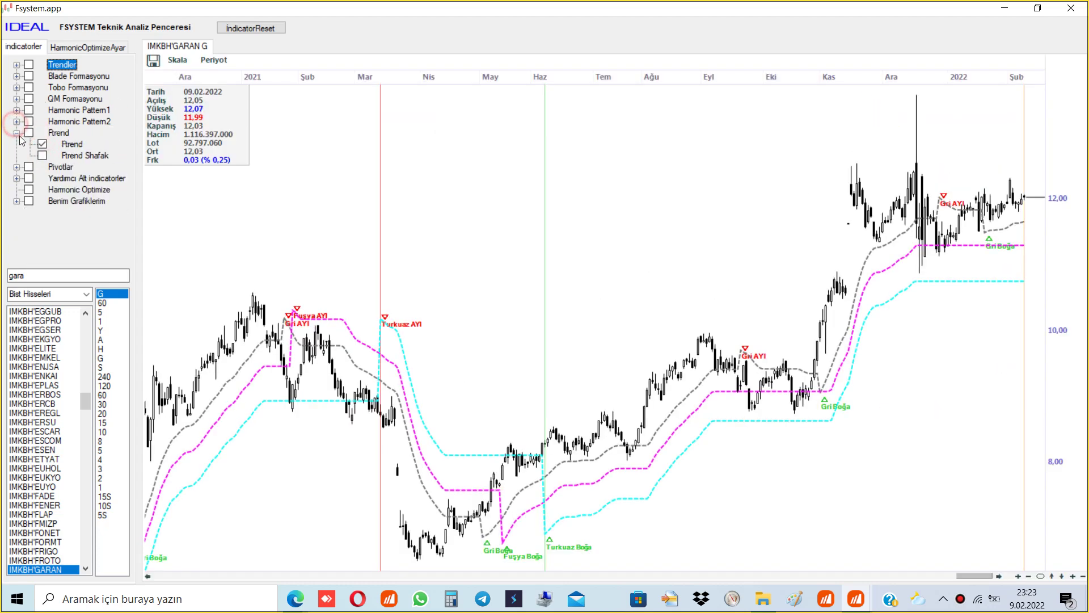
Step: Examine the Ftrend Gri, Fuşya and Turkuaz lines and their Boğa and AYI signals on GARAN over a longer history
{"action": "left_click", "coordinate": [429, 230]}
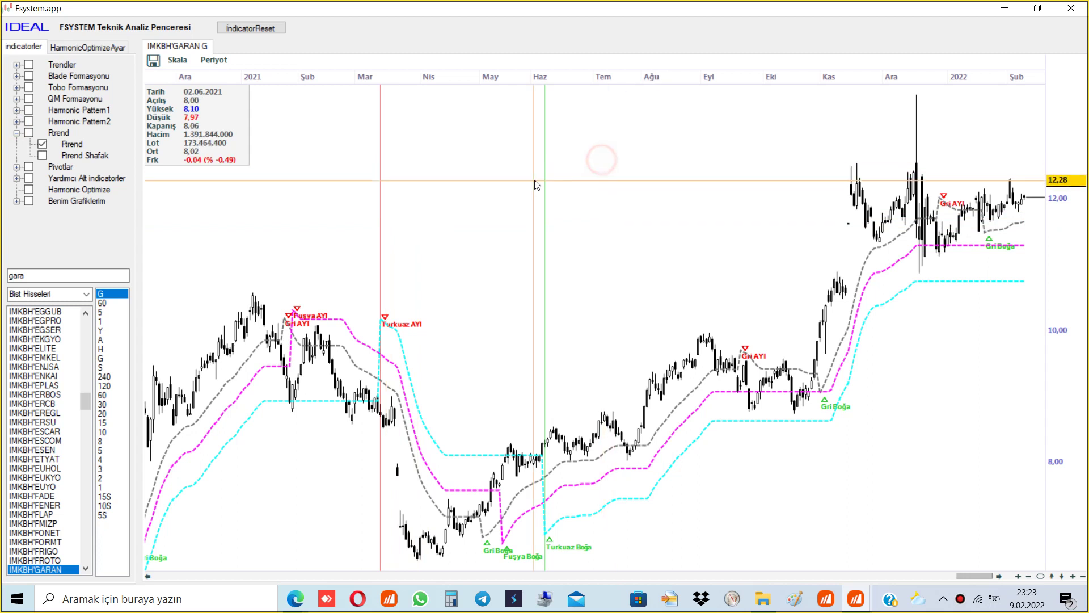
{"action": "left_click", "coordinate": [584, 205]}
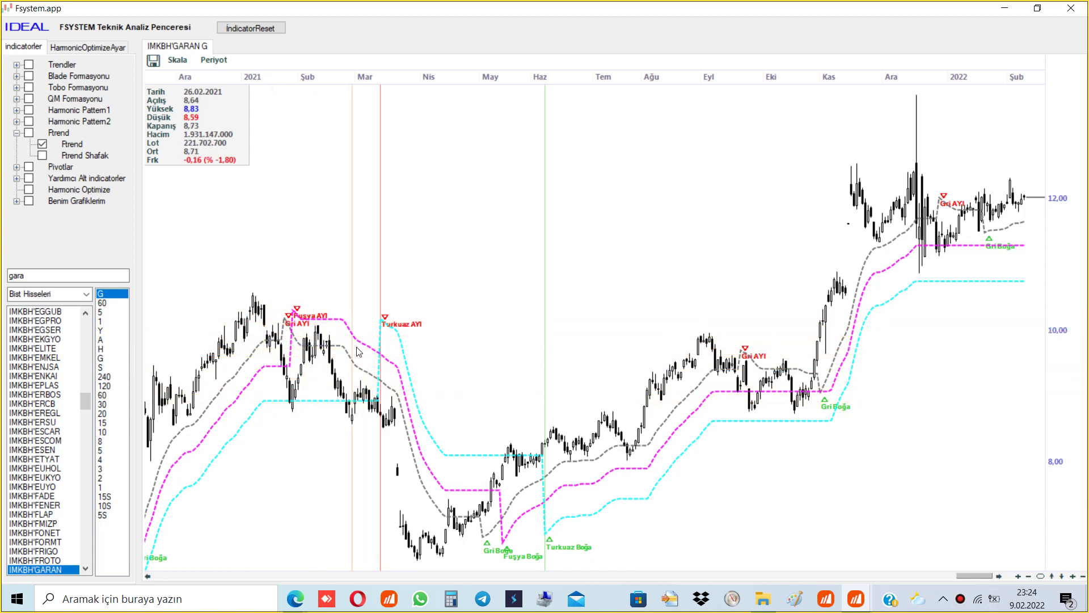
{"action": "left_click", "coordinate": [505, 361]}
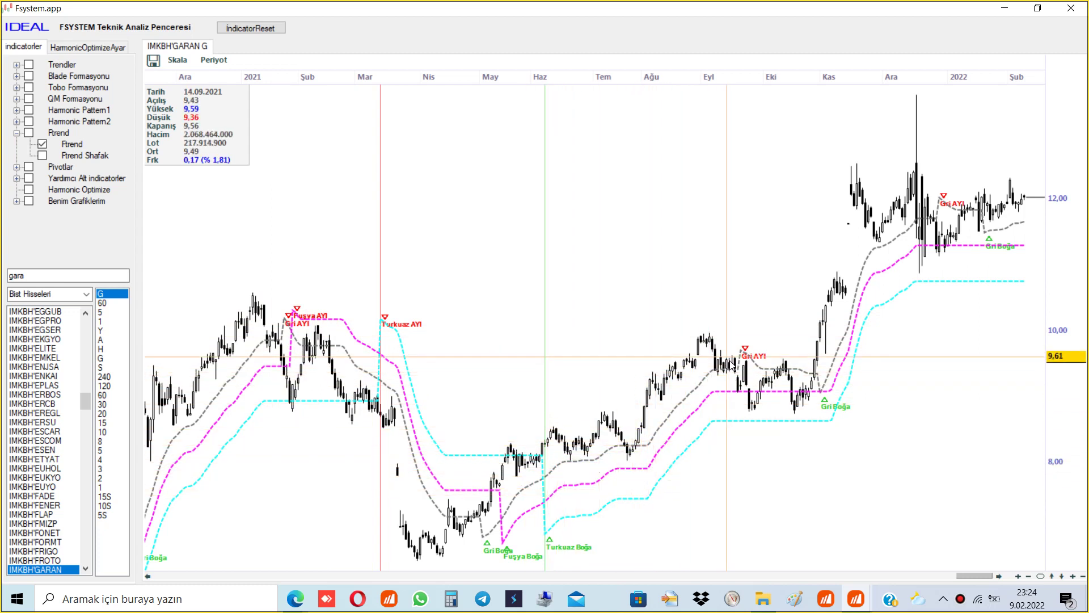
{"action": "left_click", "coordinate": [683, 182]}
{"action": "left_click", "coordinate": [381, 207]}
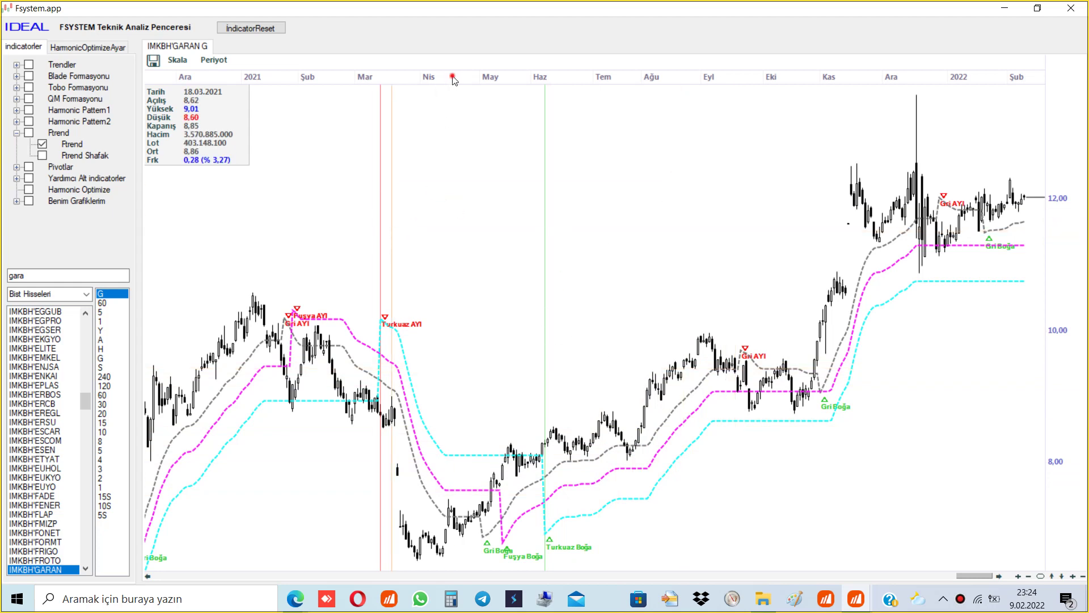
{"action": "scroll", "coordinate": [468, 80], "scroll_direction": "down", "scroll_amount": 5}
{"action": "left_click", "coordinate": [428, 239]}
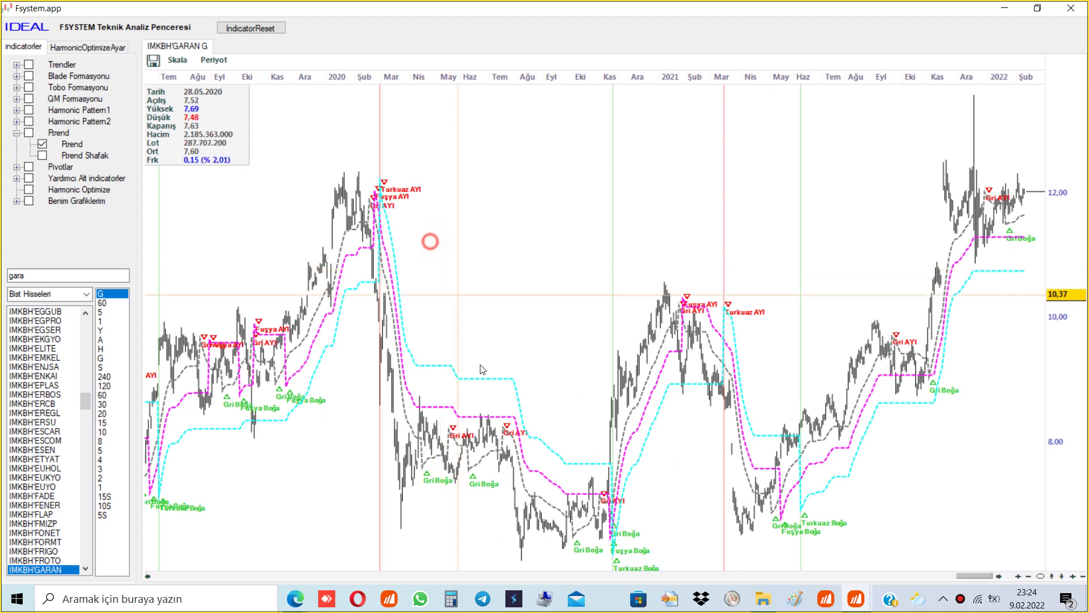
{"action": "left_click", "coordinate": [912, 229]}
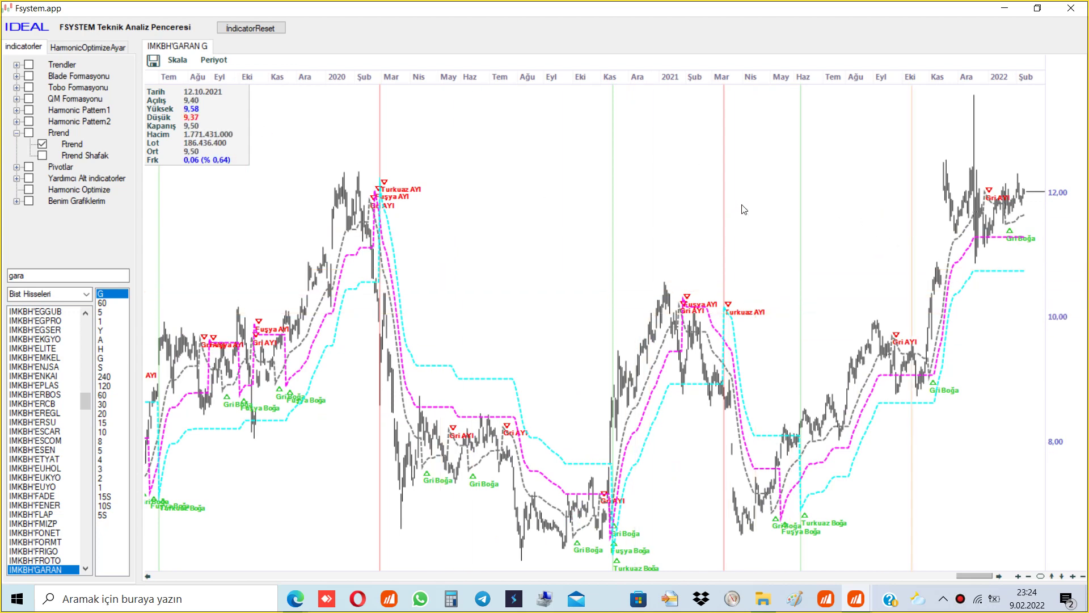
Step: Open the Ftrend indicator's system settings, examine the TurkuazDegisimDikeyAc(1)Kapa(0) parameter and close the settings
{"action": "left_click", "coordinate": [193, 136]}
{"action": "left_click", "coordinate": [237, 202]}
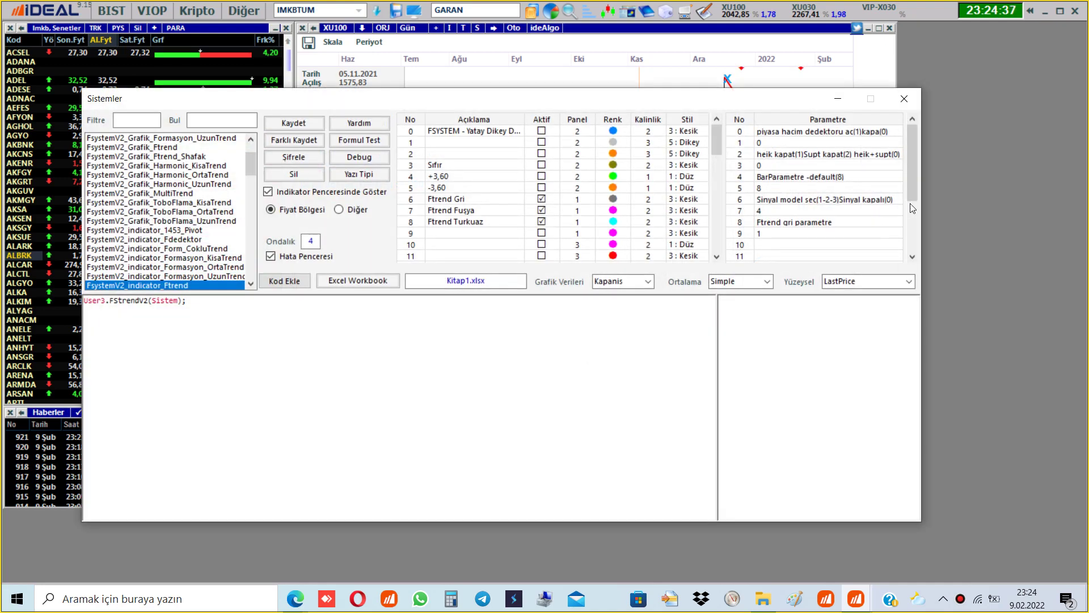
{"action": "scroll", "coordinate": [897, 254], "scroll_direction": "down", "scroll_amount": 3}
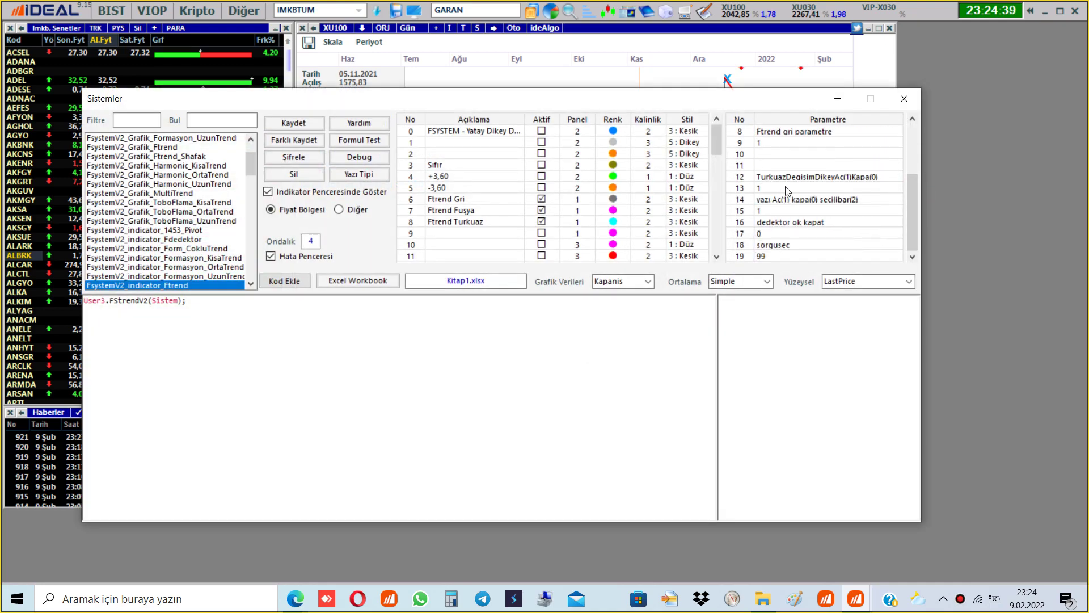
{"action": "double_click", "coordinate": [761, 187]}
{"action": "left_click", "coordinate": [774, 190]}
{"action": "left_click", "coordinate": [904, 100]}
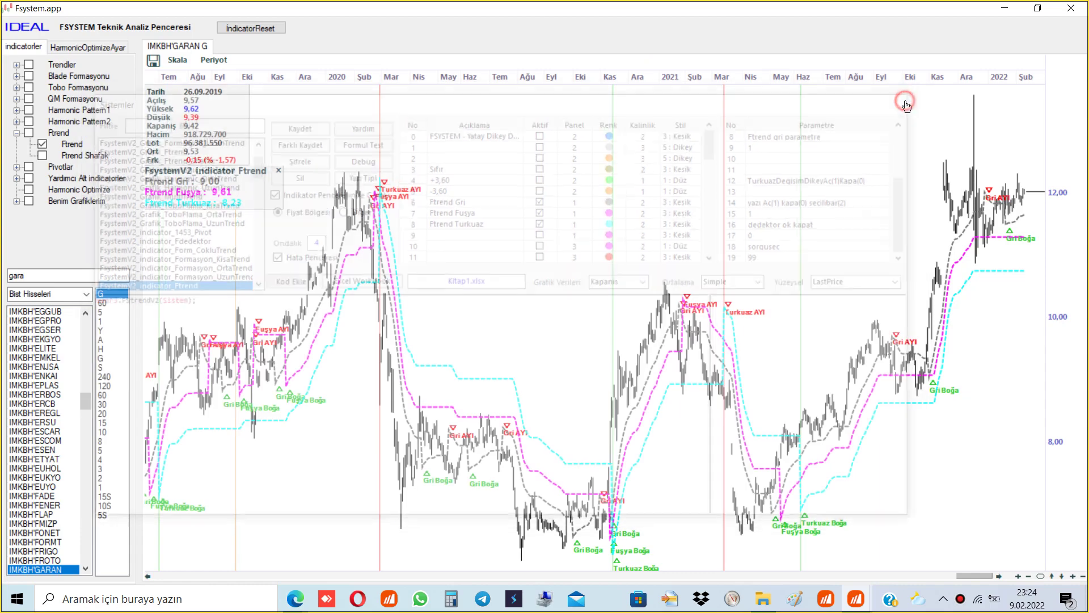
Step: Try to show Ftrend on the CRP'BTCUSD_BNC chart in the 5S period
{"action": "left_click_drag", "start_coordinate": [670, 81], "coordinate": [669, 137]}
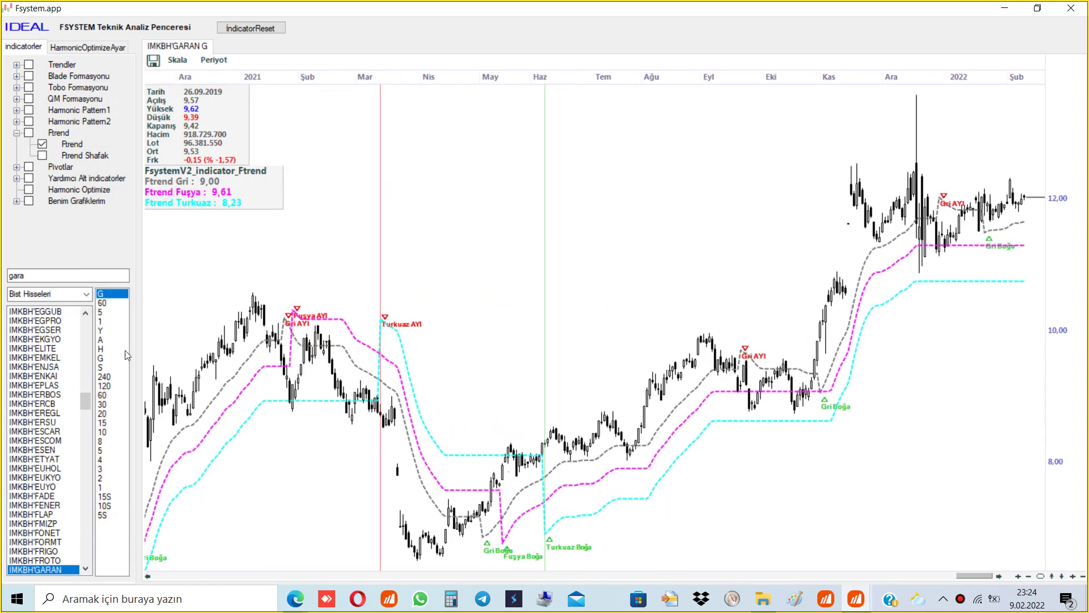
{"action": "scroll", "coordinate": [82, 406], "scroll_direction": "up", "scroll_amount": 15}
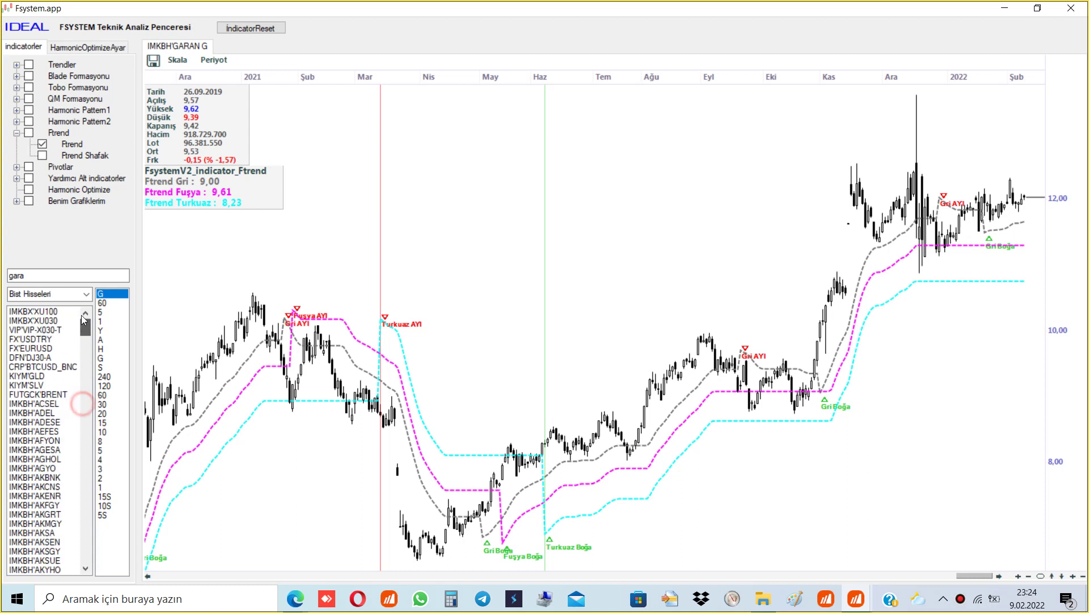
{"action": "left_click", "coordinate": [60, 367]}
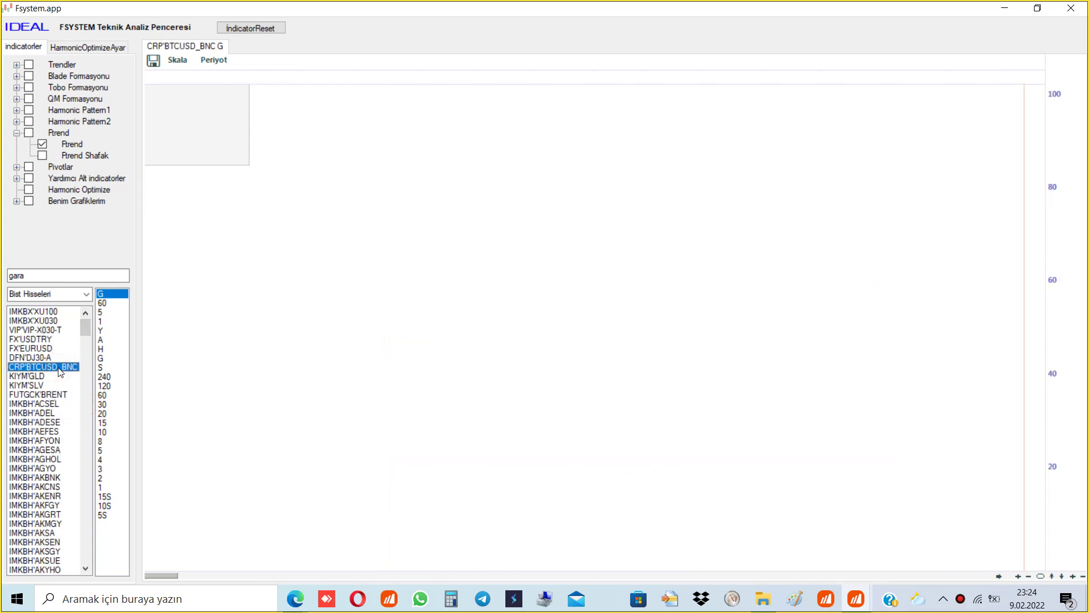
{"action": "left_click", "coordinate": [108, 515]}
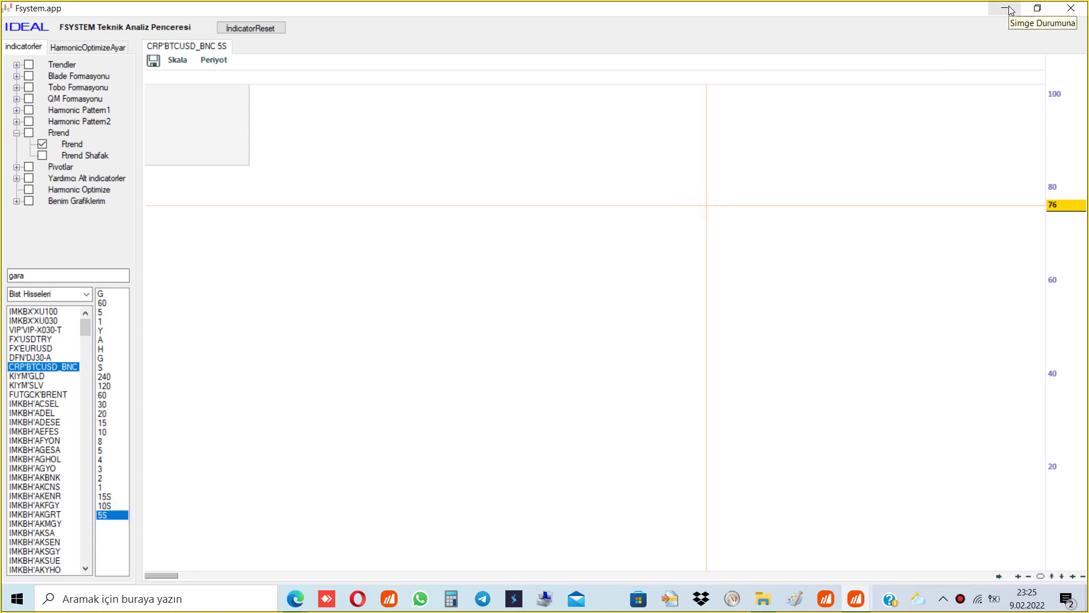
{"action": "left_click", "coordinate": [941, 146]}
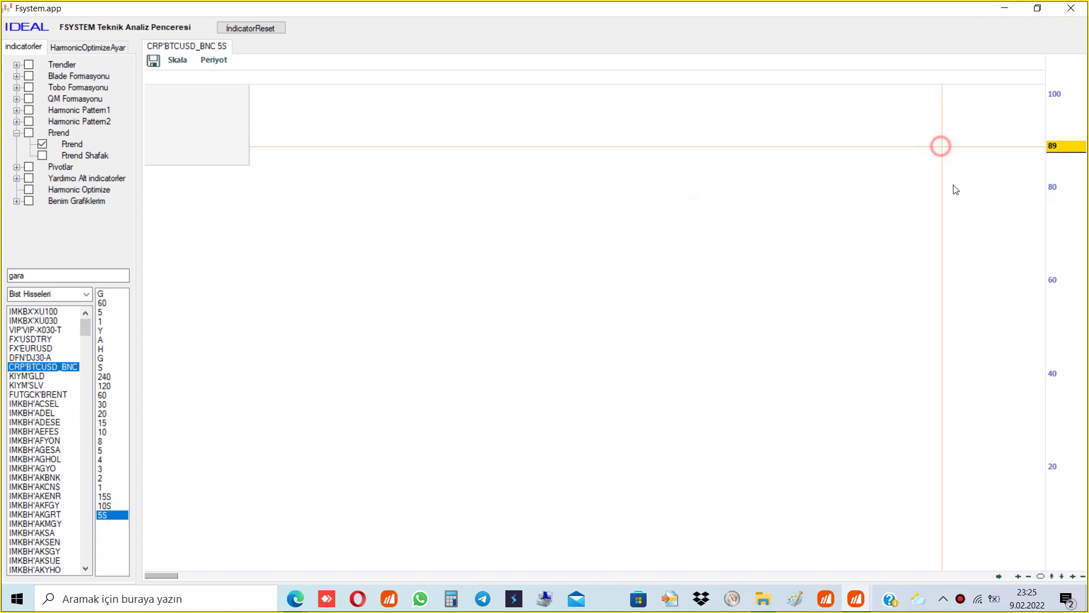
{"action": "left_click", "coordinate": [1026, 569]}
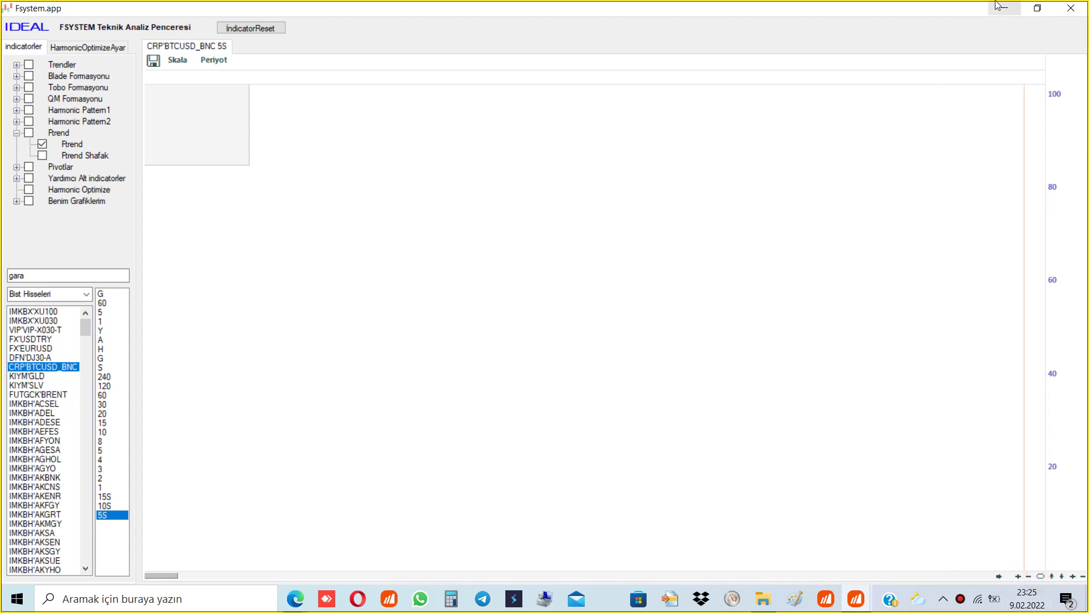
{"action": "left_click", "coordinate": [492, 214]}
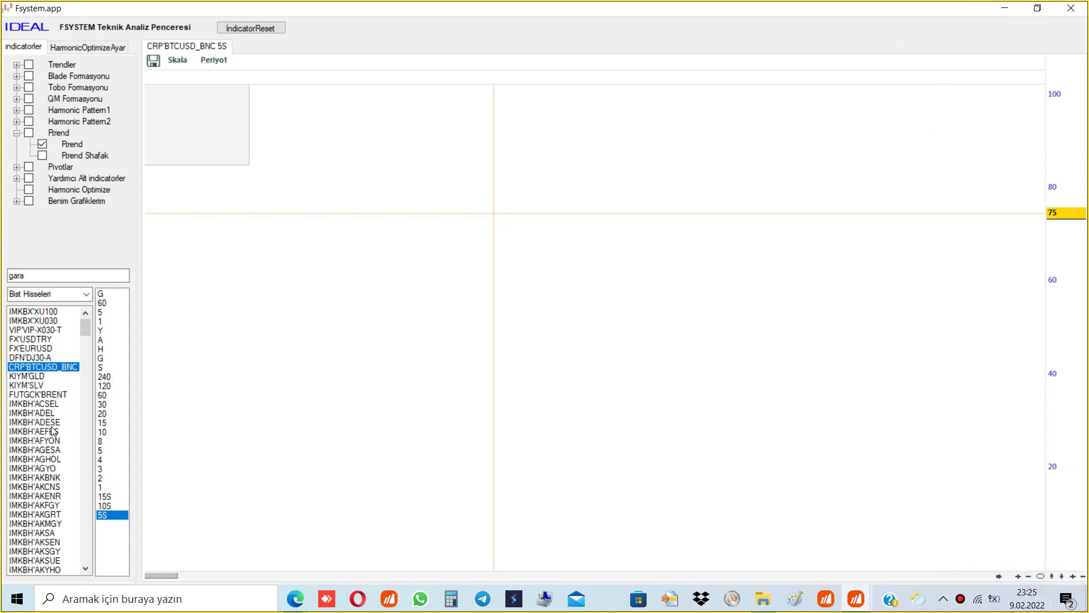
Step: Show Ftrend on IMKBX'XU100, compare it with VIP'VIP-X030-T, and set the XU100 chart's period to 60
{"action": "left_click", "coordinate": [37, 311]}
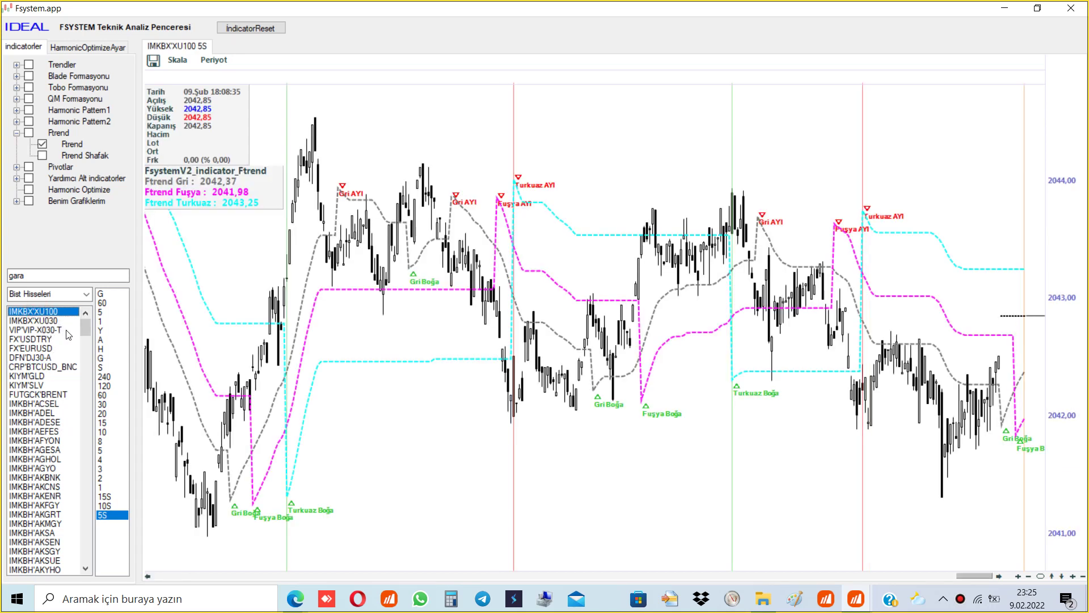
{"action": "left_click", "coordinate": [51, 329]}
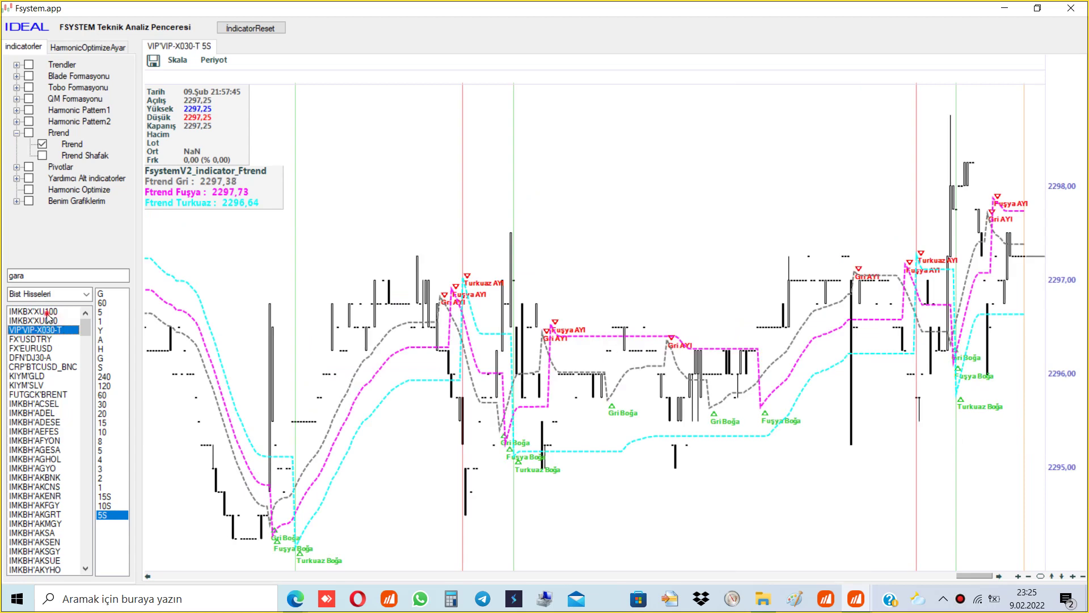
{"action": "left_click", "coordinate": [48, 313]}
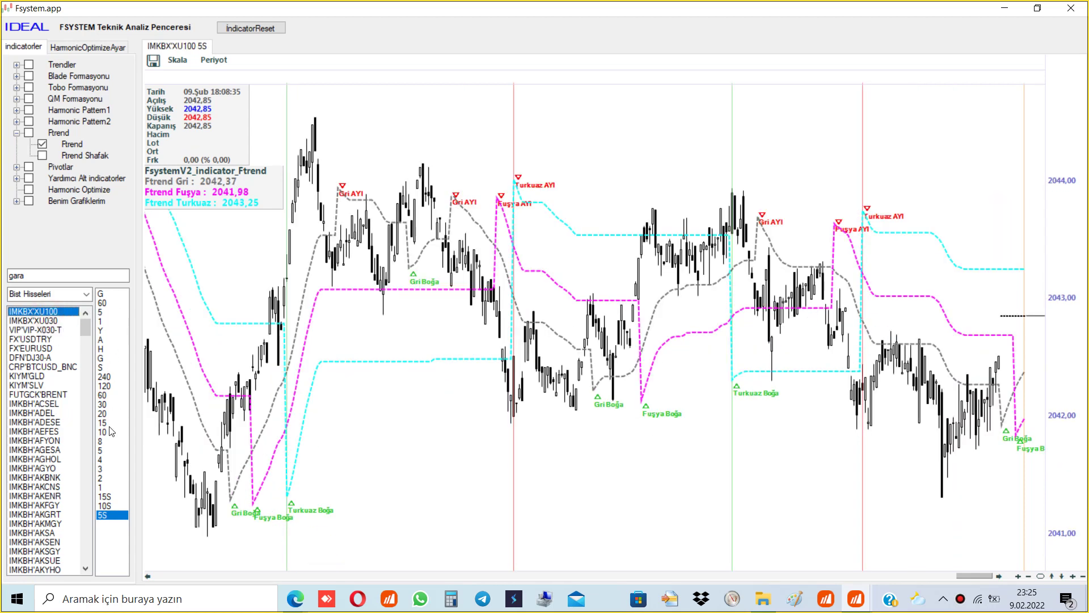
{"action": "left_click", "coordinate": [109, 302]}
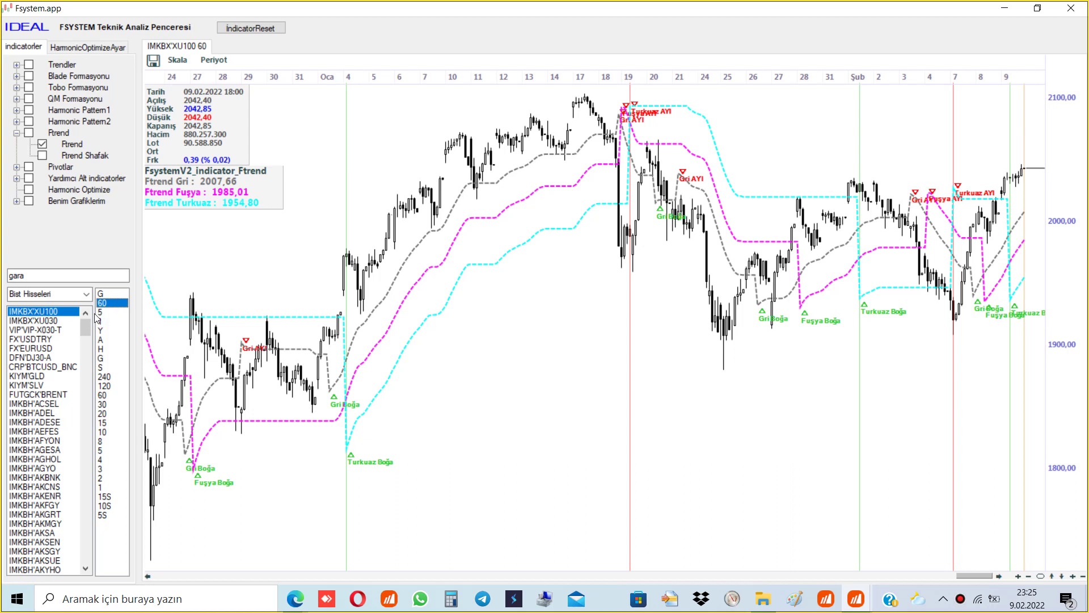
Step: View Ftrend on the IMKBX'XU100 chart in period 5, and return the chart to period G
{"action": "left_click", "coordinate": [101, 295]}
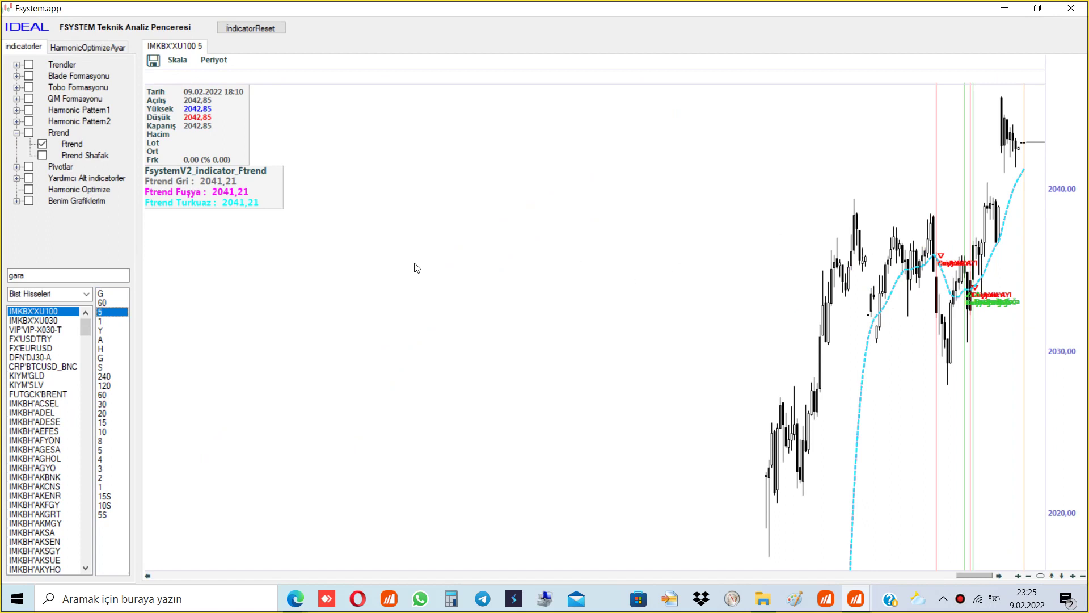
{"action": "left_click", "coordinate": [106, 294]}
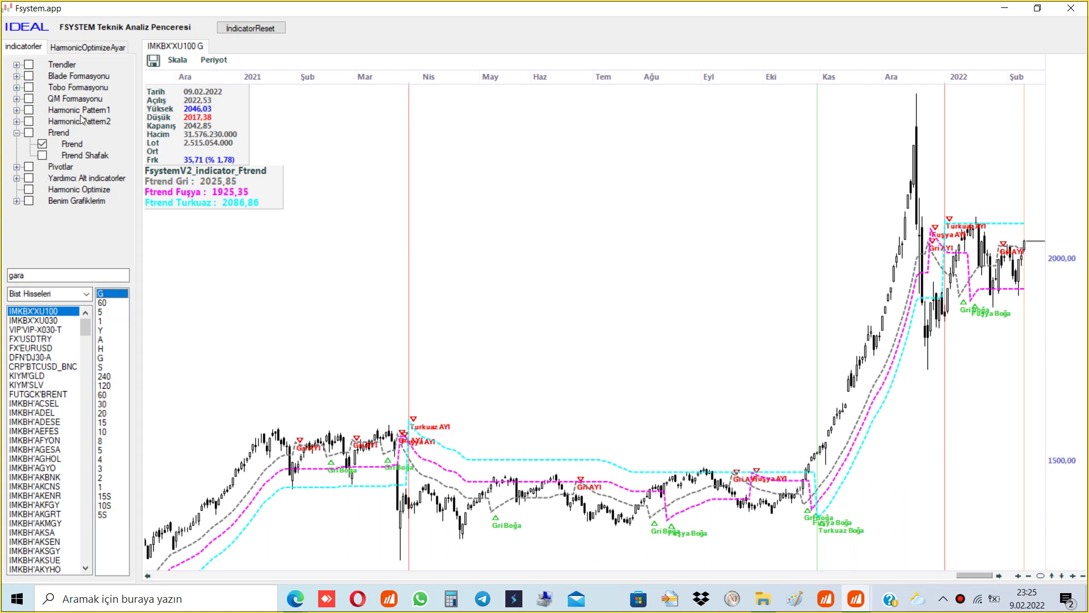
Step: Clear Ftrend from the XU100 chart, and preview the 1453 Yatay Pivotlar indicator before removing it
{"action": "left_click", "coordinate": [43, 155]}
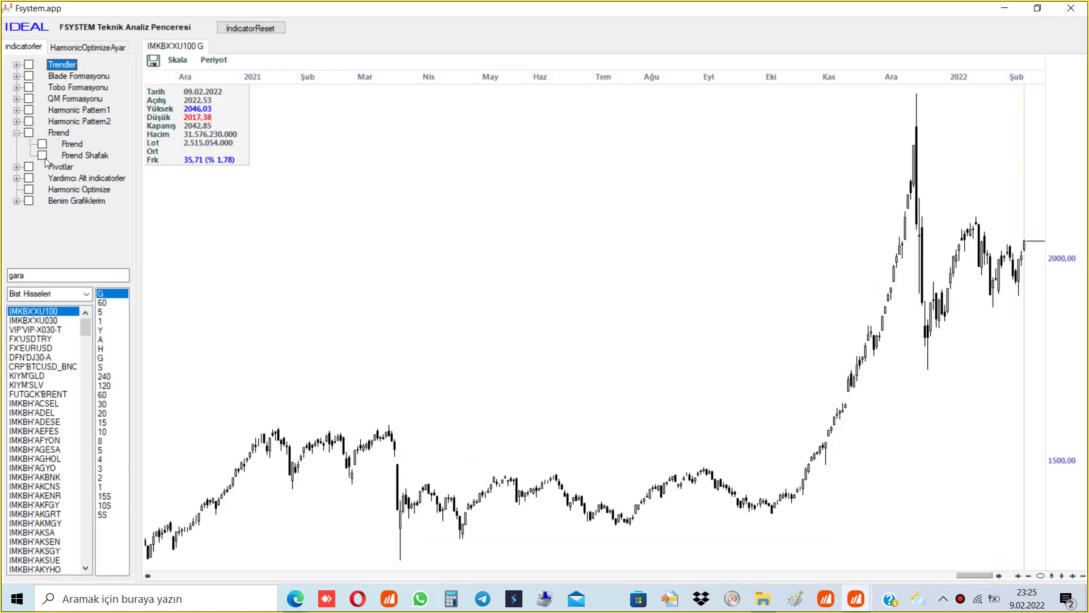
{"action": "left_click", "coordinate": [17, 134]}
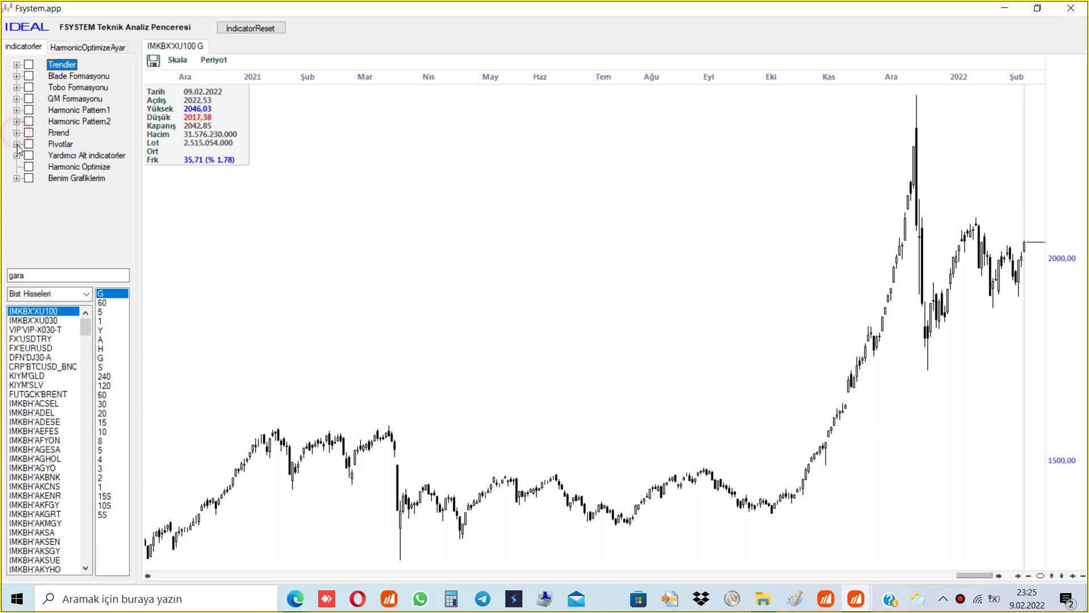
{"action": "left_click", "coordinate": [17, 144]}
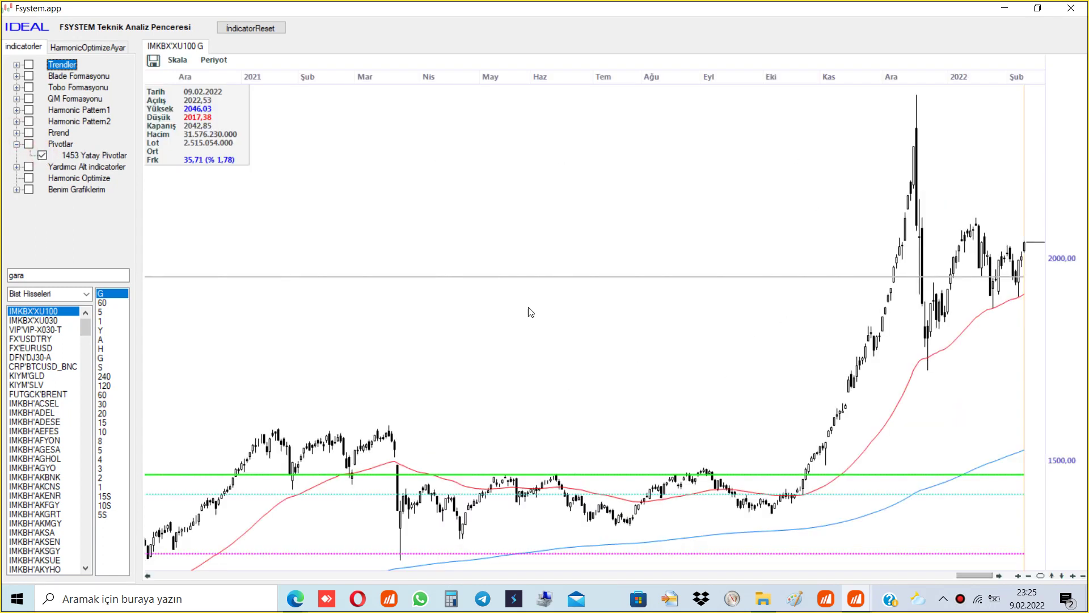
{"action": "left_click", "coordinate": [42, 156]}
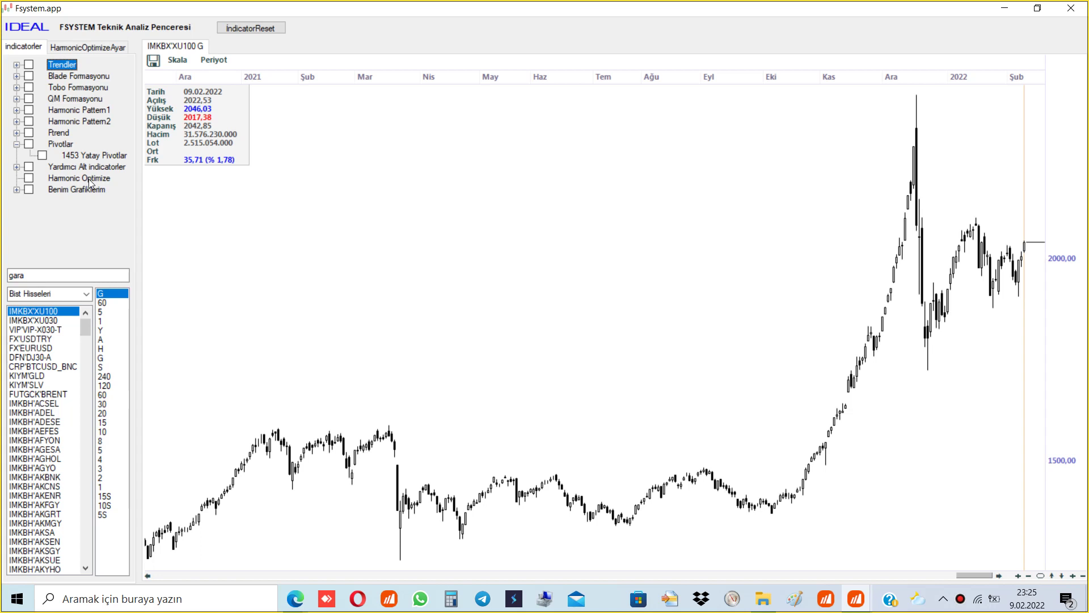
Step: Enable Harmonic Optimize for the XU100 chart and set its pattern model to W-012345
{"action": "left_click", "coordinate": [29, 179]}
{"action": "left_click", "coordinate": [99, 48]}
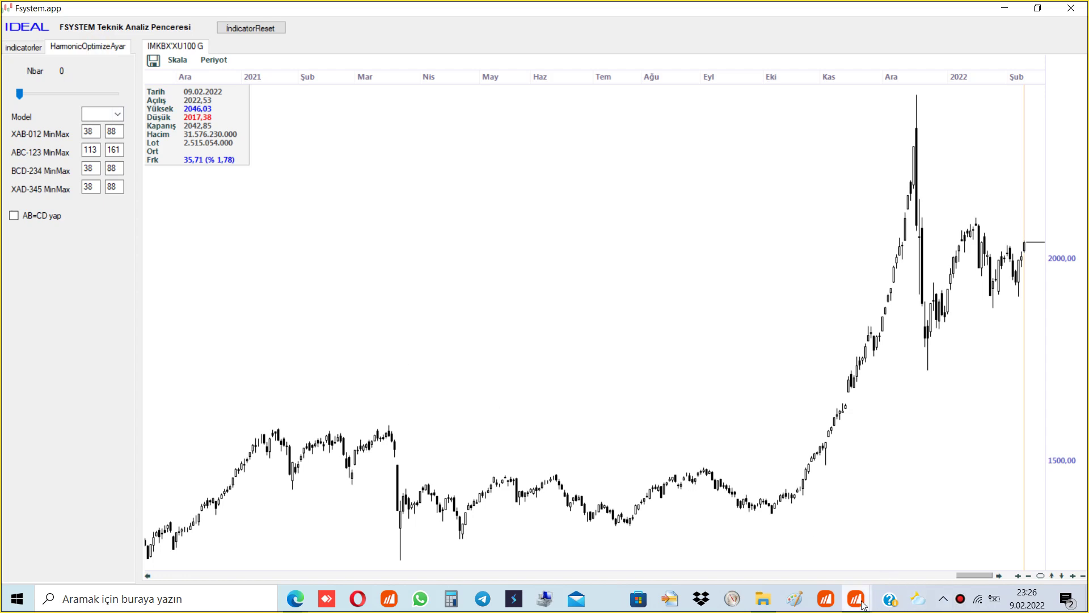
{"action": "mouse_move", "coordinate": [861, 604]}
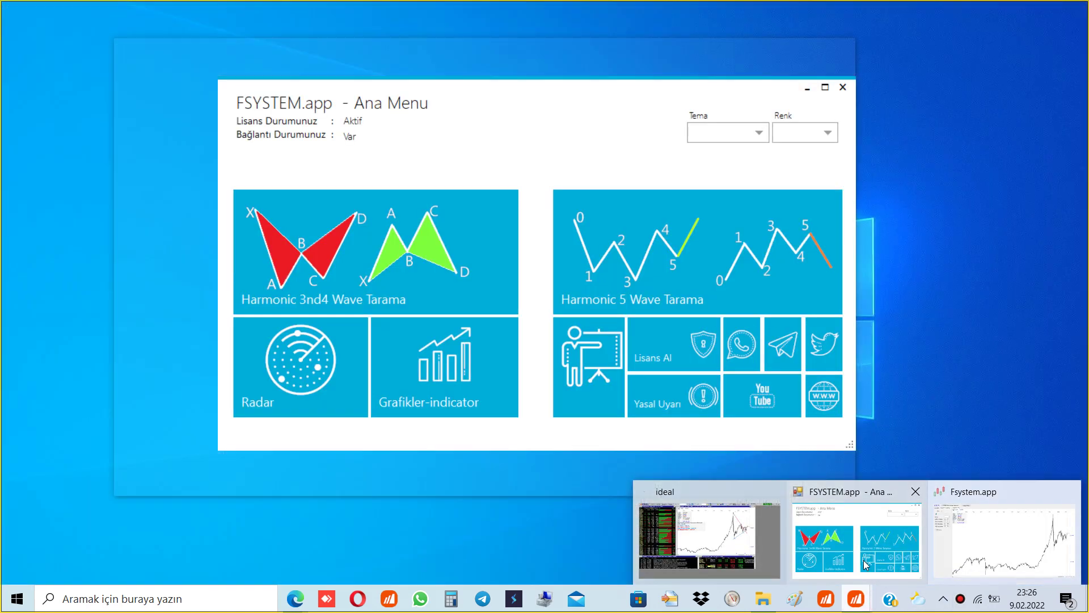
{"action": "left_click", "coordinate": [863, 560]}
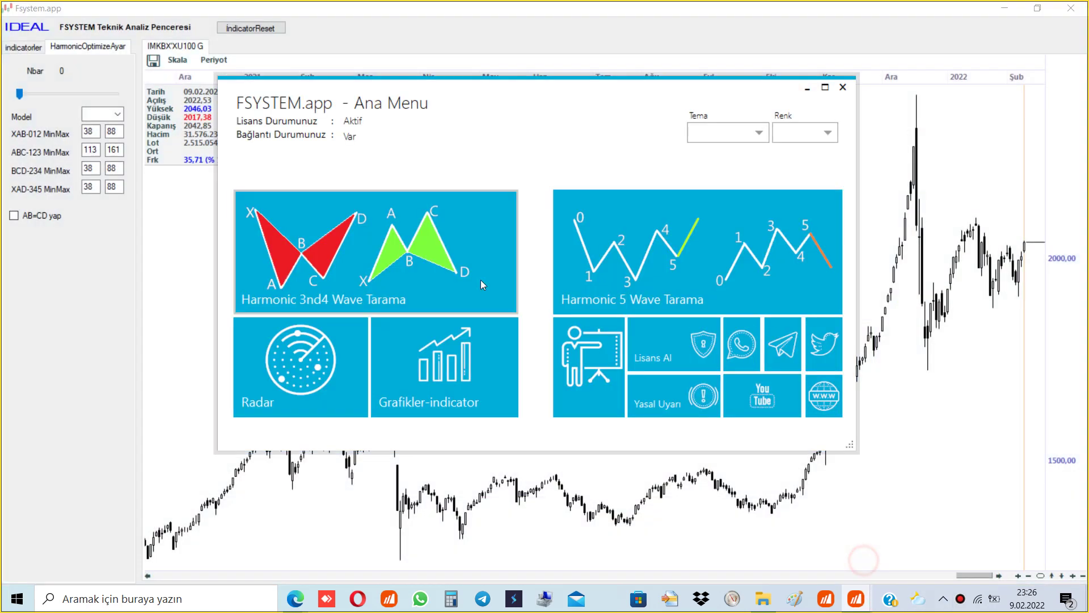
{"action": "left_click", "coordinate": [118, 114]}
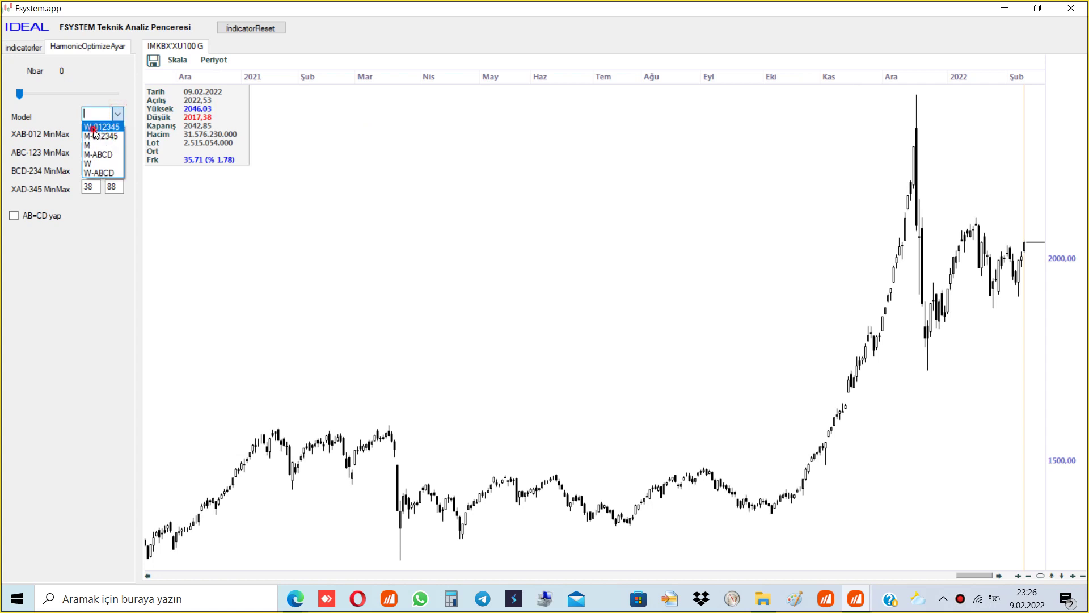
{"action": "left_click", "coordinate": [94, 128]}
Step: Examine the XAB-012 range against the XU100 price swings and set the Harmonic Optimize Nbar to 434
{"action": "left_click", "coordinate": [89, 131]}
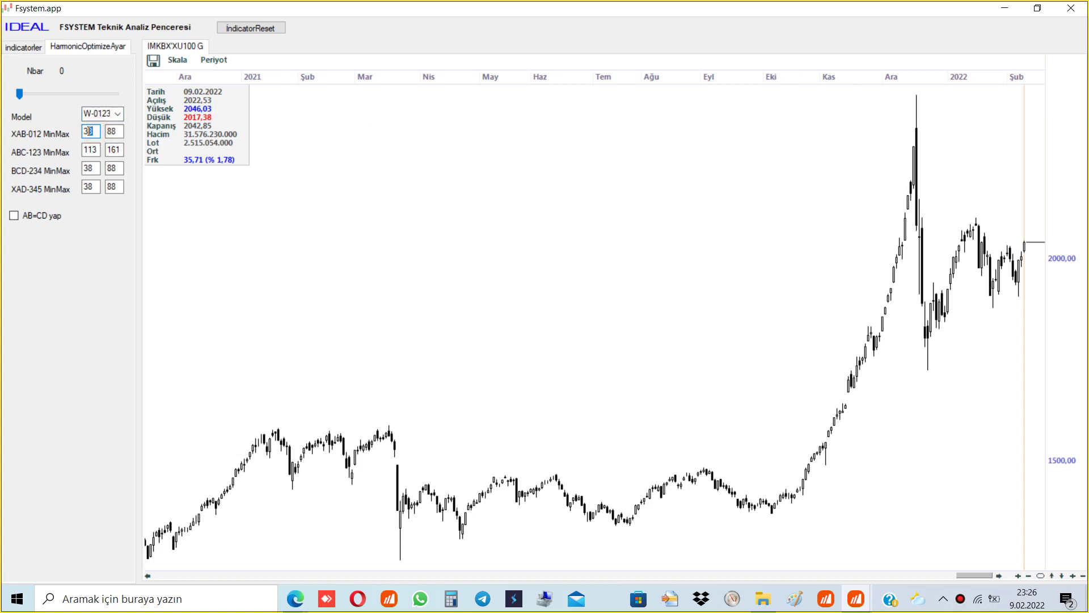
{"action": "left_click", "coordinate": [810, 327]}
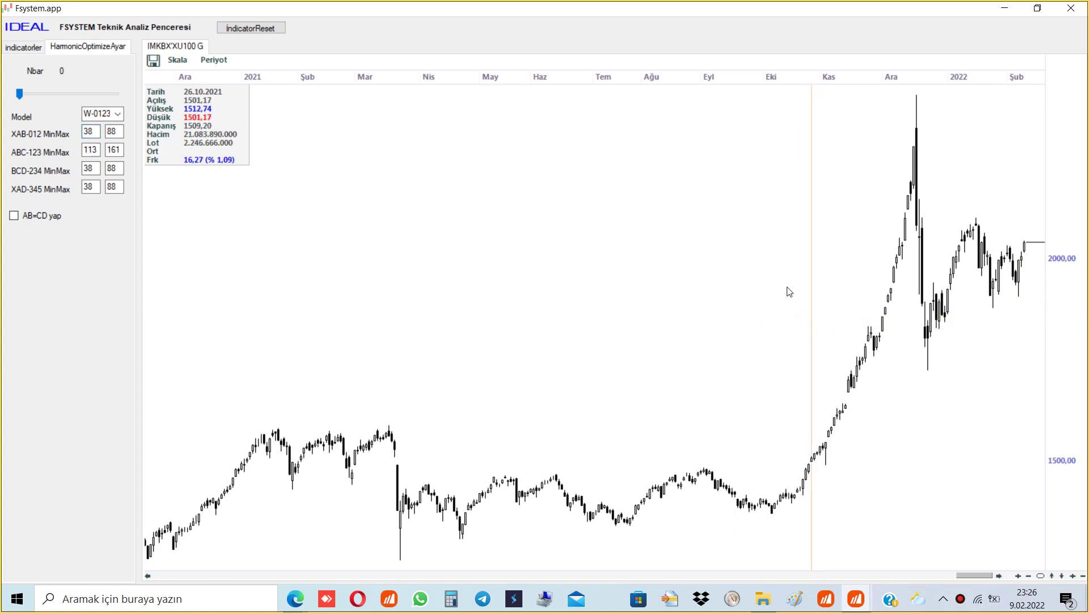
{"action": "mouse_move", "coordinate": [933, 252]}
{"action": "left_mouse_down"}
{"action": "mouse_move", "coordinate": [1010, 238]}
{"action": "mouse_move", "coordinate": [1020, 215]}
{"action": "left_mouse_up"}
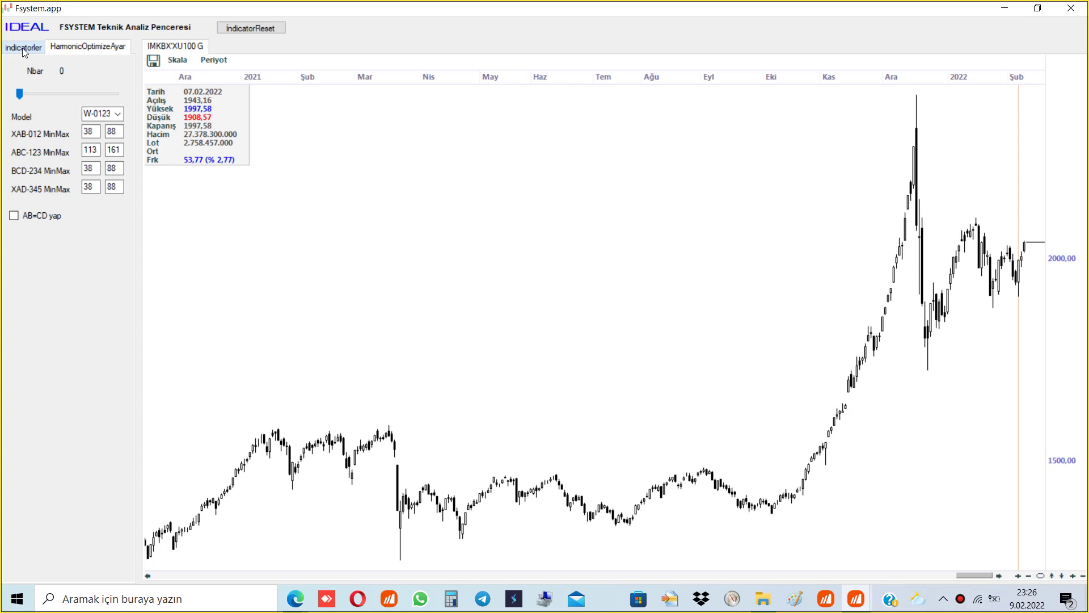
{"action": "left_click_drag", "start_coordinate": [20, 93], "coordinate": [62, 94]}
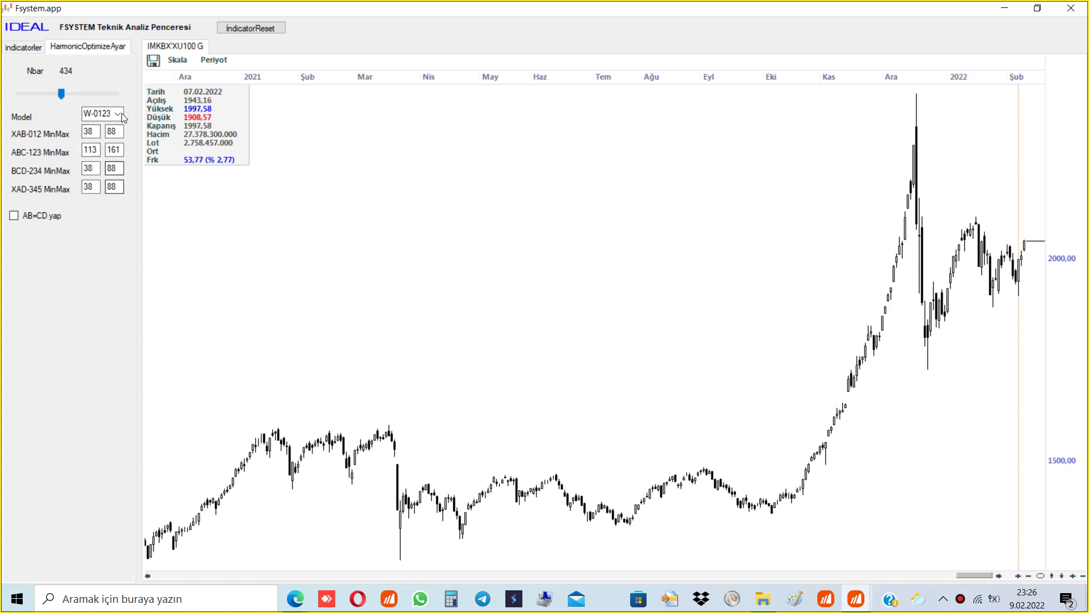
Step: Examine the available symbol groups, turn off Harmonic Optimize and collapse the Pivotlar group
{"action": "left_click", "coordinate": [21, 49]}
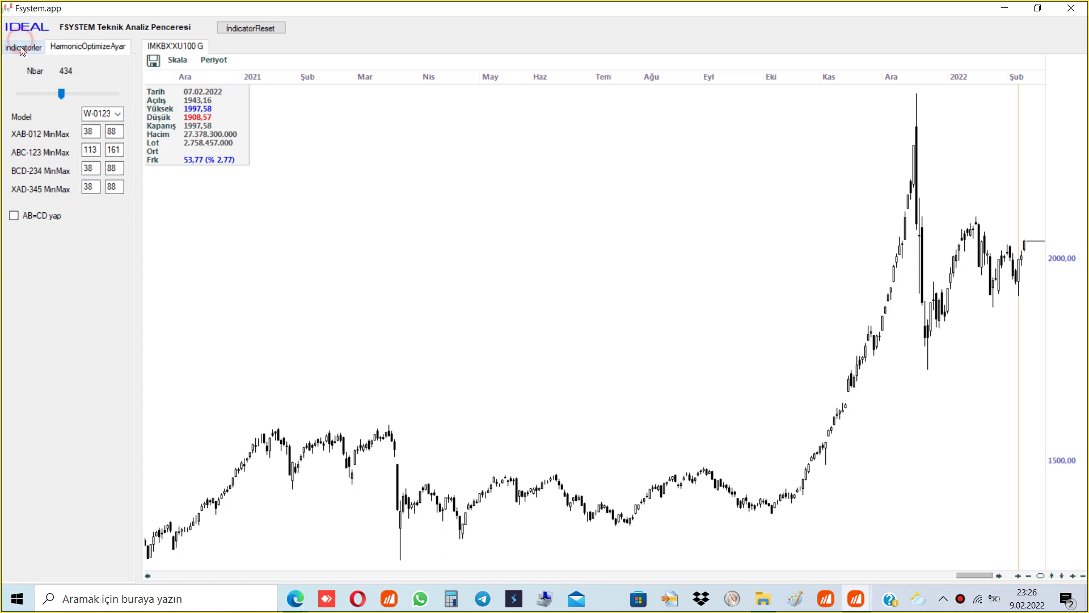
{"action": "mouse_move", "coordinate": [86, 326]}
{"action": "left_mouse_down"}
{"action": "mouse_move", "coordinate": [87, 394]}
{"action": "mouse_move", "coordinate": [86, 315]}
{"action": "left_mouse_up"}
{"action": "left_click", "coordinate": [90, 294]}
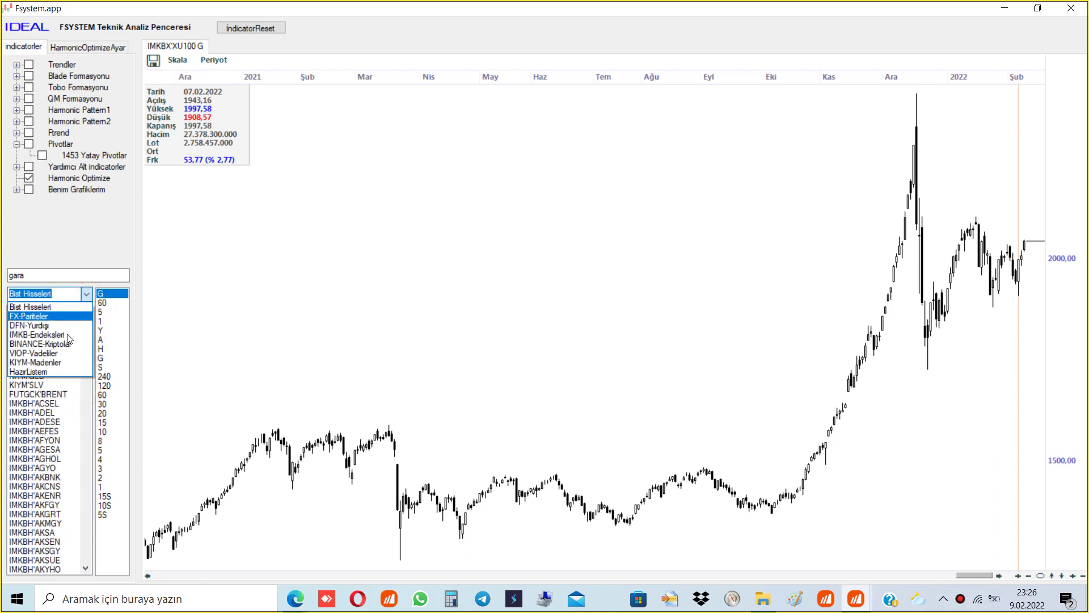
{"action": "left_click", "coordinate": [98, 210]}
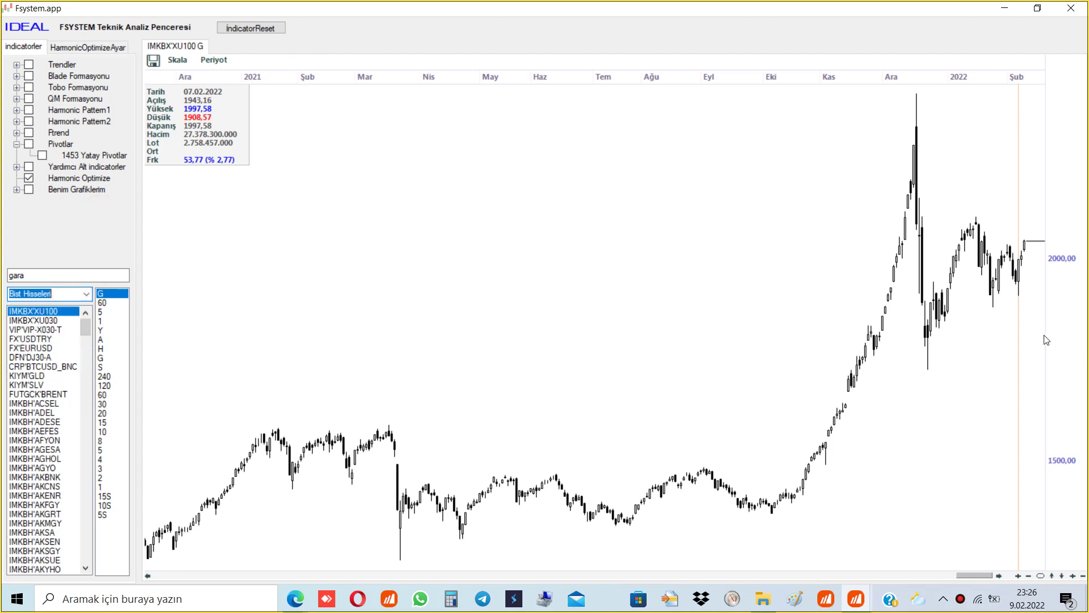
{"action": "left_click", "coordinate": [27, 178]}
{"action": "left_click", "coordinate": [17, 144]}
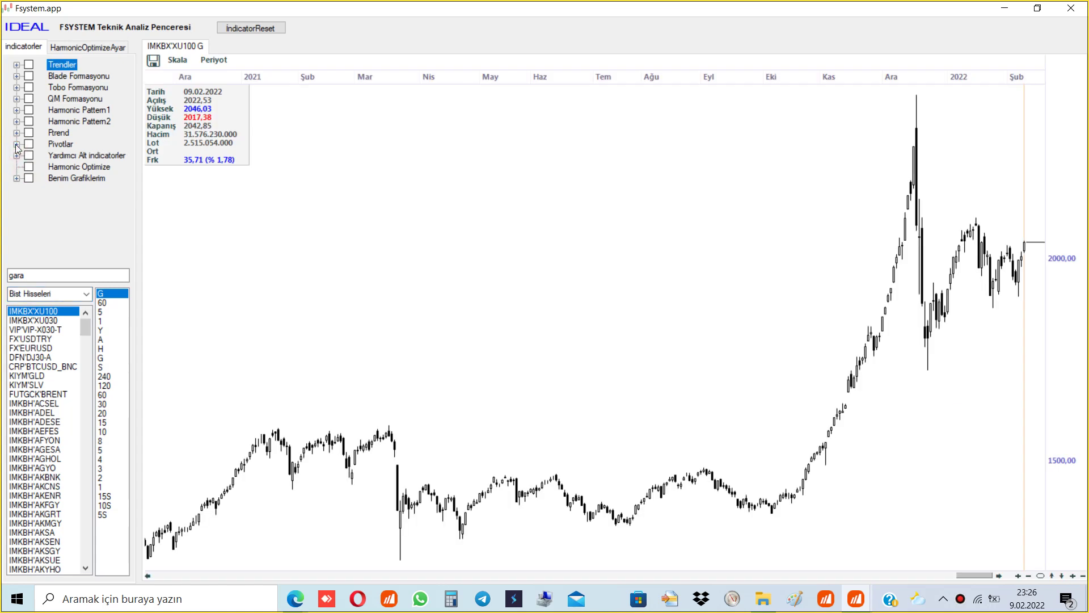
Step: Switch to the Google Meet window in Edge to check the meeting's chat messages, and return to the FSYSTEM analysis window
{"action": "mouse_move", "coordinate": [308, 602]}
{"action": "left_click", "coordinate": [292, 597]}
{"action": "left_click", "coordinate": [279, 578]}
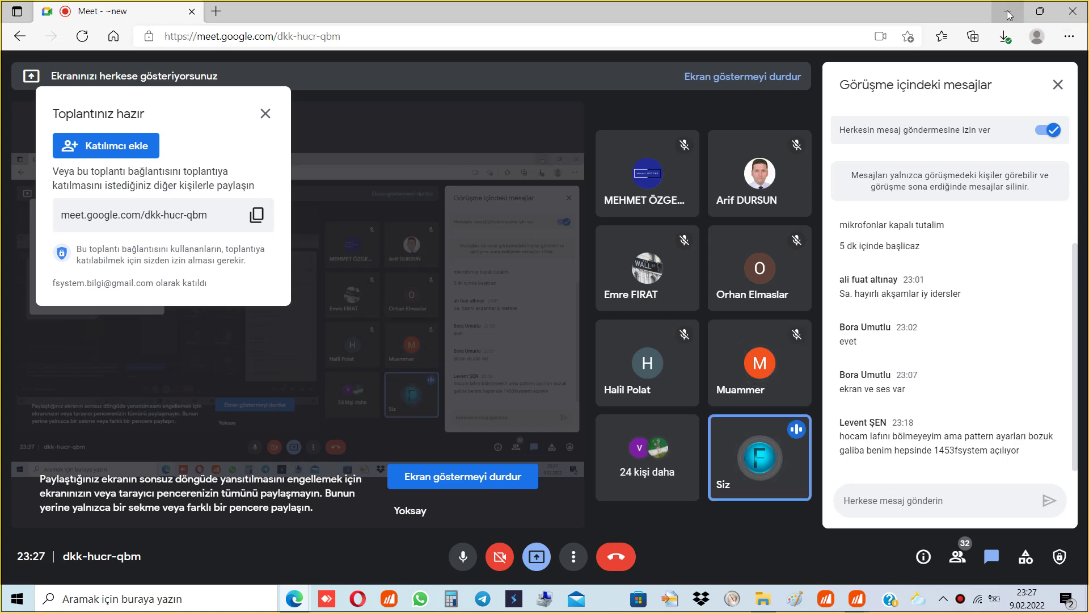
{"action": "left_click", "coordinate": [1009, 15]}
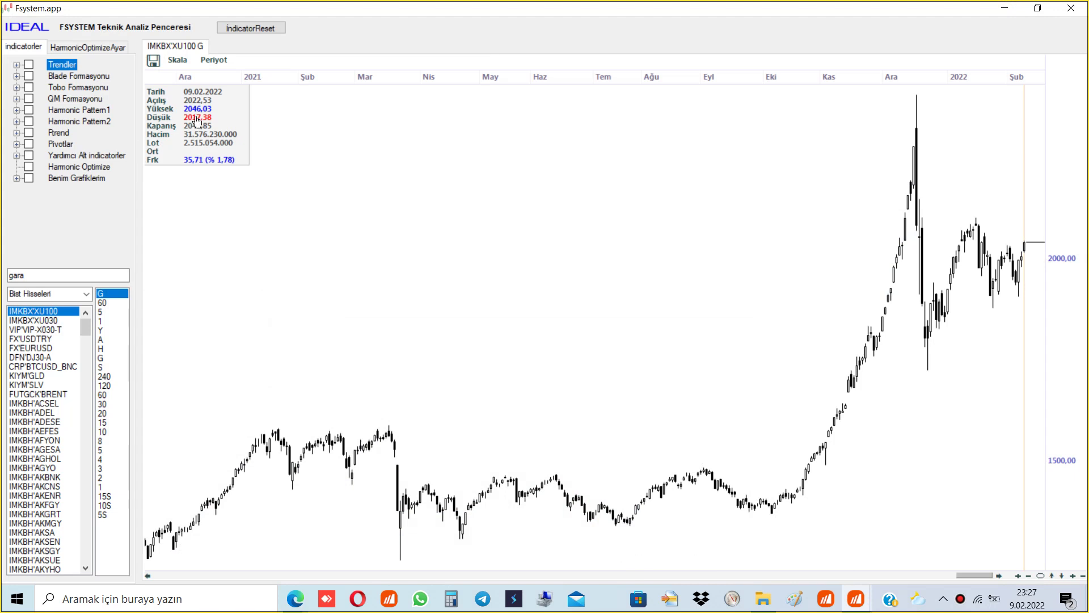
Step: Show Kısa Vadeli Trend on the XU100 chart and examine its trend, support and resistance values
{"action": "left_click", "coordinate": [16, 64]}
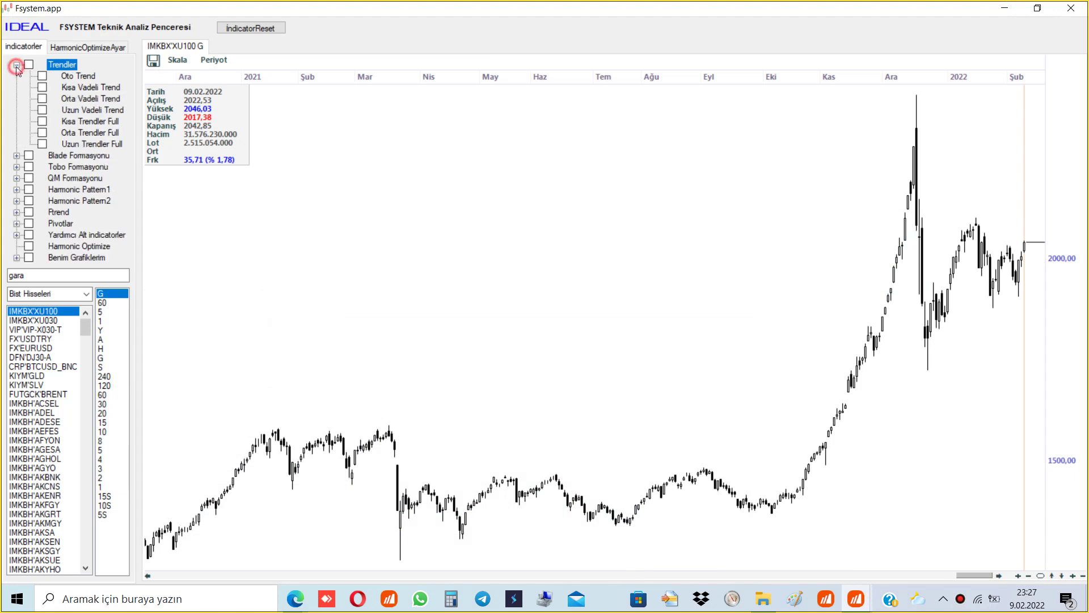
{"action": "left_click", "coordinate": [43, 88]}
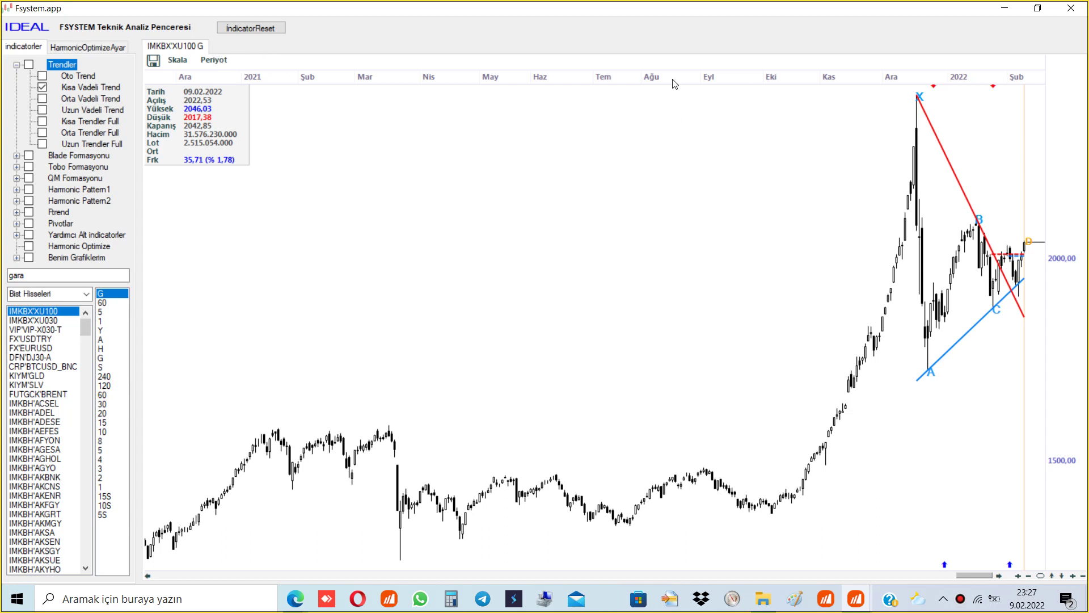
{"action": "scroll", "coordinate": [673, 84], "scroll_direction": "up", "scroll_amount": 3}
{"action": "scroll", "coordinate": [638, 86], "scroll_direction": "down", "scroll_amount": 3}
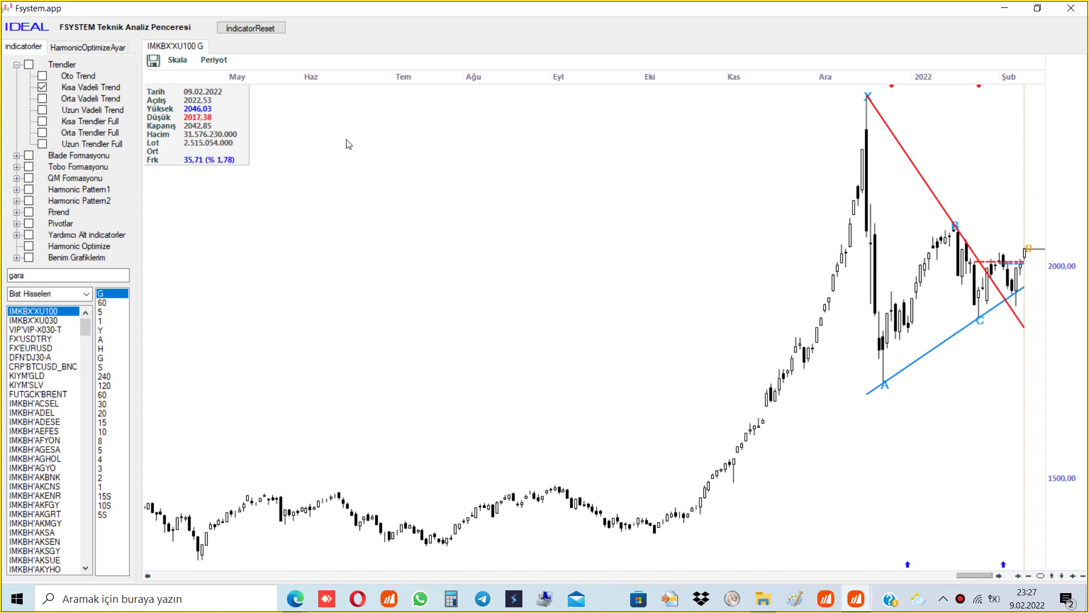
{"action": "left_click", "coordinate": [188, 140]}
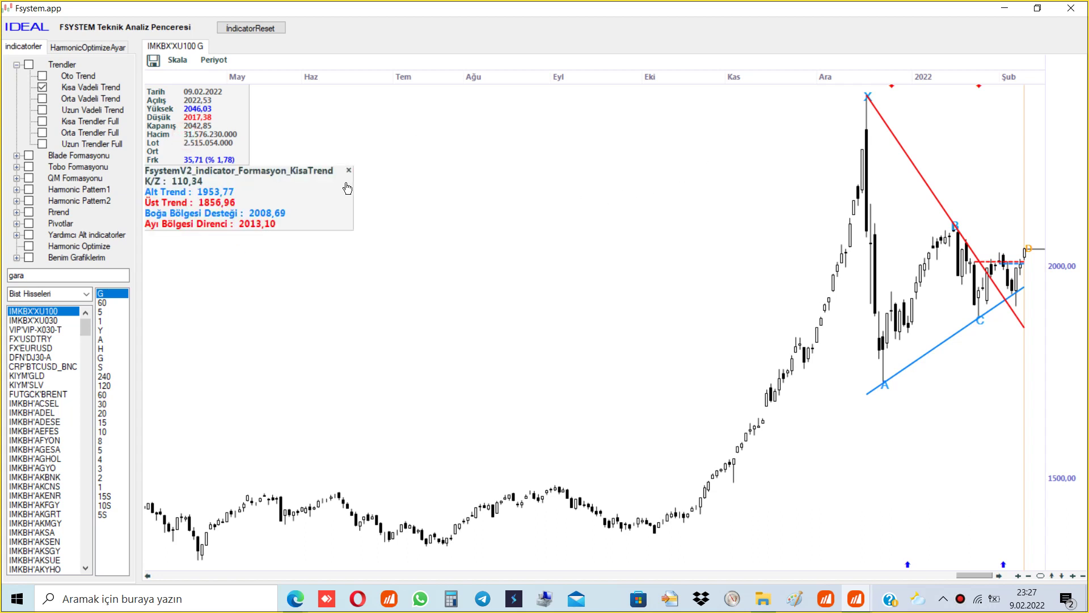
{"action": "mouse_move", "coordinate": [351, 178]}
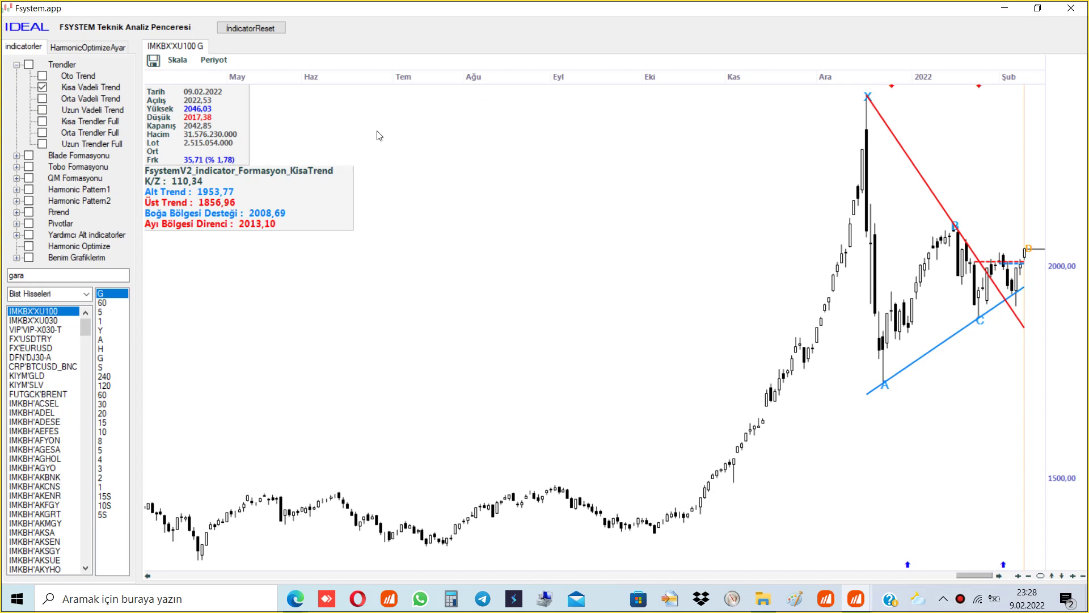
{"action": "left_click_drag", "start_coordinate": [960, 78], "coordinate": [967, 79]}
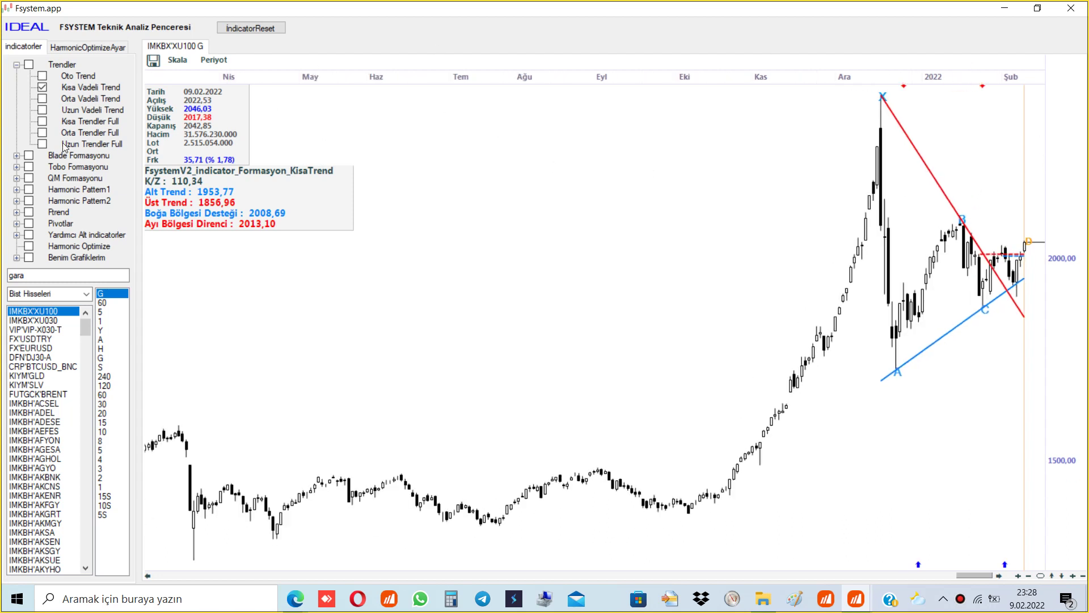
Step: Replace Kısa Vadeli Trend with the Ftrend indicator on the XU100 chart
{"action": "left_click", "coordinate": [42, 88]}
{"action": "left_click", "coordinate": [17, 65]}
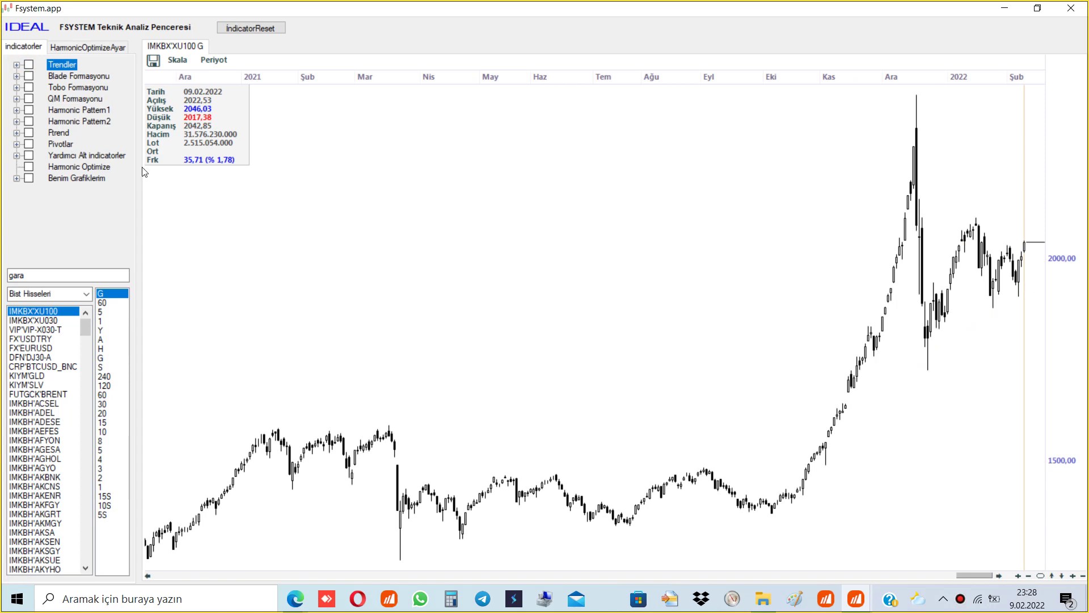
{"action": "left_click", "coordinate": [17, 132]}
{"action": "left_click", "coordinate": [42, 145]}
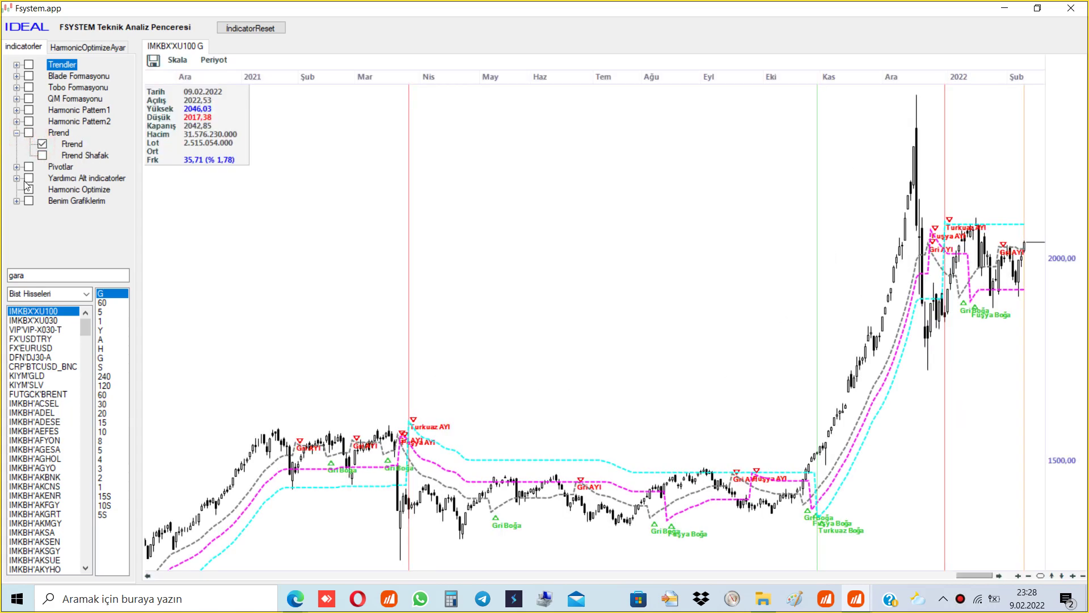
Step: Preview the Trend Yon and Güç Dedektörü auxiliary indicators together under the XU100 Ftrend chart, and remove them
{"action": "left_click", "coordinate": [17, 178]}
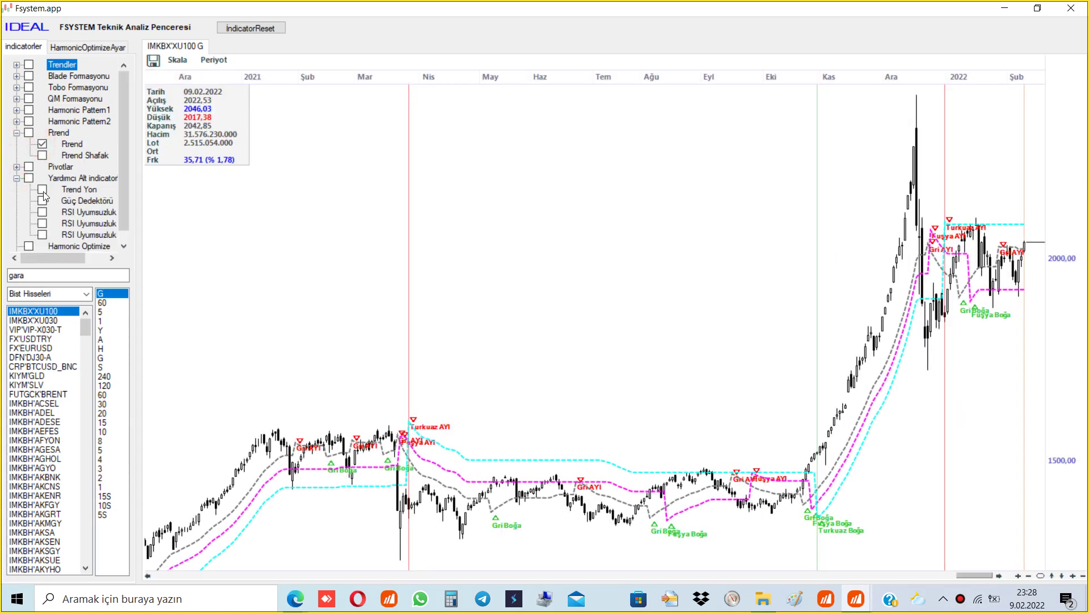
{"action": "left_click", "coordinate": [42, 190]}
{"action": "left_click", "coordinate": [42, 201]}
{"action": "left_click", "coordinate": [42, 212]}
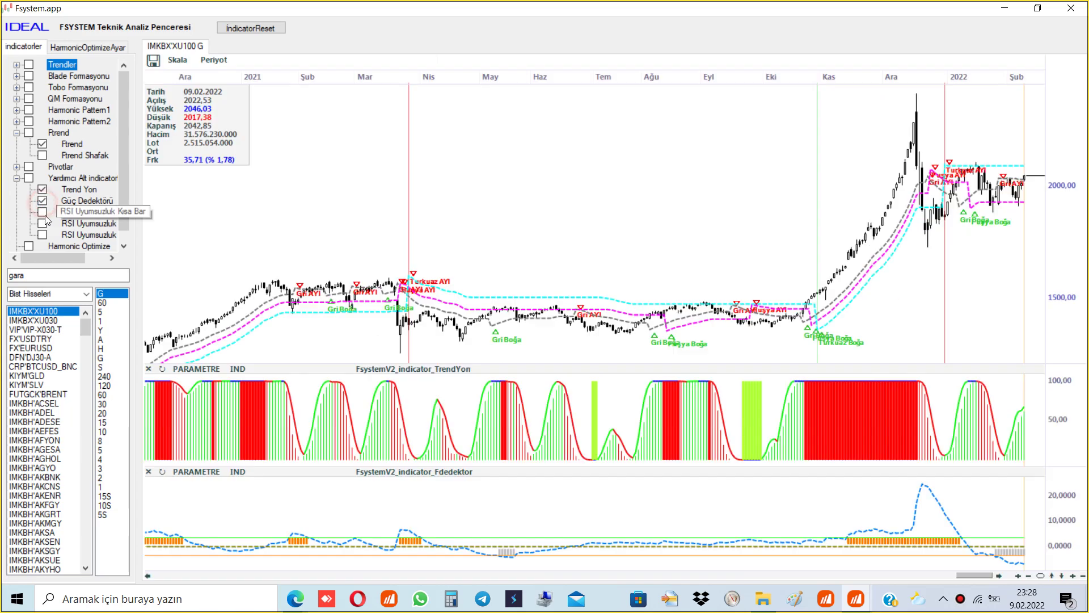
{"action": "left_click", "coordinate": [42, 213]}
{"action": "left_click", "coordinate": [42, 201]}
{"action": "left_click", "coordinate": [42, 190]}
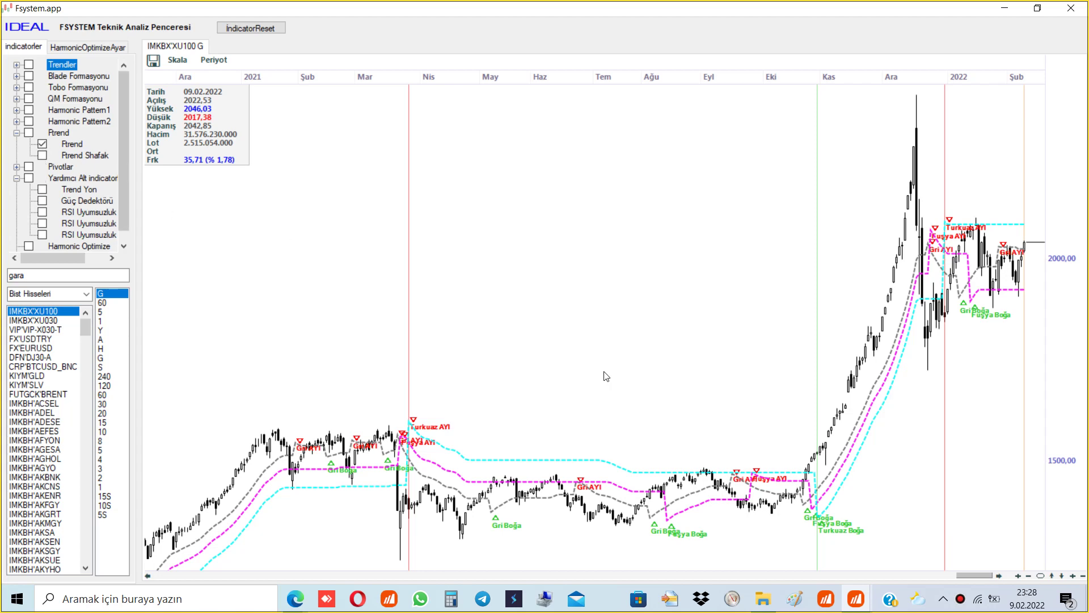
Step: Preview Trend Yon and Güç Dedektörü one at a time, leaving only Ftrend, and minimize the analysis window
{"action": "left_click", "coordinate": [46, 188]}
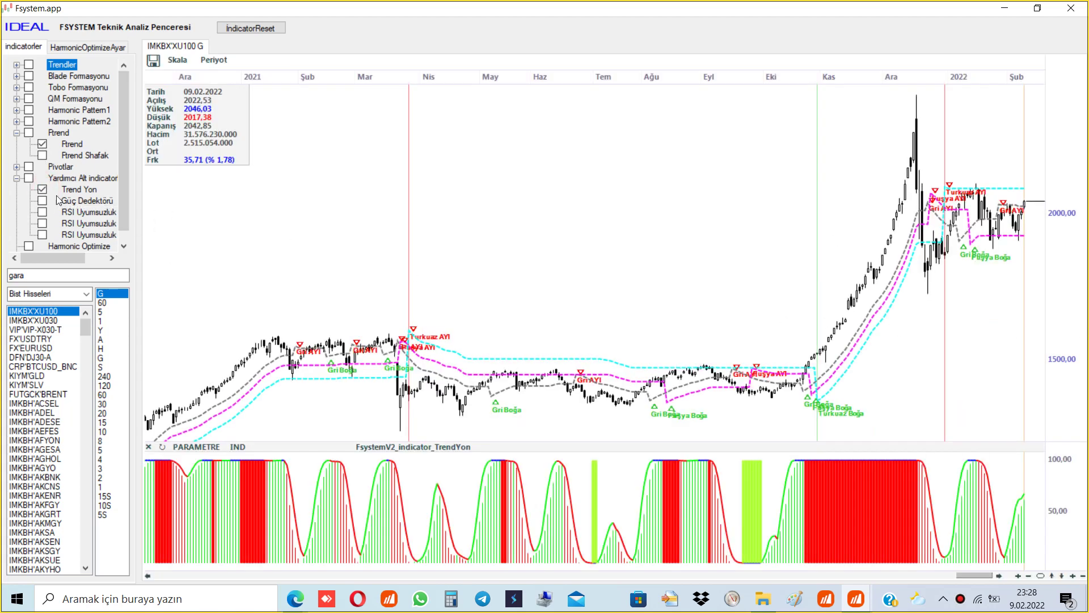
{"action": "left_click", "coordinate": [42, 191]}
{"action": "left_click", "coordinate": [43, 200]}
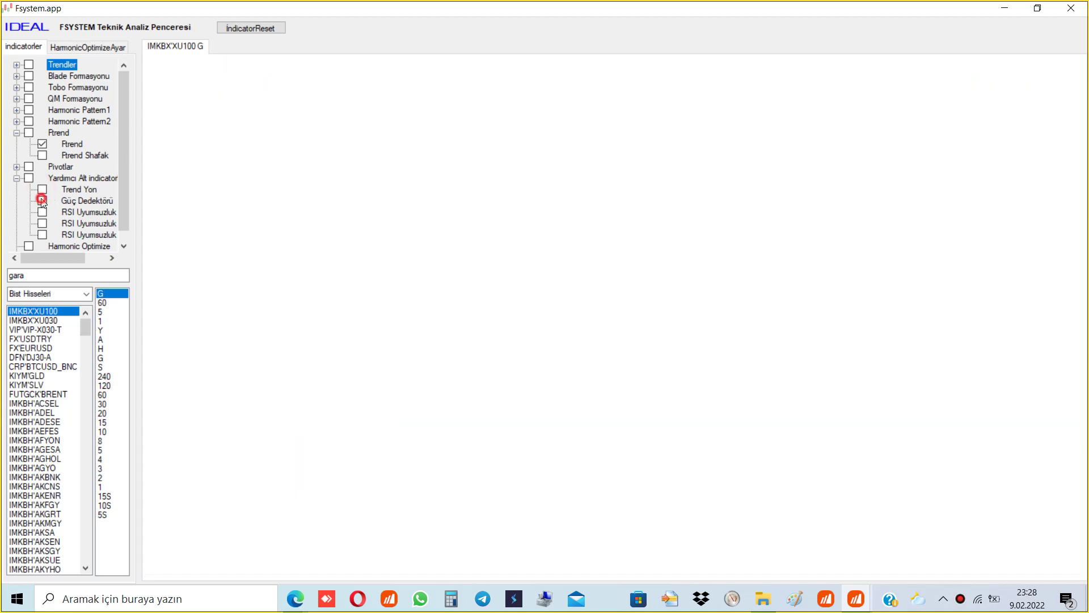
{"action": "left_click", "coordinate": [43, 203]}
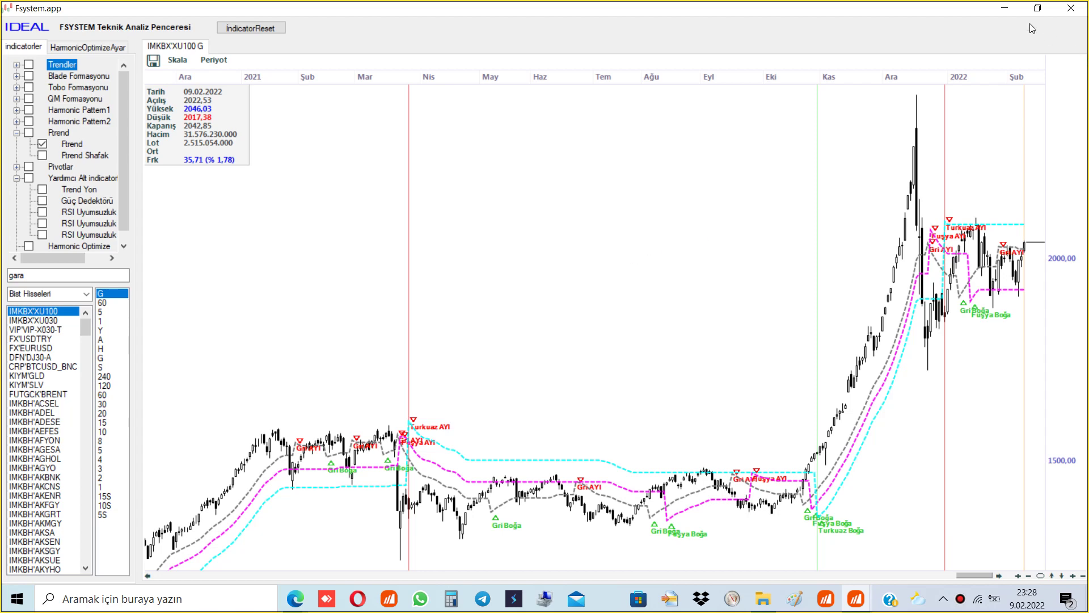
{"action": "left_click", "coordinate": [1005, 8]}
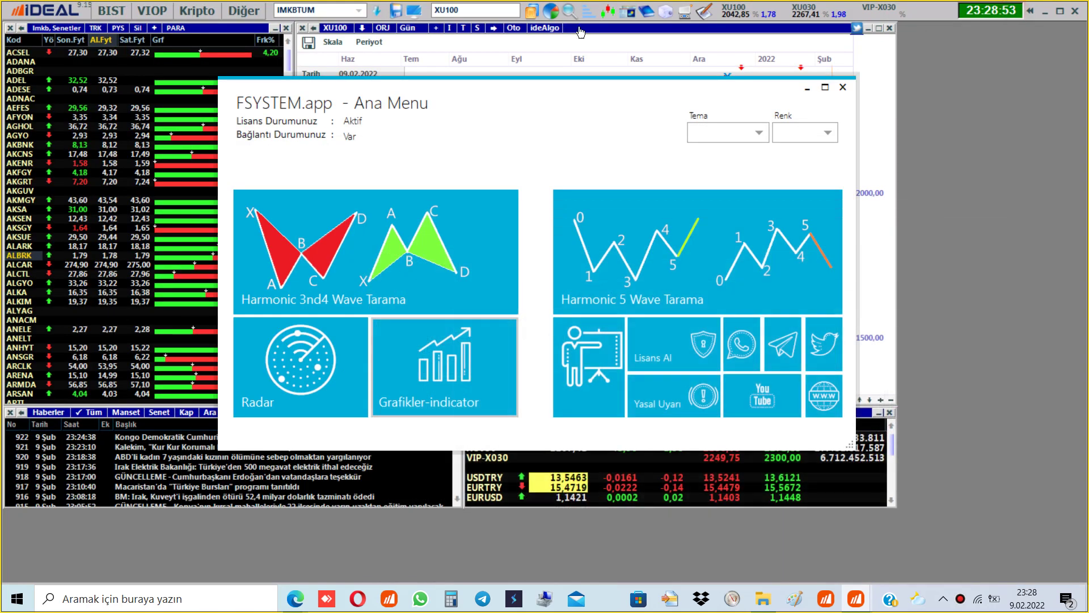
Step: Show where FSYSTEM Paneli is found among the XU100 chart's system options, and return to the FSYSTEM.app Ana Menu
{"action": "left_click_drag", "start_coordinate": [523, 118], "coordinate": [522, 189]}
{"action": "left_click", "coordinate": [475, 30]}
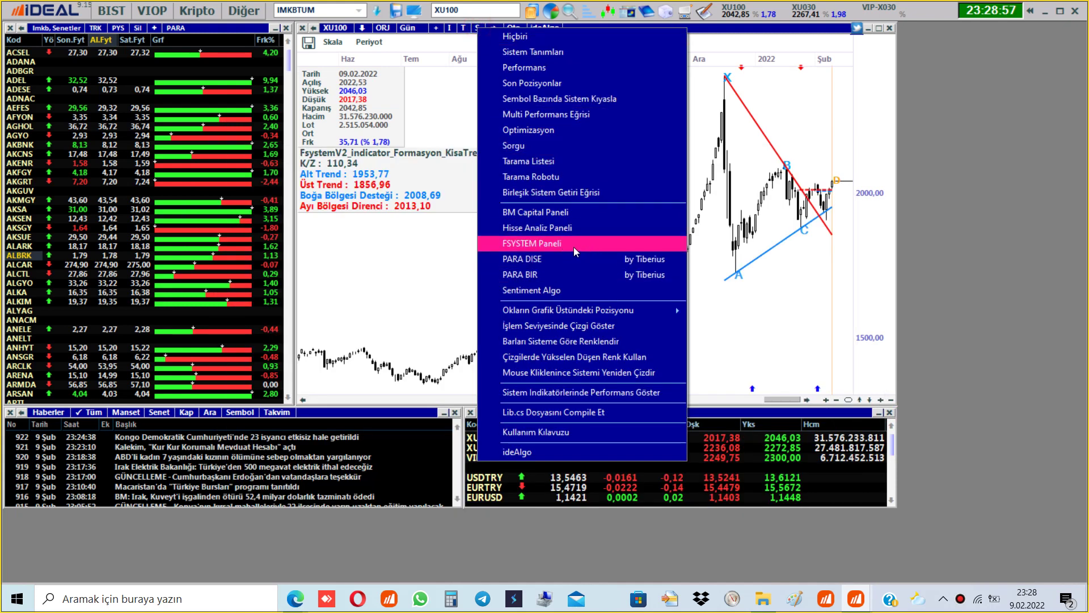
{"action": "left_click", "coordinate": [868, 596]}
{"action": "left_click", "coordinate": [832, 536]}
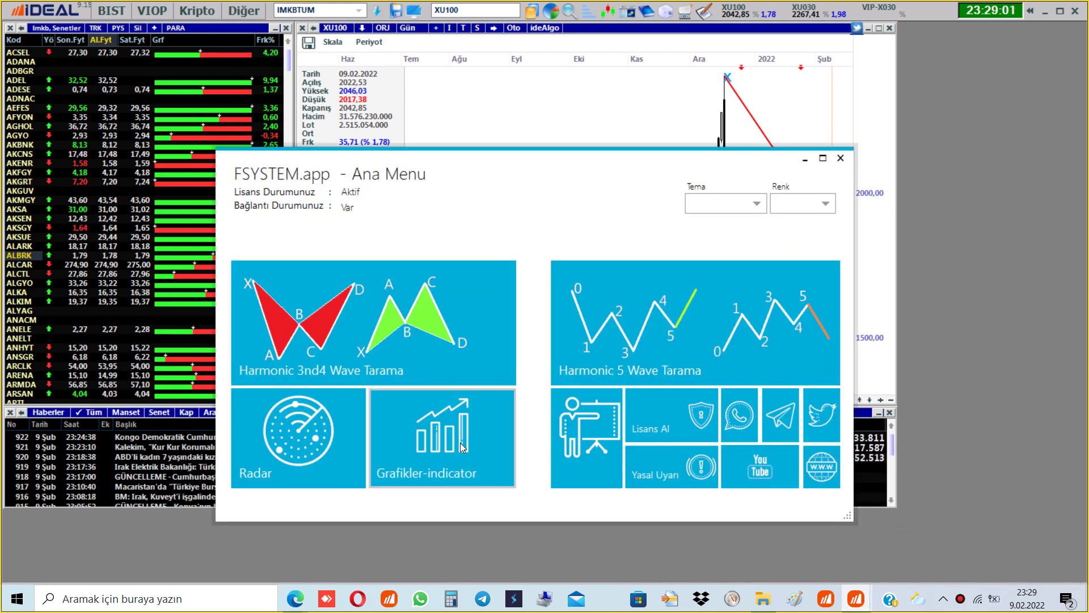
Step: Bring up the open Fsystem.app analysis window with the XU100 Ftrend chart and close it
{"action": "left_click", "coordinate": [868, 594]}
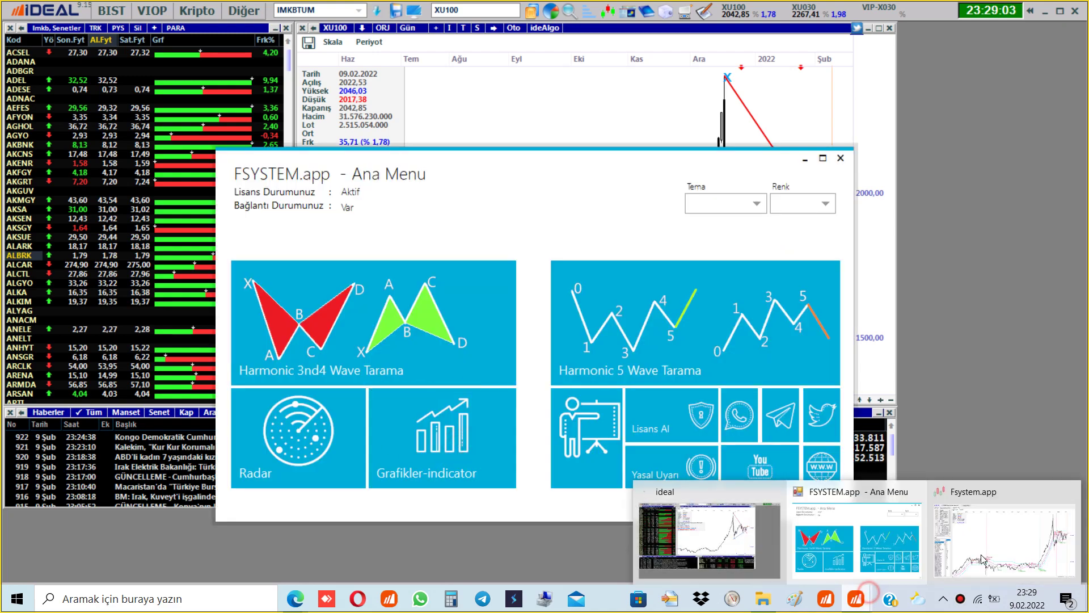
{"action": "left_click", "coordinate": [960, 553]}
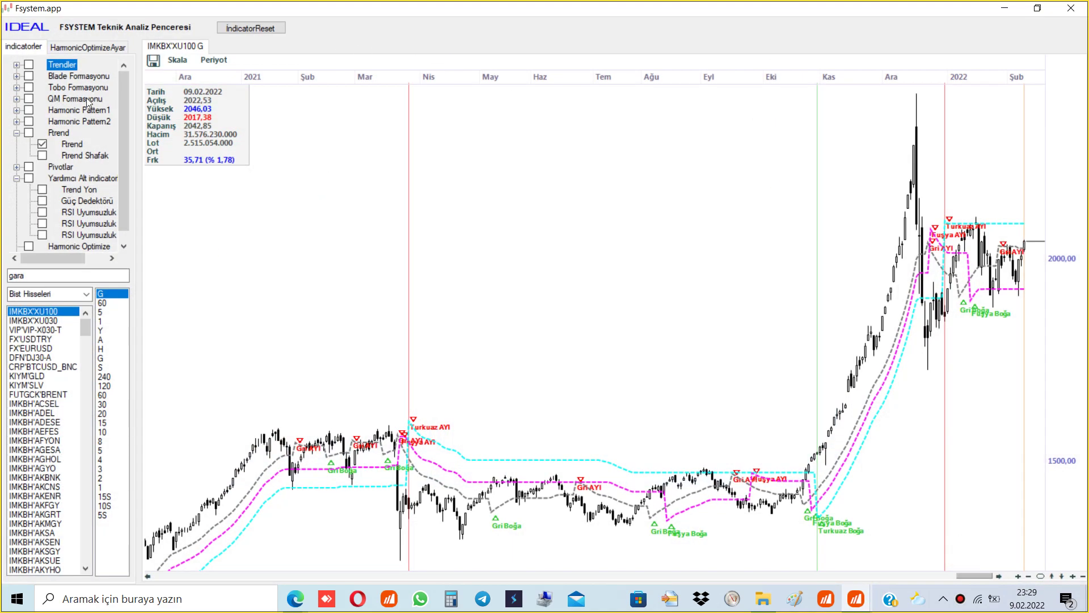
{"action": "left_click", "coordinate": [1072, 8]}
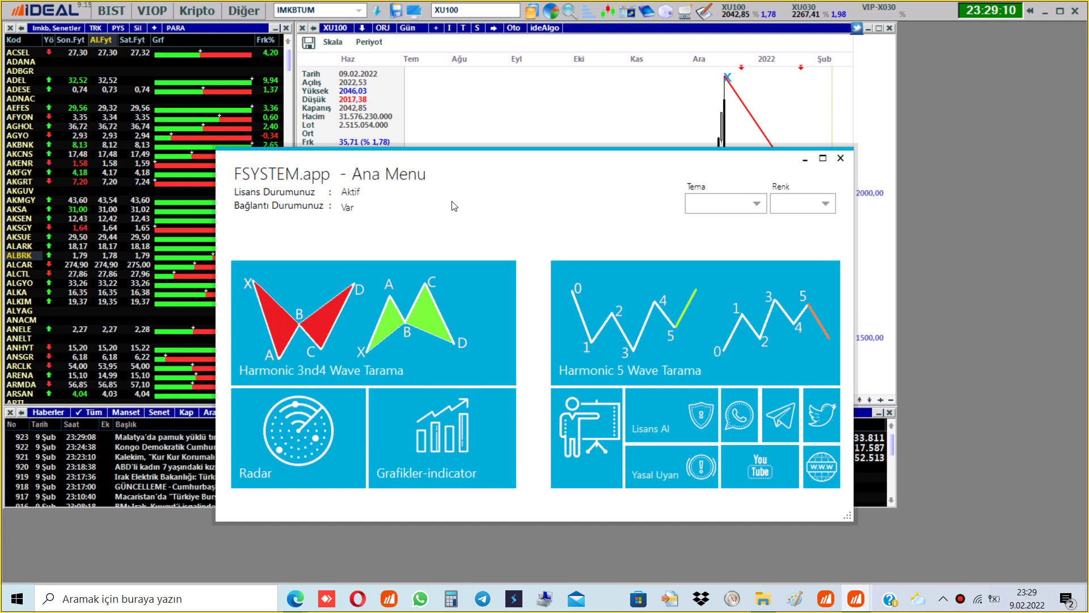
Step: Reposition the Ana Menu window, open a fresh Grafikler-indicator analysis window from it and maximize it
{"action": "left_click_drag", "start_coordinate": [530, 187], "coordinate": [562, 131]}
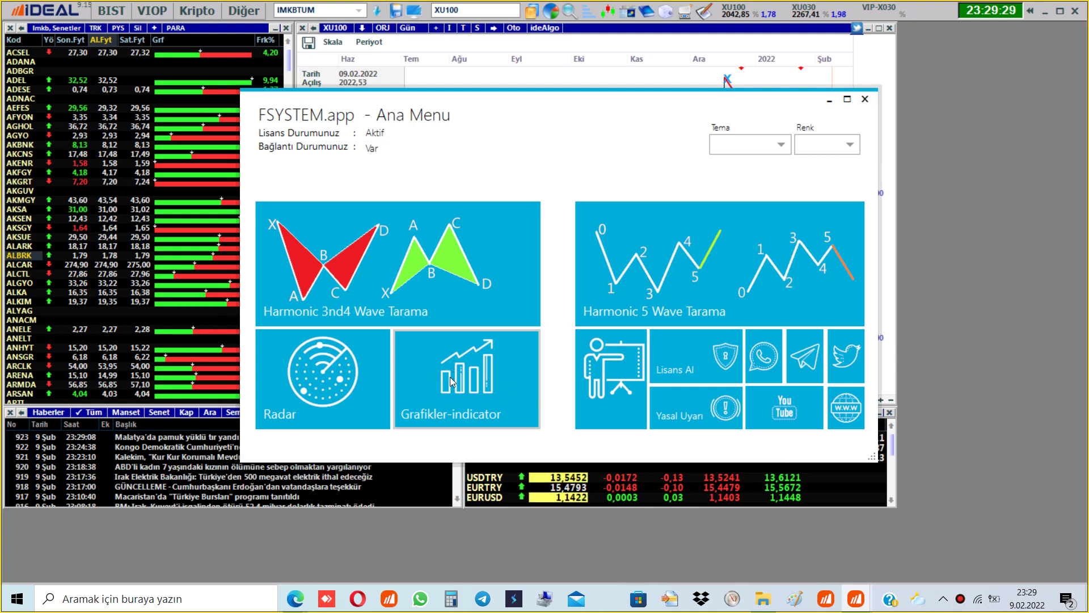
{"action": "left_click_drag", "start_coordinate": [533, 119], "coordinate": [574, 148]}
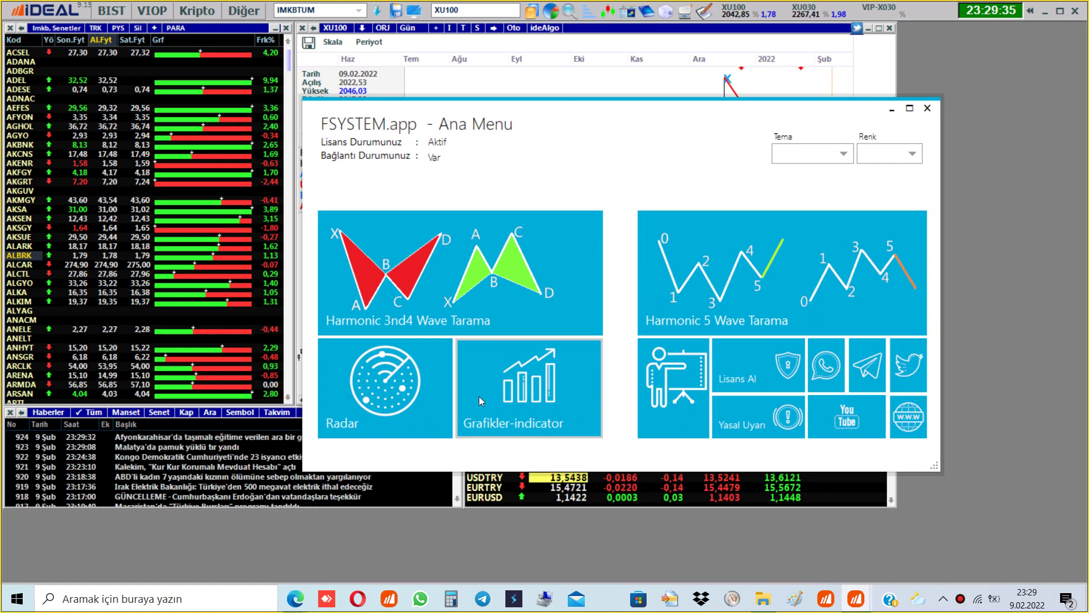
{"action": "left_click", "coordinate": [510, 387]}
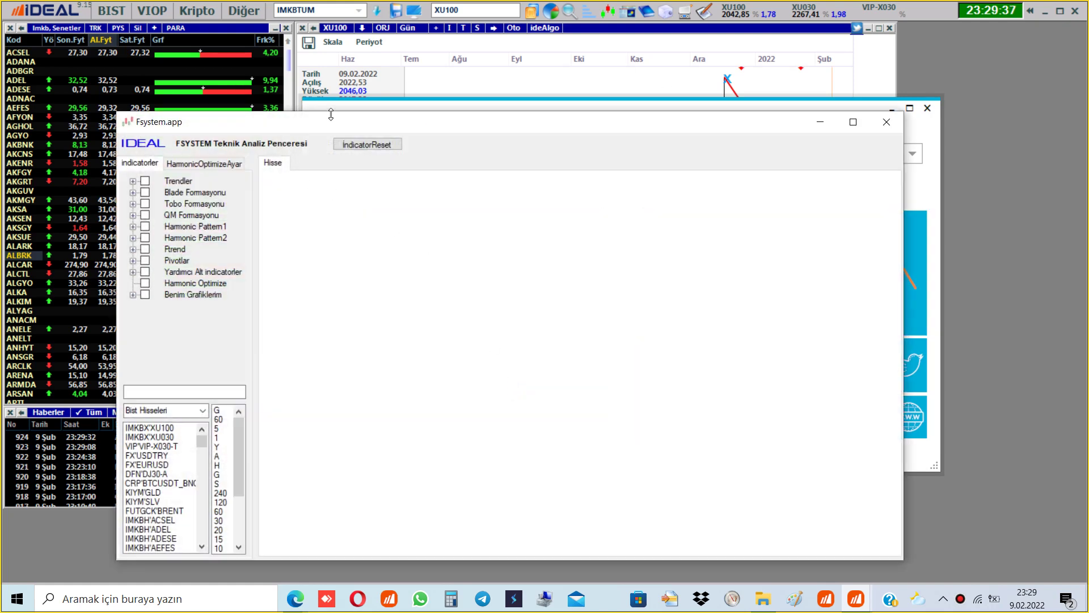
{"action": "double_click", "coordinate": [329, 121]}
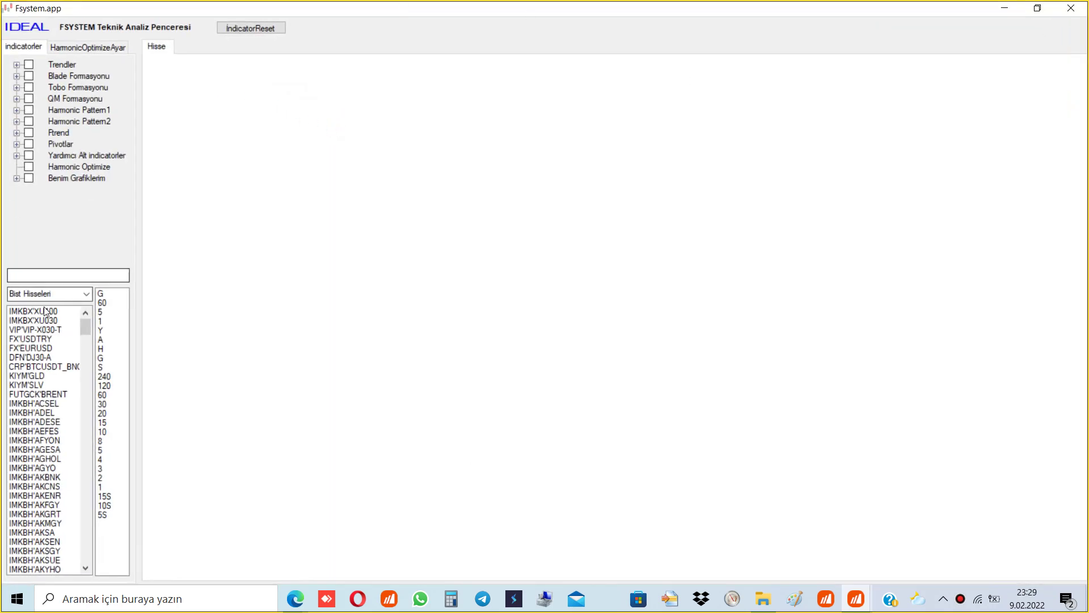
Step: Expand the Trendler indicator group and select IMKBX'XU100 as the symbol to chart
{"action": "left_click", "coordinate": [16, 65]}
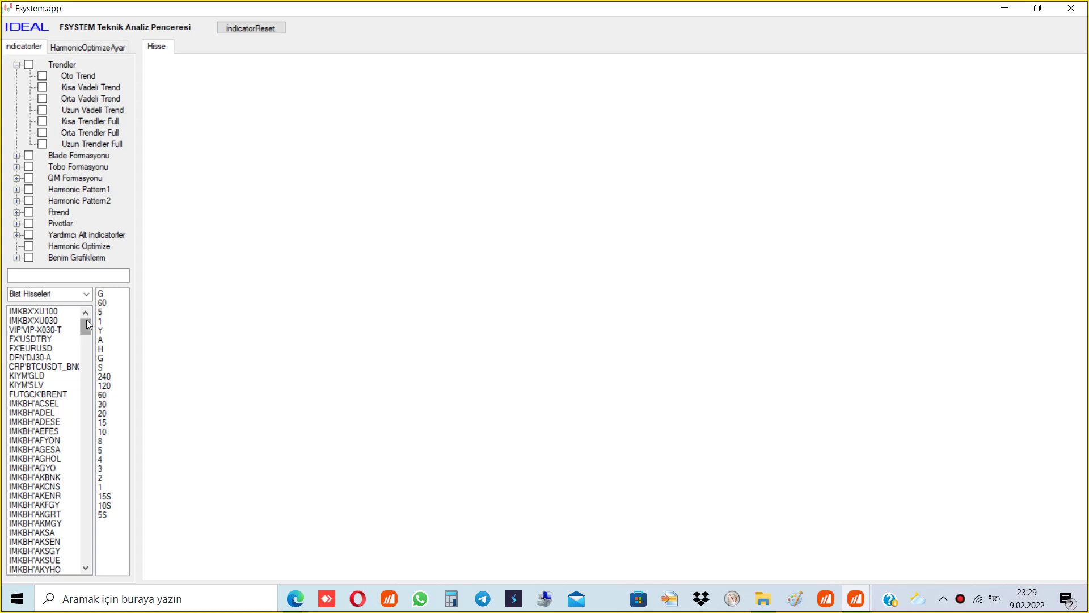
{"action": "left_click", "coordinate": [55, 312]}
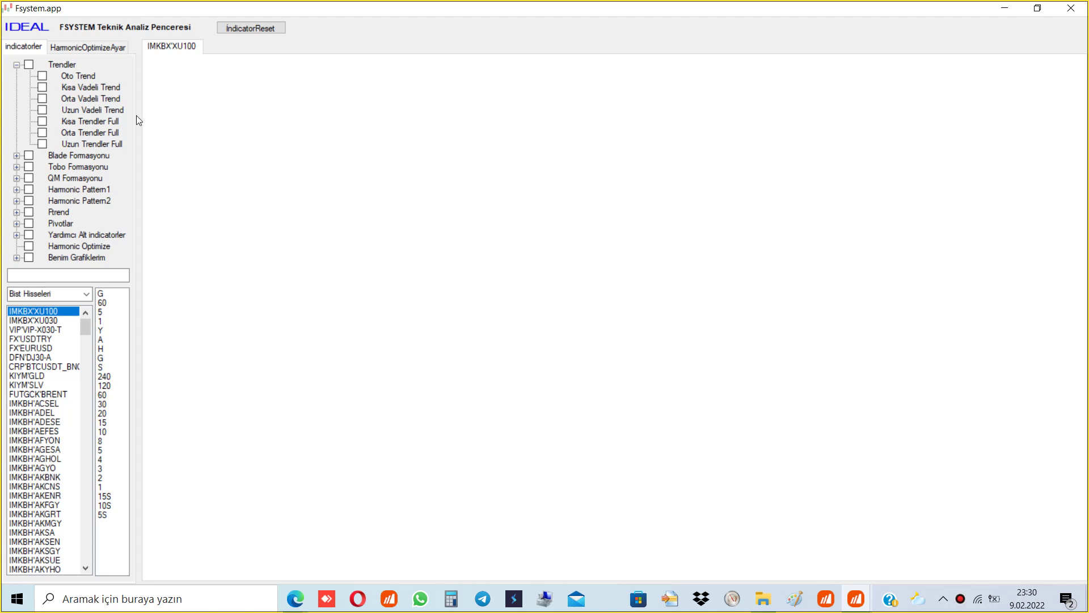
Step: Choose the G period for XU100 and remove the Formasyon_KisaTrend indicator from the XU100 chart in the iDeal main window
{"action": "left_click", "coordinate": [102, 294]}
{"action": "left_click", "coordinate": [1004, 8]}
{"action": "left_click", "coordinate": [532, 62]}
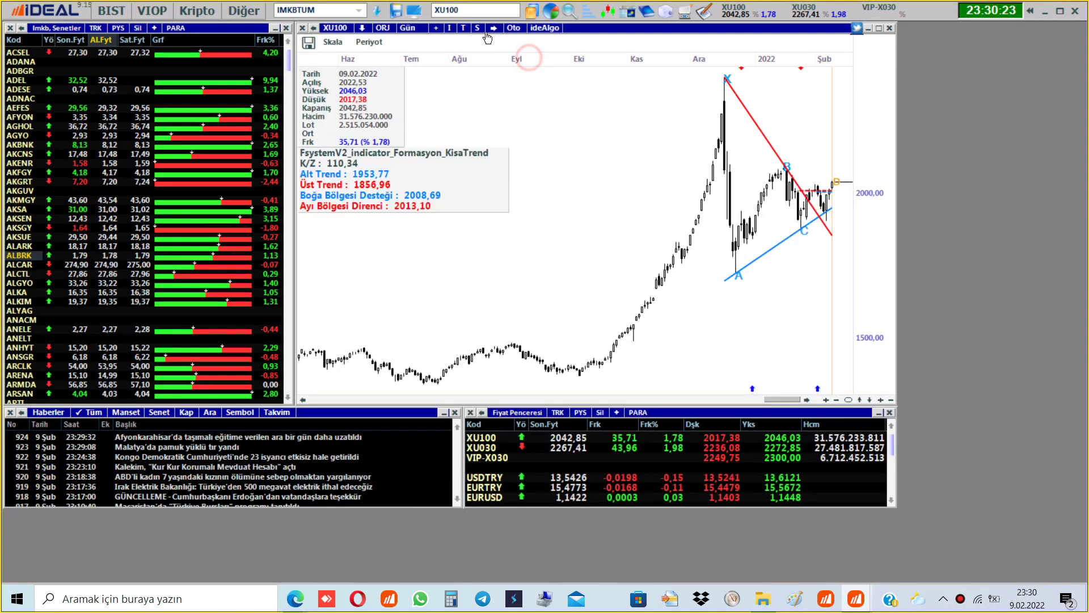
{"action": "left_click", "coordinate": [504, 152]}
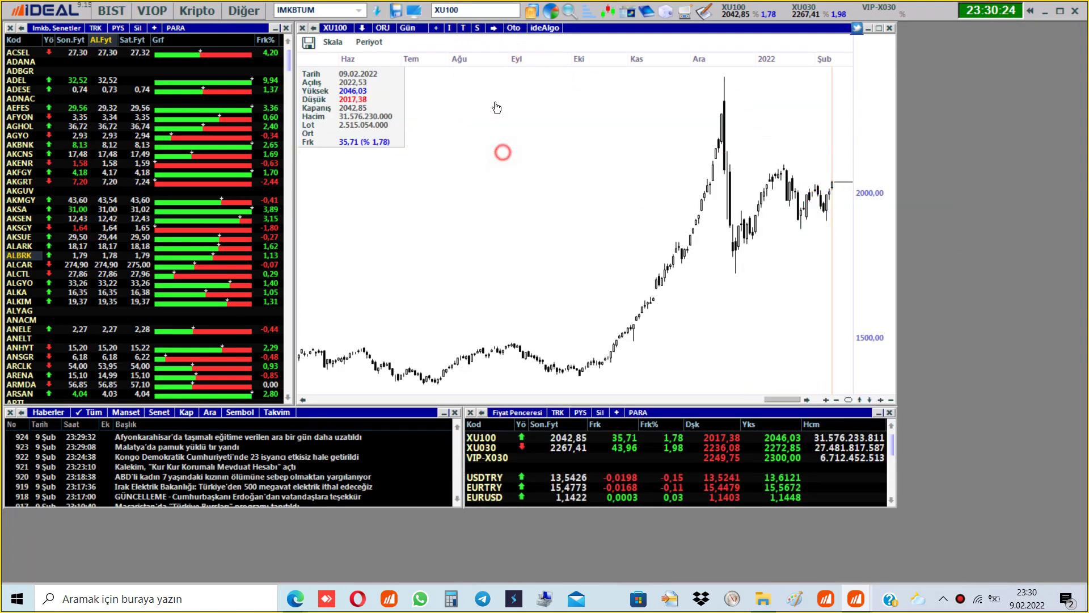
Step: Add the FsystemV3_indicator_QM_5_Large price indicator to the XU100 chart
{"action": "left_click", "coordinate": [449, 27]}
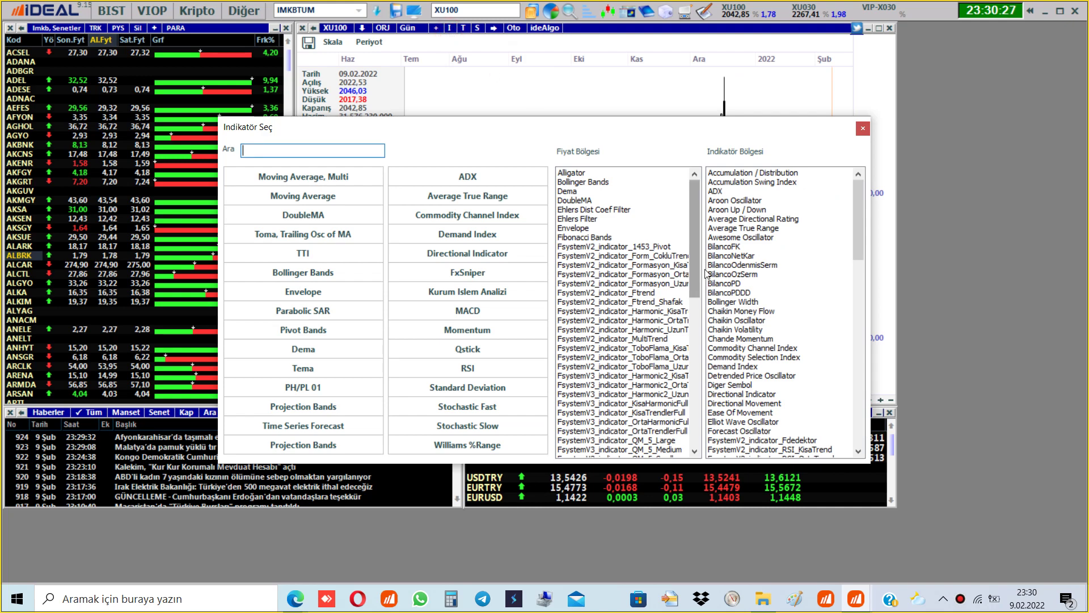
{"action": "left_click", "coordinate": [695, 352]}
{"action": "scroll", "coordinate": [666, 255], "scroll_direction": "up", "scroll_amount": 3}
{"action": "double_click", "coordinate": [661, 256]}
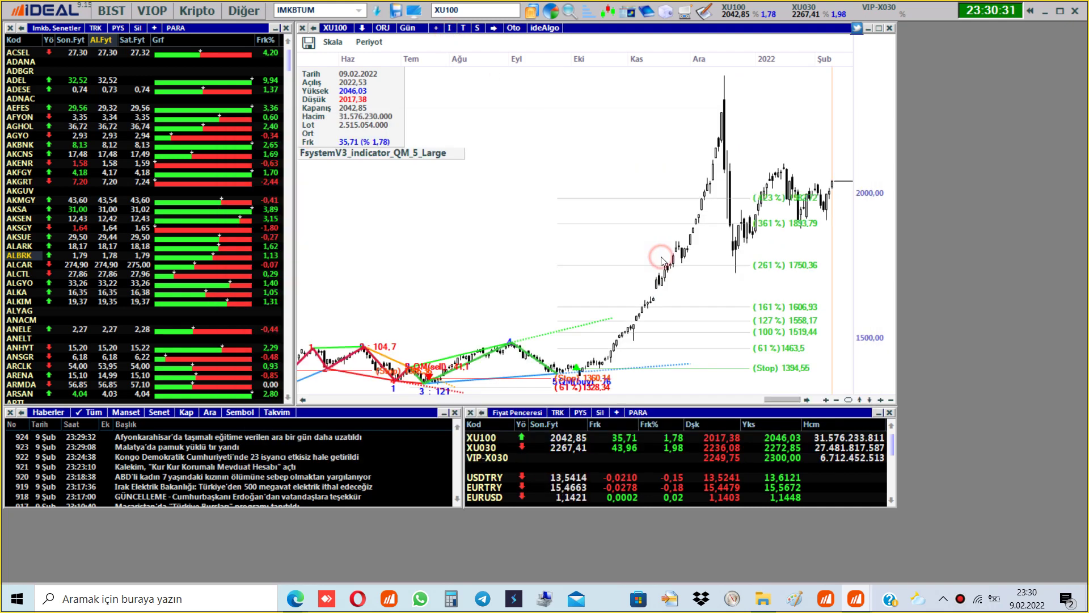
Step: Add the FsystemV3_indicator_QM_5_Small price indicator to the XU100 chart as well
{"action": "left_click", "coordinate": [451, 28]}
{"action": "left_click", "coordinate": [696, 272]}
{"action": "scroll", "coordinate": [699, 294], "scroll_direction": "down", "scroll_amount": 4}
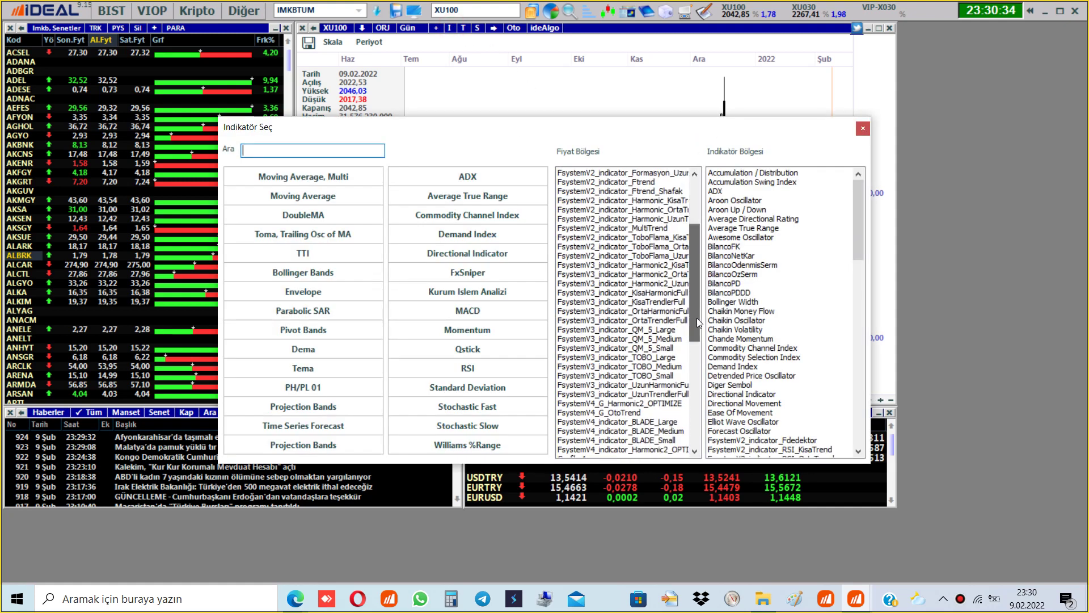
{"action": "double_click", "coordinate": [670, 347]}
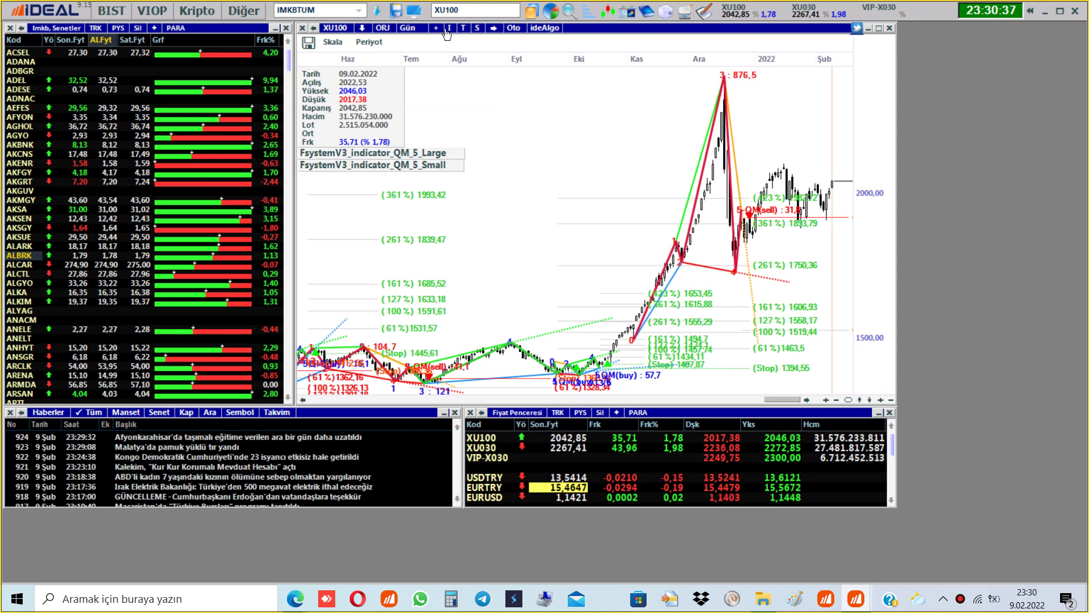
Step: Add the FsystemV3_indicator_TOBO_Medium price indicator to the XU100 chart
{"action": "left_click", "coordinate": [449, 28]}
{"action": "left_click", "coordinate": [697, 343]}
{"action": "scroll", "coordinate": [663, 256], "scroll_direction": "up", "scroll_amount": 4}
{"action": "double_click", "coordinate": [658, 200]}
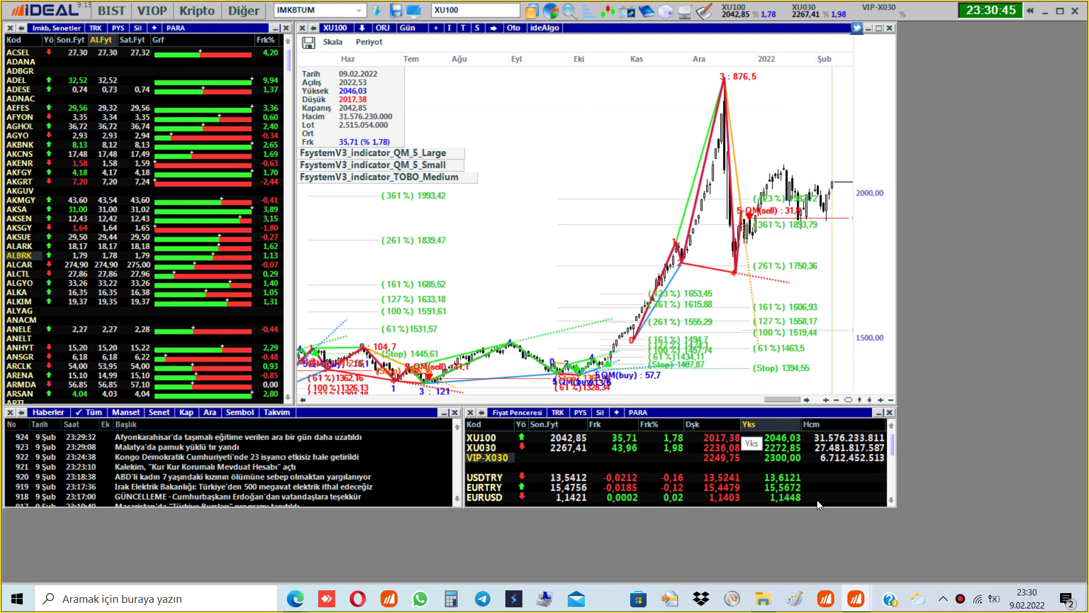
Step: Switch to the Fsystem.app analysis window, collapse the Trendler group, and find the GARAN symbol by searching for "gara"
{"action": "mouse_move", "coordinate": [856, 606]}
{"action": "left_click", "coordinate": [817, 522]}
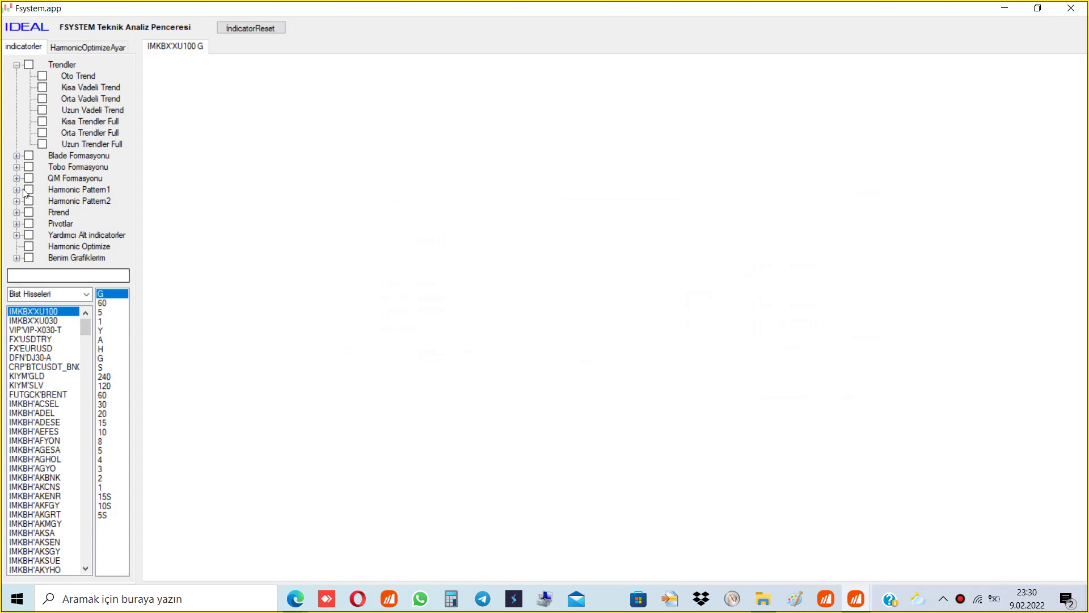
{"action": "left_click", "coordinate": [17, 65]}
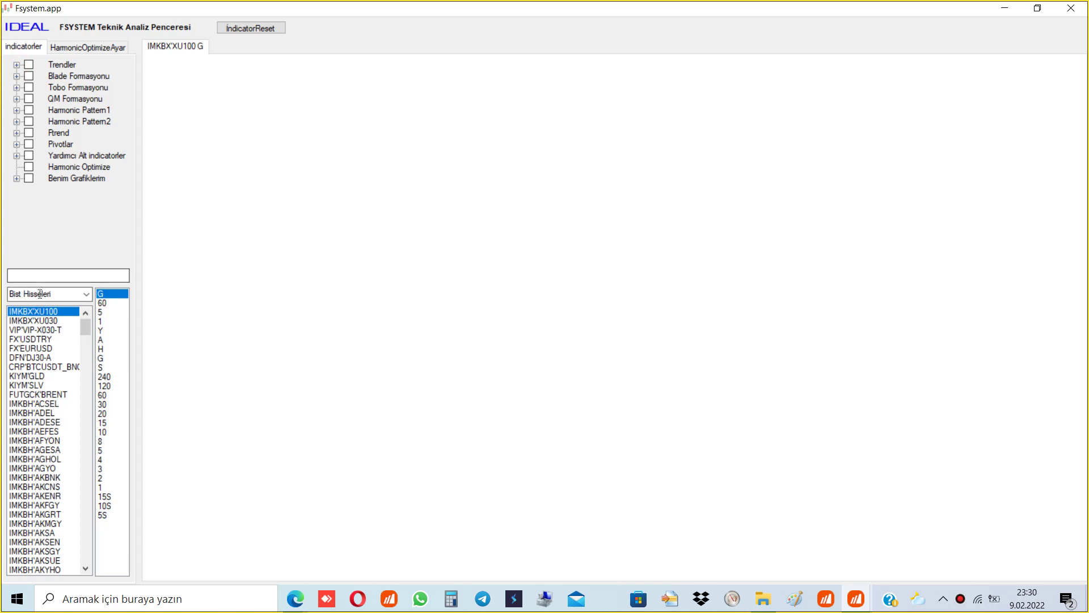
{"action": "left_click", "coordinate": [42, 276]}
{"action": "type", "text": "gara"}
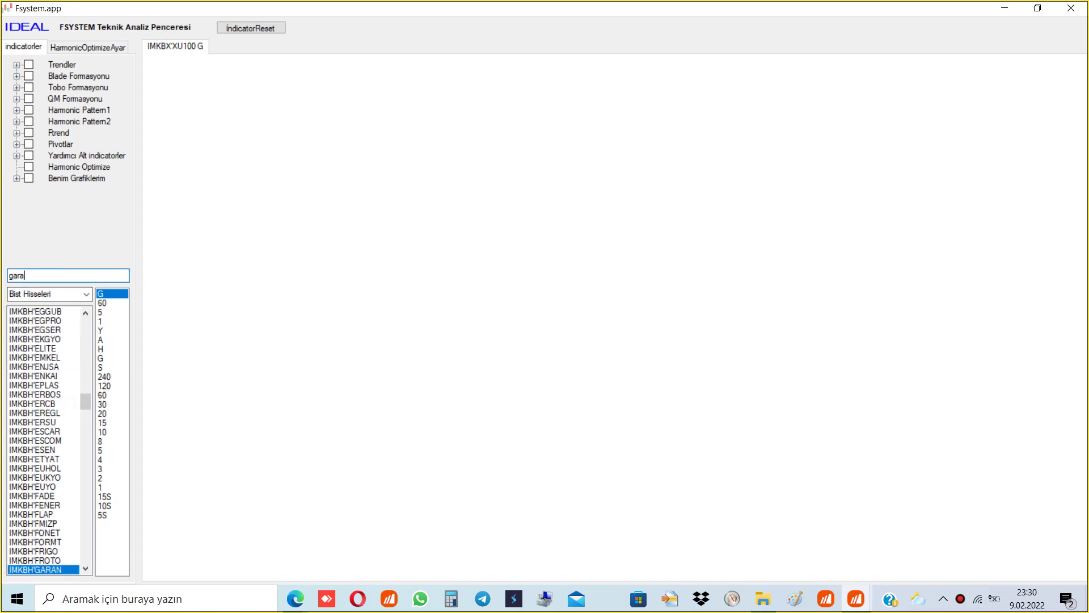
Step: Enable the Small, Medium and Large Tobo formations on the GARAN chart
{"action": "left_click", "coordinate": [16, 88]}
{"action": "left_click", "coordinate": [42, 99]}
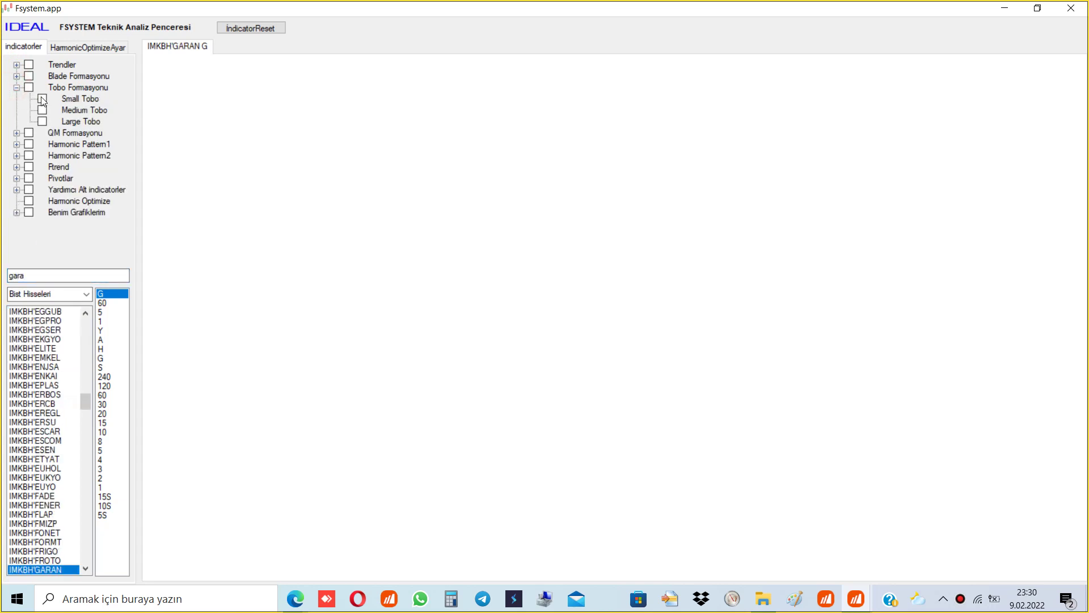
{"action": "left_click", "coordinate": [42, 121]}
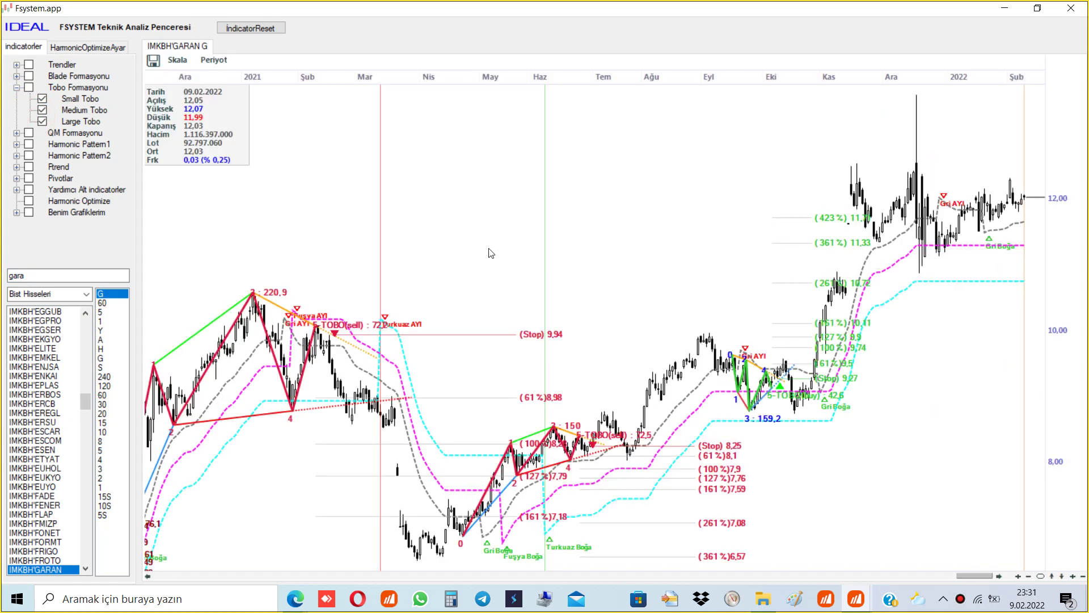
{"action": "left_click", "coordinate": [573, 310]}
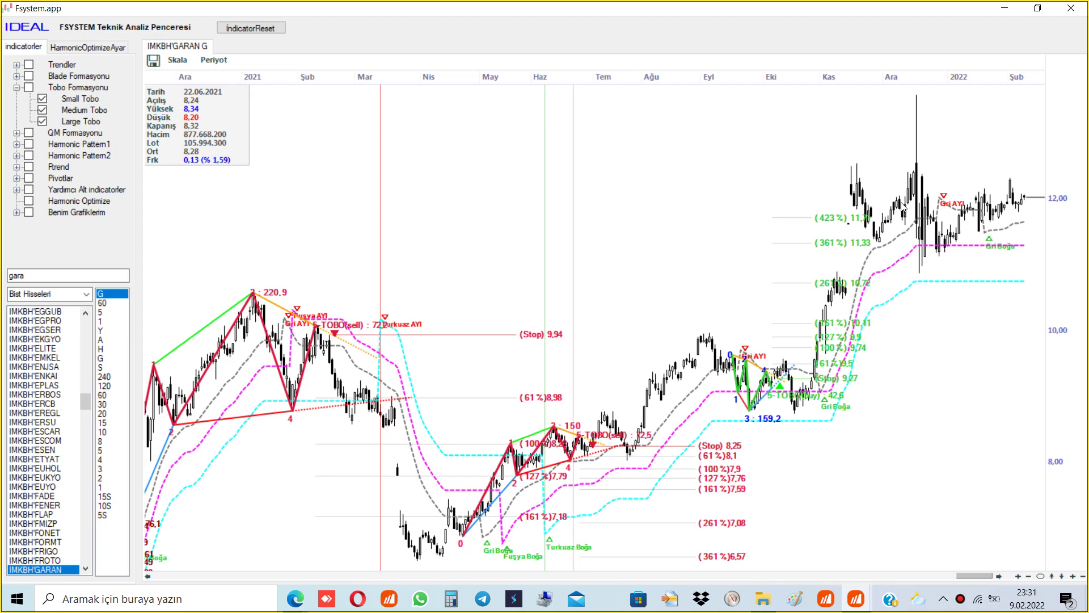
Step: Go through the symbols from EGSER to EPLAS one by one to examine their Tobo formations
{"action": "left_click", "coordinate": [36, 330]}
{"action": "key", "text": "Down"}
{"action": "key", "text": "Down"}
{"action": "key", "text": "Down"}
{"action": "key", "text": "Down"}
{"action": "key", "text": "Down"}
{"action": "key", "text": "Down"}
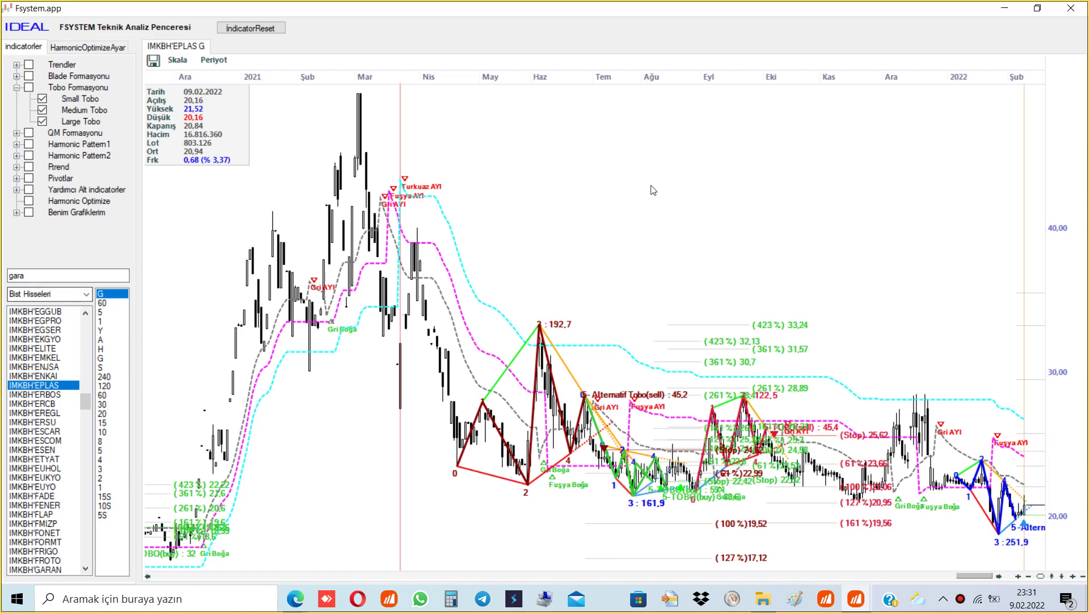
Step: Switch to the iDeal main window and view the system options available for the XU100 chart
{"action": "left_click", "coordinate": [1004, 8]}
{"action": "left_click", "coordinate": [578, 97]}
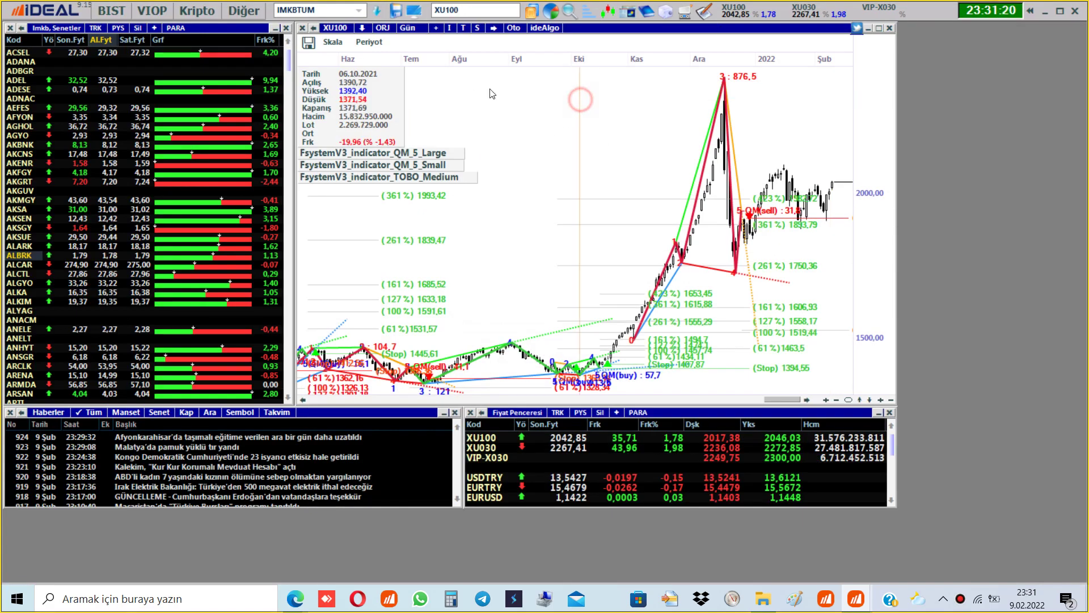
{"action": "left_click", "coordinate": [478, 29]}
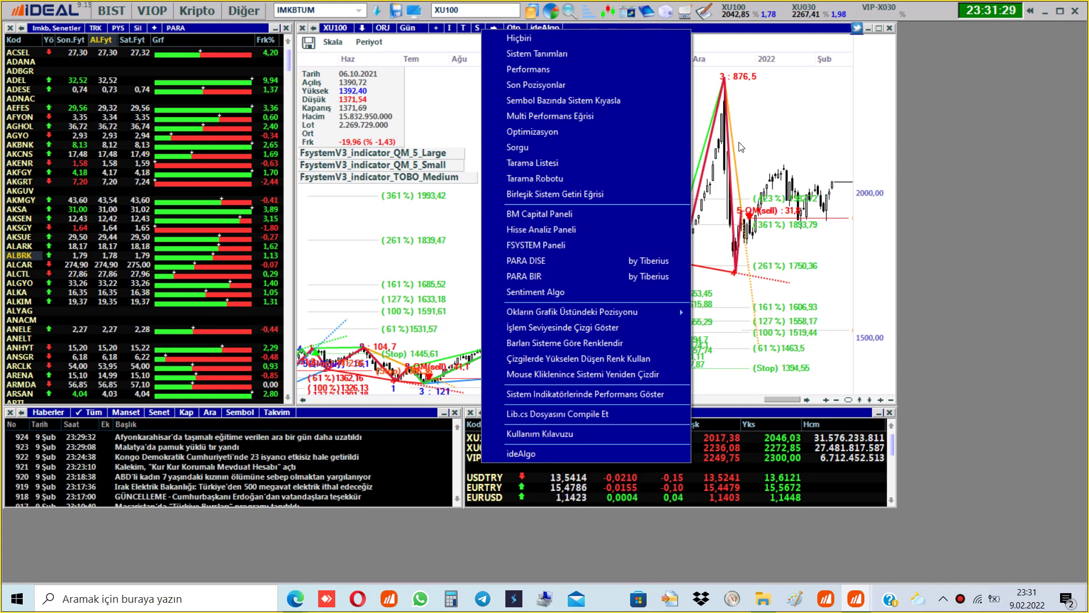
{"action": "left_click", "coordinate": [781, 123]}
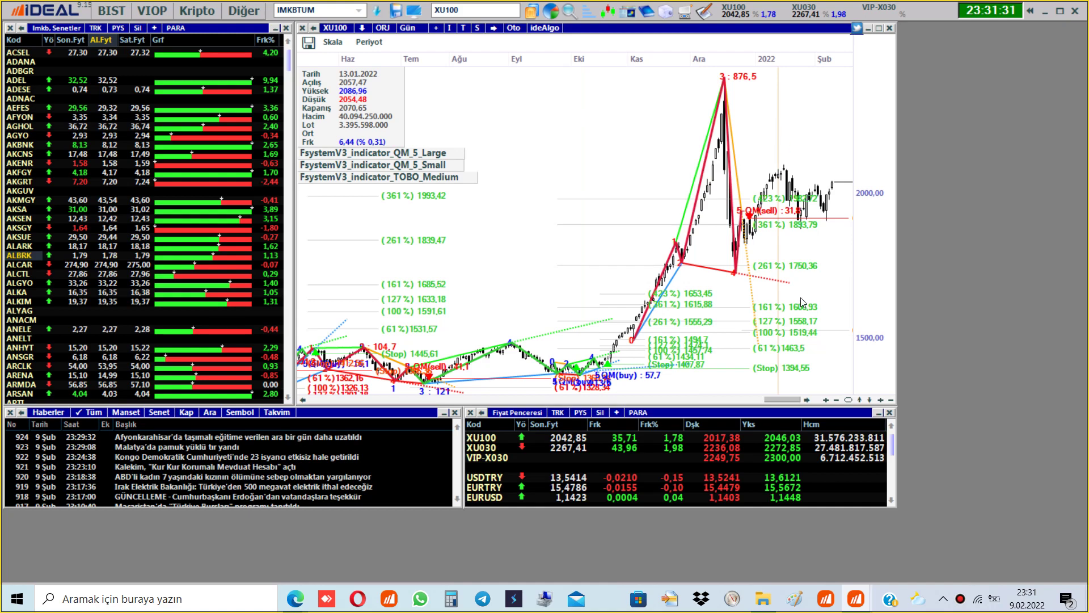
Step: Bring up the FSYSTEM.app Ana Menu window and reposition it over the charts to view its module tiles
{"action": "mouse_move", "coordinate": [856, 598]}
{"action": "left_click", "coordinate": [885, 558]}
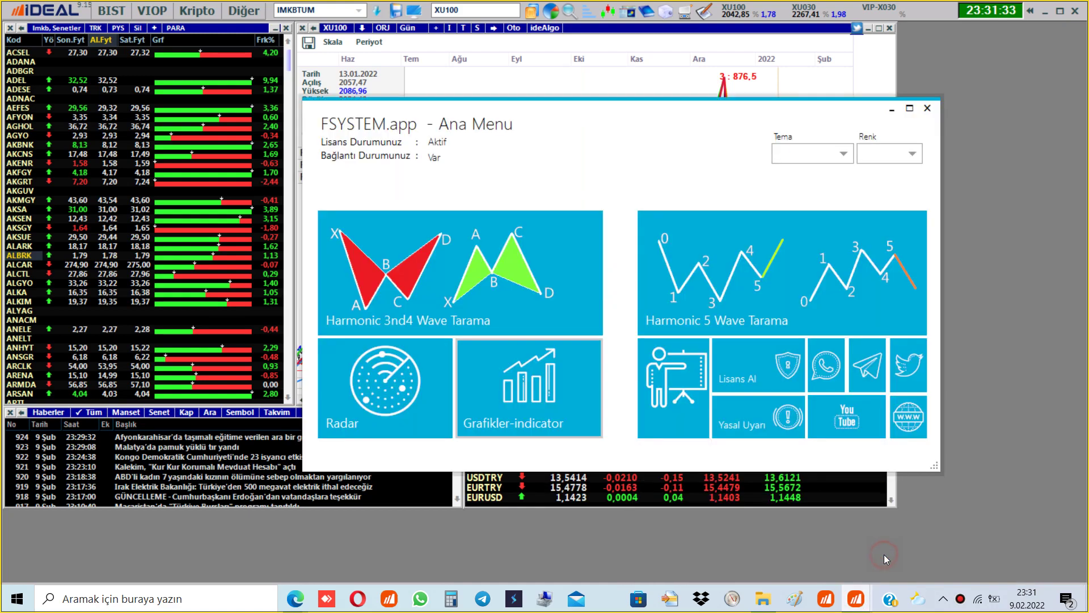
{"action": "left_click_drag", "start_coordinate": [644, 161], "coordinate": [532, 131]}
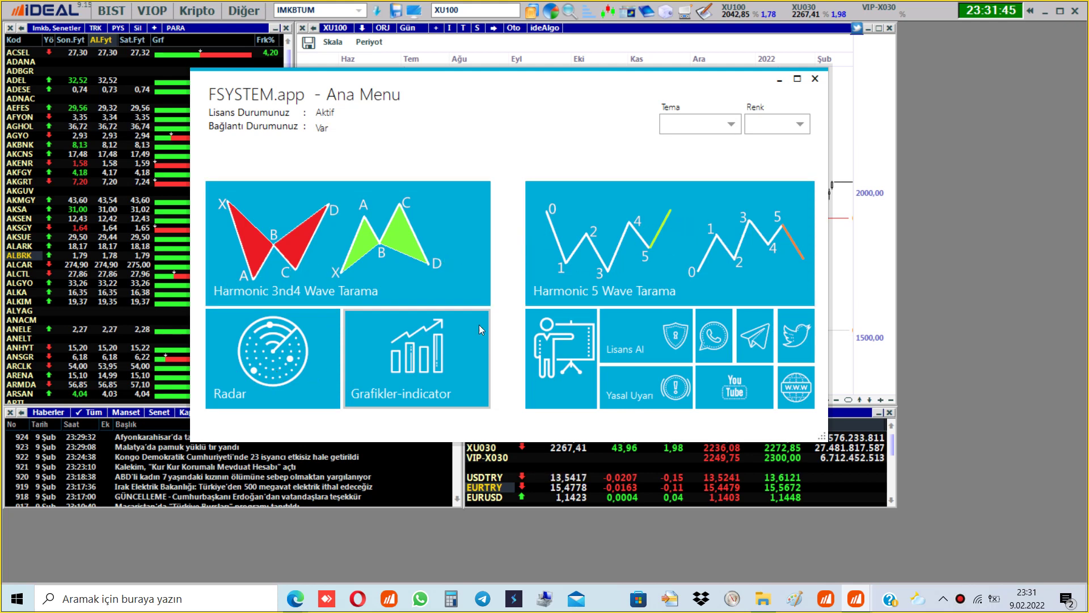
{"action": "left_click_drag", "start_coordinate": [523, 109], "coordinate": [549, 132]}
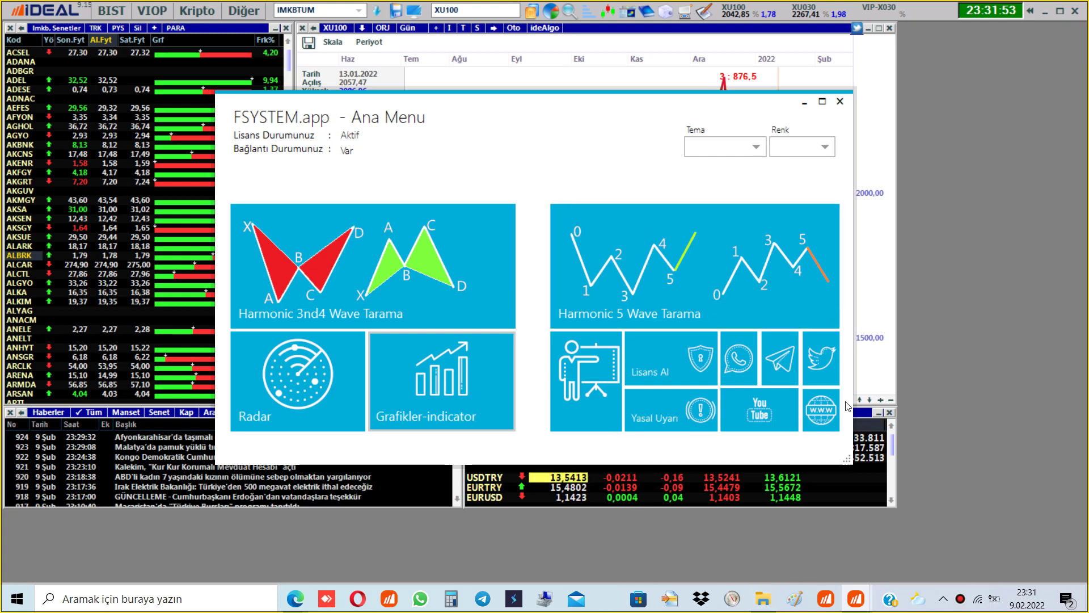
{"action": "left_click_drag", "start_coordinate": [582, 130], "coordinate": [629, 143]}
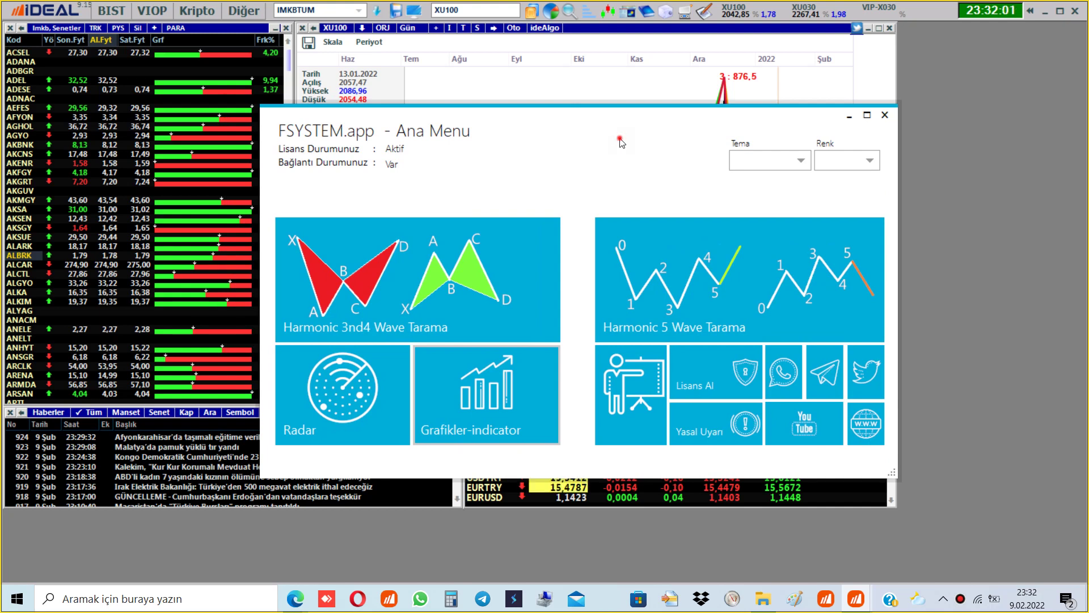
{"action": "left_click_drag", "start_coordinate": [623, 143], "coordinate": [608, 129]}
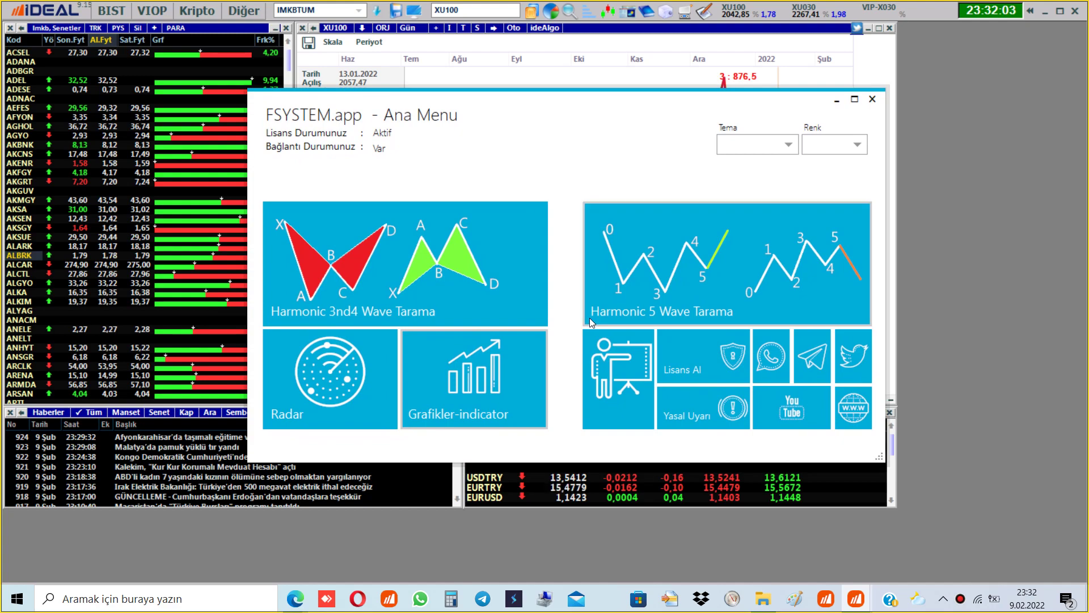
Step: Return to the Fsystem.app analysis window and enable Uzun V.Harmonic2 Full from Harmonic Pattern2 on the EPLAS chart
{"action": "mouse_move", "coordinate": [858, 606]}
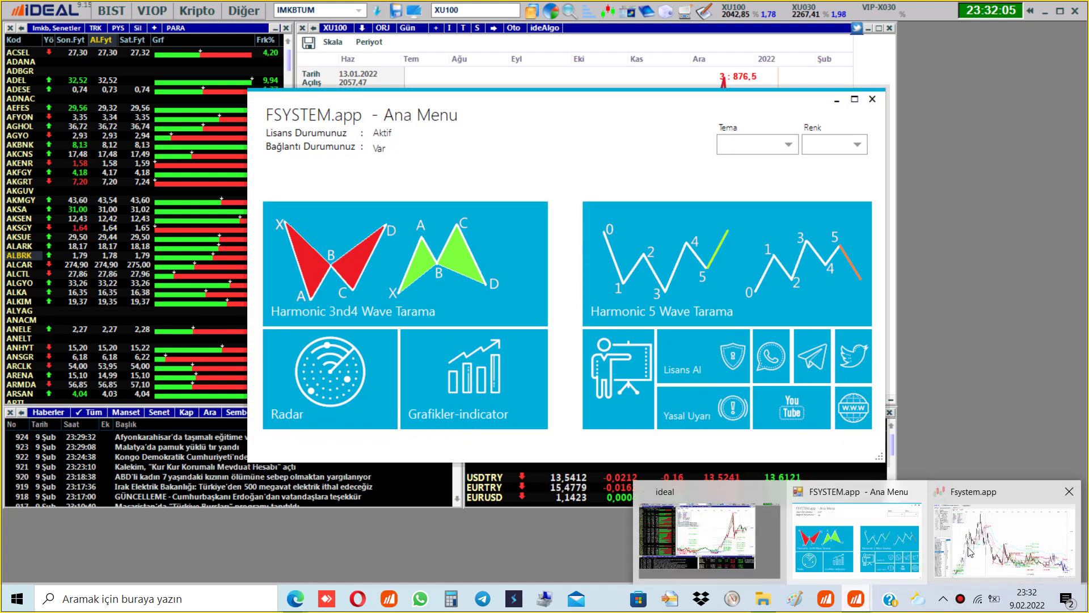
{"action": "left_click", "coordinate": [1004, 534]}
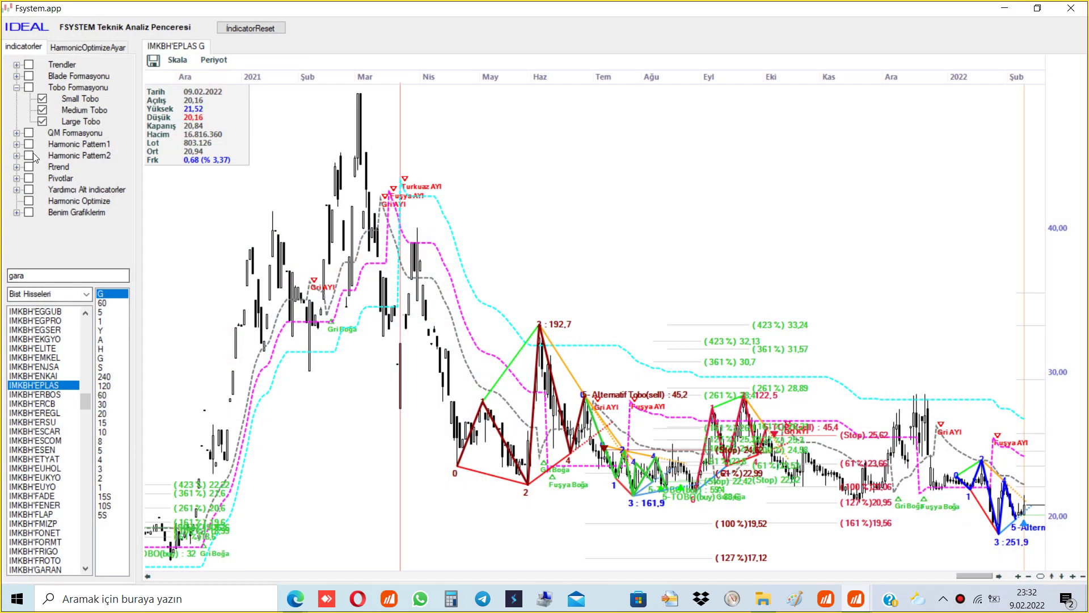
{"action": "left_click", "coordinate": [17, 88]}
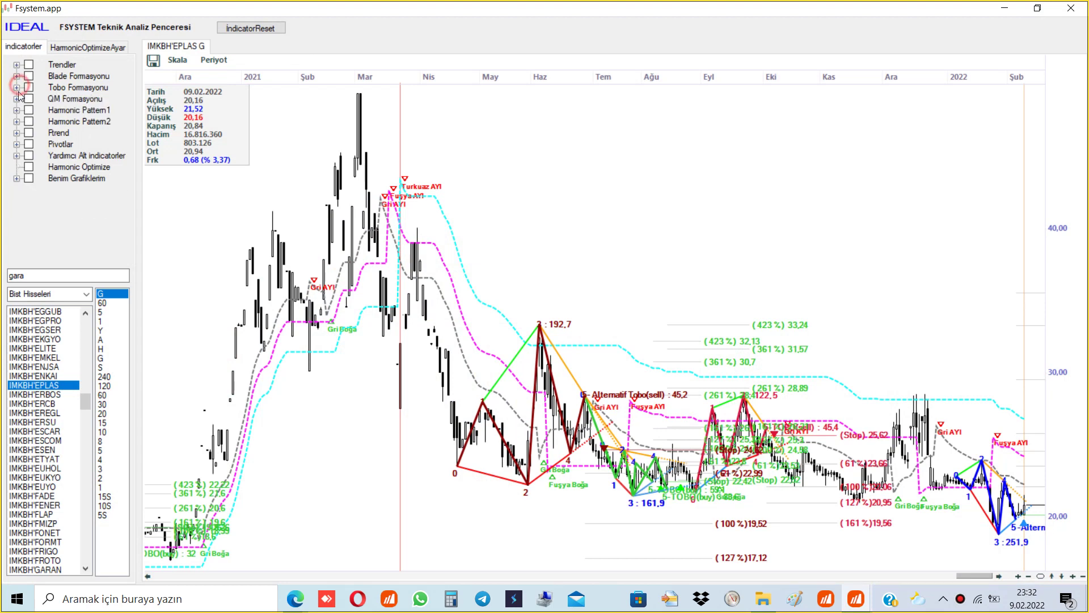
{"action": "left_click", "coordinate": [17, 122]}
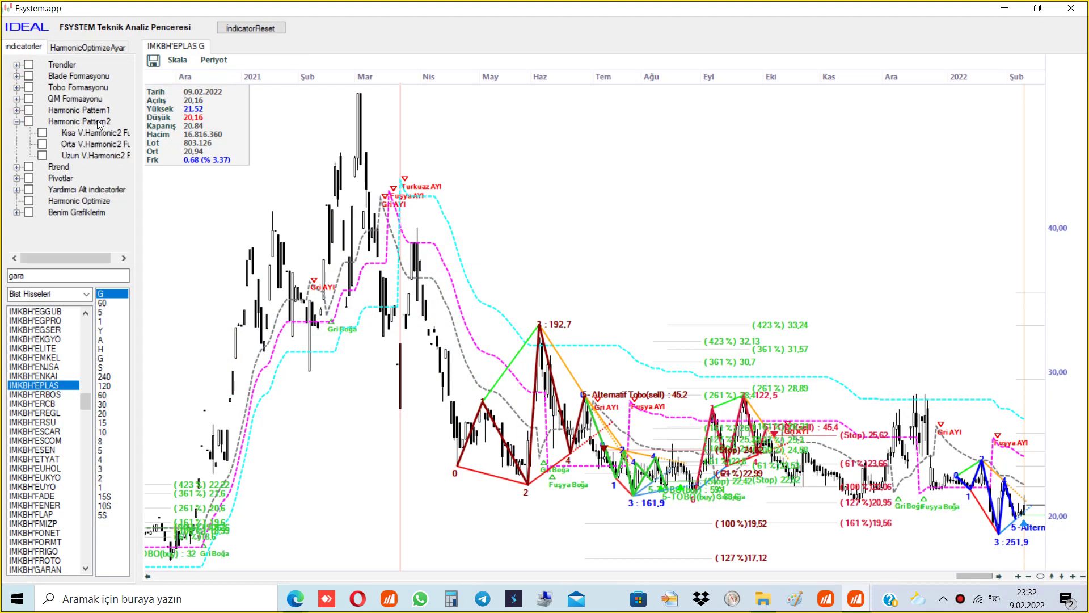
{"action": "left_click", "coordinate": [44, 155]}
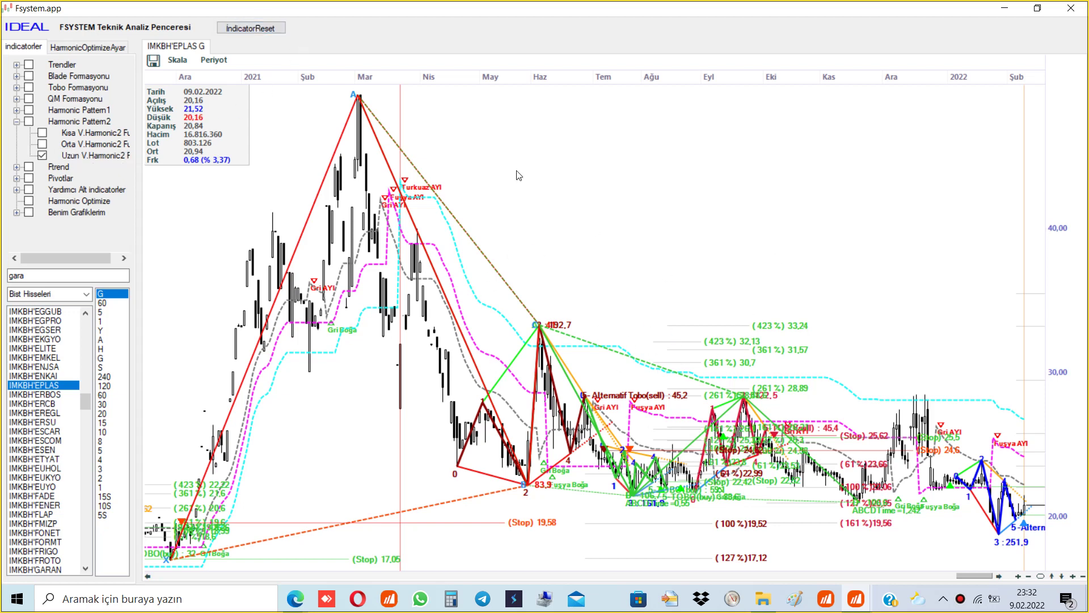
Step: Reset all indicators on the EPLAS chart, then load EGGUB with Uzun V.Harmonic2 Full enabled
{"action": "left_click", "coordinate": [257, 27]}
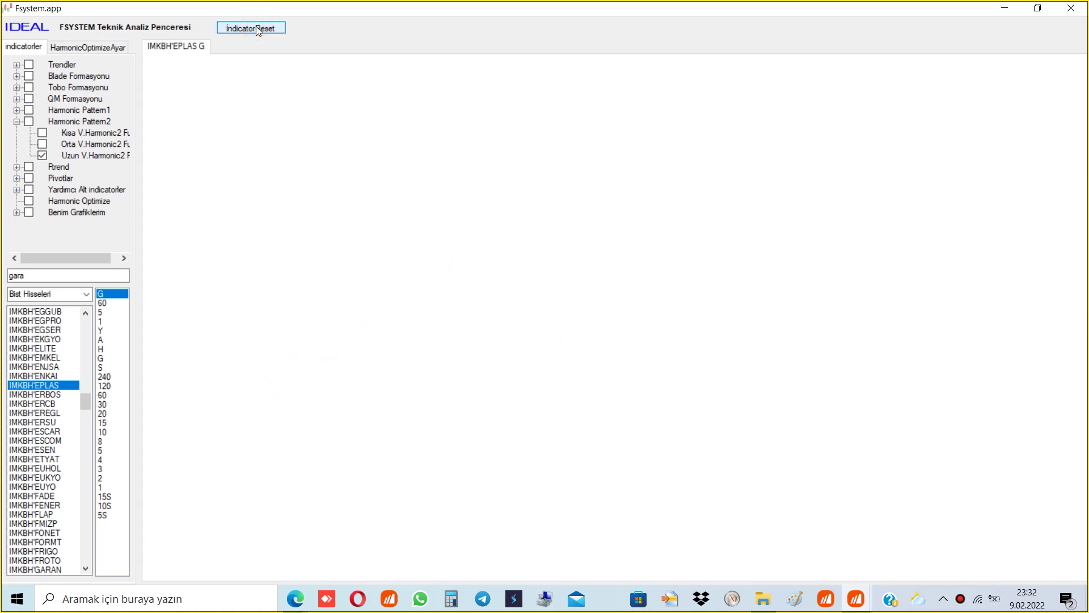
{"action": "left_click", "coordinate": [43, 155]}
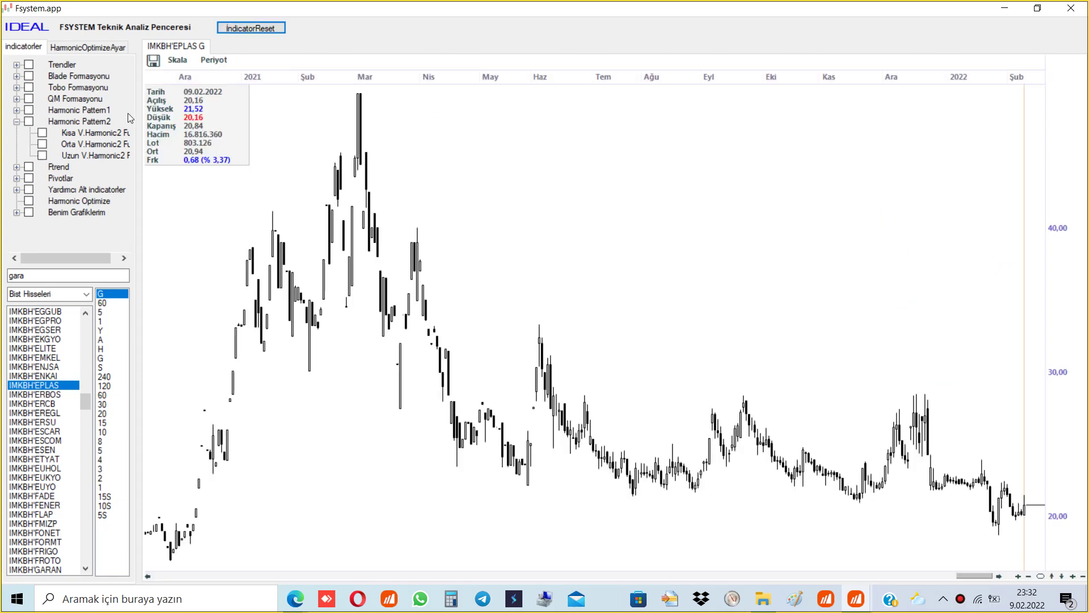
{"action": "left_click", "coordinate": [48, 312]}
{"action": "left_click", "coordinate": [42, 155]}
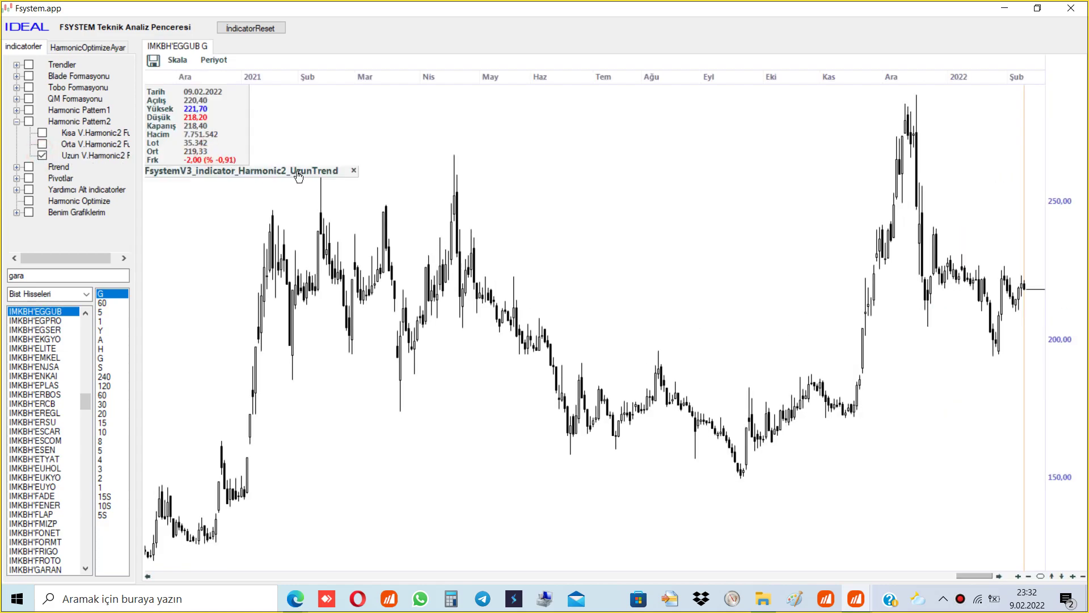
Step: Open the Harmonic2_UzunTrend indicator's system definition, inspect its Sistem No parameter, and save and close the definition
{"action": "double_click", "coordinate": [298, 172]}
{"action": "double_click", "coordinate": [824, 132]}
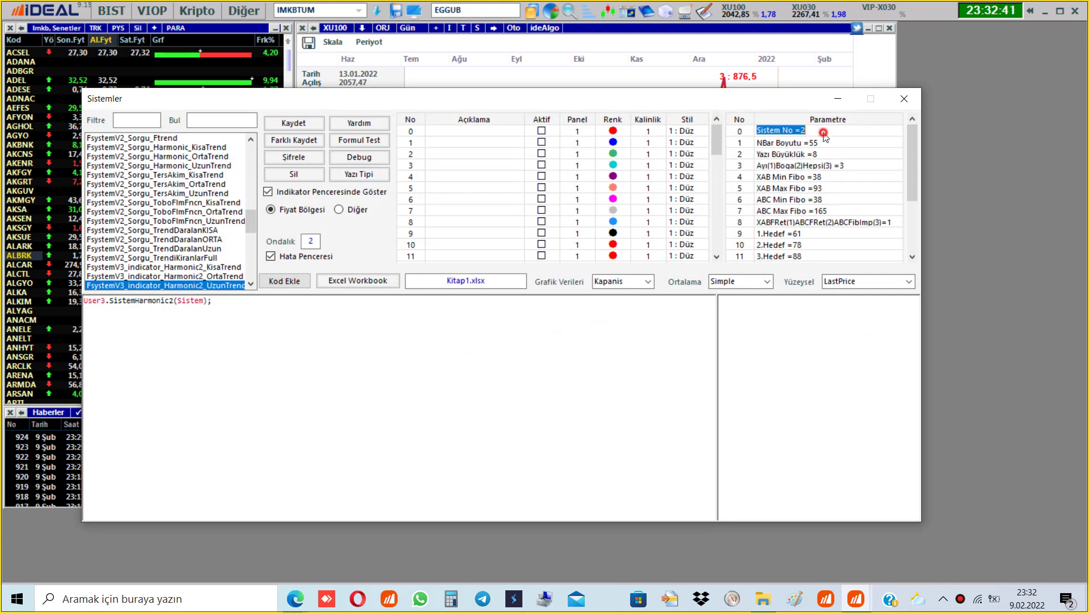
{"action": "double_click", "coordinate": [803, 131]}
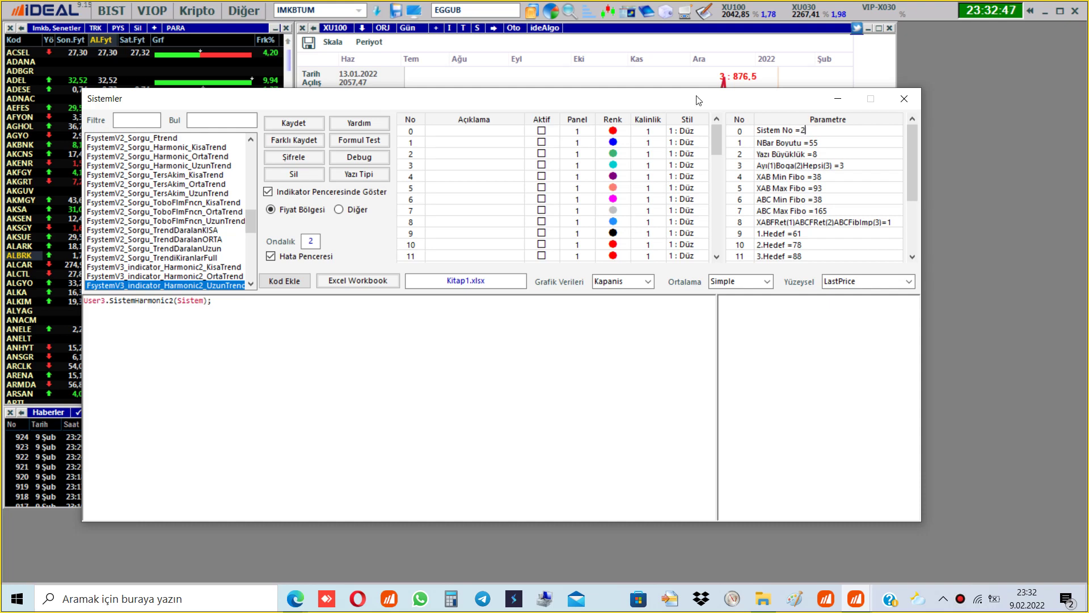
{"action": "left_click", "coordinate": [309, 122]}
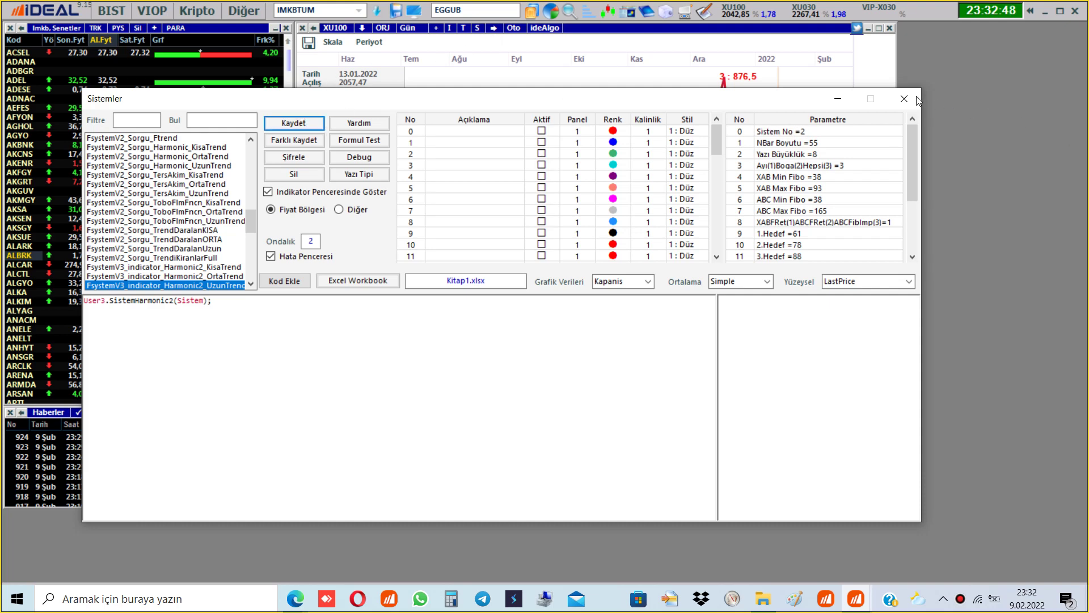
{"action": "left_click", "coordinate": [916, 100]}
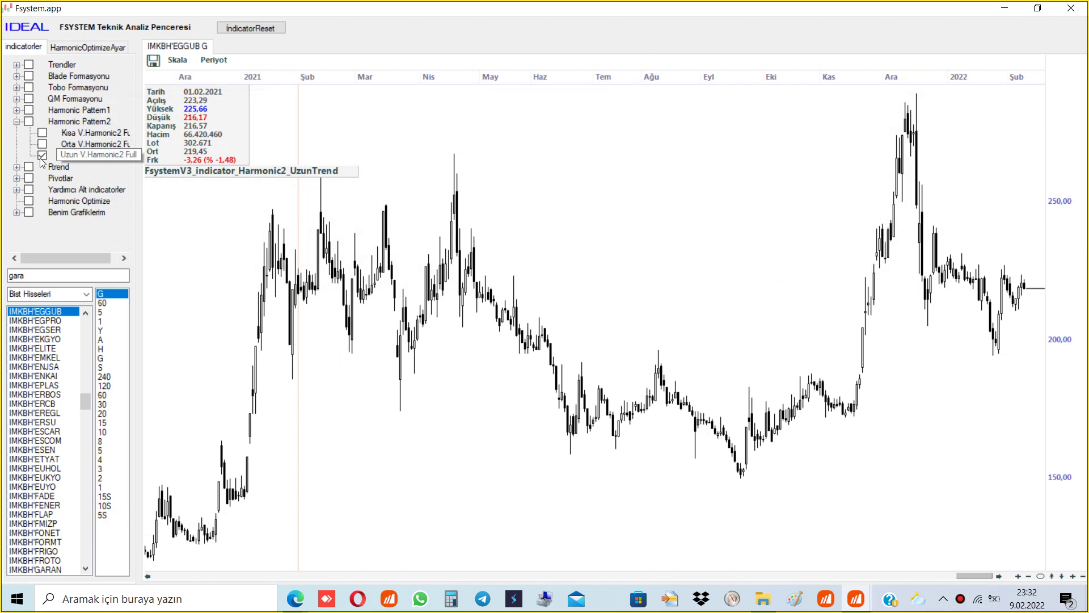
Step: Enable the Oto Trend indicator from the Trendler group on the EGGUB chart
{"action": "left_click", "coordinate": [17, 65]}
{"action": "left_click", "coordinate": [42, 75]}
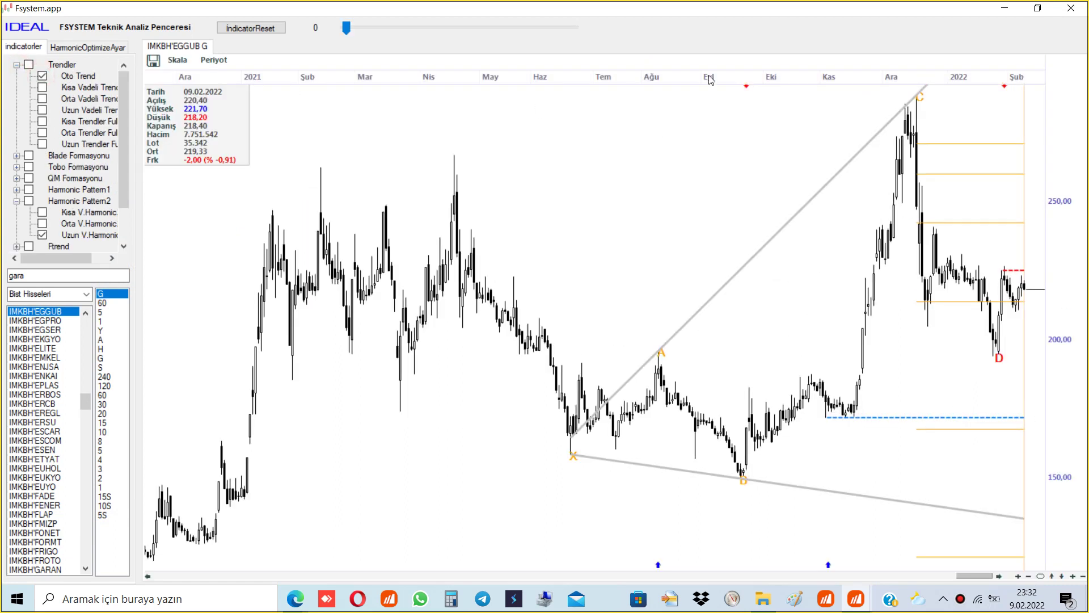
Step: Adjust the Oto Trend slider on the EGGUB chart to 12
{"action": "left_click", "coordinate": [350, 25]}
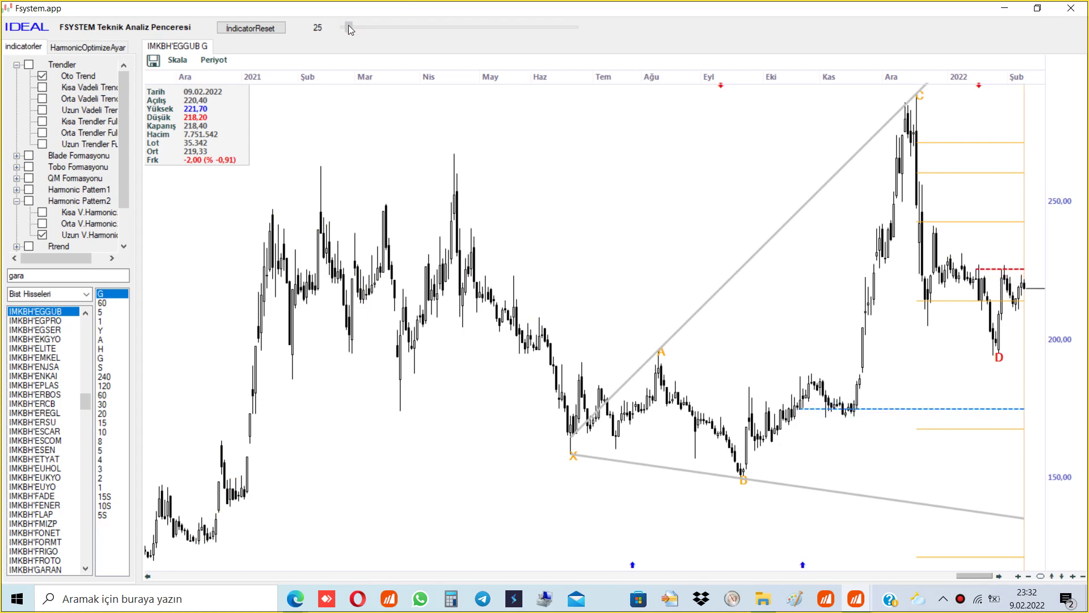
{"action": "left_click_drag", "start_coordinate": [348, 29], "coordinate": [347, 26]}
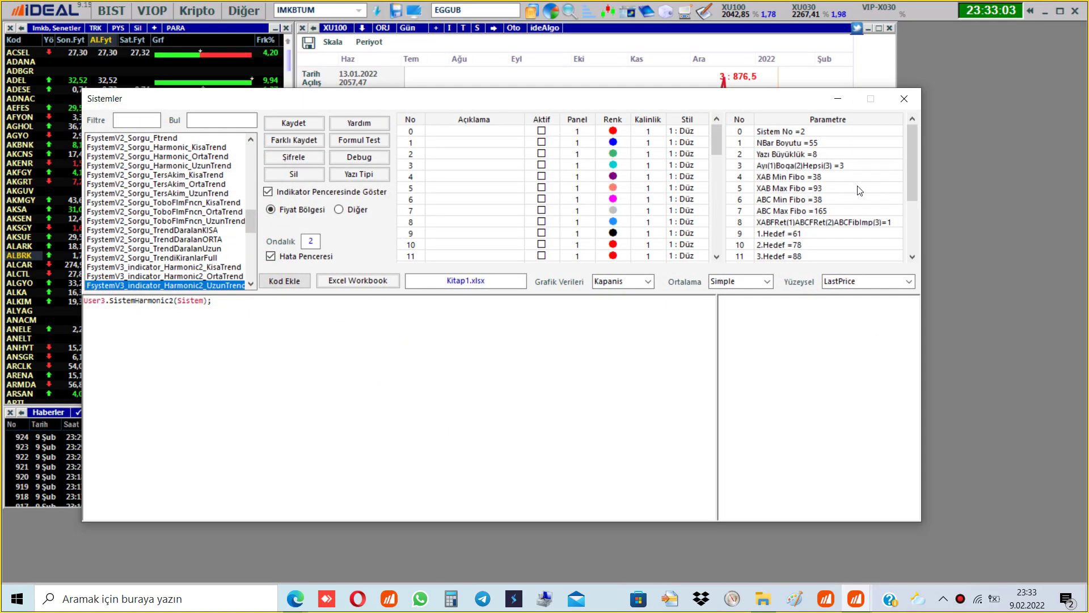
Step: Inspect the XAB Min Fibo and XAB Max Fibo parameters of the Harmonic2_UzunTrend system in iDeal, then return to the Fsystem.app analysis window
{"action": "left_click", "coordinate": [833, 175]}
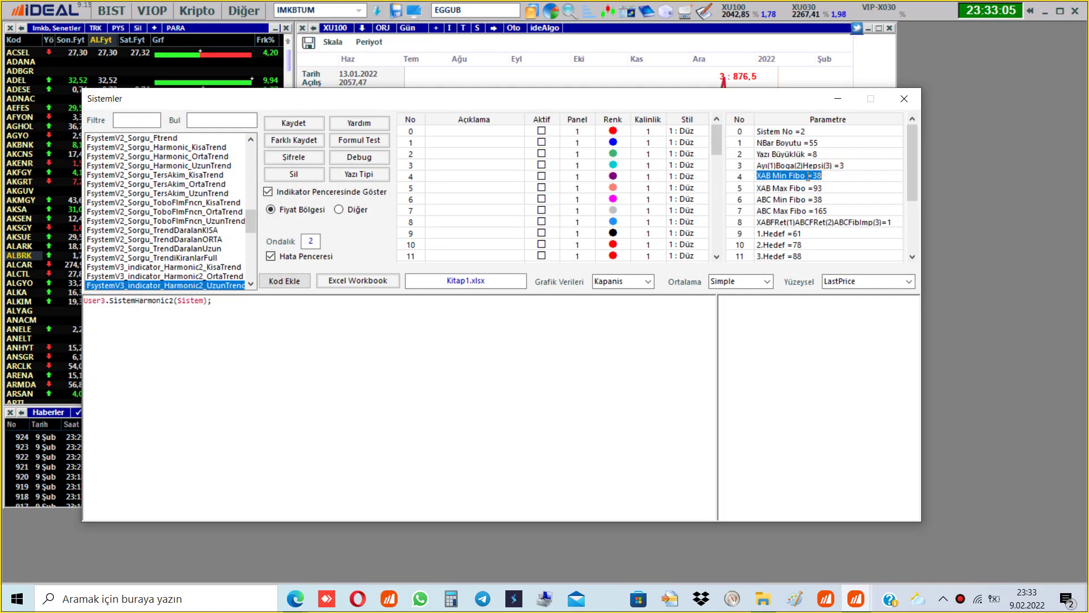
{"action": "left_click", "coordinate": [815, 176]}
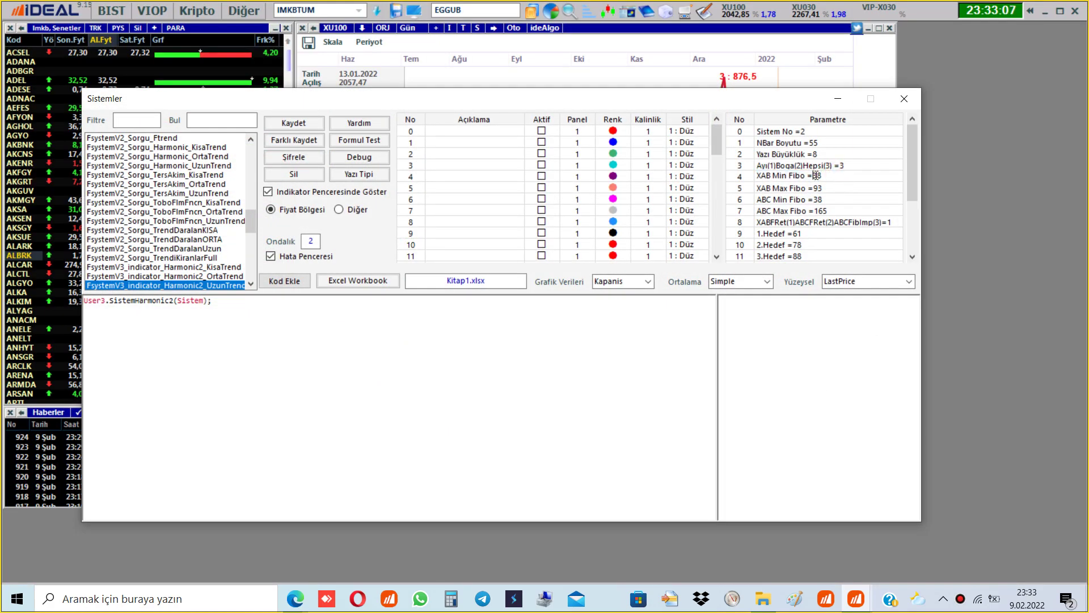
{"action": "double_click", "coordinate": [815, 176]}
{"action": "left_click", "coordinate": [834, 187]}
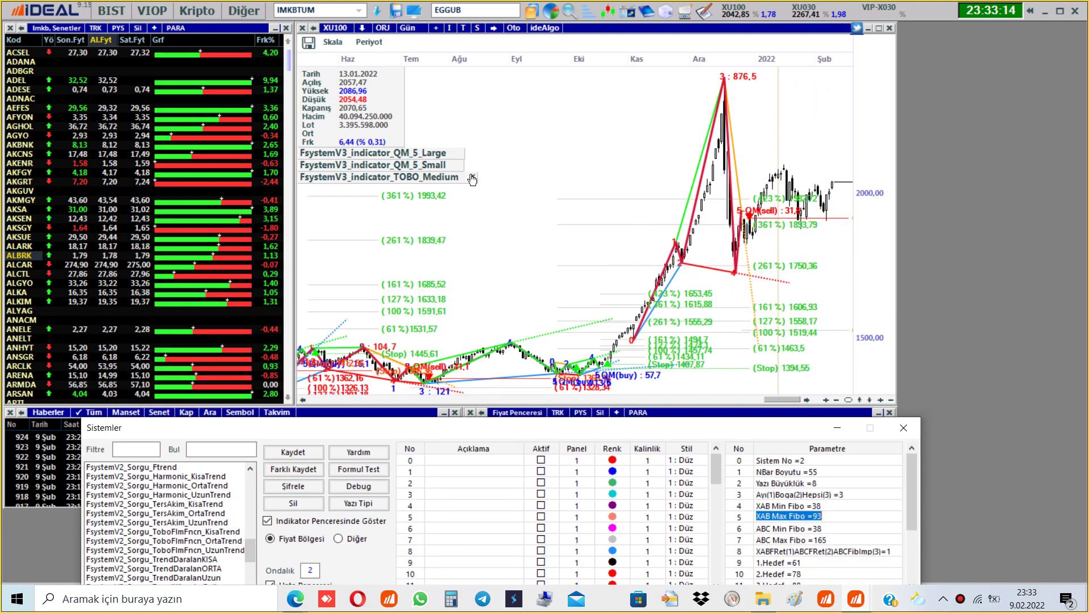
{"action": "left_click_drag", "start_coordinate": [800, 427], "coordinate": [813, 91]}
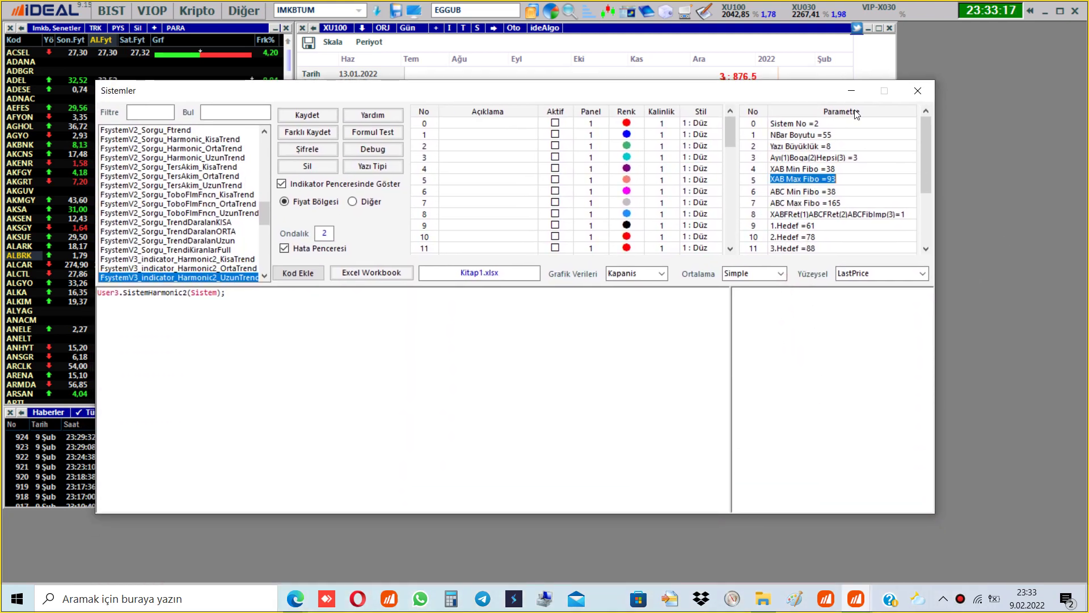
{"action": "left_click", "coordinate": [856, 597]}
{"action": "left_click", "coordinate": [822, 547]}
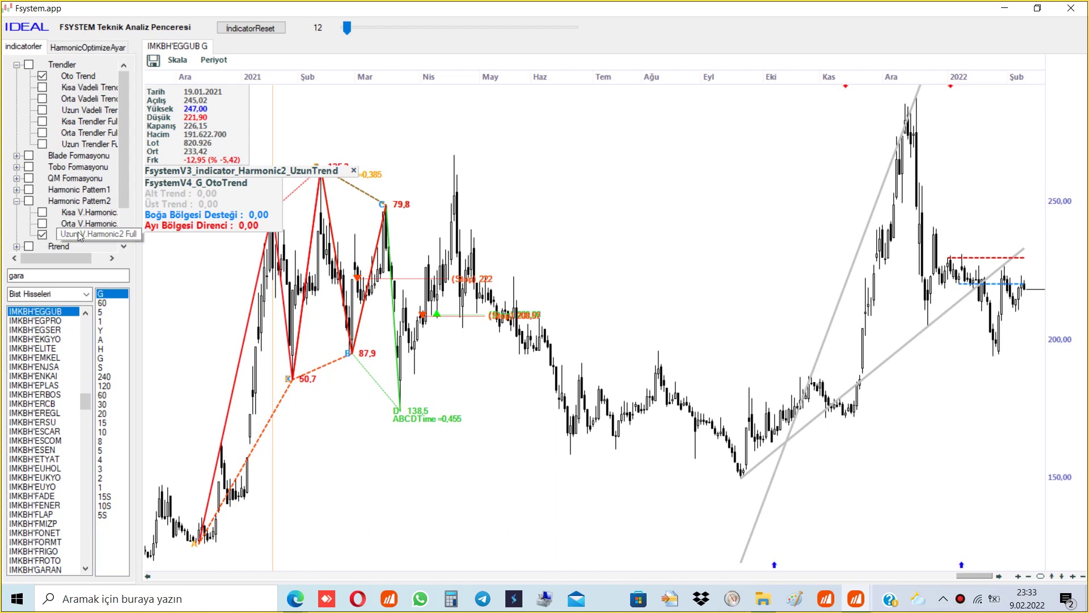
Step: Try a higher value and 0 on the Oto Trend slider, and set it back to 12
{"action": "left_click", "coordinate": [39, 232]}
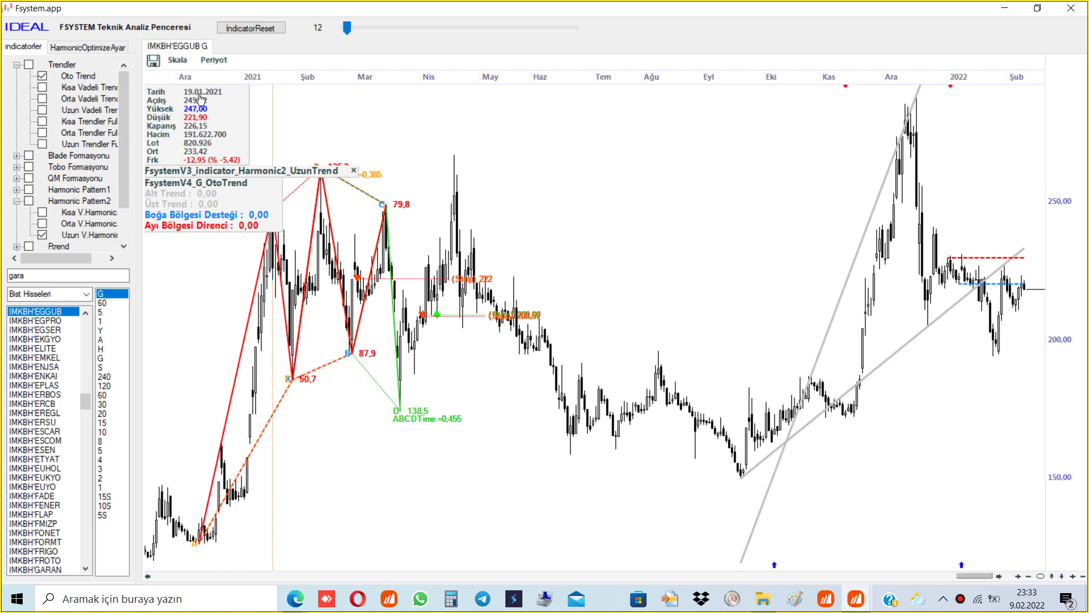
{"action": "left_click", "coordinate": [359, 29]}
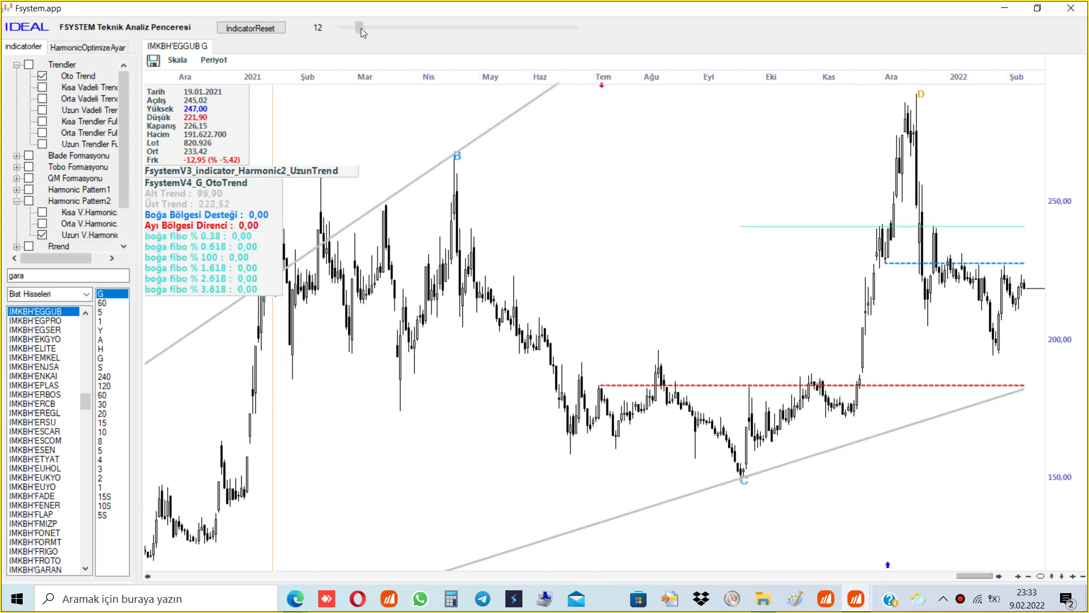
{"action": "left_click_drag", "start_coordinate": [352, 27], "coordinate": [346, 26]}
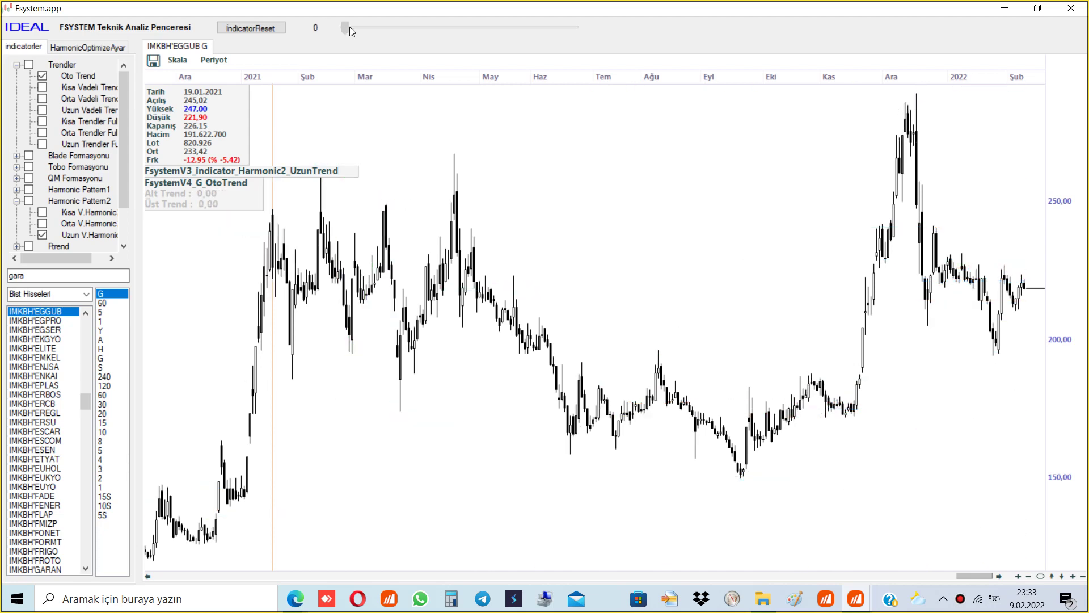
{"action": "left_click", "coordinate": [349, 27]}
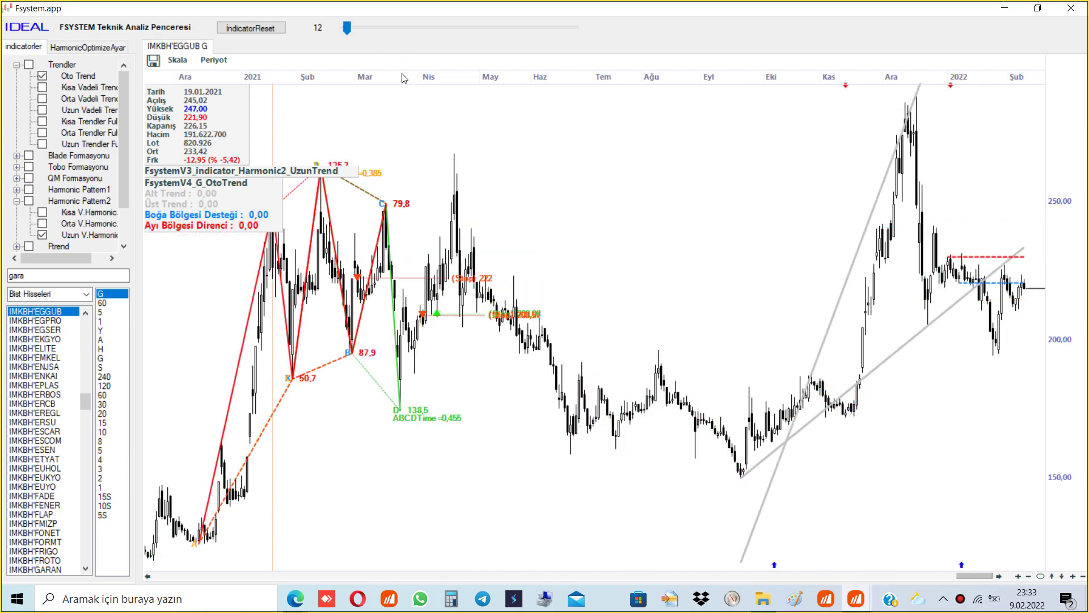
Step: Compress the EGGUB price scale, test Oto Trend slider values 22 and 82, and settle on 3
{"action": "left_click_drag", "start_coordinate": [1067, 168], "coordinate": [1070, 182]}
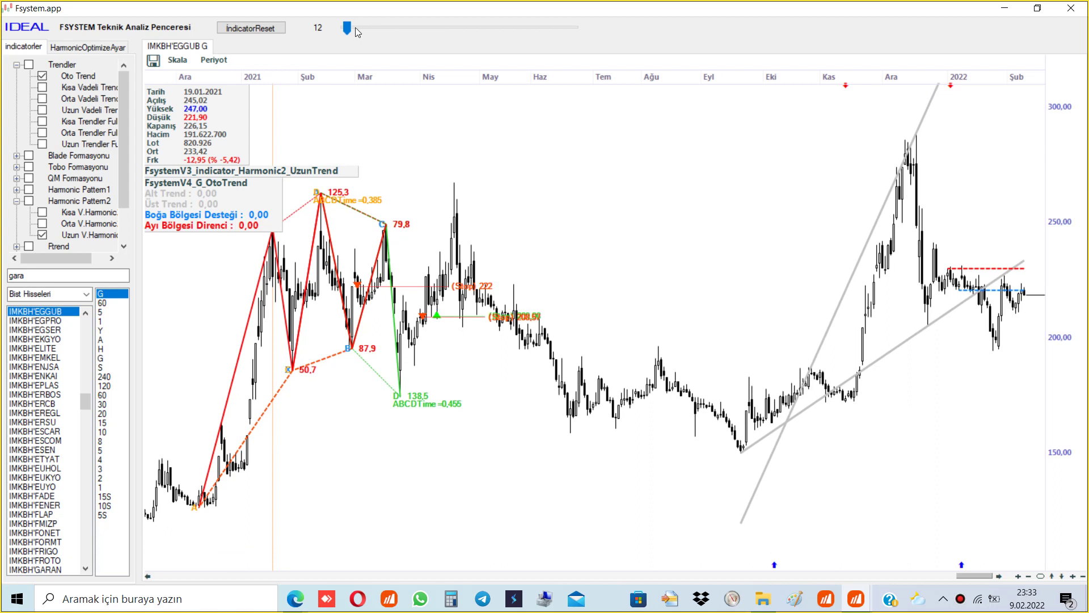
{"action": "left_click_drag", "start_coordinate": [341, 29], "coordinate": [357, 28]}
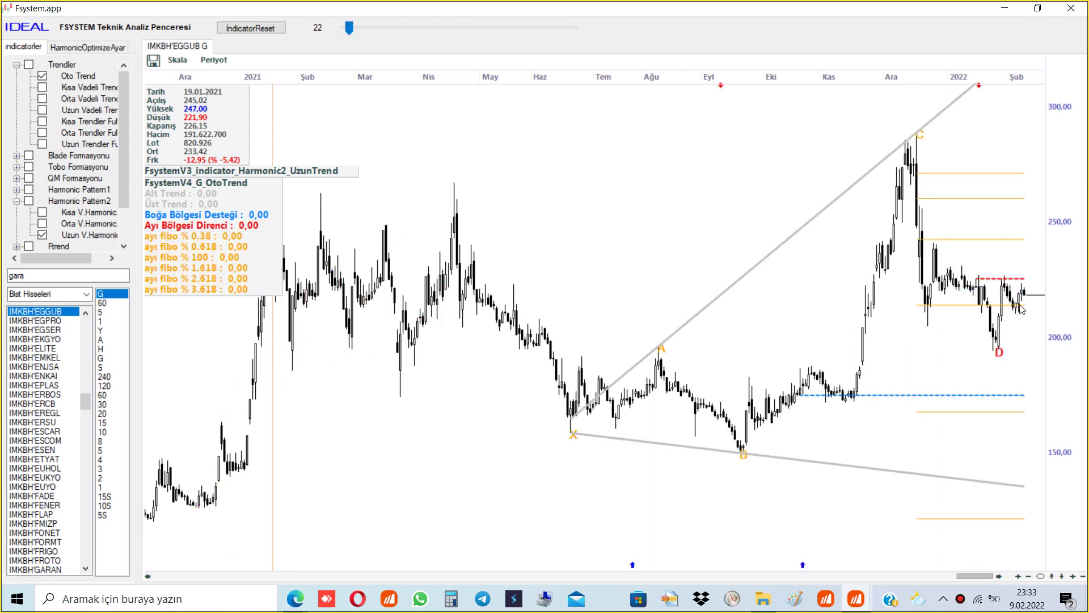
{"action": "left_click", "coordinate": [353, 28]}
{"action": "scroll", "coordinate": [360, 32], "scroll_direction": "down", "scroll_amount": 3}
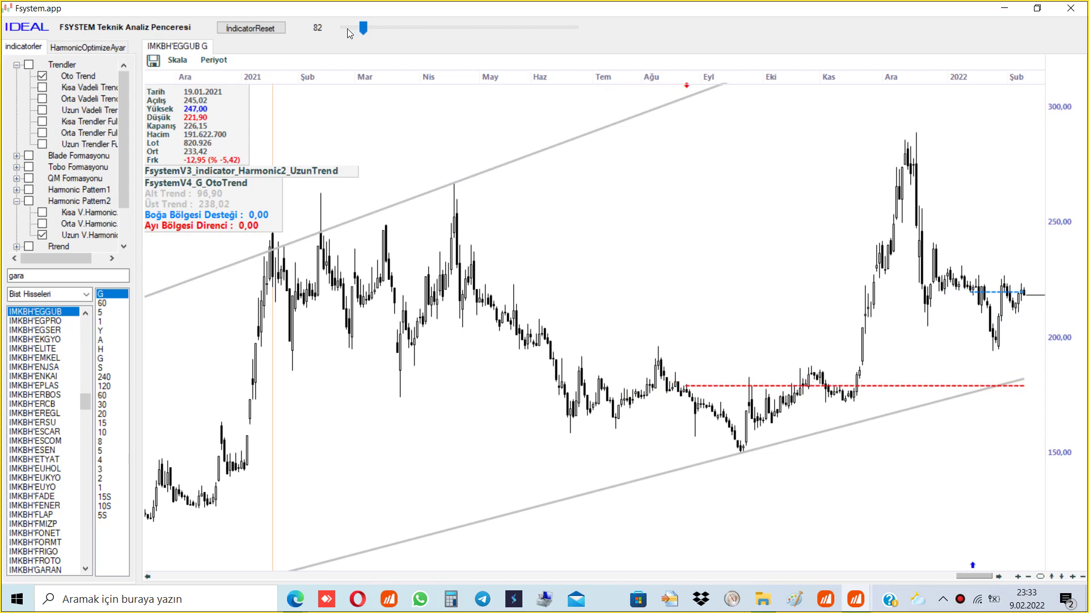
{"action": "left_click", "coordinate": [348, 31]}
{"action": "left_click", "coordinate": [343, 27]}
{"action": "left_click_drag", "start_coordinate": [346, 28], "coordinate": [341, 29]}
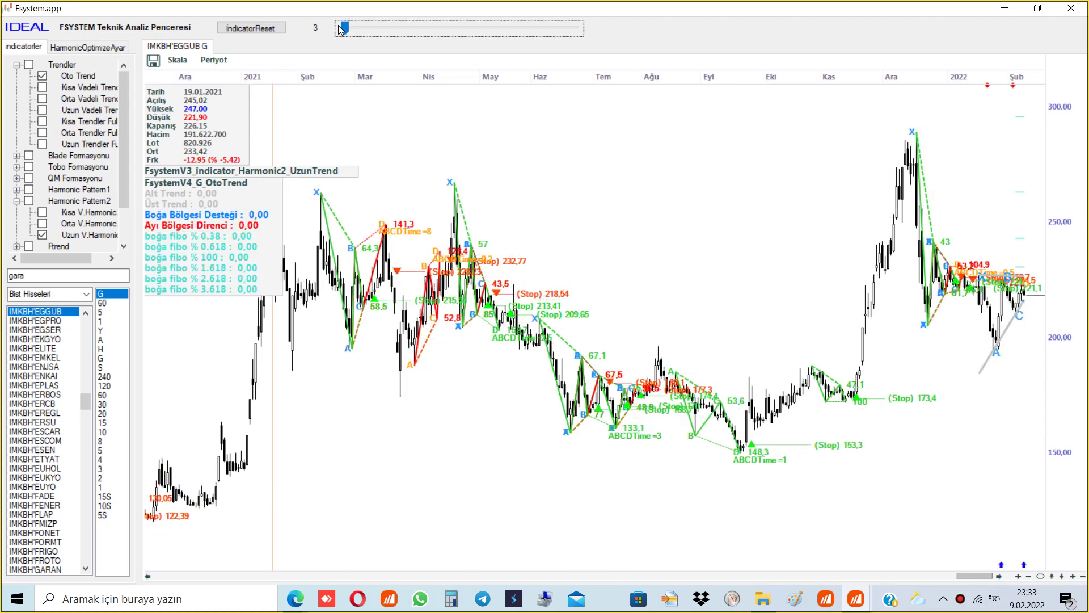
Step: Briefly add the Kısa V.Harmonic indicator from Harmonic Pattern2 to the EGGUB chart and remove it
{"action": "scroll", "coordinate": [851, 244], "scroll_direction": "up", "scroll_amount": 5}
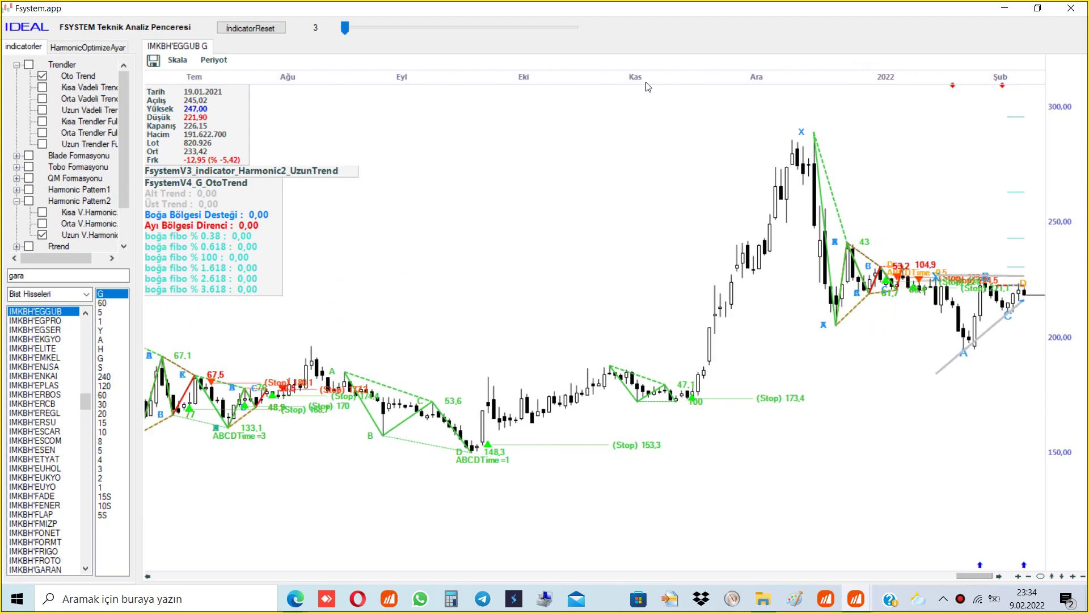
{"action": "left_click", "coordinate": [42, 211]}
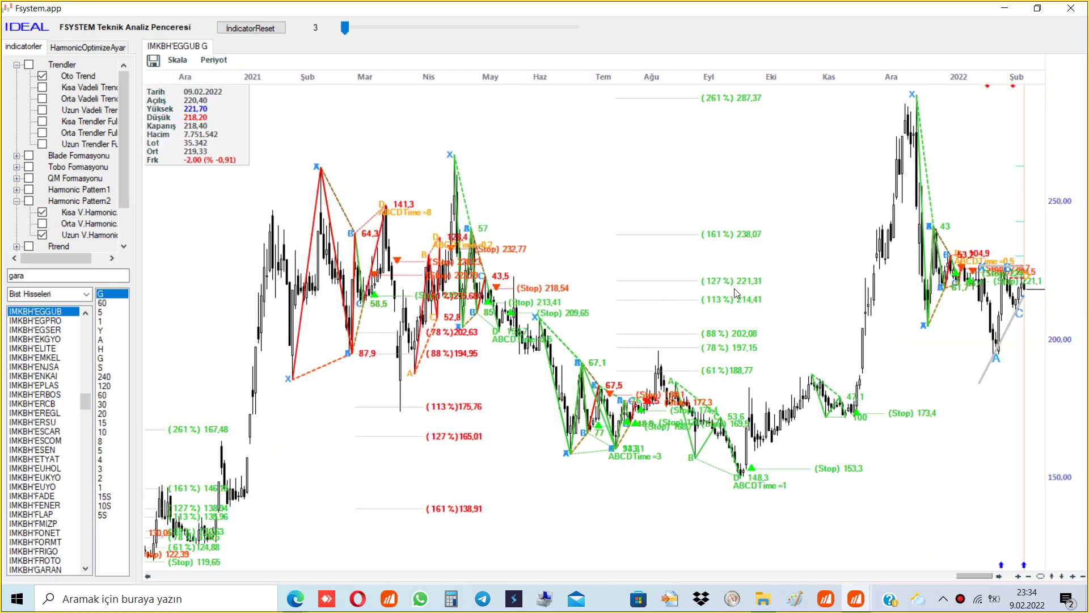
{"action": "left_click", "coordinate": [42, 211]}
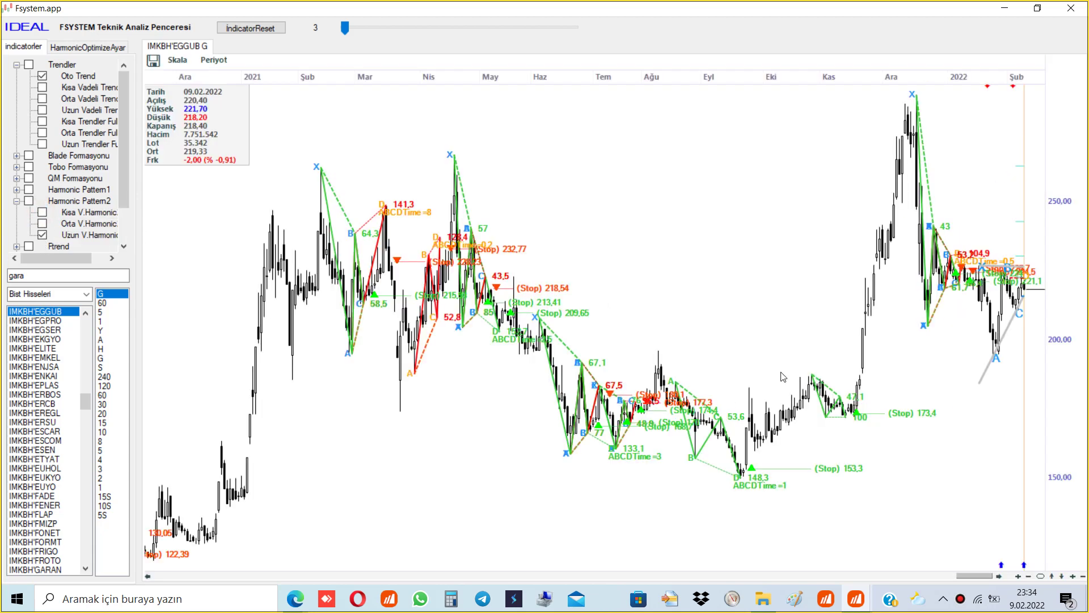
Step: Examine the harmonic patterns, stop levels and automatic trend lines from November 2021 to the latest bars on the EGGUB chart
{"action": "left_click", "coordinate": [849, 413]}
{"action": "scroll", "coordinate": [756, 80], "scroll_direction": "up", "scroll_amount": 5}
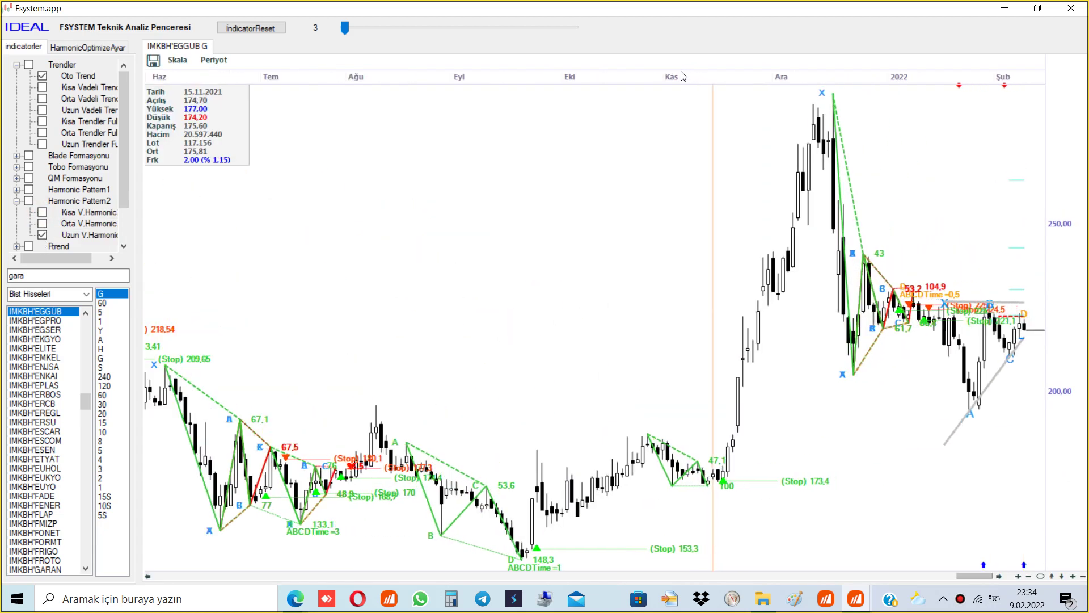
{"action": "left_click_drag", "start_coordinate": [545, 551], "coordinate": [605, 557]}
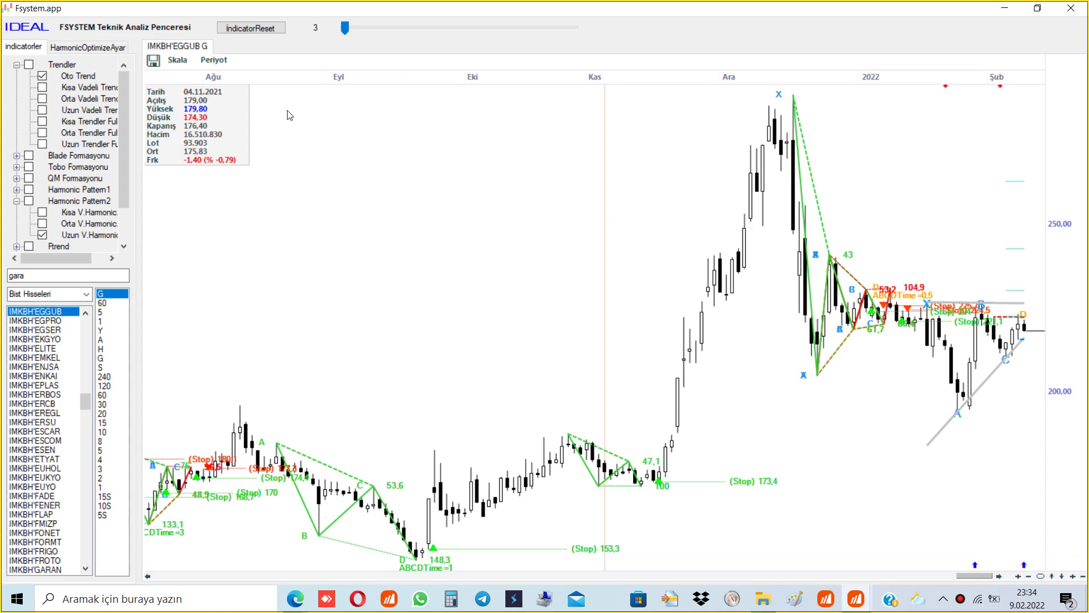
{"action": "left_click_drag", "start_coordinate": [305, 76], "coordinate": [517, 79]}
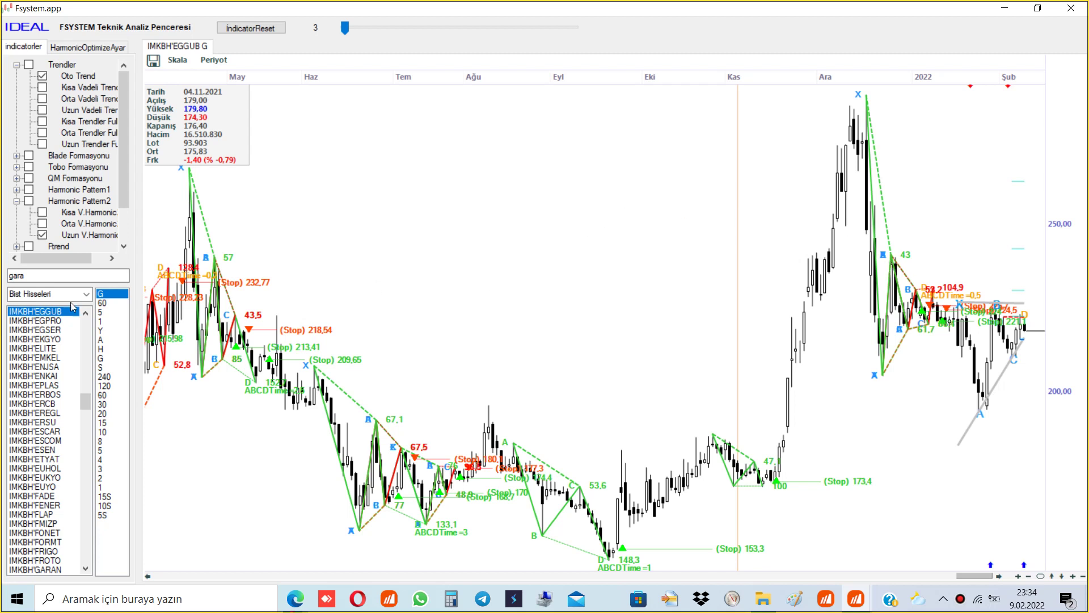
{"action": "mouse_move", "coordinate": [73, 257]}
{"action": "left_mouse_down"}
{"action": "mouse_move", "coordinate": [100, 262]}
{"action": "mouse_move", "coordinate": [86, 262]}
{"action": "left_mouse_up"}
{"action": "left_click", "coordinate": [1016, 235]}
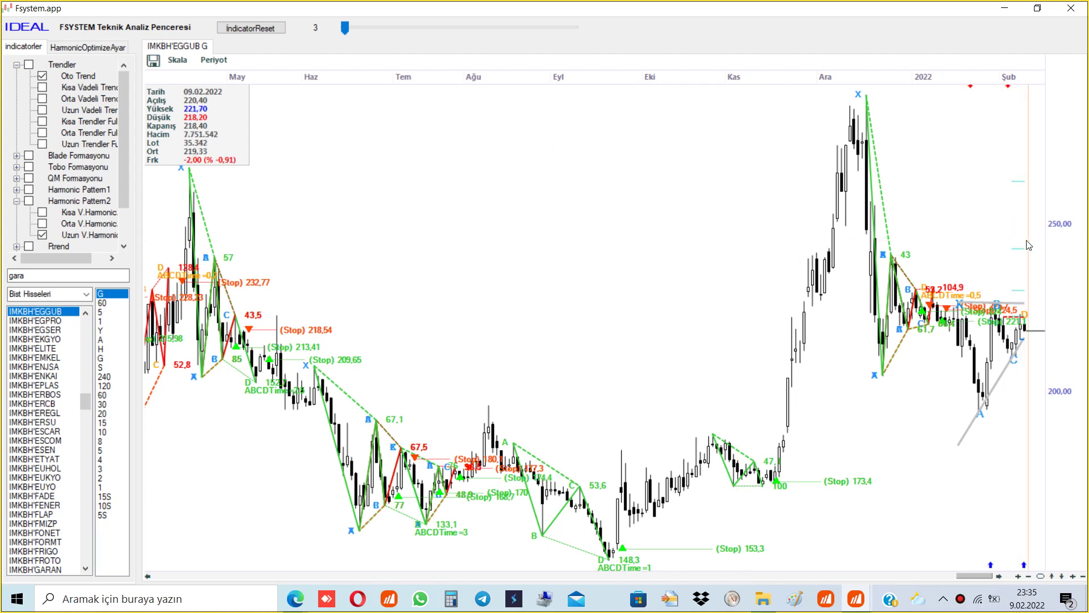
{"action": "left_click_drag", "start_coordinate": [1035, 86], "coordinate": [851, 87]}
{"action": "scroll", "coordinate": [924, 312], "scroll_direction": "up", "scroll_amount": 3}
{"action": "left_click", "coordinate": [895, 396]}
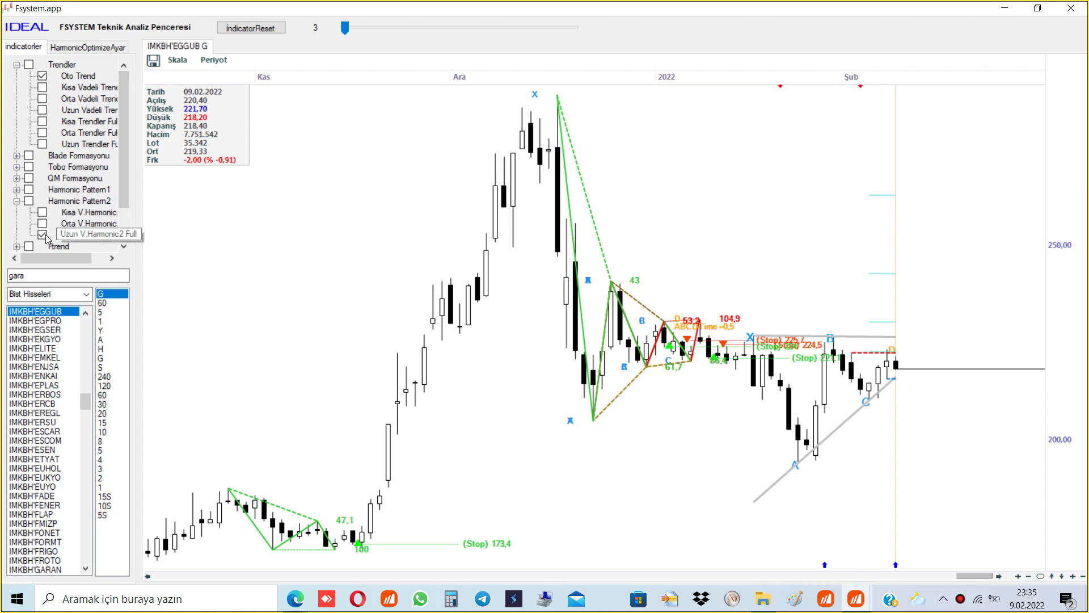
{"action": "left_click_drag", "start_coordinate": [344, 77], "coordinate": [372, 80]}
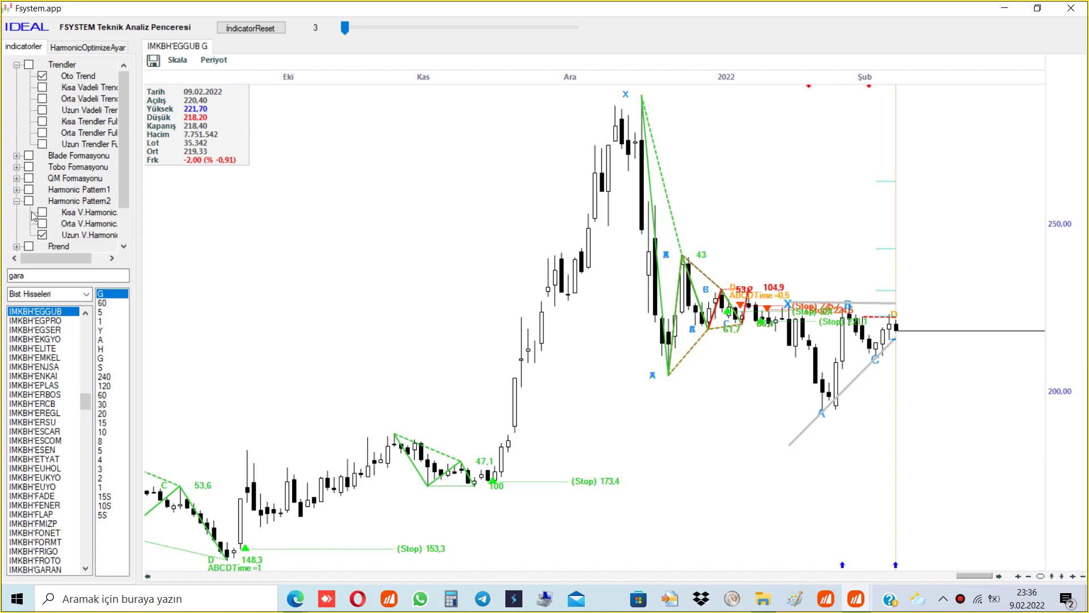
Step: Disable Uzun V.Harmonic2 Full and Oto Trend on the EGGUB chart and collapse their indicator groups
{"action": "left_click", "coordinate": [42, 235]}
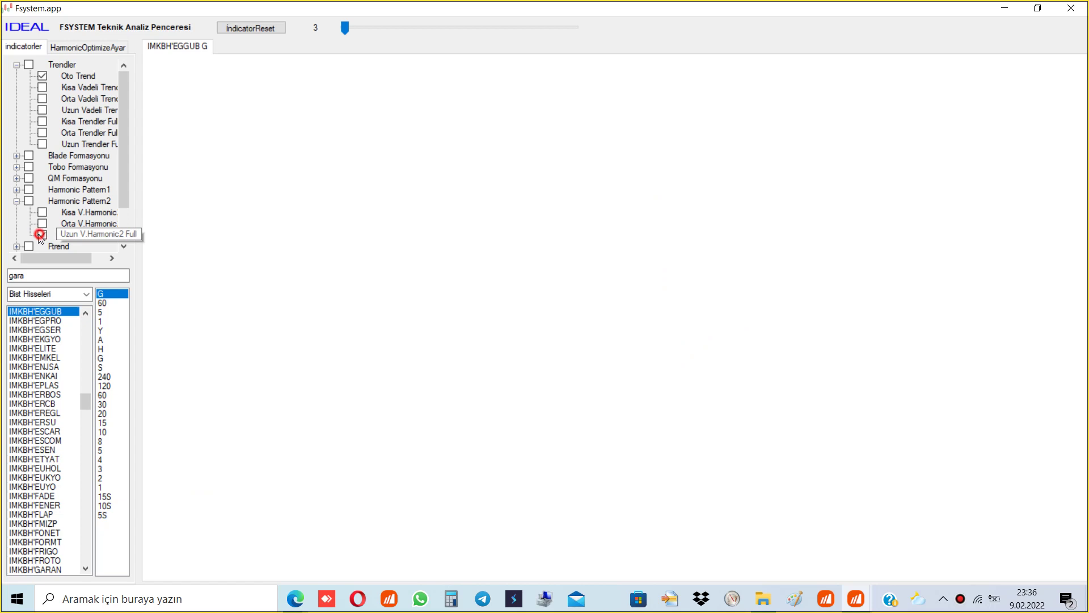
{"action": "left_click", "coordinate": [17, 201]}
{"action": "left_click", "coordinate": [40, 77]}
{"action": "left_click", "coordinate": [17, 65]}
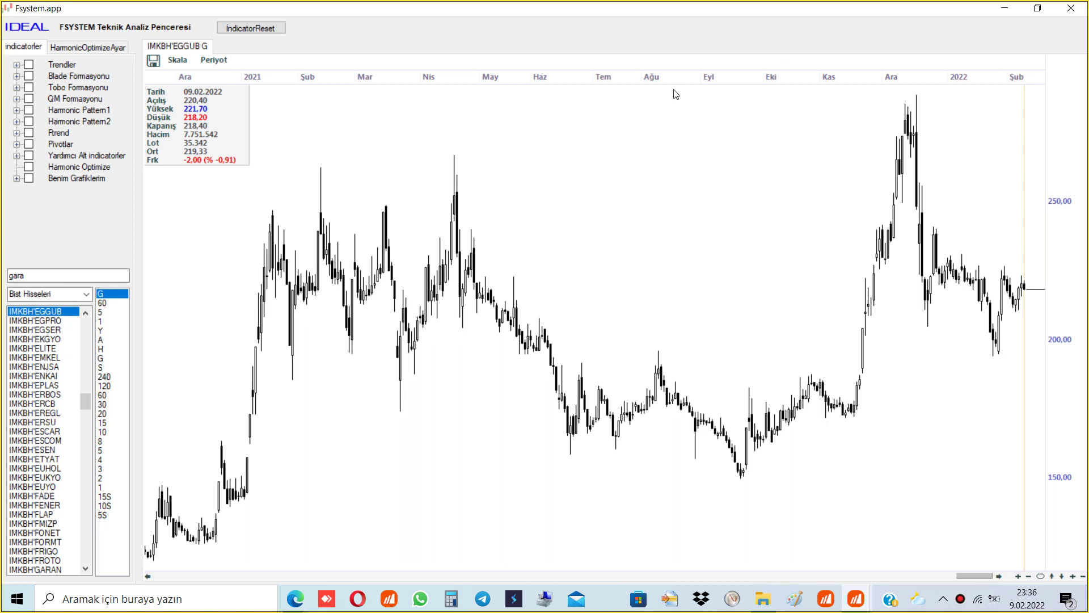
Step: Expand the Benim Grafiklerim group and enable the Ptrend indicator on the EGGUB chart
{"action": "left_click", "coordinate": [16, 178]}
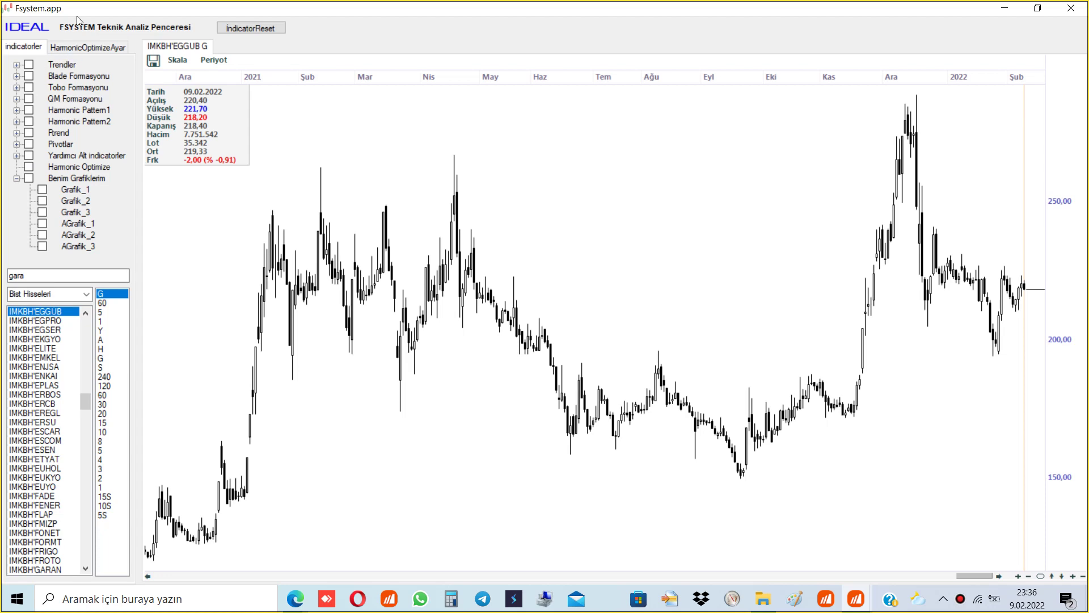
{"action": "left_click", "coordinate": [17, 133]}
{"action": "left_click", "coordinate": [42, 145]}
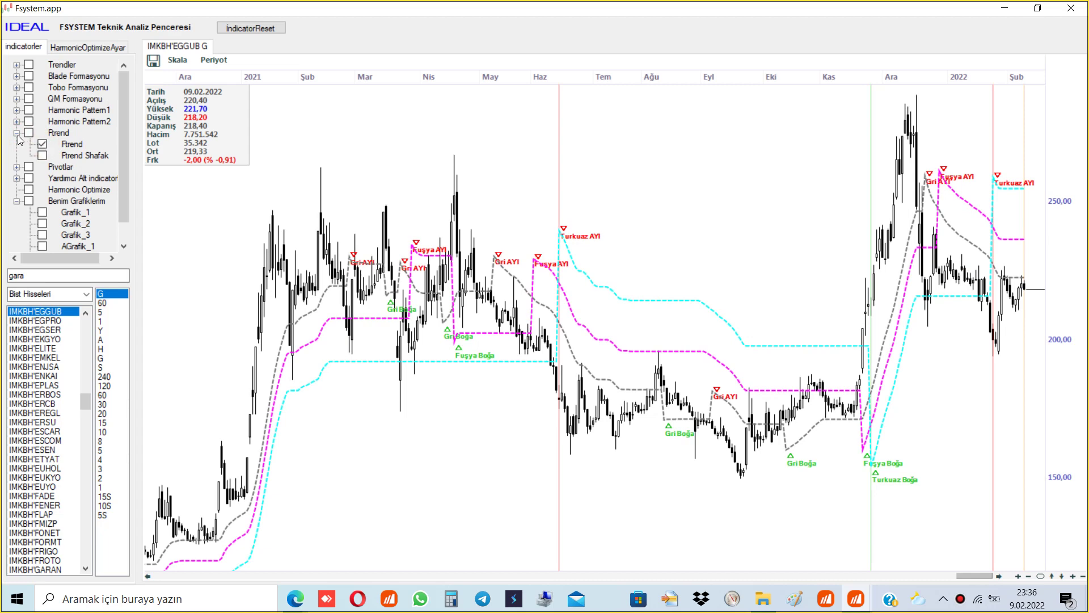
{"action": "left_click", "coordinate": [17, 134]}
Step: Toggle Grafik_1 on and off, then add AGrafik_2, AGrafik_3 and AGrafik_1 from Benim Grafiklerim as lower chart panels
{"action": "left_click", "coordinate": [43, 190]}
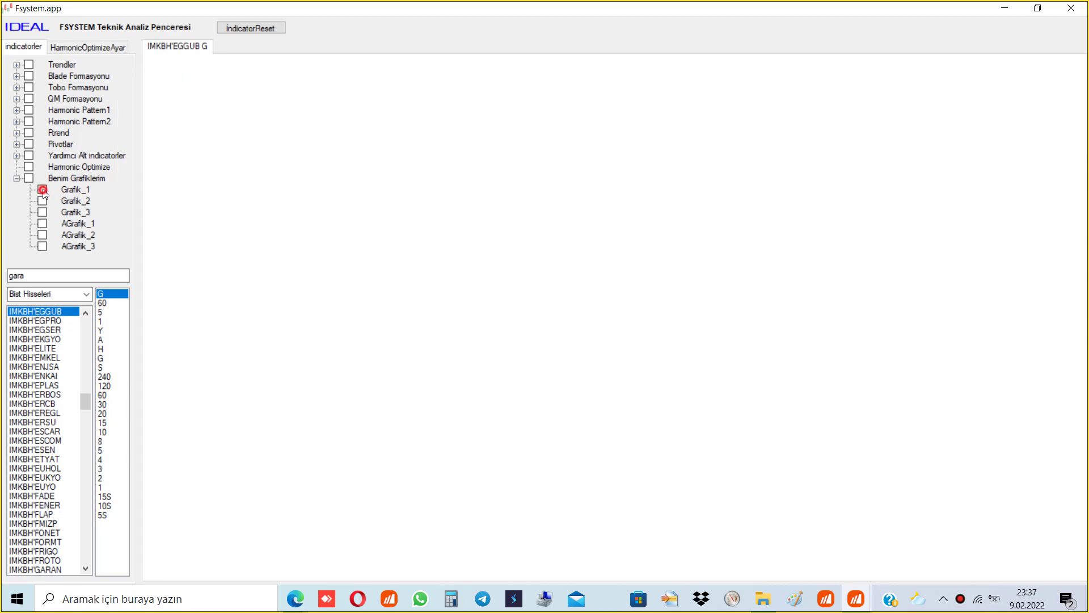
{"action": "left_click", "coordinate": [42, 190]}
{"action": "left_click", "coordinate": [43, 235]}
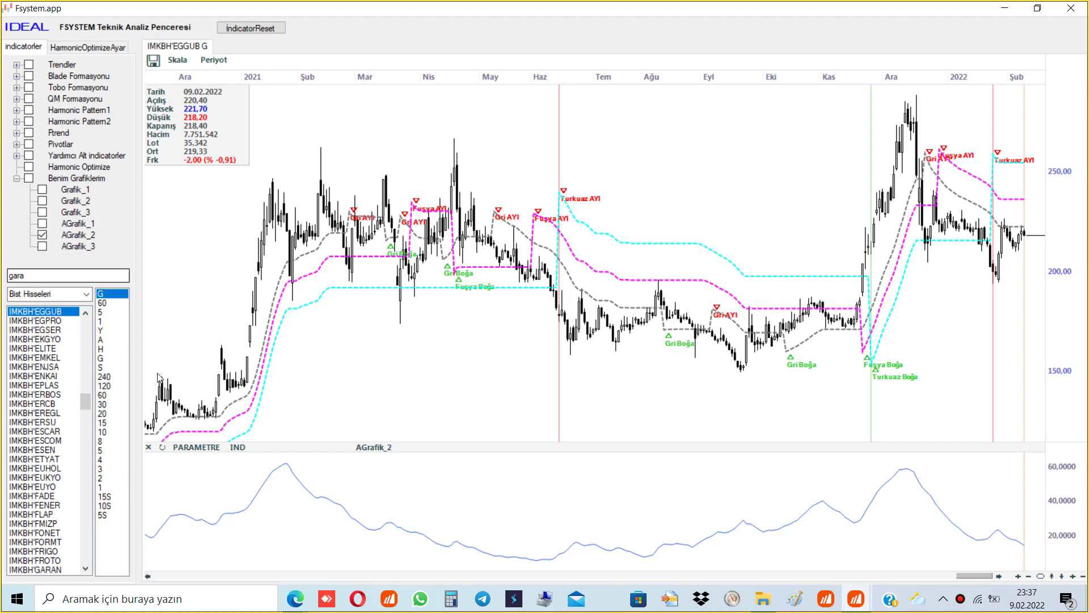
{"action": "left_click", "coordinate": [42, 247]}
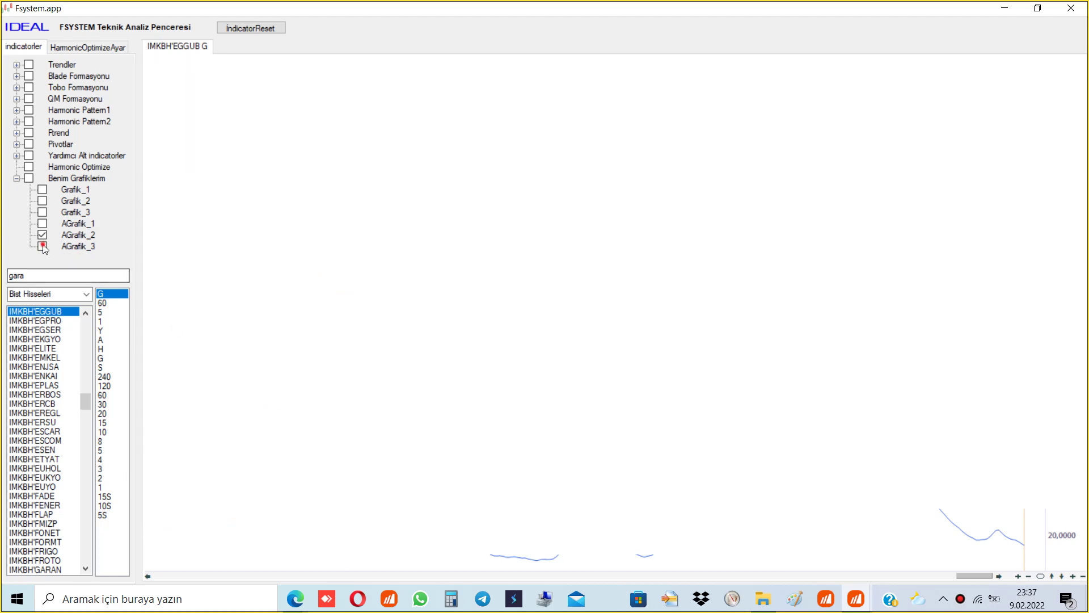
{"action": "left_click", "coordinate": [42, 224]}
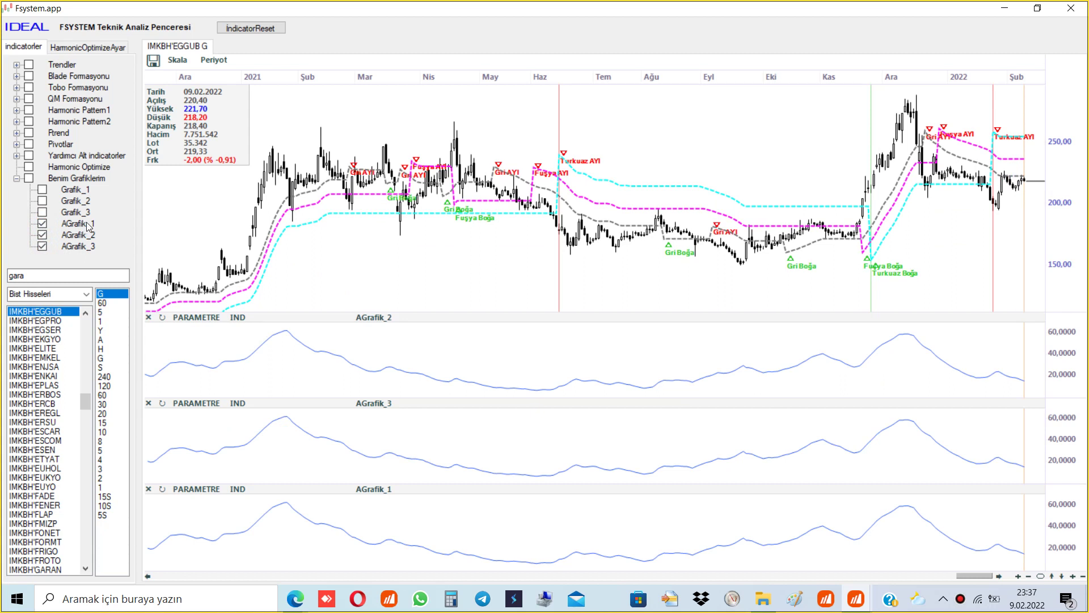
Step: Remove the AGrafik_1, AGrafik_2 and AGrafik_3 panels from the EGGUB chart
{"action": "left_click", "coordinate": [42, 223]}
{"action": "left_click", "coordinate": [42, 234]}
{"action": "left_click", "coordinate": [42, 246]}
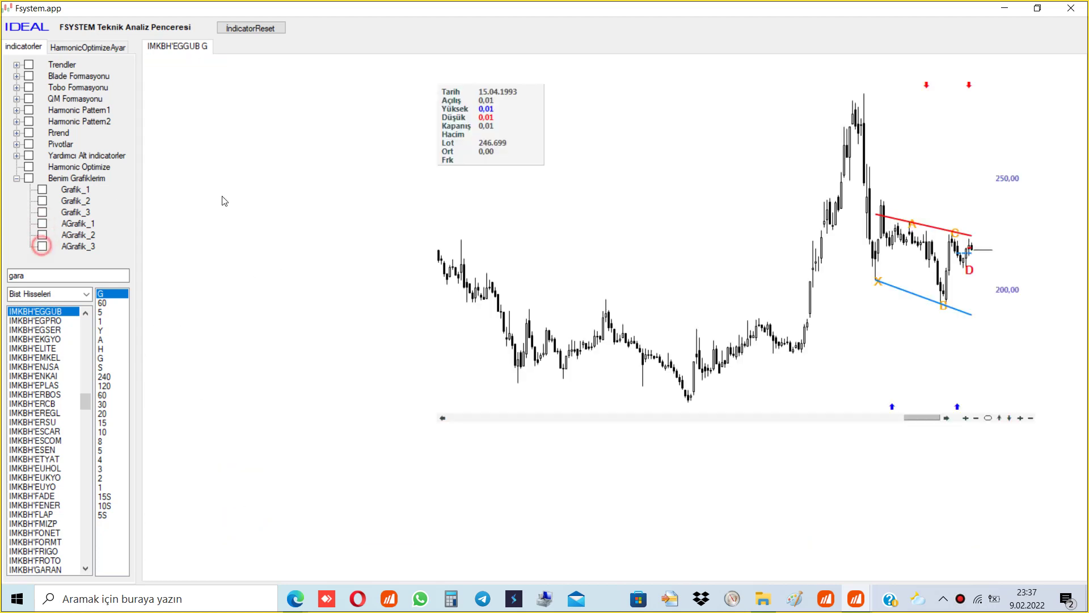
Step: Examine the Ptrend lines and their bull and bear signals around December 2021 on the EGGUB chart
{"action": "left_click", "coordinate": [513, 74]}
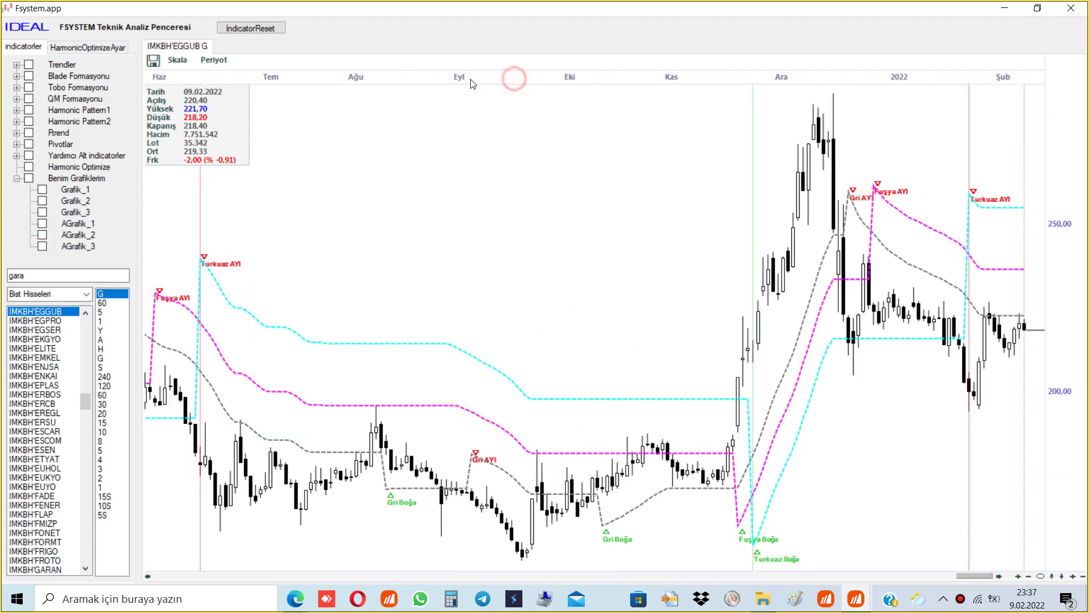
{"action": "left_click", "coordinate": [824, 241]}
{"action": "left_click", "coordinate": [529, 78]}
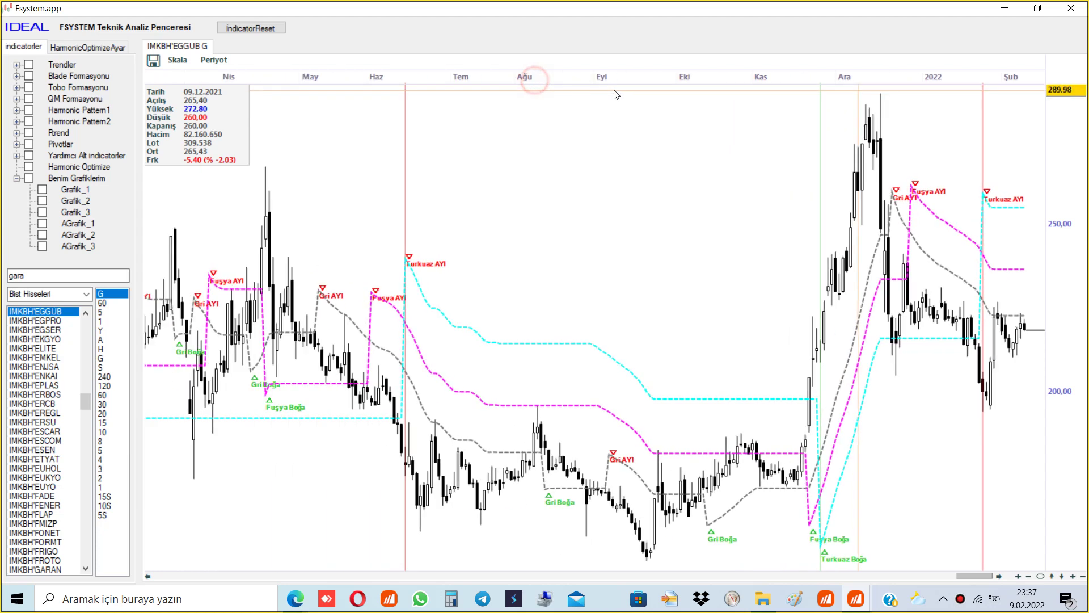
Step: Show the AGrafik_1 panel under the EGGUB chart and add an indicator from the Fiyat Bölgesi list
{"action": "left_click", "coordinate": [42, 223]}
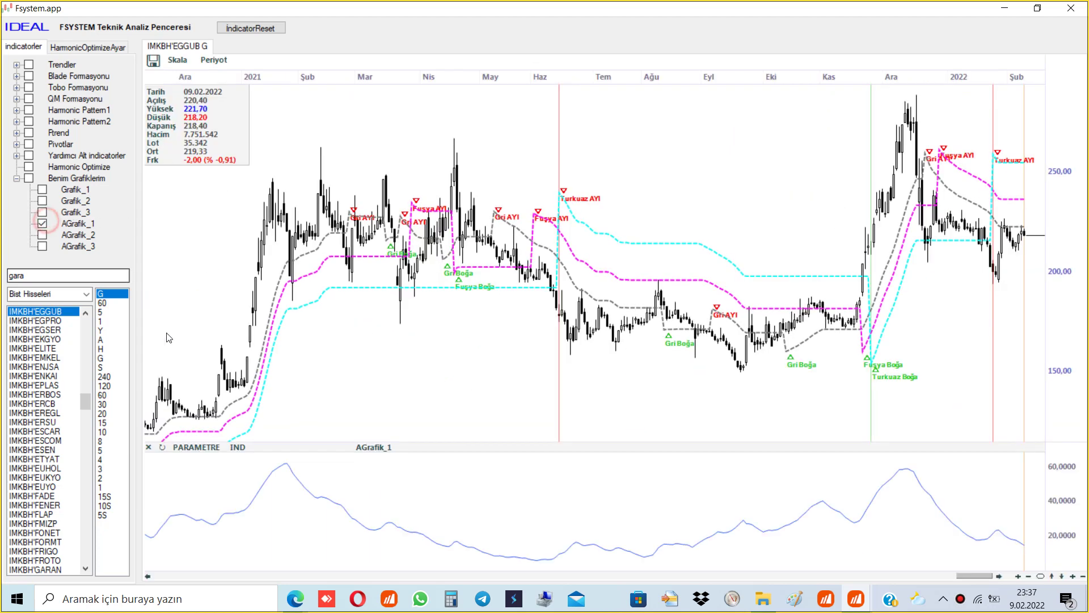
{"action": "left_click_drag", "start_coordinate": [692, 255], "coordinate": [690, 220]}
{"action": "scroll", "coordinate": [658, 274], "scroll_direction": "up", "scroll_amount": 3}
{"action": "left_click", "coordinate": [577, 192]}
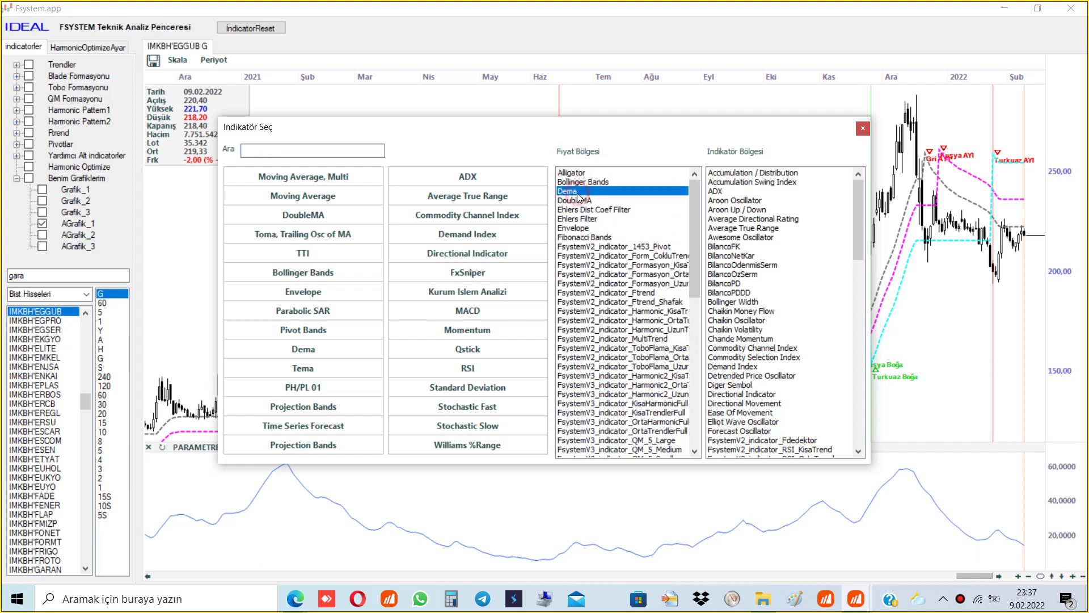
{"action": "left_click_drag", "start_coordinate": [695, 202], "coordinate": [695, 391]}
{"action": "double_click", "coordinate": [578, 379]}
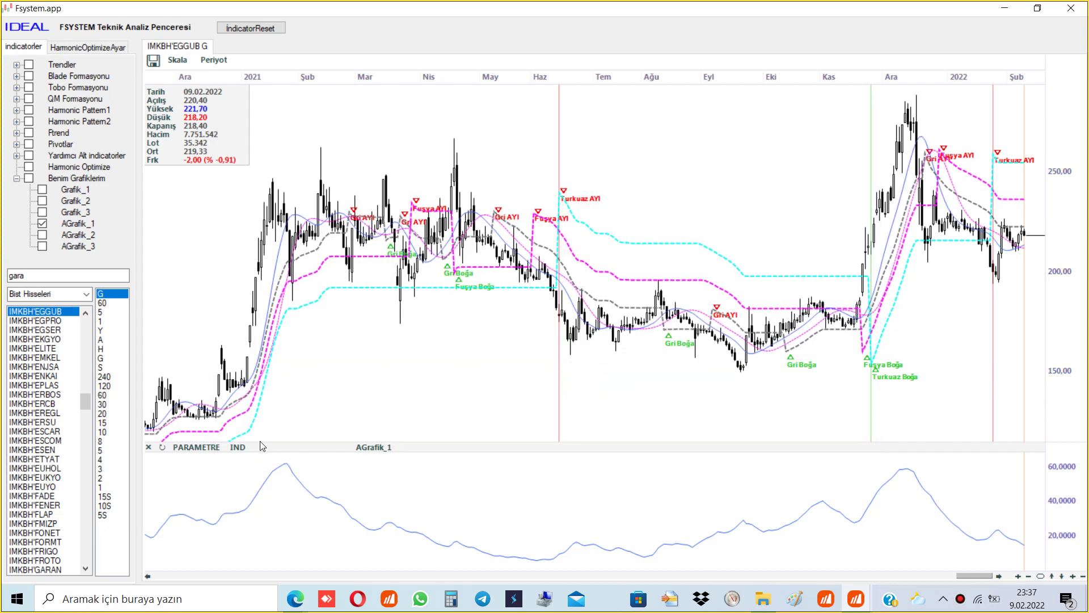
Step: Enable Grafik_1, assign the TTI indicator to it, and enable Grafik_2 on the EGGUB chart
{"action": "left_click", "coordinate": [42, 190]}
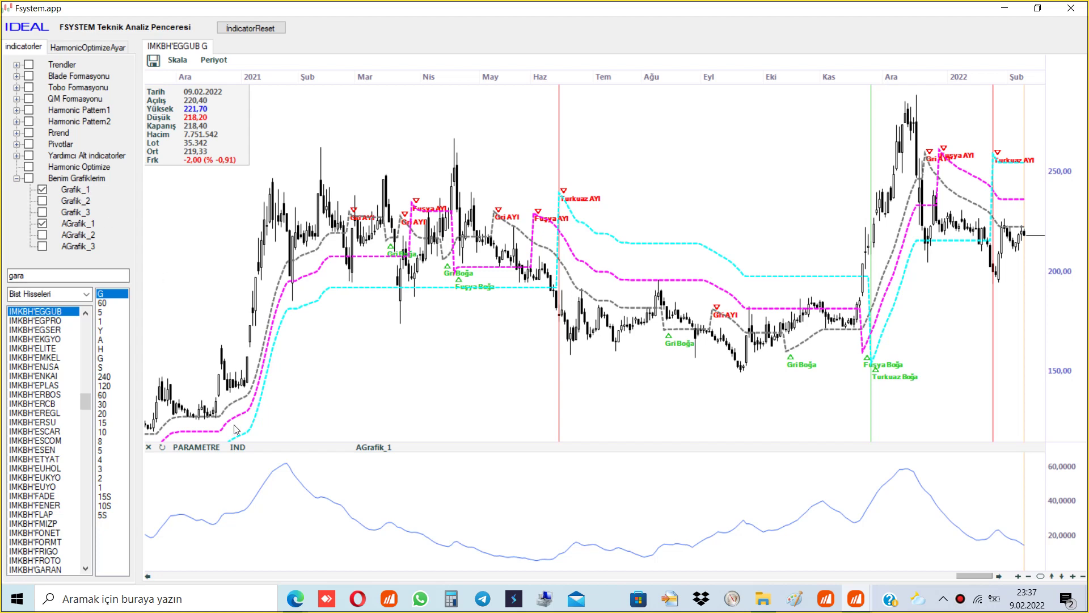
{"action": "left_click", "coordinate": [238, 447]}
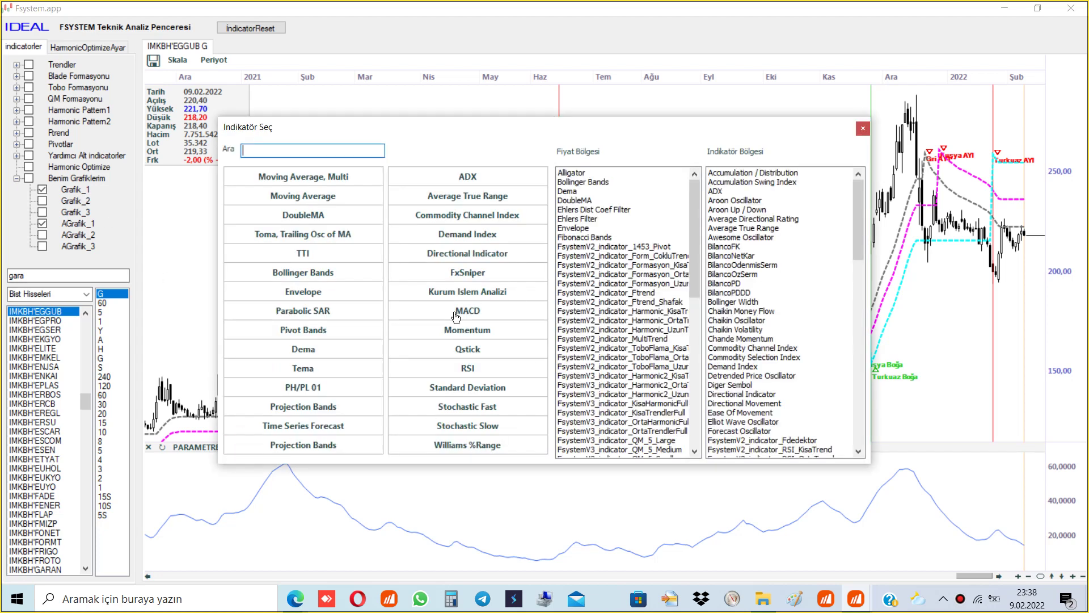
{"action": "left_click", "coordinate": [314, 256]}
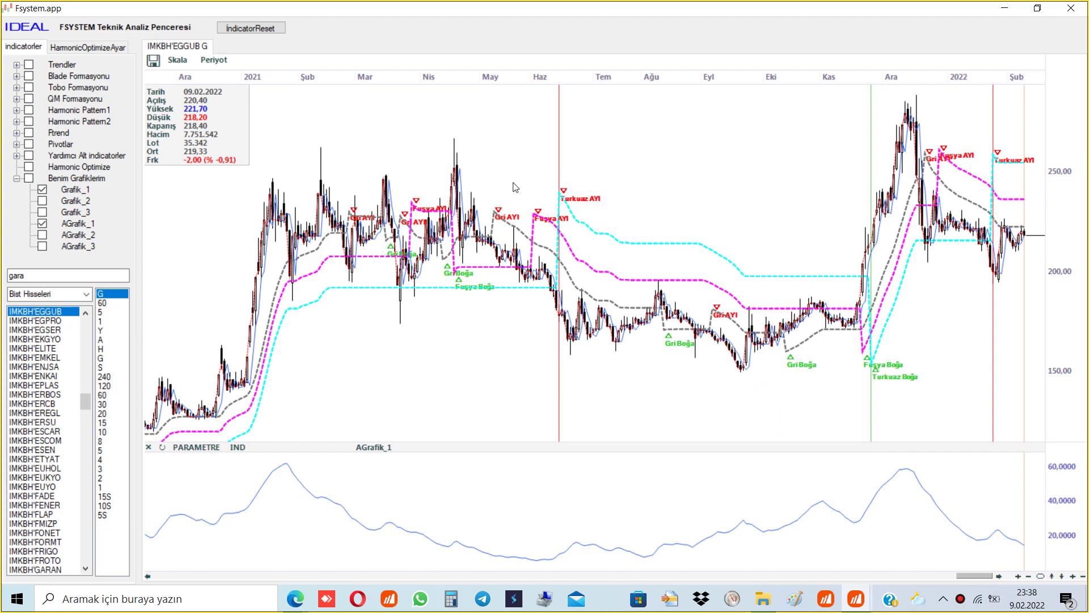
{"action": "left_click", "coordinate": [47, 201]}
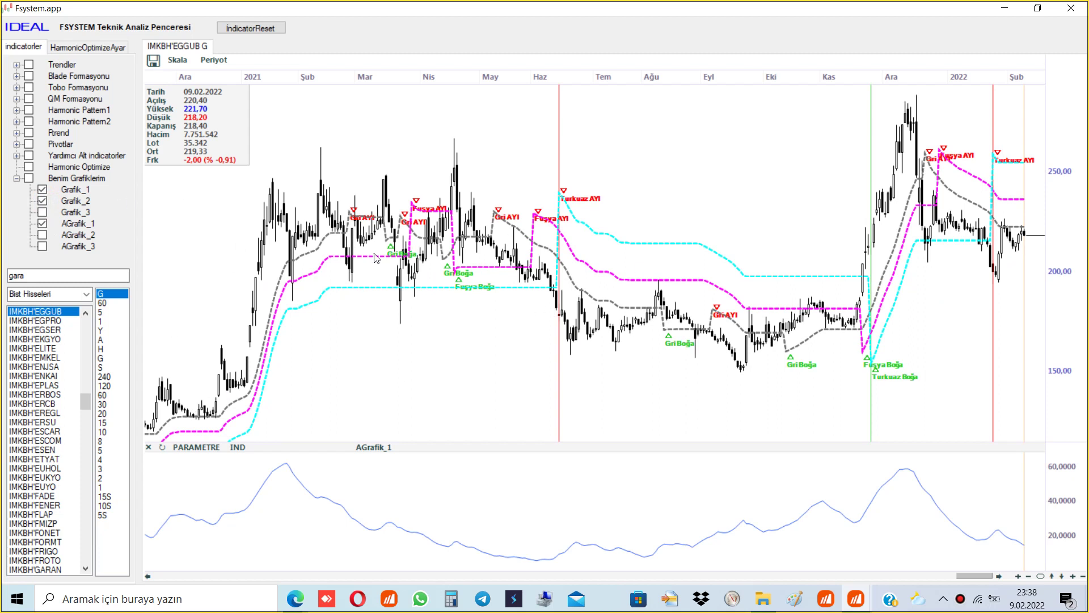
Step: Turn off AGrafik_1, Grafik_1 and Grafik_2 in the Benim Grafiklerim group
{"action": "left_click", "coordinate": [43, 224]}
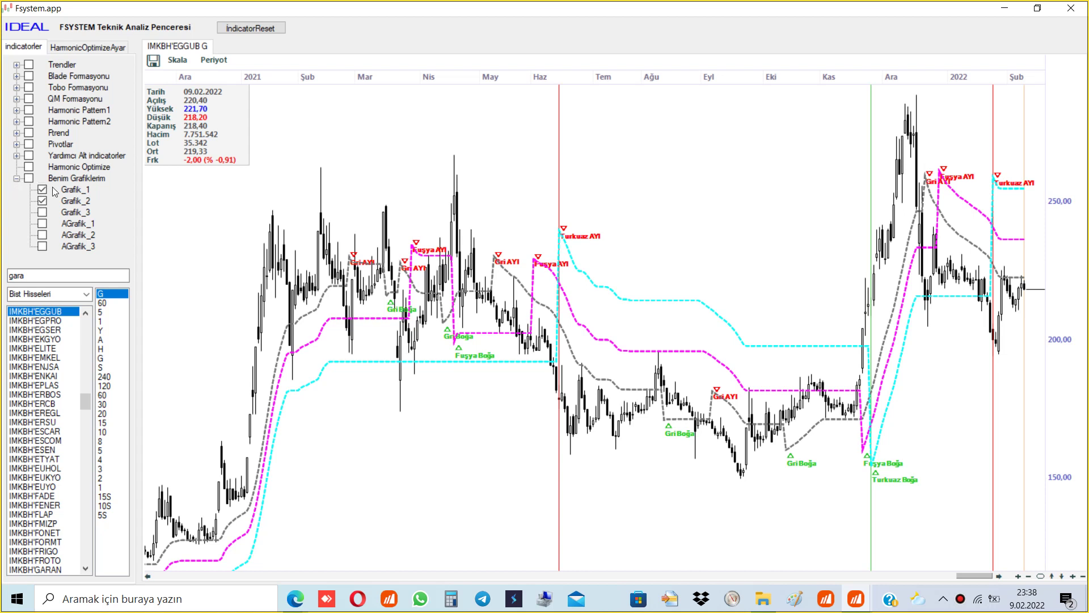
{"action": "left_click", "coordinate": [16, 65]}
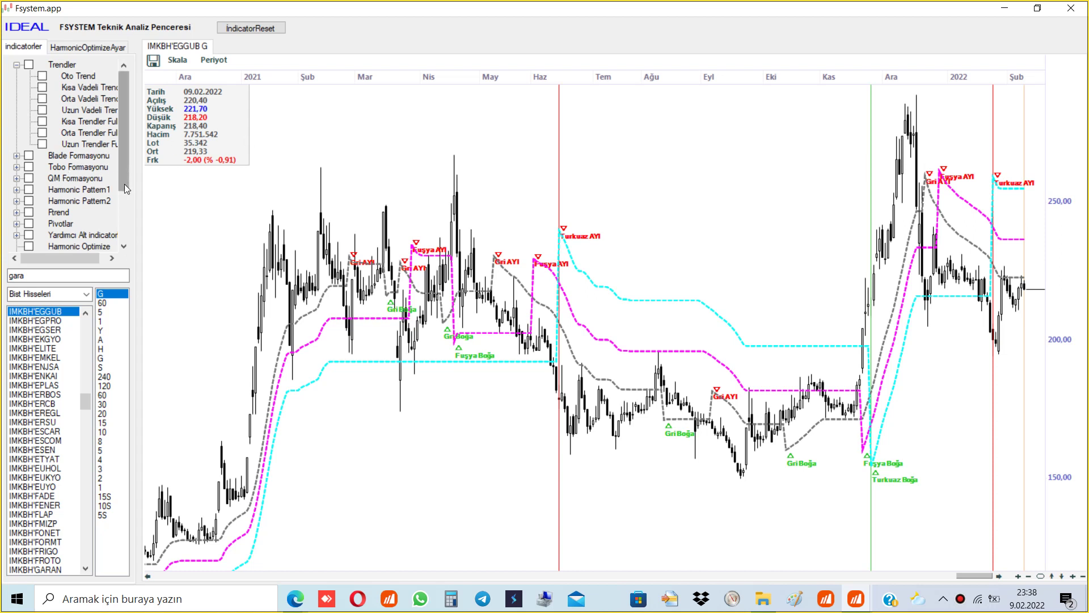
{"action": "left_click", "coordinate": [19, 66]}
{"action": "left_click", "coordinate": [17, 178]}
{"action": "left_click", "coordinate": [16, 178]}
{"action": "left_click", "coordinate": [43, 190]}
{"action": "left_click", "coordinate": [42, 201]}
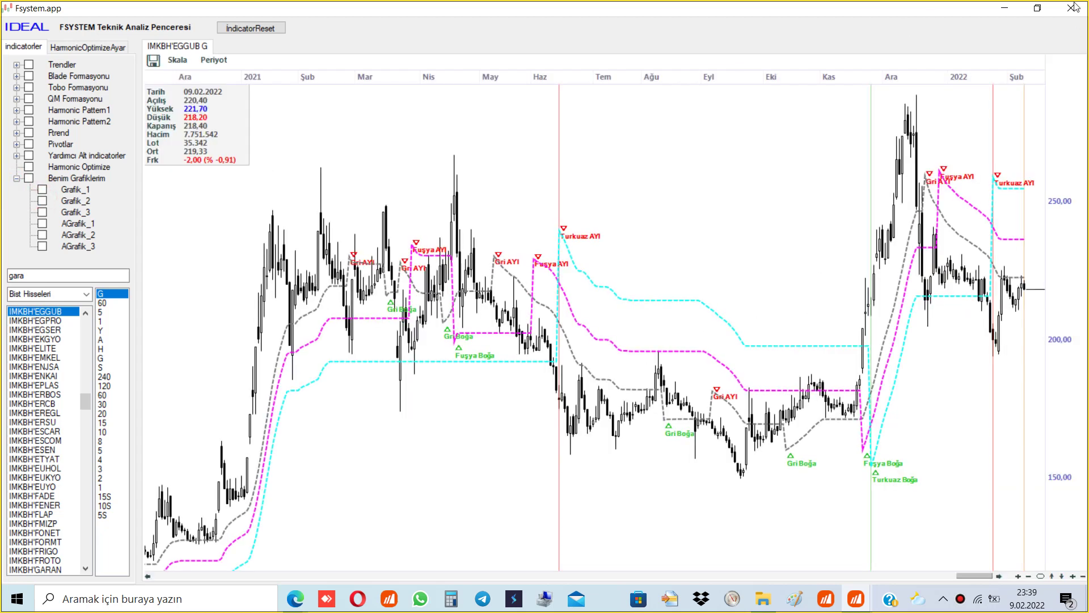
Step: Close the technical analysis window, return to the FSYSTEM.app main menu and open the Radar module full screen
{"action": "left_click", "coordinate": [1073, 9]}
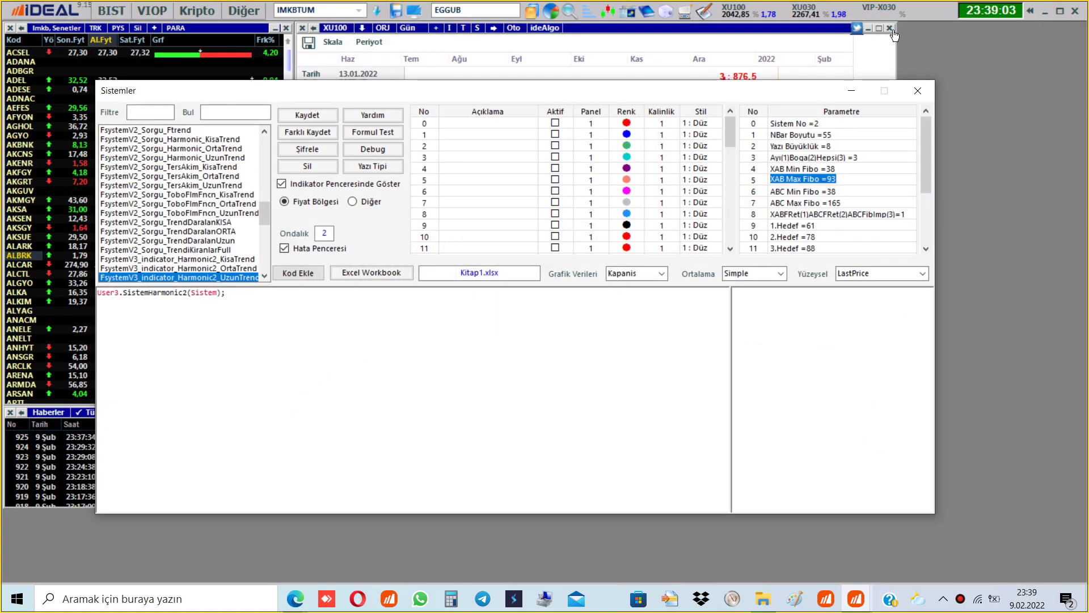
{"action": "left_click", "coordinate": [934, 81]}
{"action": "mouse_move", "coordinate": [856, 598]}
{"action": "left_click", "coordinate": [892, 570]}
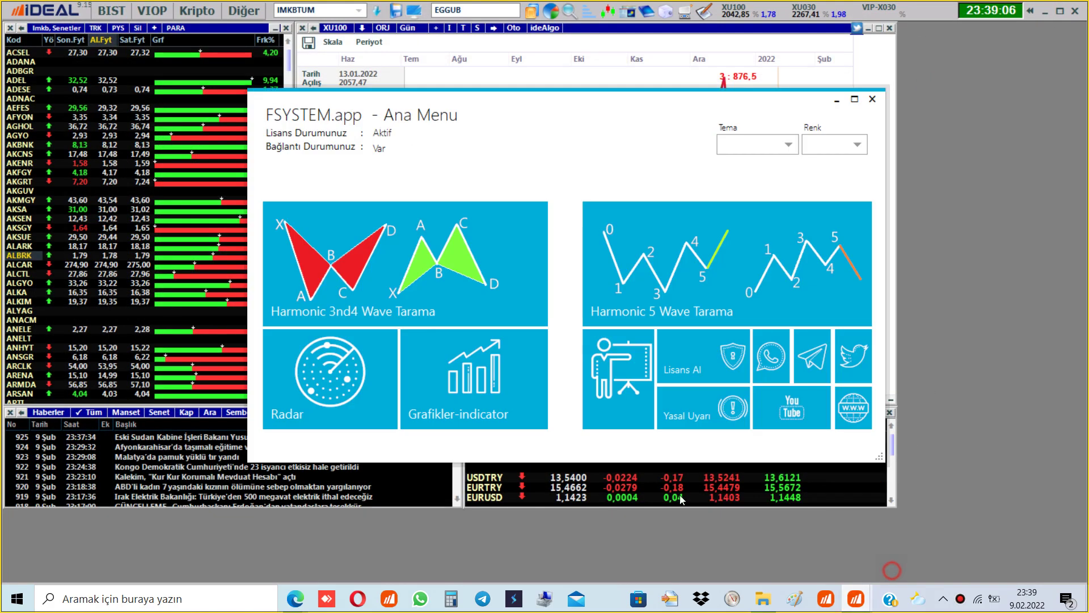
{"action": "left_click", "coordinate": [375, 415]}
{"action": "double_click", "coordinate": [690, 56]}
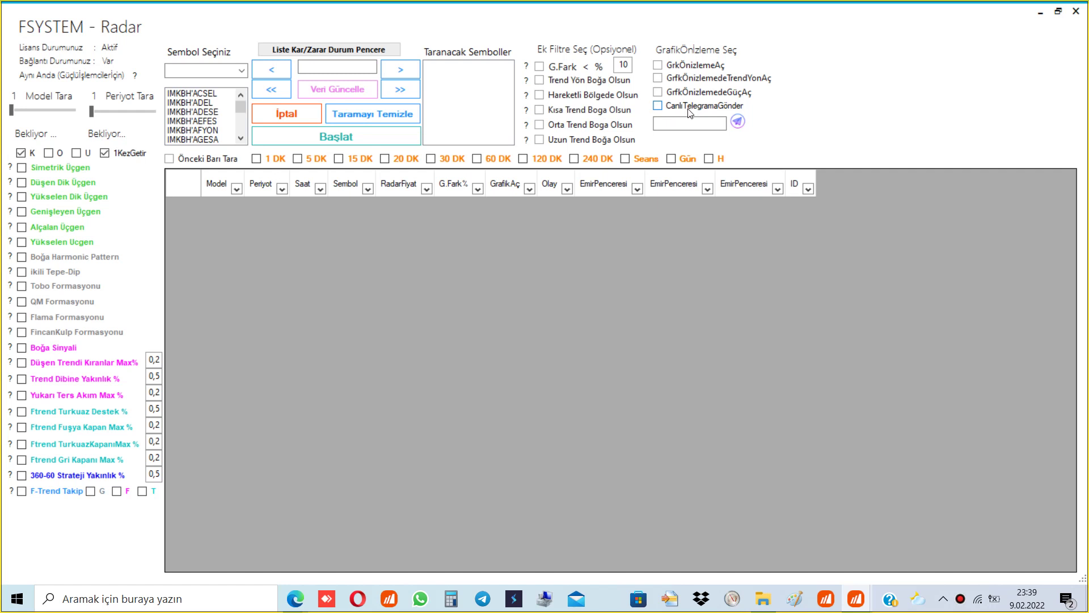
Step: Enable CanlıTelegramaGönder for the radar and enter xxx in its text field
{"action": "left_click", "coordinate": [661, 107]}
{"action": "left_click", "coordinate": [682, 123]}
Step: Switch to Telegram, search the chats for fsystem and open the Fsystem_Radar_Bot conversation
{"action": "left_click", "coordinate": [482, 599]}
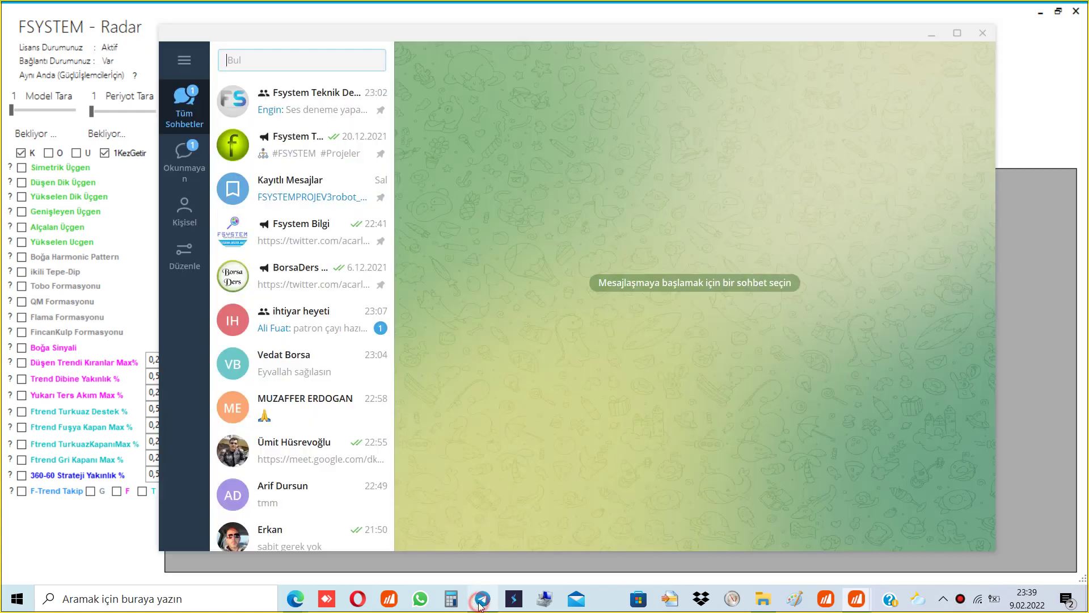
{"action": "type", "text": "fsys"}
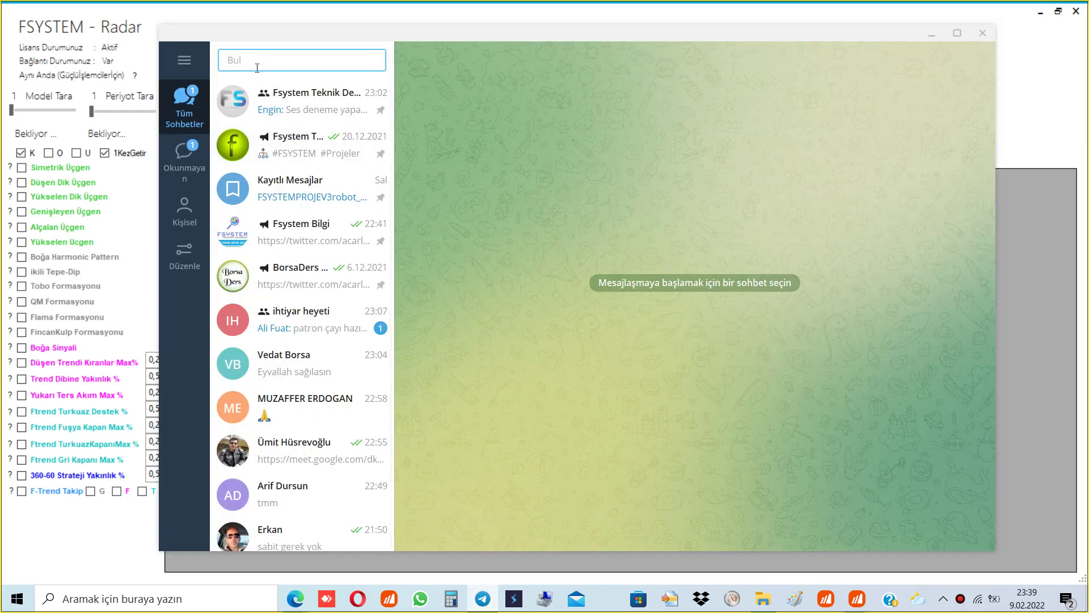
{"action": "type", "text": "trem"}
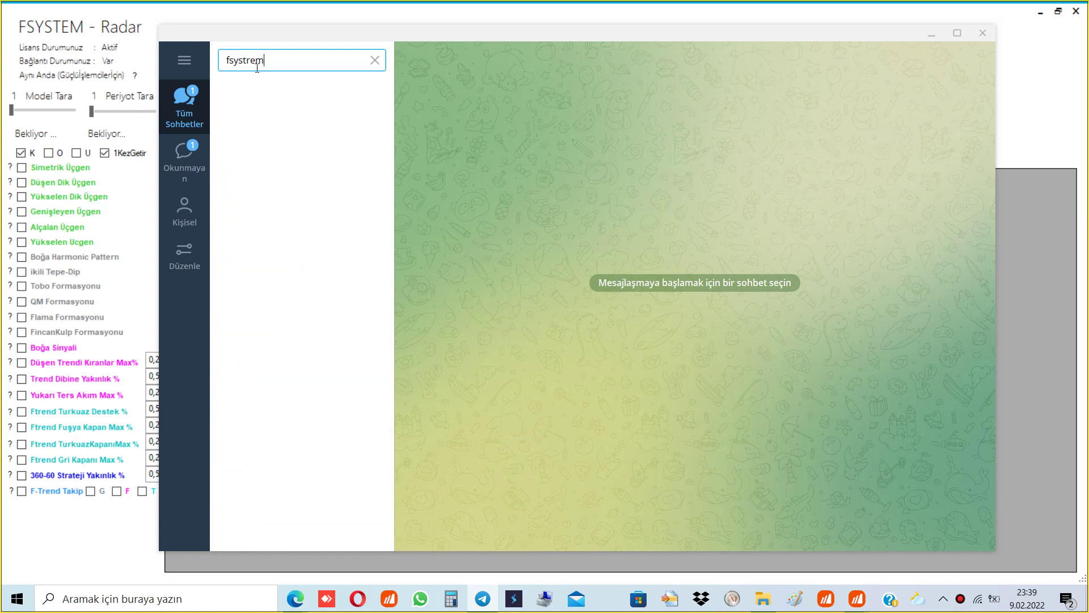
{"action": "key", "text": "BackSpace"}
{"action": "key", "text": "BackSpace"}
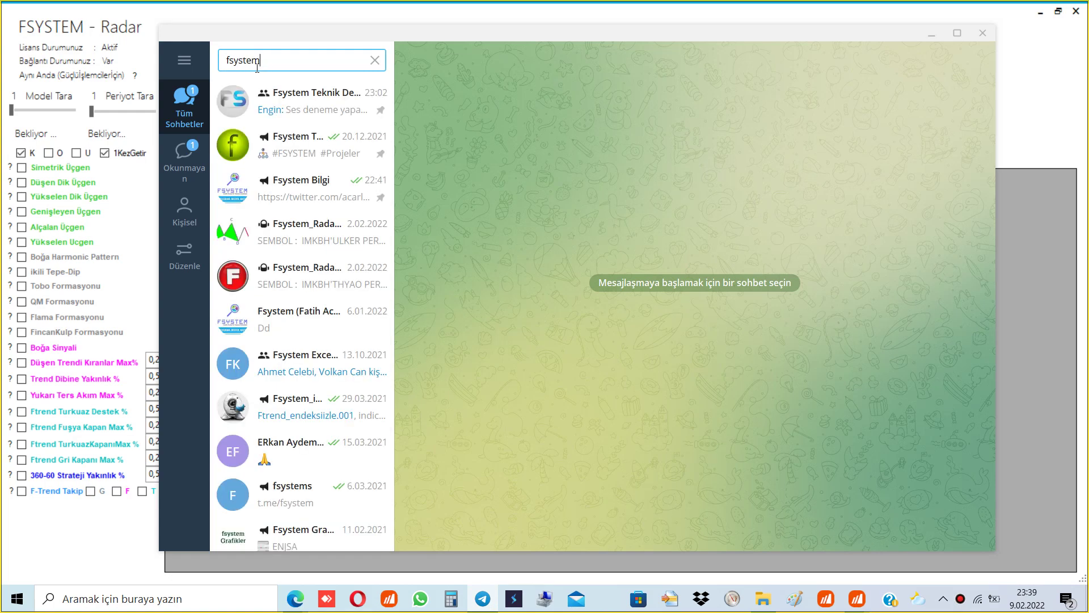
{"action": "left_click", "coordinate": [286, 276]}
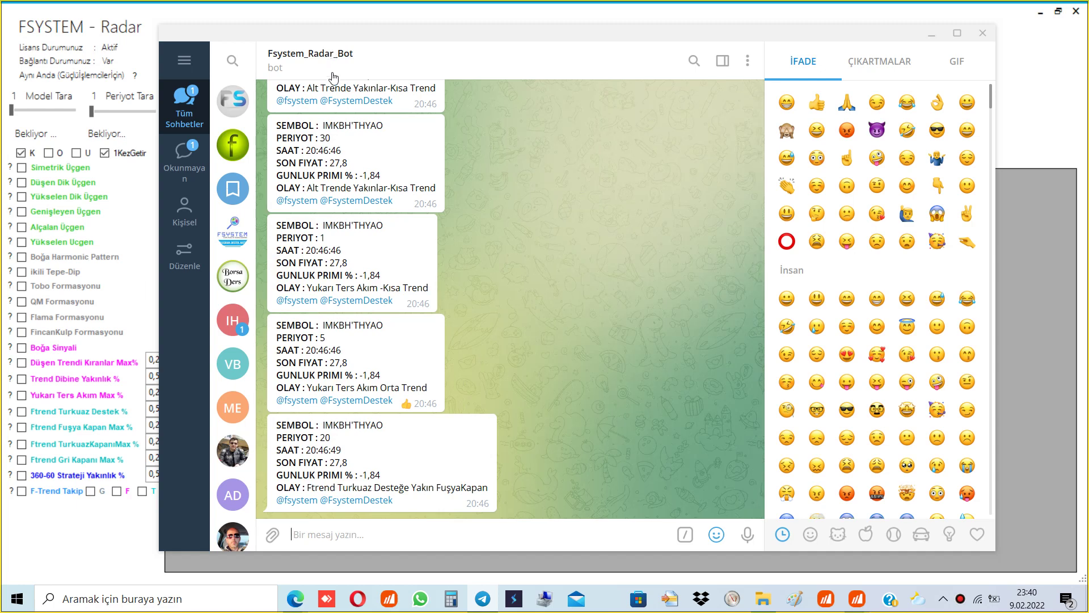
Step: View the bot information of Fsystem_Radar_Bot, including its username, and return to the conversation
{"action": "left_click", "coordinate": [313, 61]}
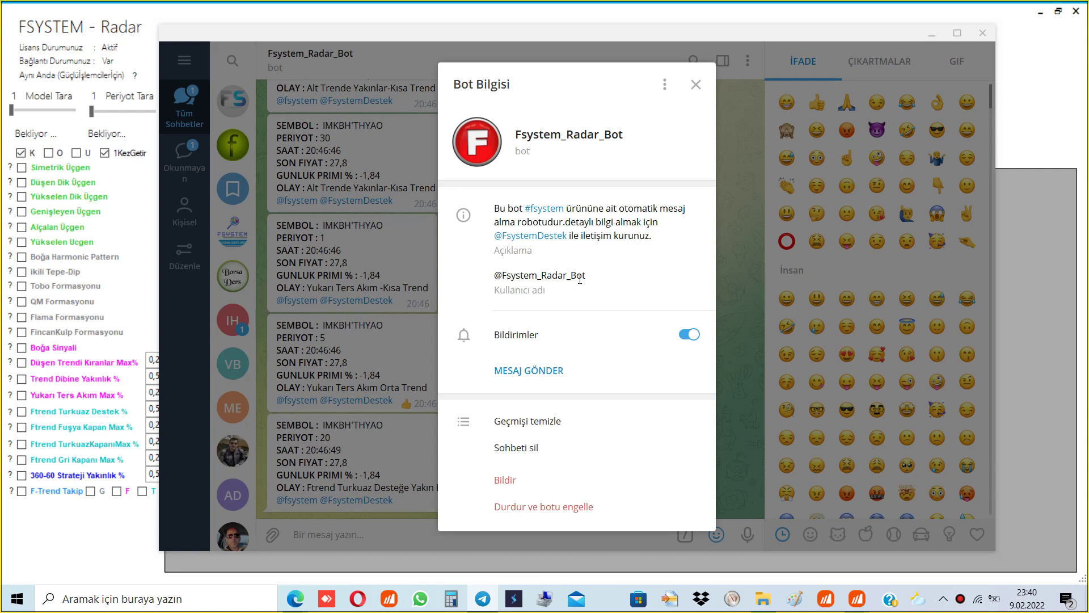
{"action": "left_click", "coordinate": [326, 159]}
{"action": "scroll", "coordinate": [224, 164], "scroll_direction": "down", "scroll_amount": 3}
{"action": "scroll", "coordinate": [224, 164], "scroll_direction": "up", "scroll_amount": 3}
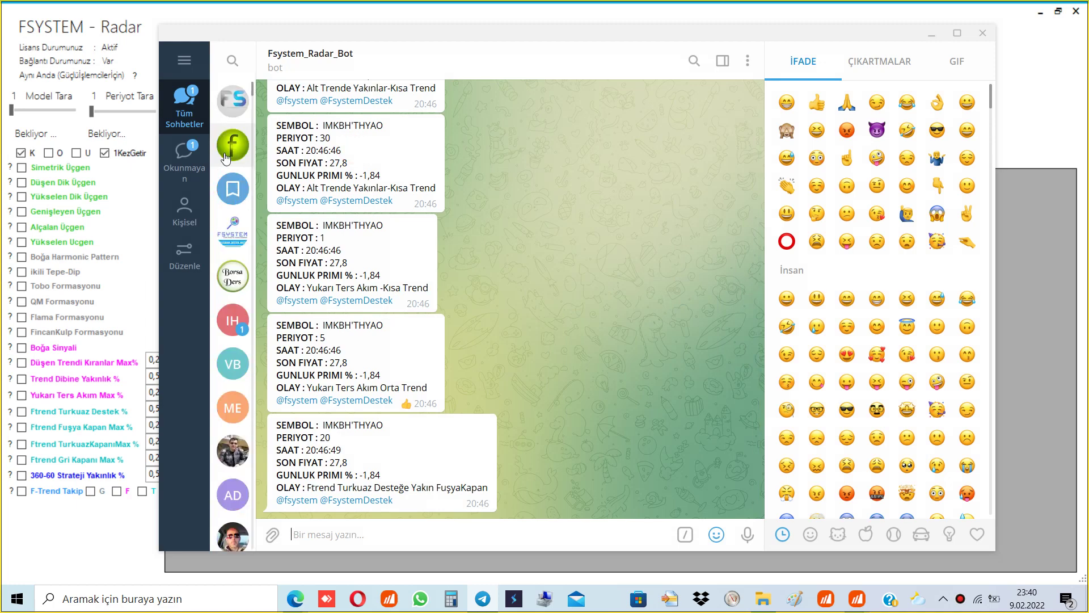
Step: Find the Fsystem_Radar_Harmonic_Bot conversation and highlight the username in its bot information
{"action": "left_click", "coordinate": [233, 60]}
{"action": "type", "text": "f"}
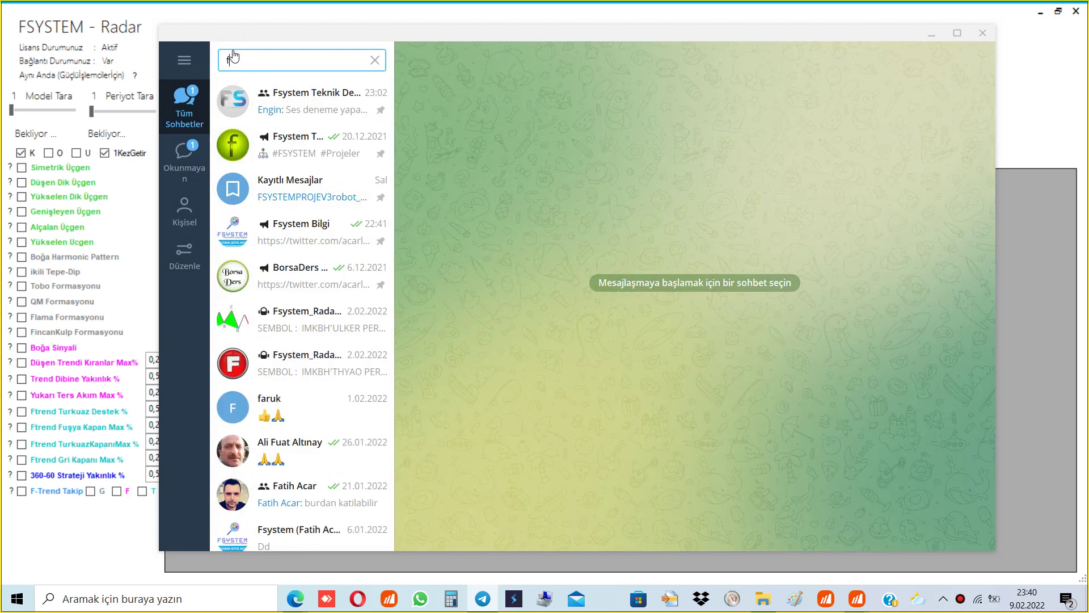
{"action": "left_click", "coordinate": [323, 310]}
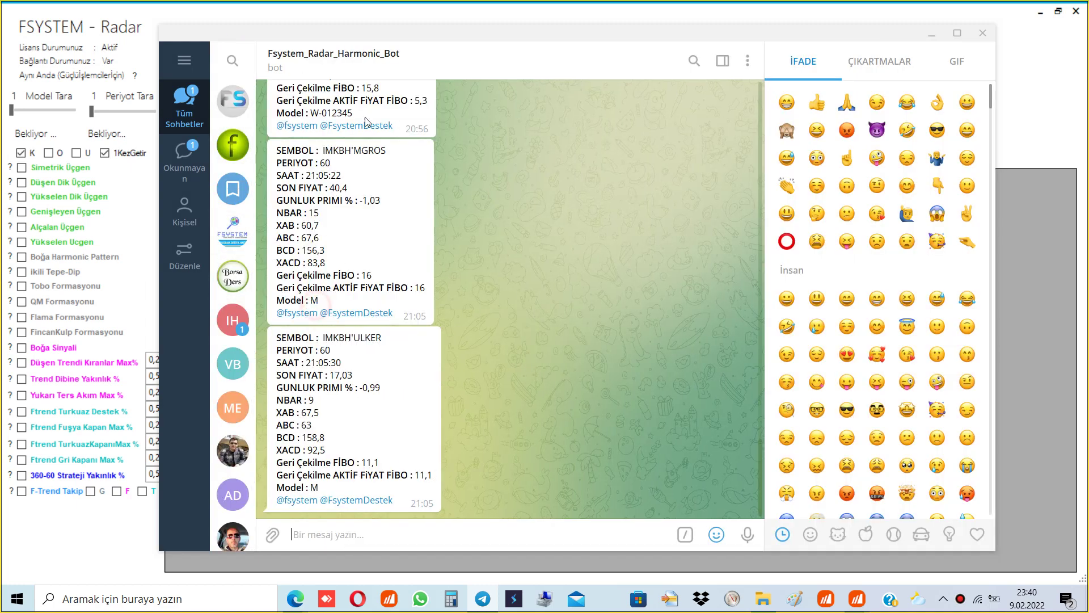
{"action": "left_click", "coordinate": [349, 56]}
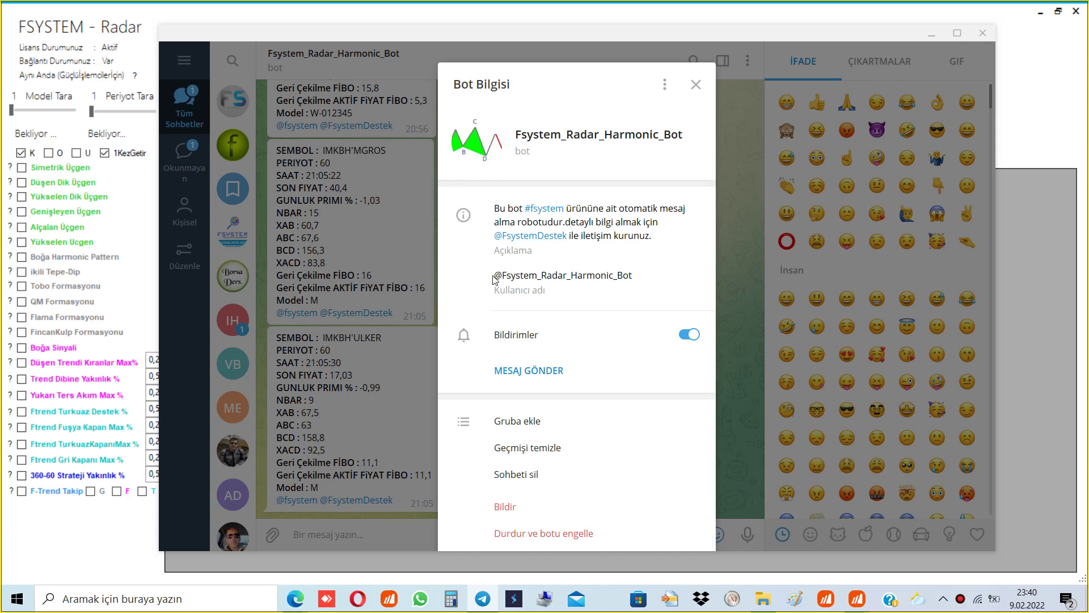
{"action": "left_click_drag", "start_coordinate": [502, 276], "coordinate": [611, 287]}
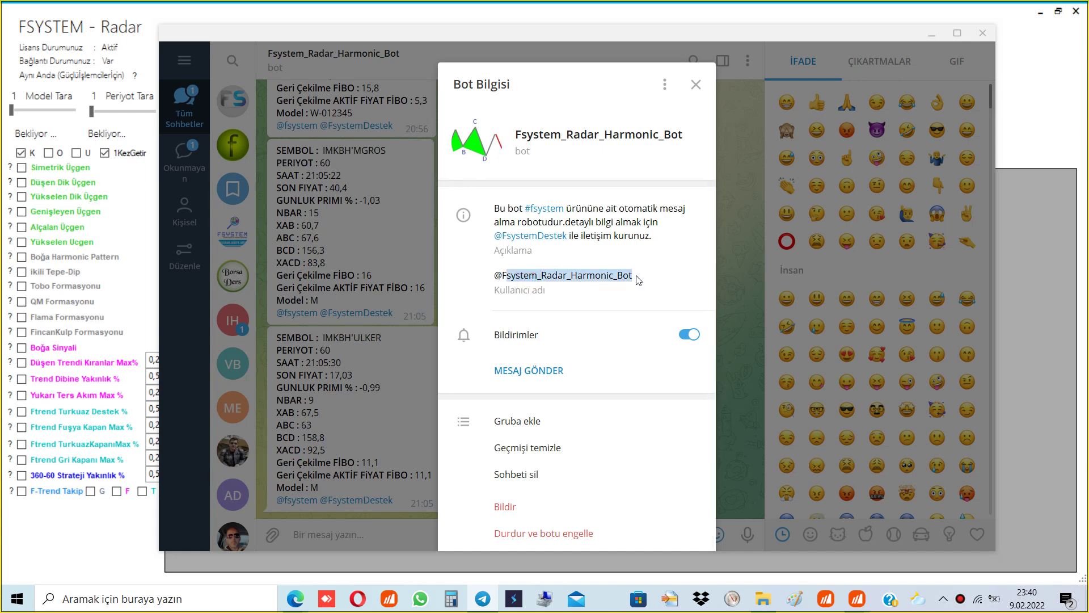
{"action": "left_click", "coordinate": [696, 86]}
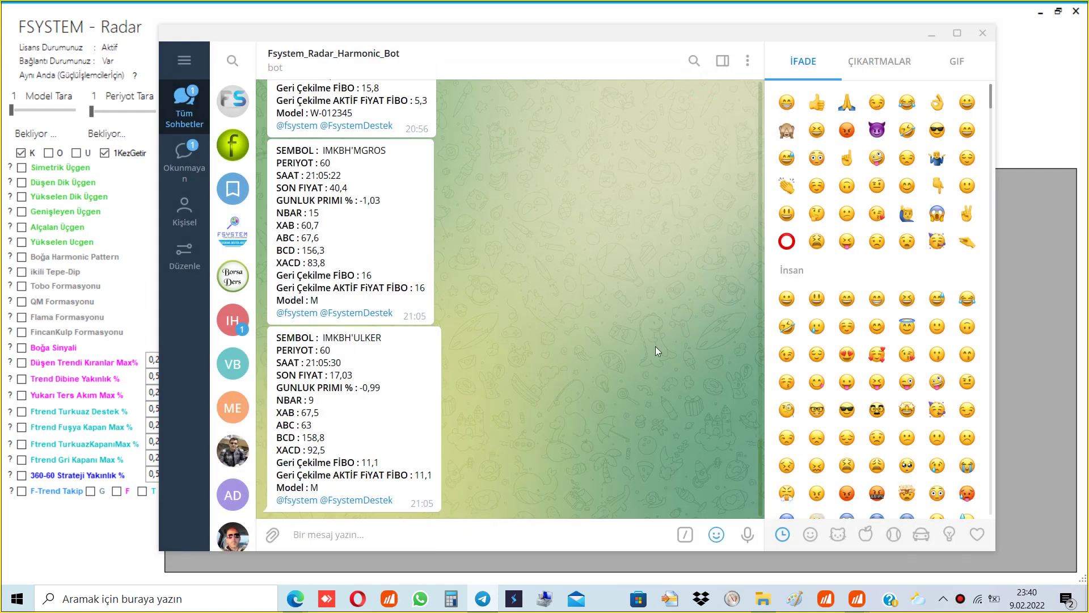
Step: Move the Telegram window clear of the radar options and select the text in the CanlıTelegramaGönder field
{"action": "left_click_drag", "start_coordinate": [677, 34], "coordinate": [674, 242]}
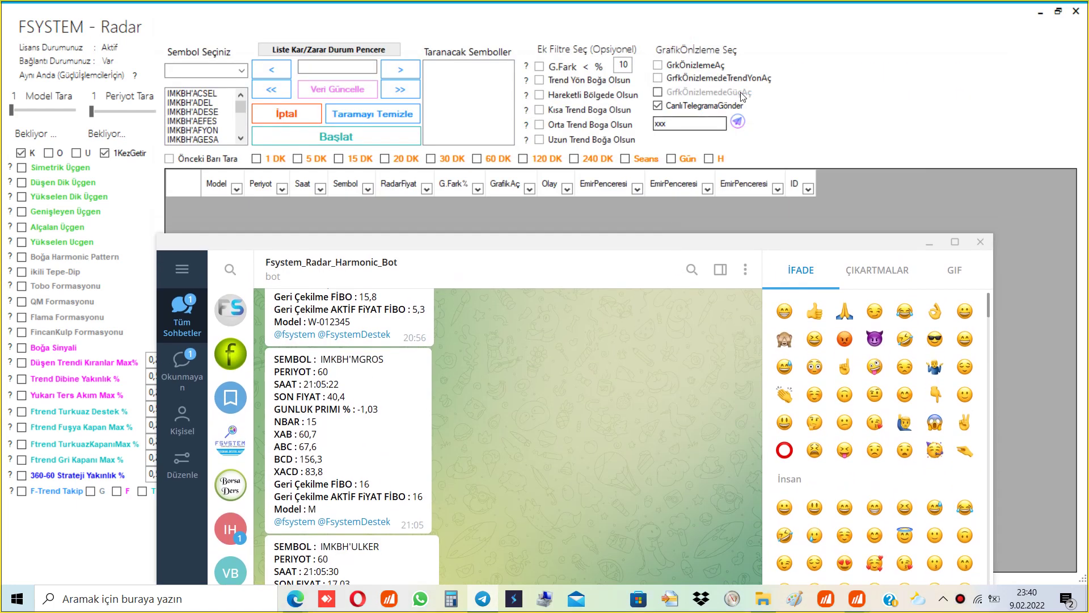
{"action": "left_click", "coordinate": [673, 122]}
{"action": "double_click", "coordinate": [669, 124]}
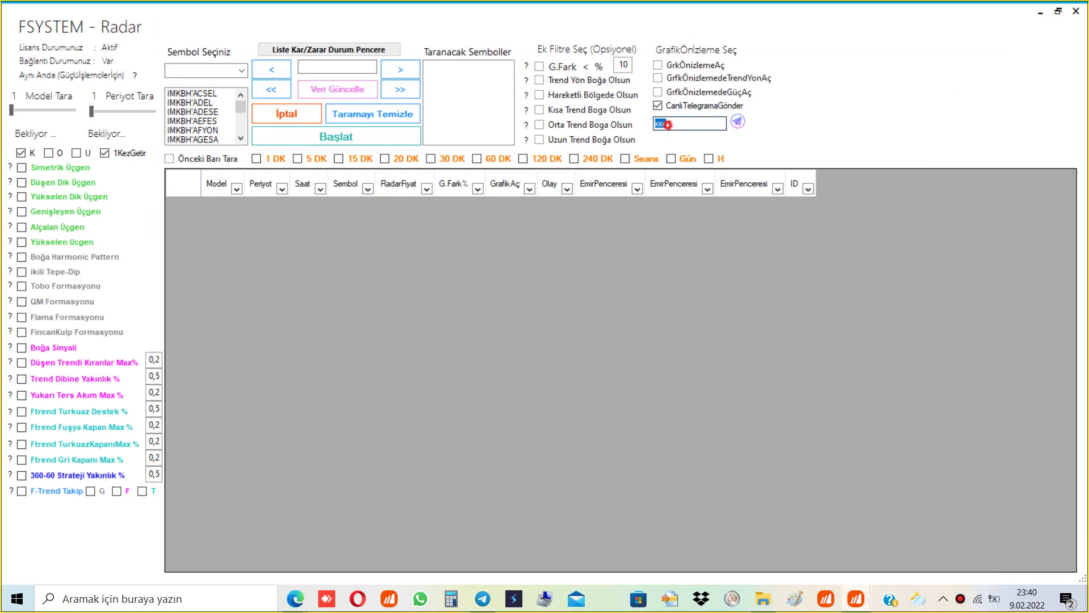
Step: Bring Telegram back, look through the Fsystem_Radar_Harmonic_Bot signal messages and minimize the window
{"action": "left_click", "coordinate": [483, 600]}
{"action": "left_click_drag", "start_coordinate": [503, 238], "coordinate": [474, 49]}
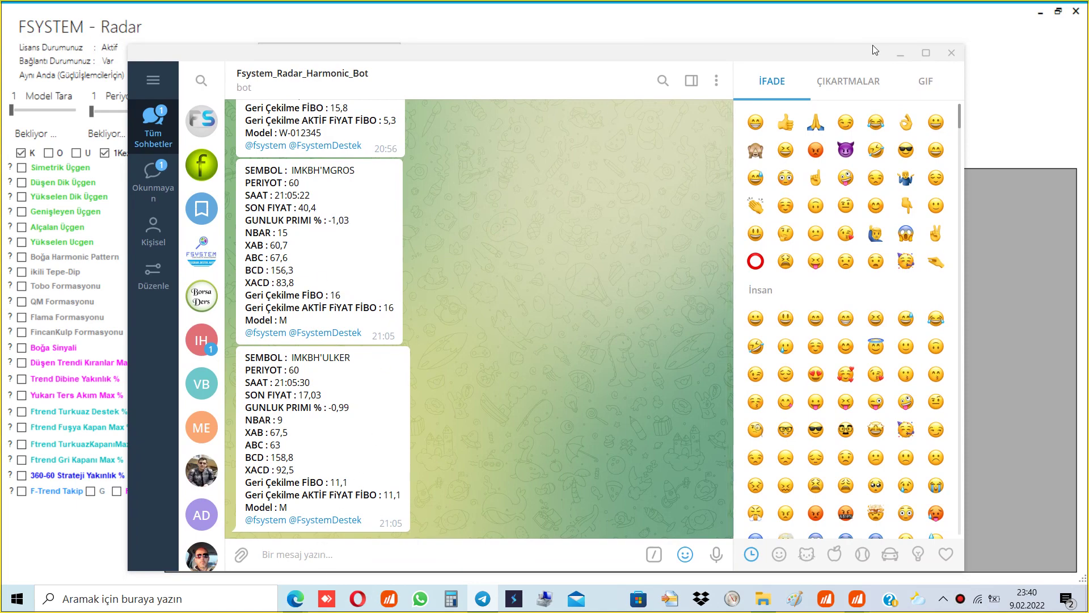
{"action": "scroll", "coordinate": [458, 379], "scroll_direction": "up", "scroll_amount": 5}
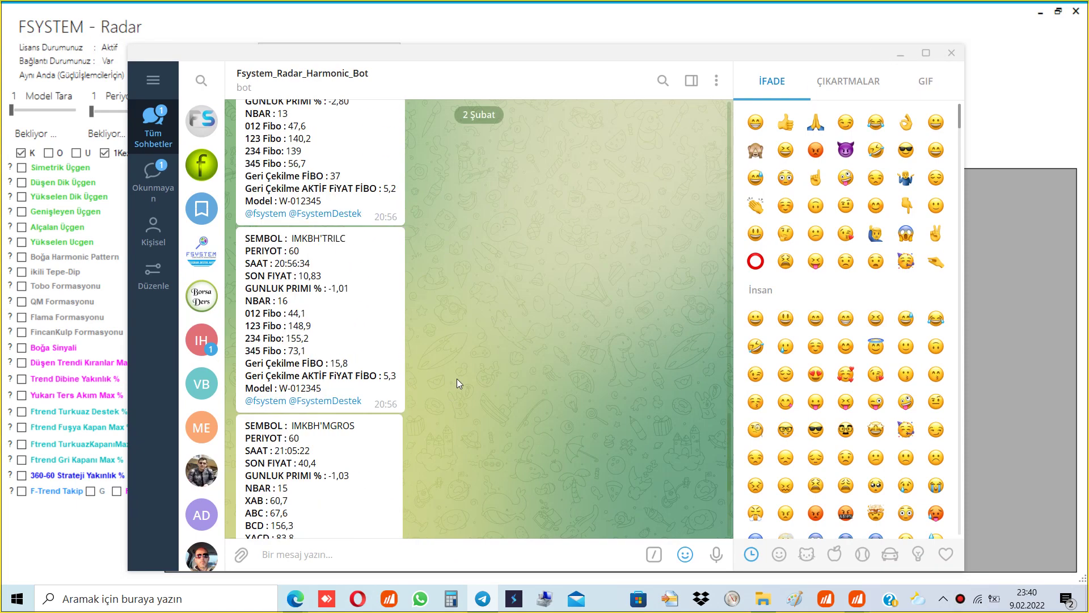
{"action": "scroll", "coordinate": [462, 366], "scroll_direction": "down", "scroll_amount": 10}
{"action": "left_click", "coordinate": [899, 52]}
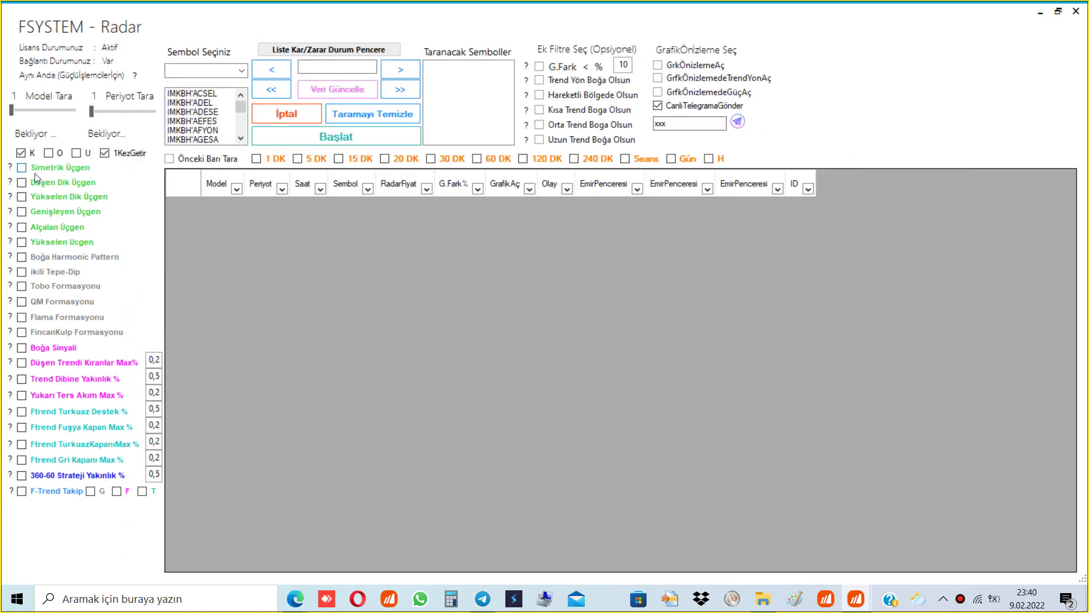
Step: Select the Simetrik Üçgen model, then examine the signal time in the IMKBH'ULKER message in Telegram
{"action": "left_click", "coordinate": [21, 169]}
{"action": "left_click", "coordinate": [483, 598]}
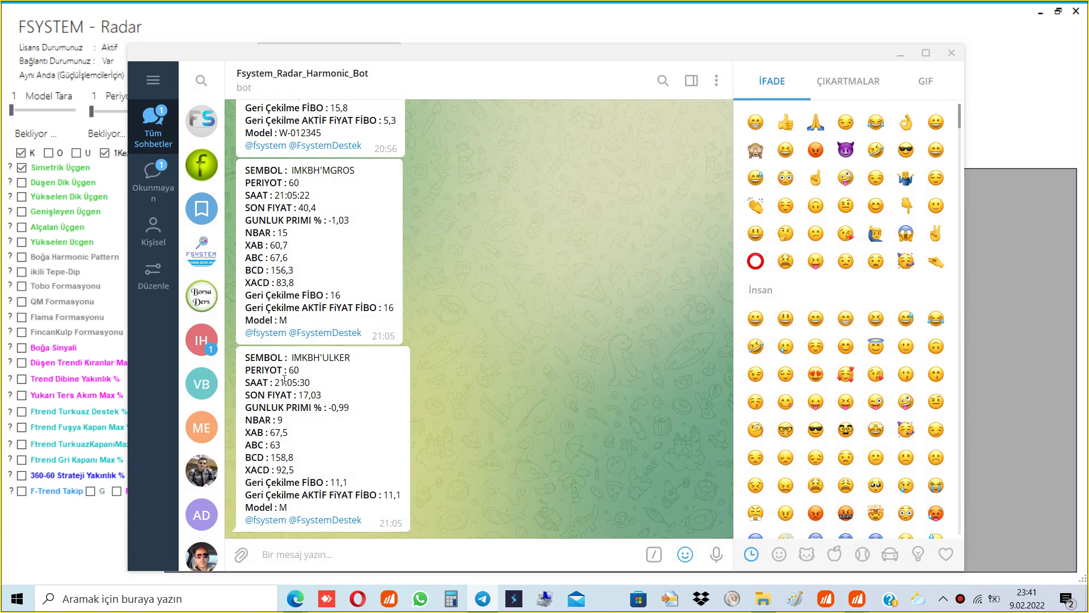
{"action": "left_click_drag", "start_coordinate": [270, 384], "coordinate": [309, 384]}
{"action": "left_click", "coordinate": [434, 21]}
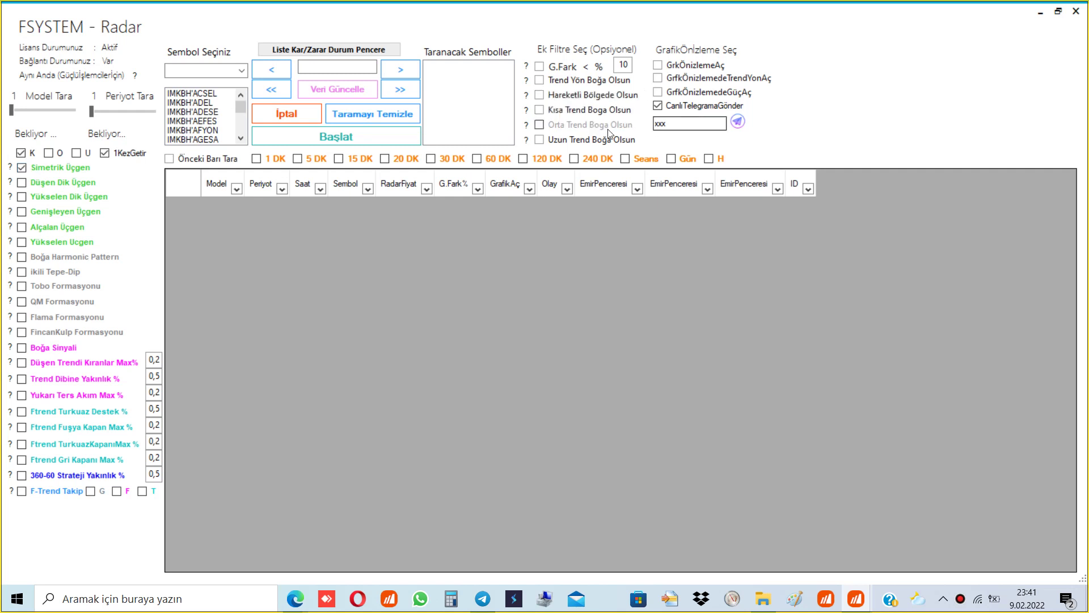
Step: Deselect the Simetrik Üçgen model in the Radar and view its help explanation
{"action": "left_click", "coordinate": [23, 168]}
{"action": "left_click", "coordinate": [9, 167]}
{"action": "left_click", "coordinate": [886, 144]}
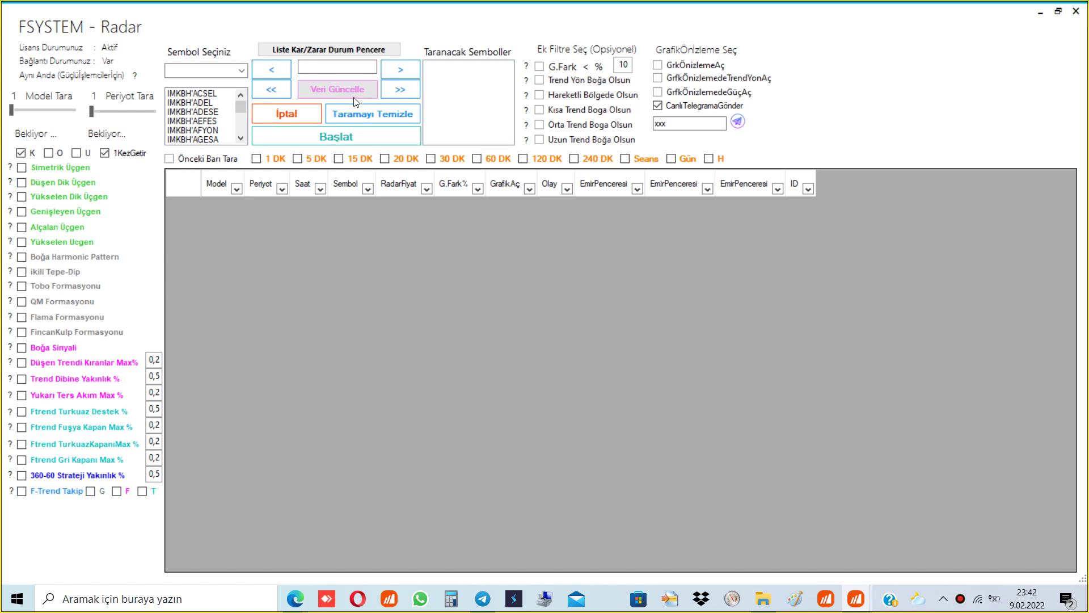
Step: Look over the available symbol groups in the Radar and choose the A-Y Pazarı group
{"action": "left_click", "coordinate": [241, 71]}
{"action": "left_click", "coordinate": [248, 29]}
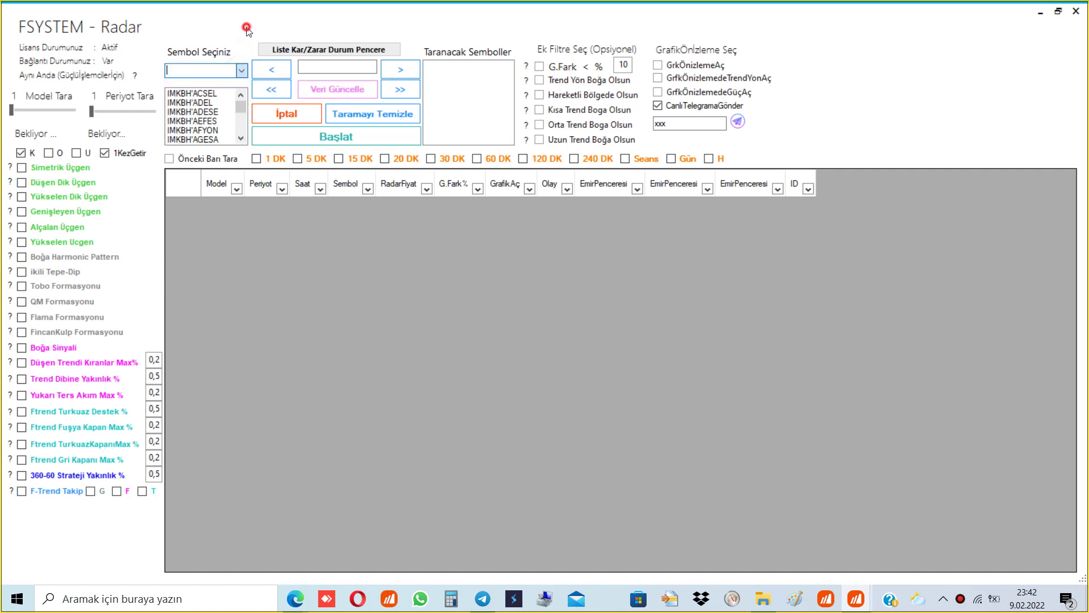
{"action": "left_click", "coordinate": [244, 74]}
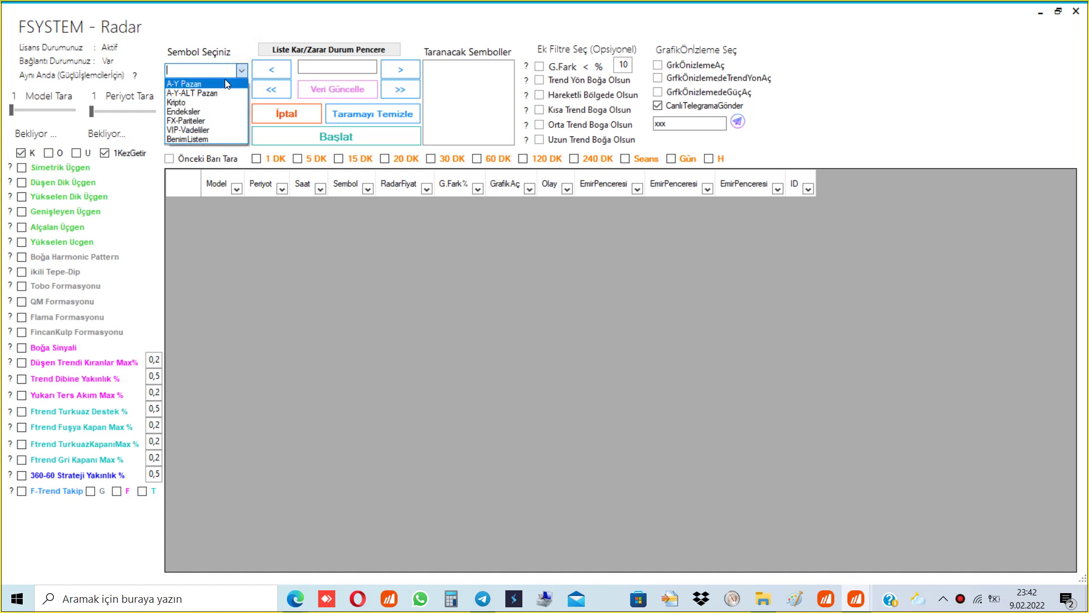
{"action": "left_click", "coordinate": [243, 42]}
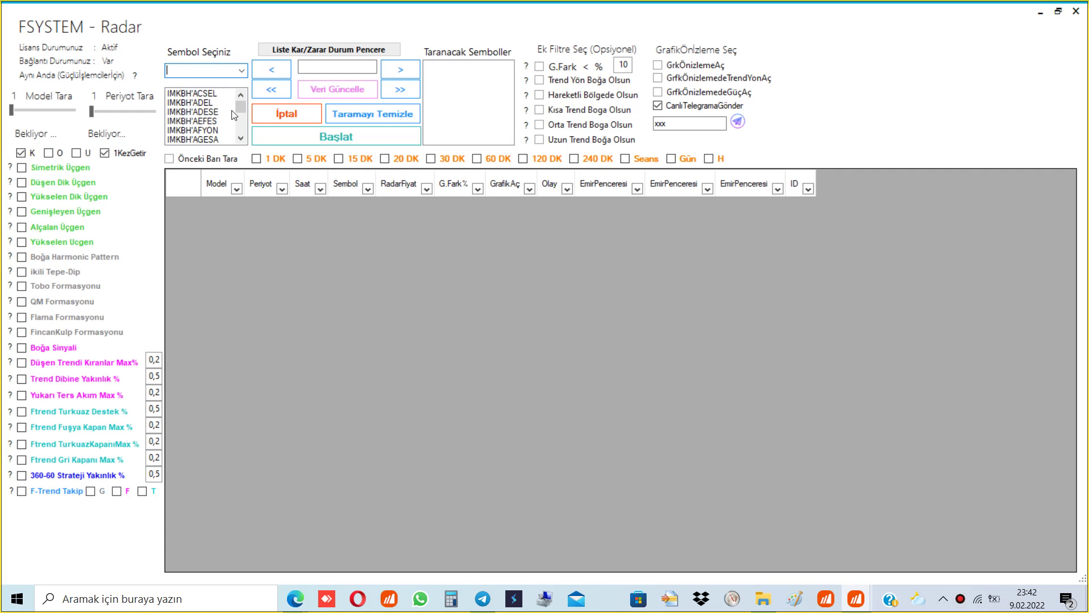
{"action": "left_click", "coordinate": [242, 71]}
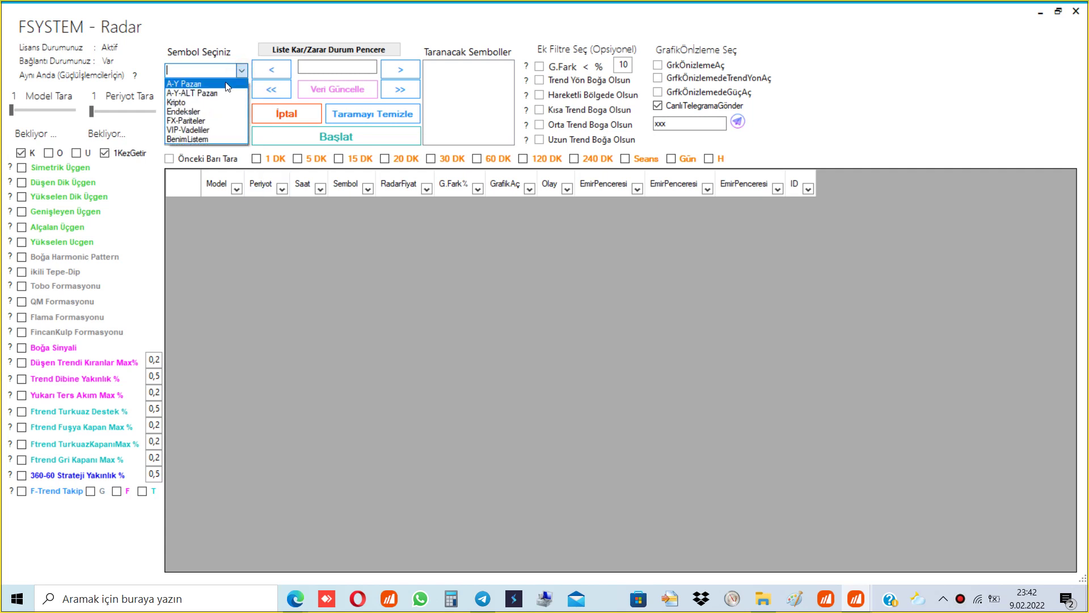
{"action": "left_click", "coordinate": [237, 31]}
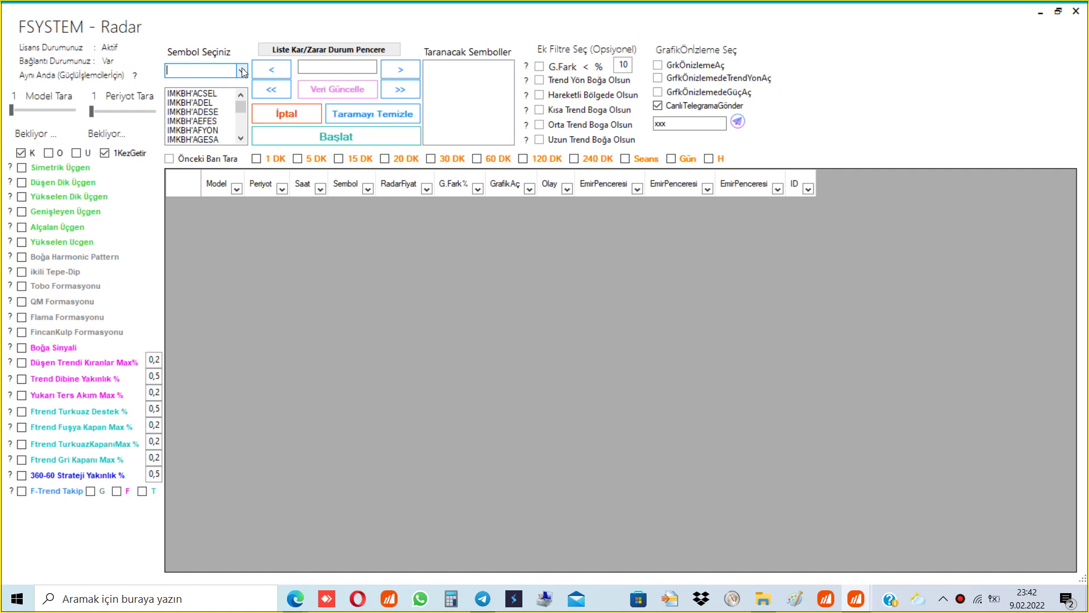
{"action": "left_click", "coordinate": [242, 71]}
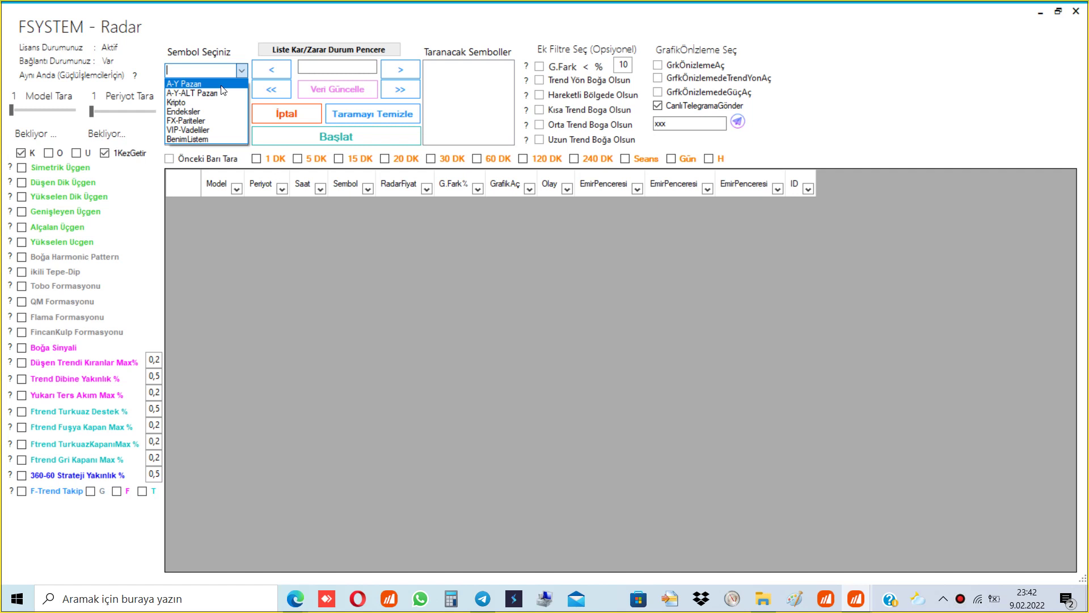
{"action": "left_click", "coordinate": [221, 85]}
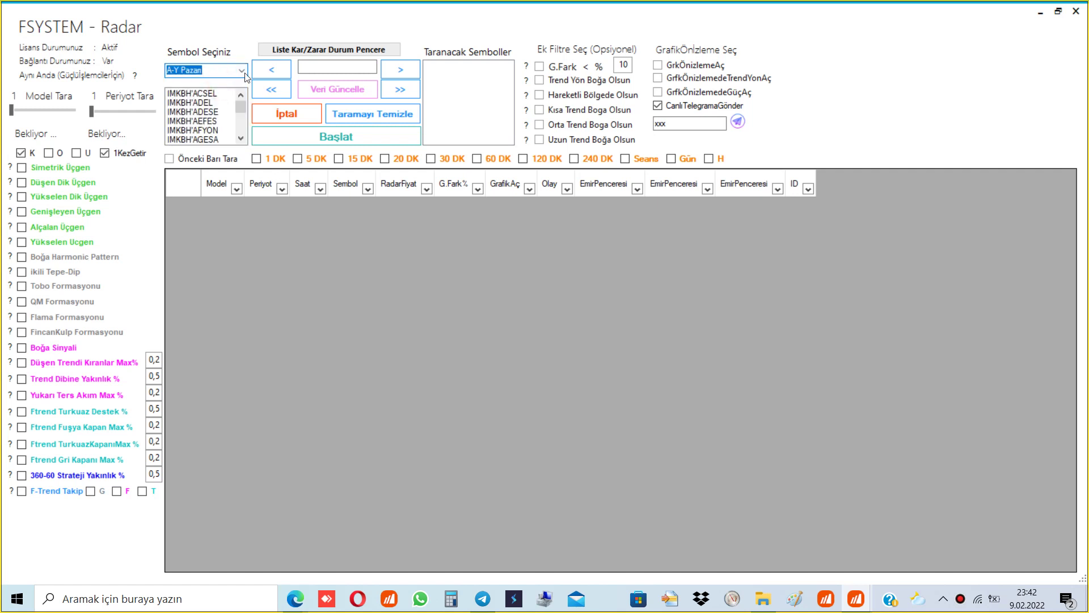
{"action": "left_click", "coordinate": [243, 71]}
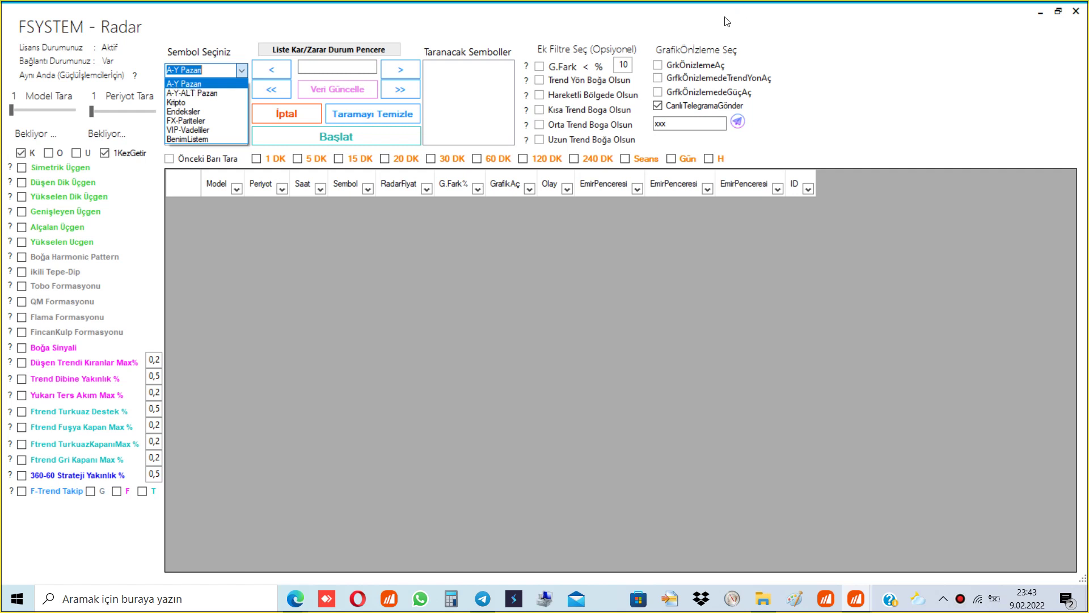
{"action": "left_click", "coordinate": [210, 83]}
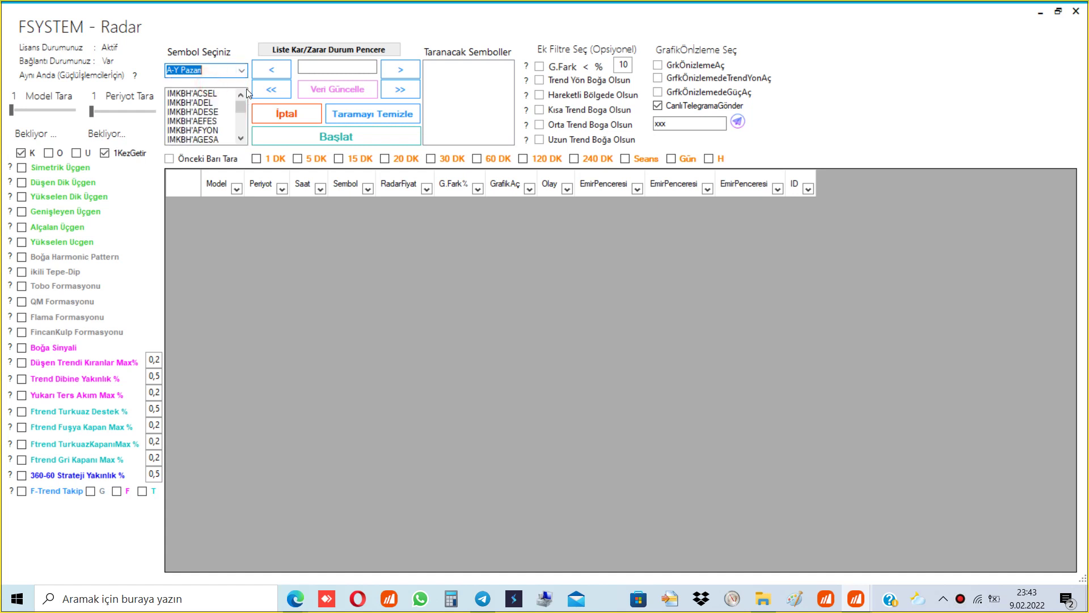
{"action": "mouse_move", "coordinate": [243, 106]}
{"action": "left_mouse_down"}
{"action": "mouse_move", "coordinate": [244, 139]}
{"action": "mouse_move", "coordinate": [245, 102]}
{"action": "left_mouse_up"}
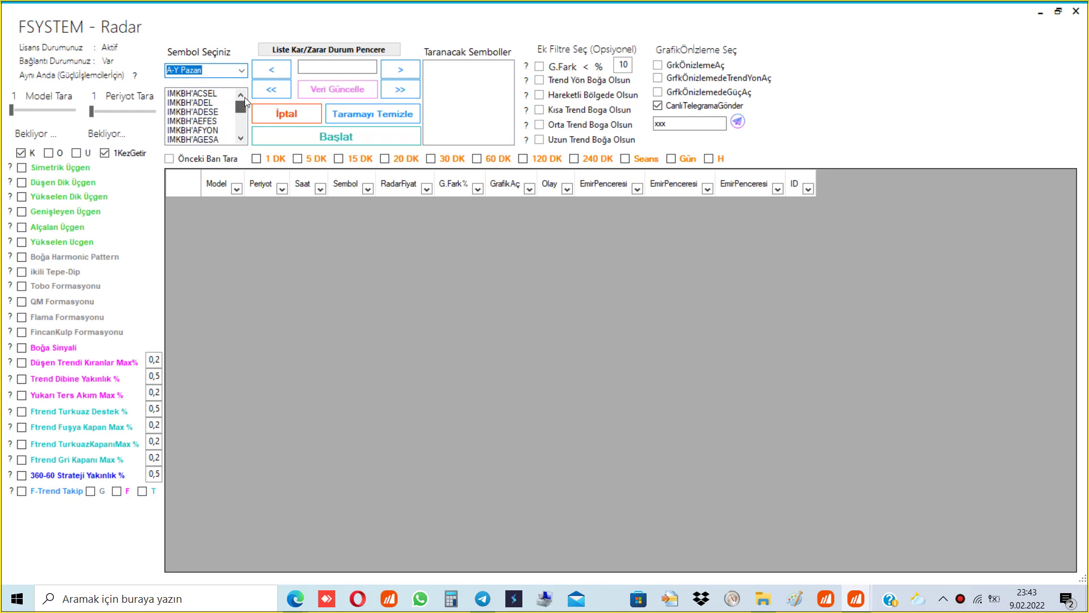
Step: Switch the symbol group to A-Y-ALT Pazarı and return it to A-Y Pazarı
{"action": "left_click", "coordinate": [245, 66]}
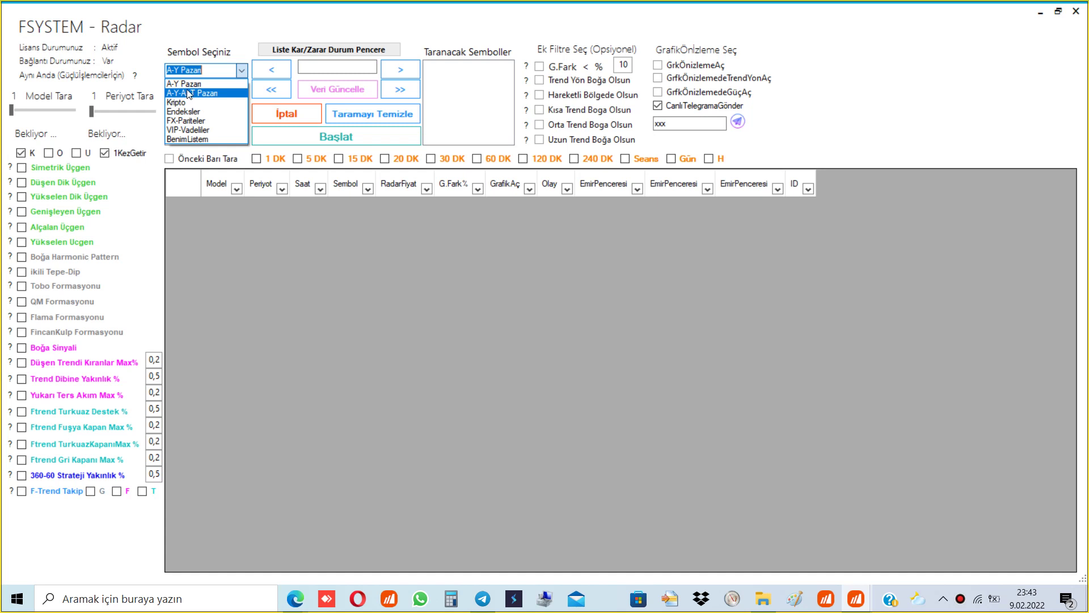
{"action": "left_click", "coordinate": [206, 93]}
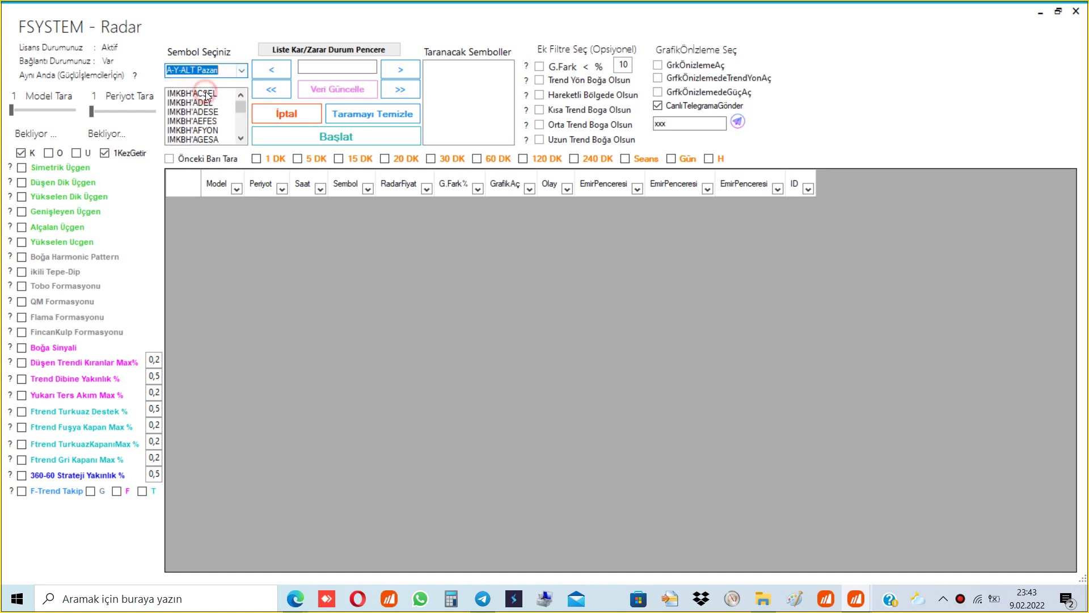
{"action": "left_click", "coordinate": [242, 70]}
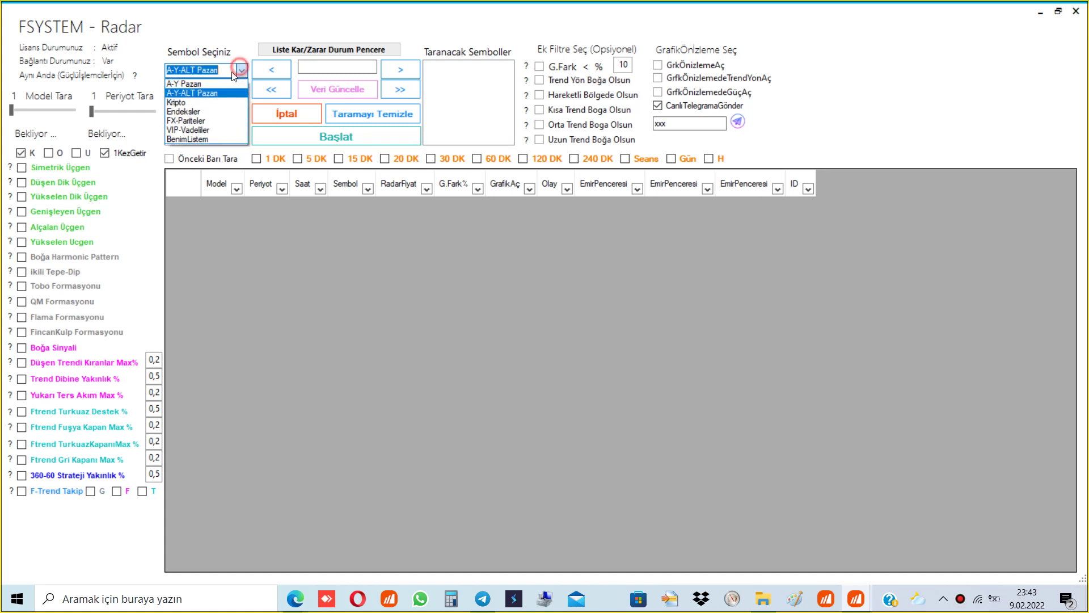
{"action": "left_click", "coordinate": [202, 85]}
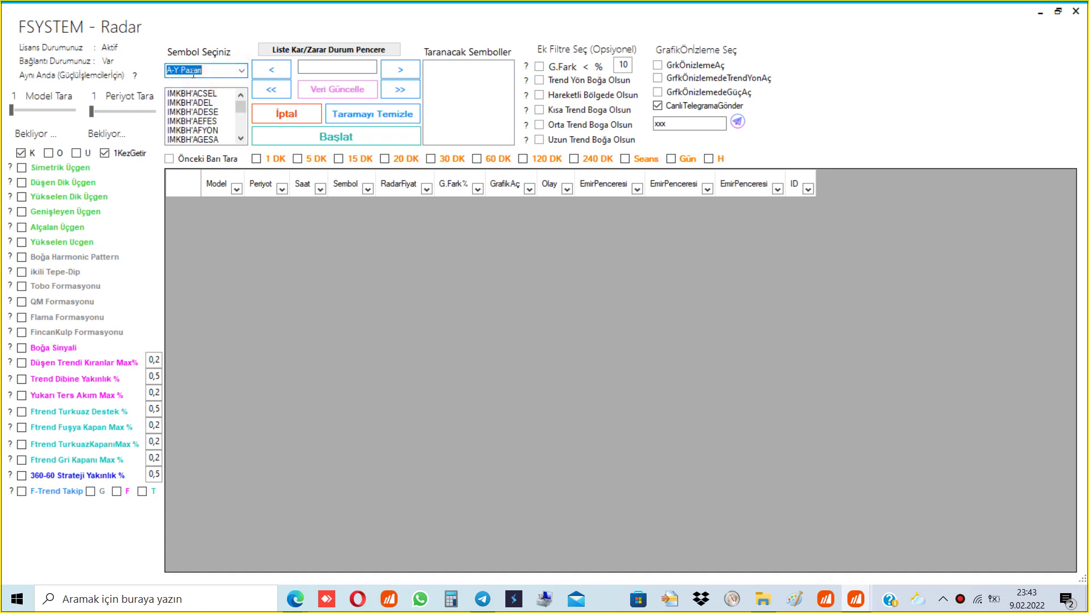
Step: Load the Kripto symbol group, followed by Endeksler, and browse the index symbols
{"action": "left_click", "coordinate": [241, 69]}
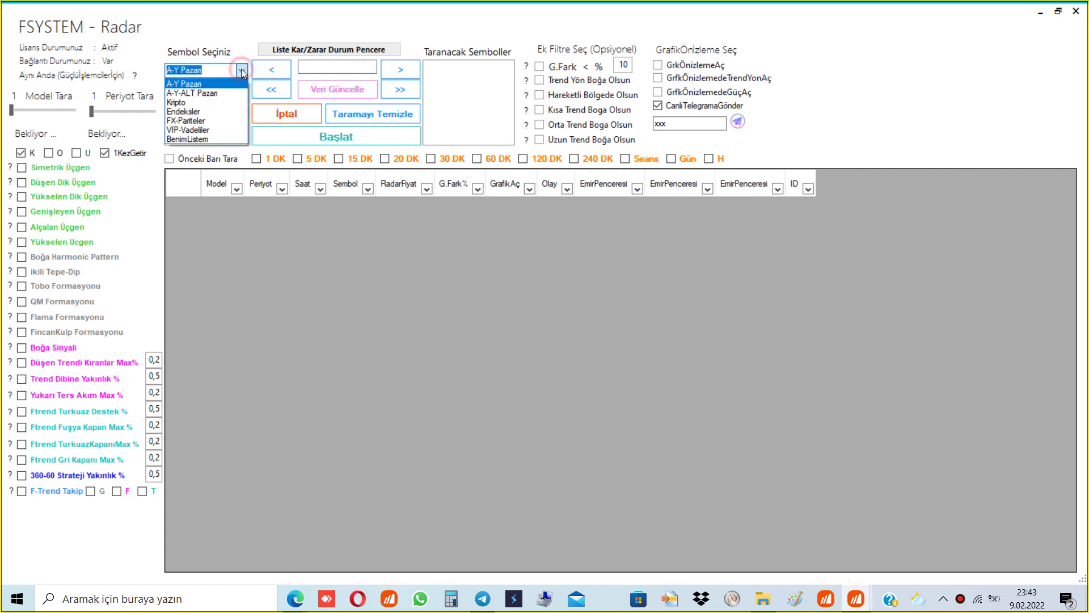
{"action": "left_click", "coordinate": [192, 103]}
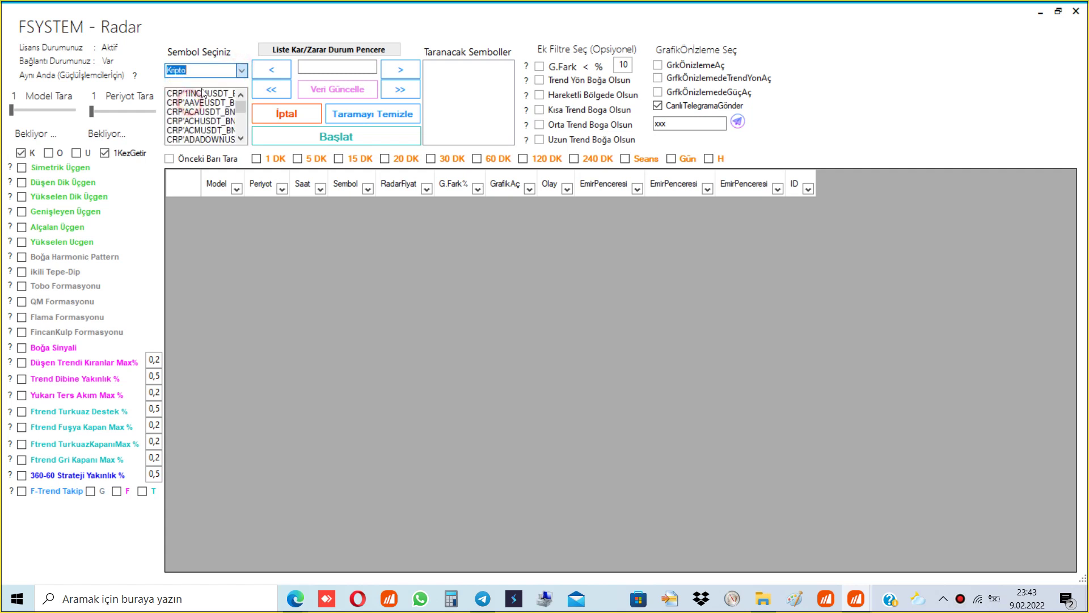
{"action": "left_click", "coordinate": [242, 71]}
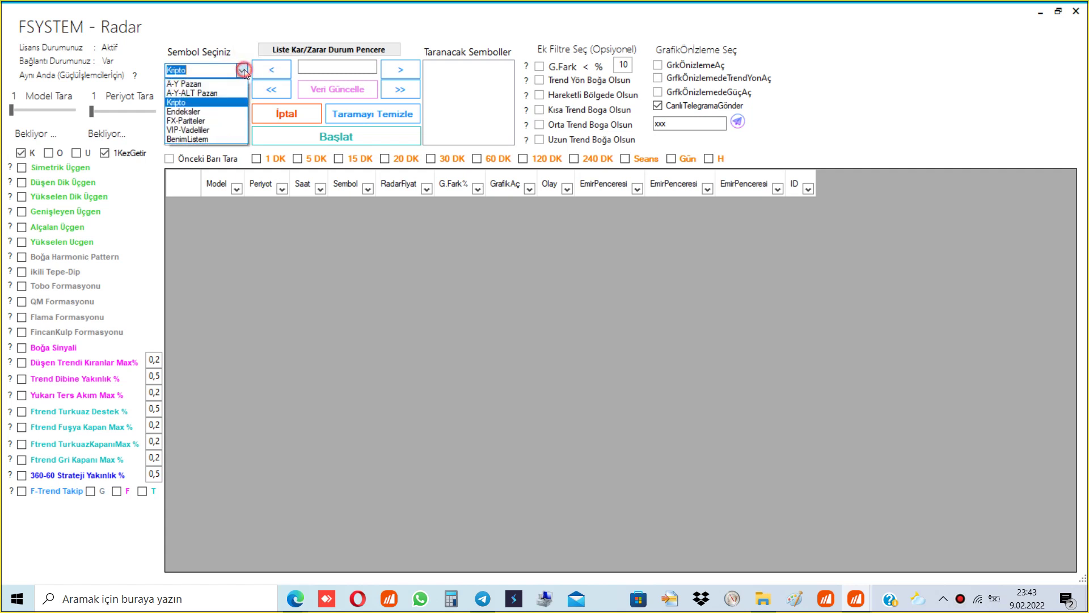
{"action": "left_click", "coordinate": [214, 112]}
{"action": "scroll", "coordinate": [238, 116], "scroll_direction": "down", "scroll_amount": 5}
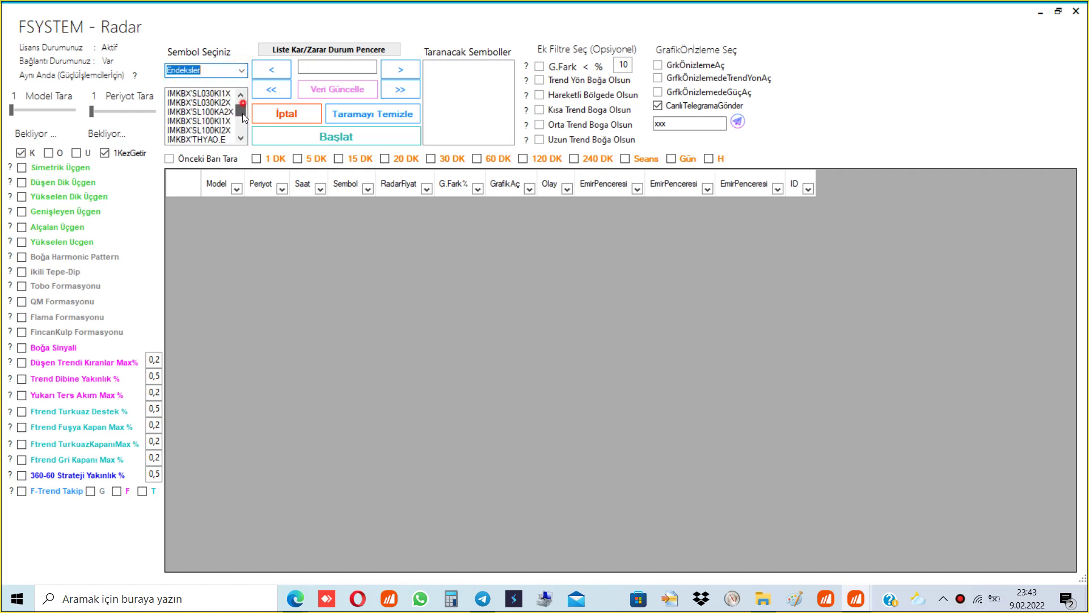
{"action": "left_click_drag", "start_coordinate": [241, 126], "coordinate": [242, 112]}
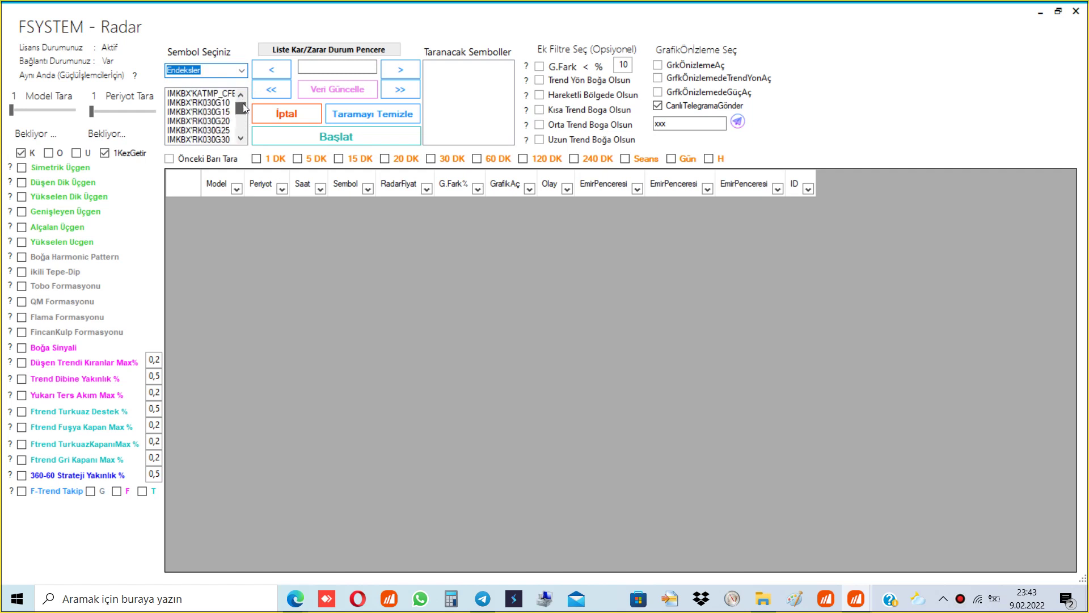
Step: Load the FX-Pariteler symbol group and look through its currency pairs
{"action": "left_click", "coordinate": [242, 71]}
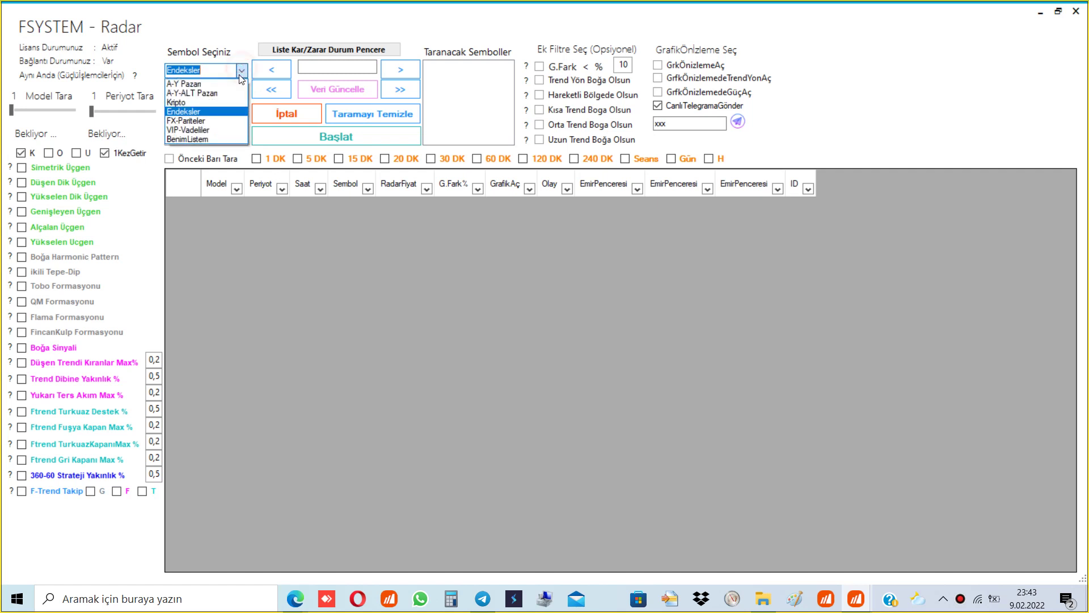
{"action": "left_click", "coordinate": [227, 120]}
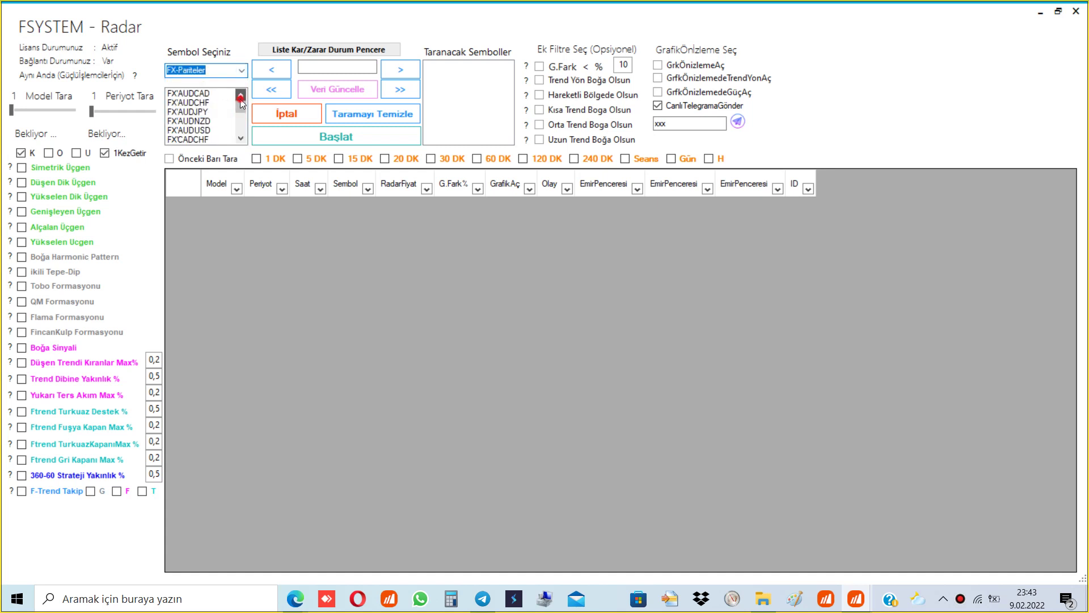
{"action": "scroll", "coordinate": [241, 133], "scroll_direction": "down", "scroll_amount": 3}
{"action": "scroll", "coordinate": [241, 133], "scroll_direction": "up", "scroll_amount": 3}
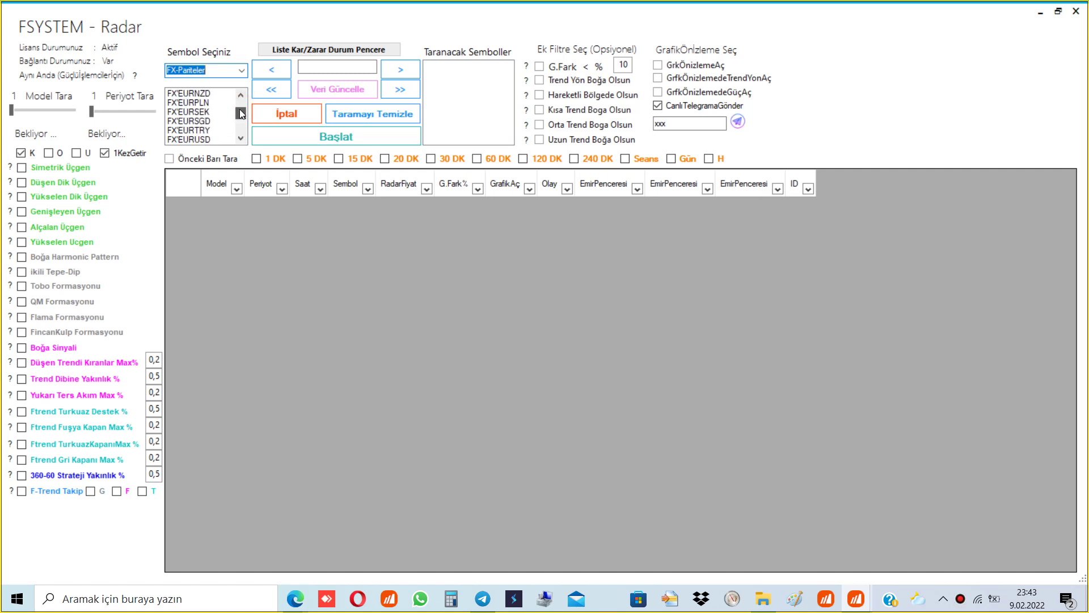
Step: Load the VIP-Vadeliler symbol group and look through its futures contracts, returning to the start of the list
{"action": "left_click", "coordinate": [242, 70]}
{"action": "left_click", "coordinate": [212, 130]}
{"action": "scroll", "coordinate": [239, 131], "scroll_direction": "down", "scroll_amount": 5}
{"action": "scroll", "coordinate": [240, 104], "scroll_direction": "up", "scroll_amount": 5}
{"action": "scroll", "coordinate": [241, 114], "scroll_direction": "down", "scroll_amount": 10}
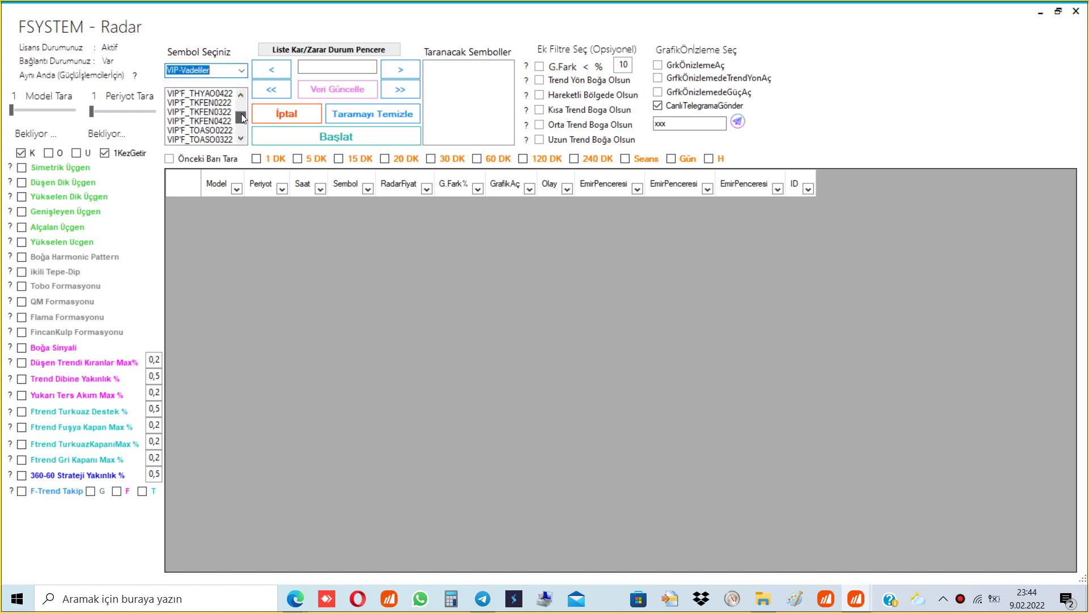
{"action": "scroll", "coordinate": [226, 117], "scroll_direction": "up", "scroll_amount": 8}
{"action": "scroll", "coordinate": [226, 117], "scroll_direction": "up", "scroll_amount": 10}
{"action": "left_click", "coordinate": [239, 117]}
{"action": "left_click_drag", "start_coordinate": [239, 117], "coordinate": [241, 105]}
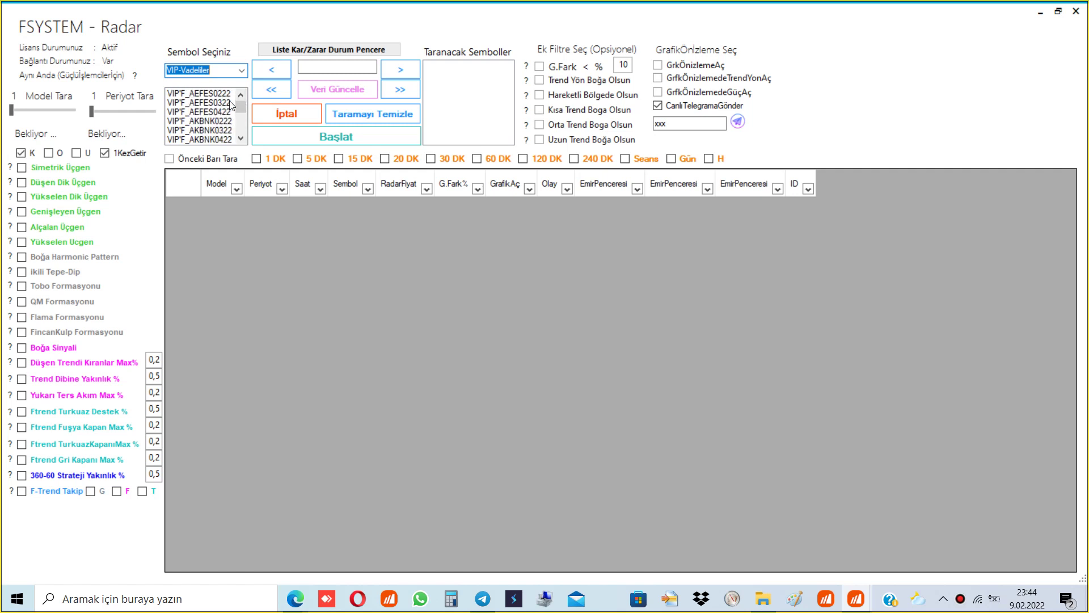
Step: Select the VIP'F_AEFES0422 contract in the symbol list, then change the selection to VIP'F_AEFES0222
{"action": "left_click", "coordinate": [228, 103]}
{"action": "left_click", "coordinate": [207, 111]}
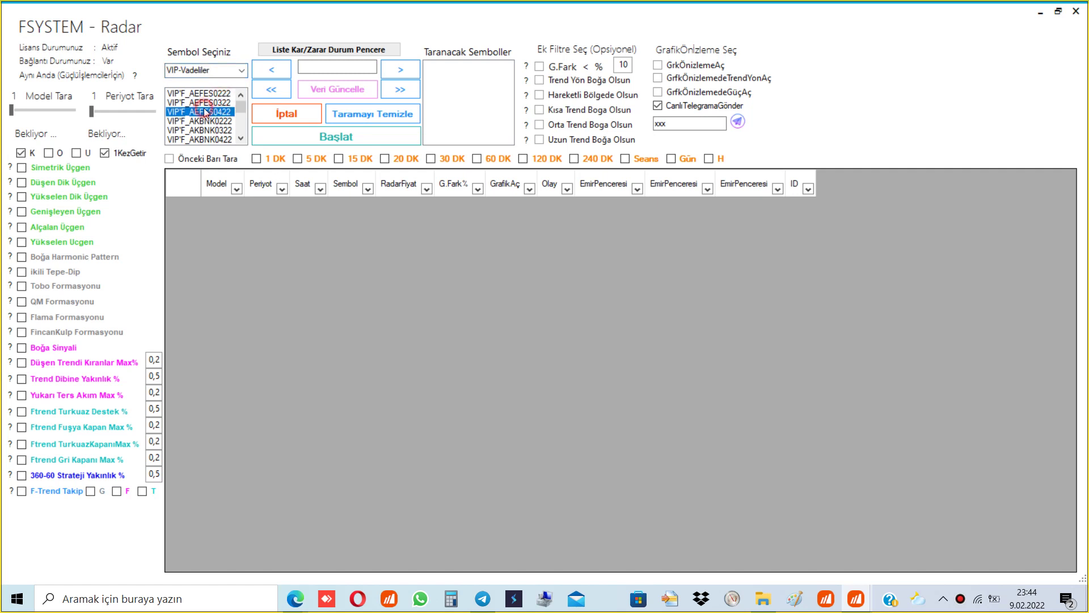
{"action": "left_click", "coordinate": [220, 93]}
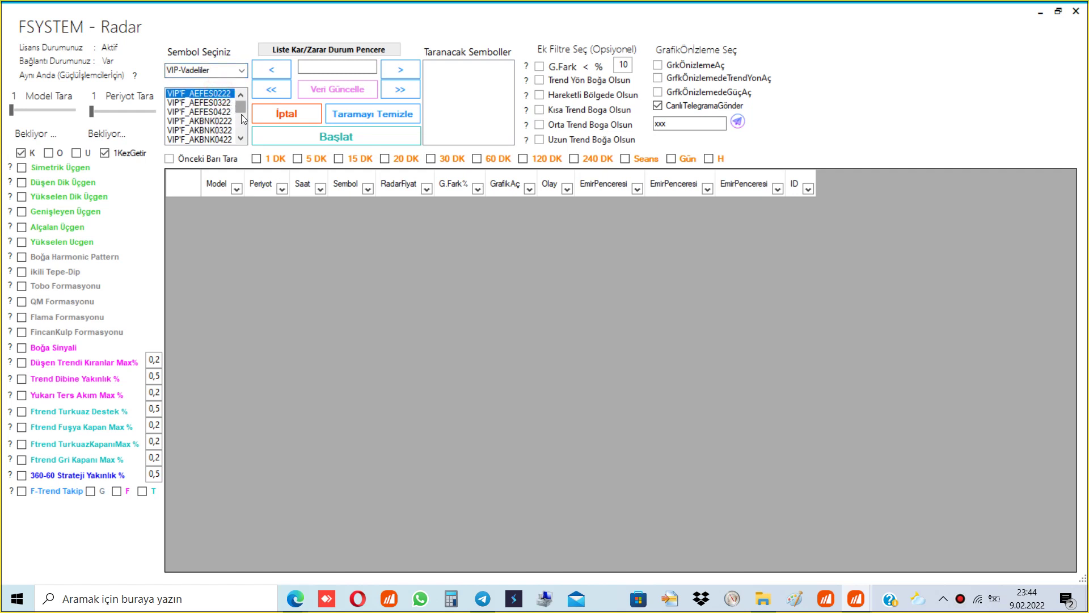
Step: Choose the BenimListem symbol group and load the FutbolHisseleri file from the SembolListeleri folder
{"action": "left_click", "coordinate": [240, 70]}
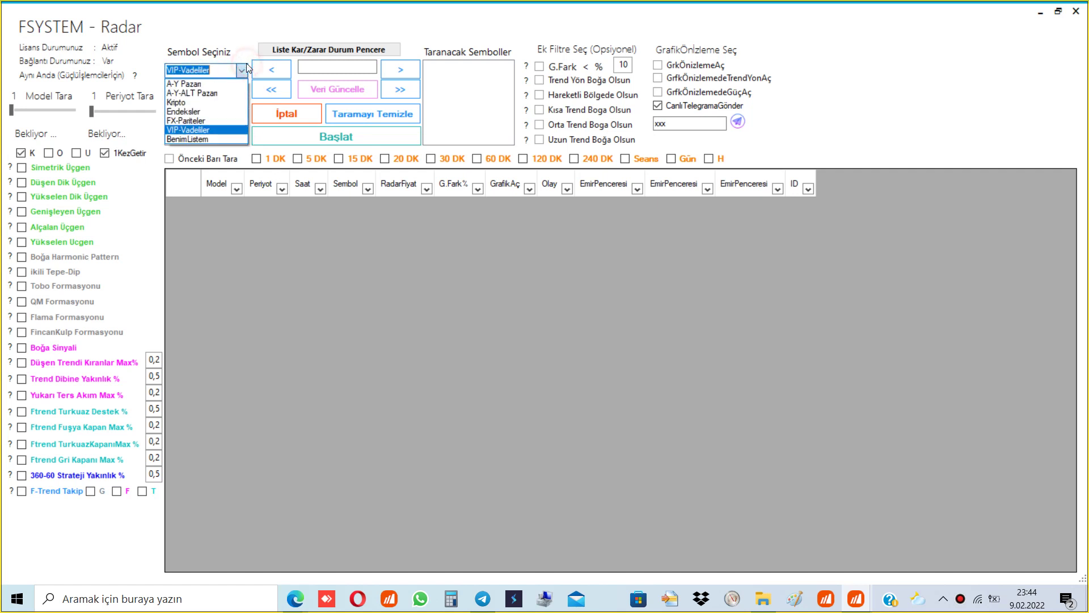
{"action": "left_click", "coordinate": [206, 137]}
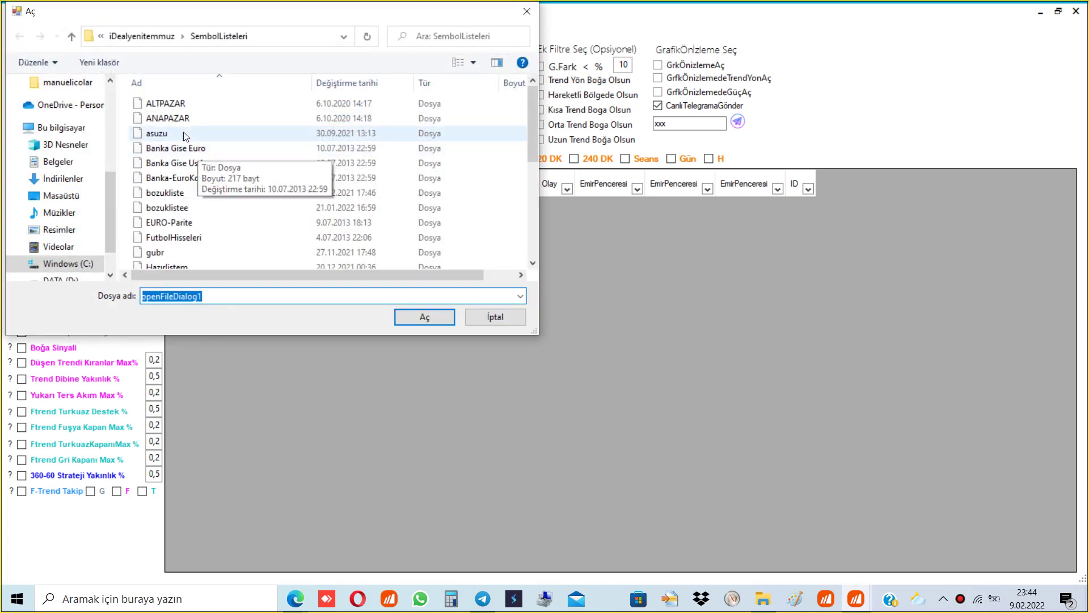
{"action": "double_click", "coordinate": [179, 240]}
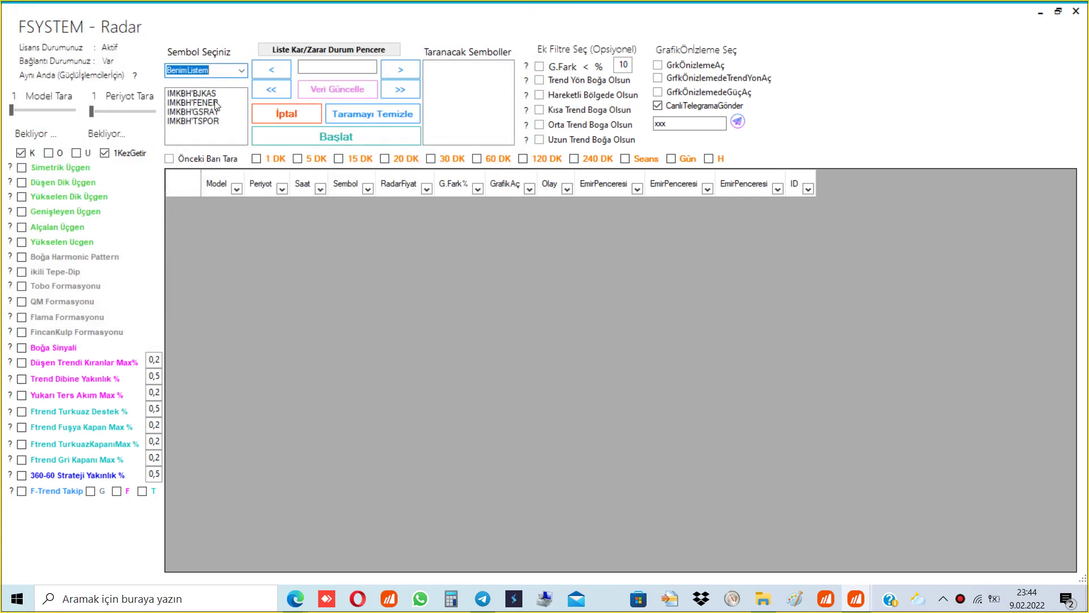
Step: Set the Radar's symbol group back to A-Y Pazarı
{"action": "left_click", "coordinate": [242, 72]}
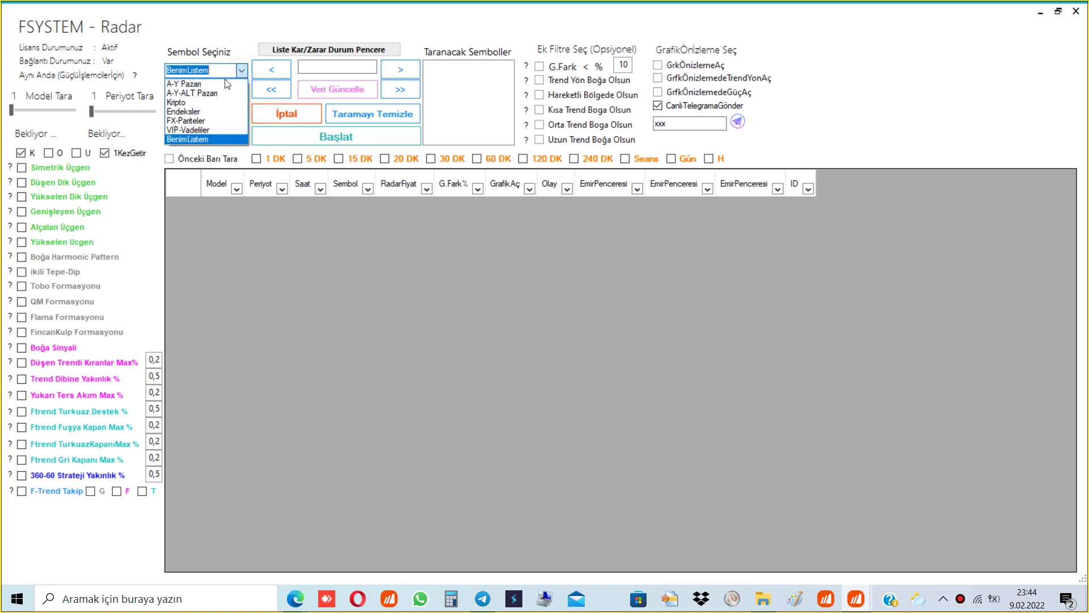
{"action": "left_click", "coordinate": [220, 86]}
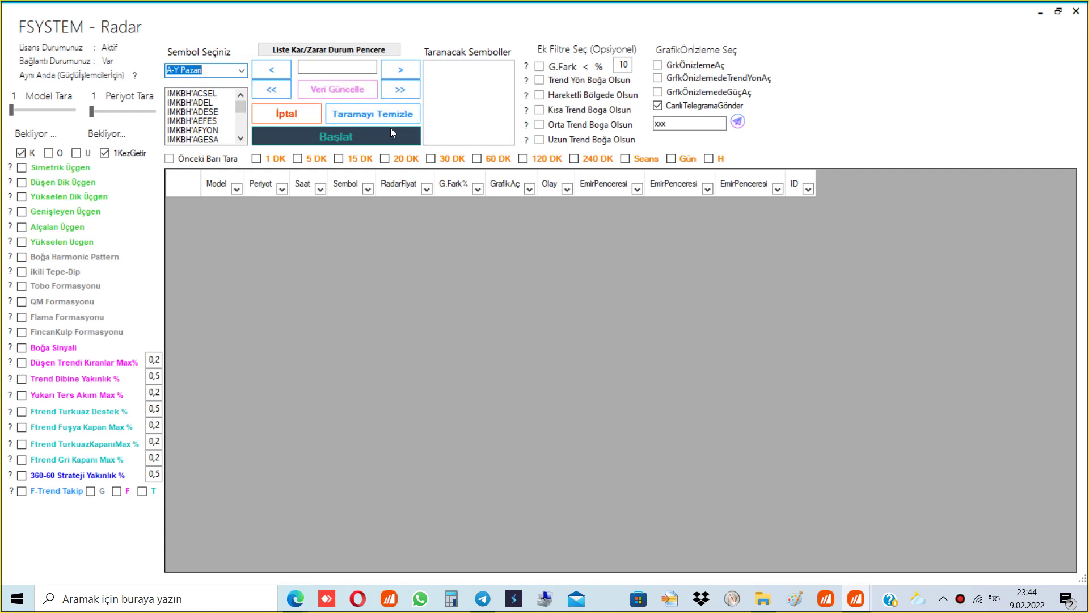
Step: Transfer all A-Y Pazarı symbols into Taranacak Semboller and back out again, twice
{"action": "left_click", "coordinate": [401, 89]}
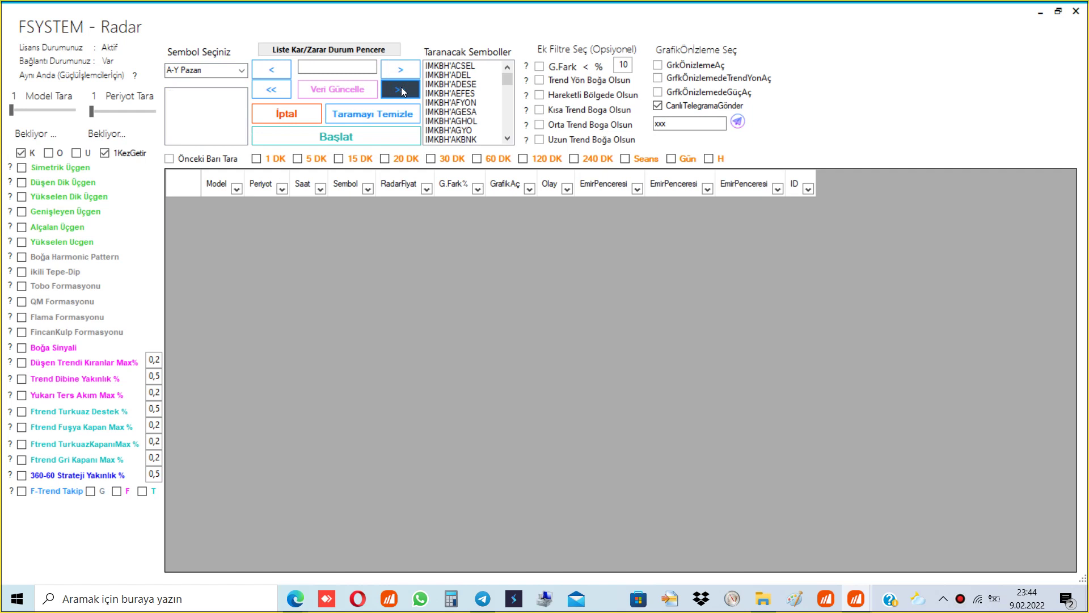
{"action": "left_click", "coordinate": [278, 88]}
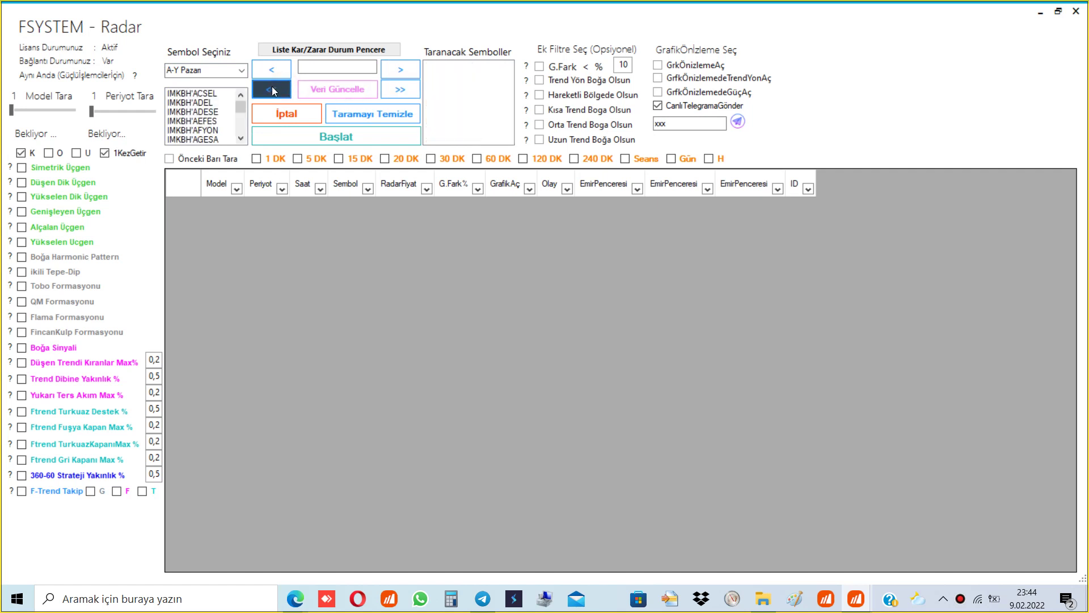
{"action": "left_click", "coordinate": [401, 88]}
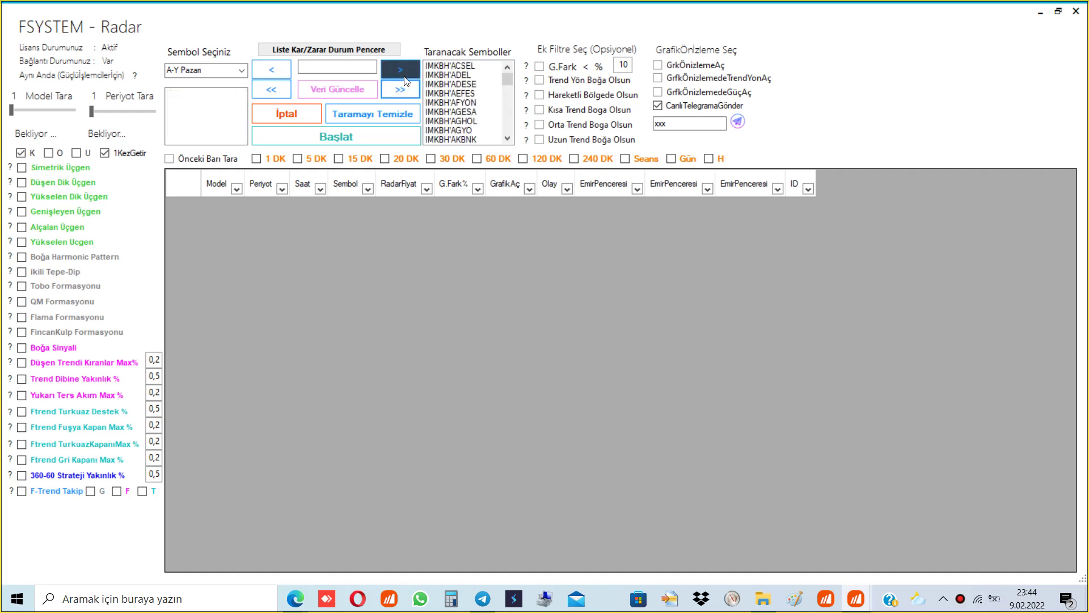
{"action": "left_click", "coordinate": [271, 90]}
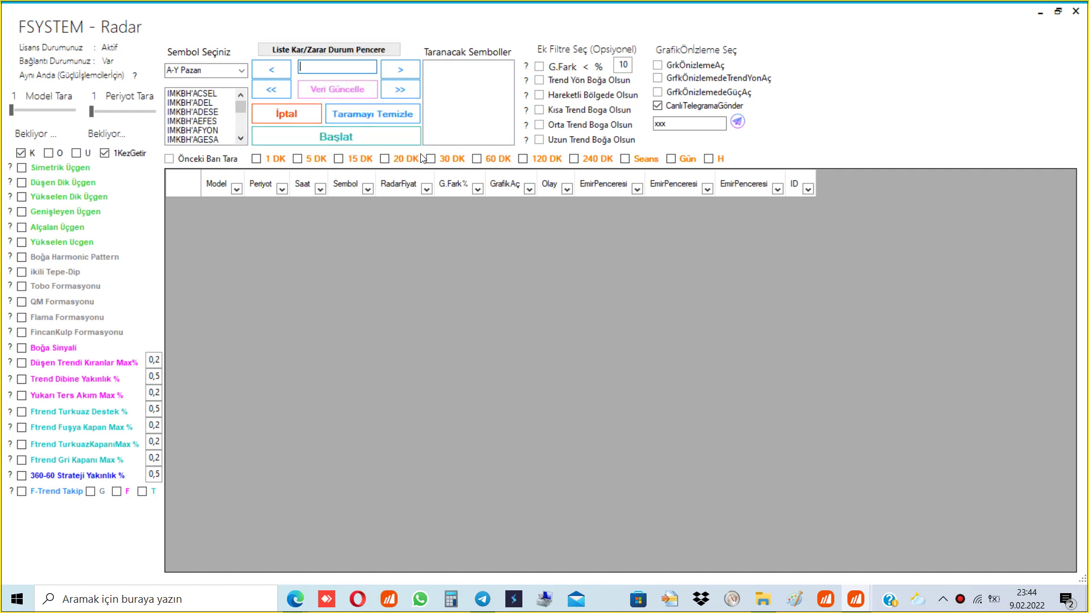
Step: Find garan, thya and acse in the A-Y Pazarı list and add IMKBH'GARAN, IMKBH'THYAO and IMKBH'ACSEL to Taranacak Semboller
{"action": "type", "text": "garan"}
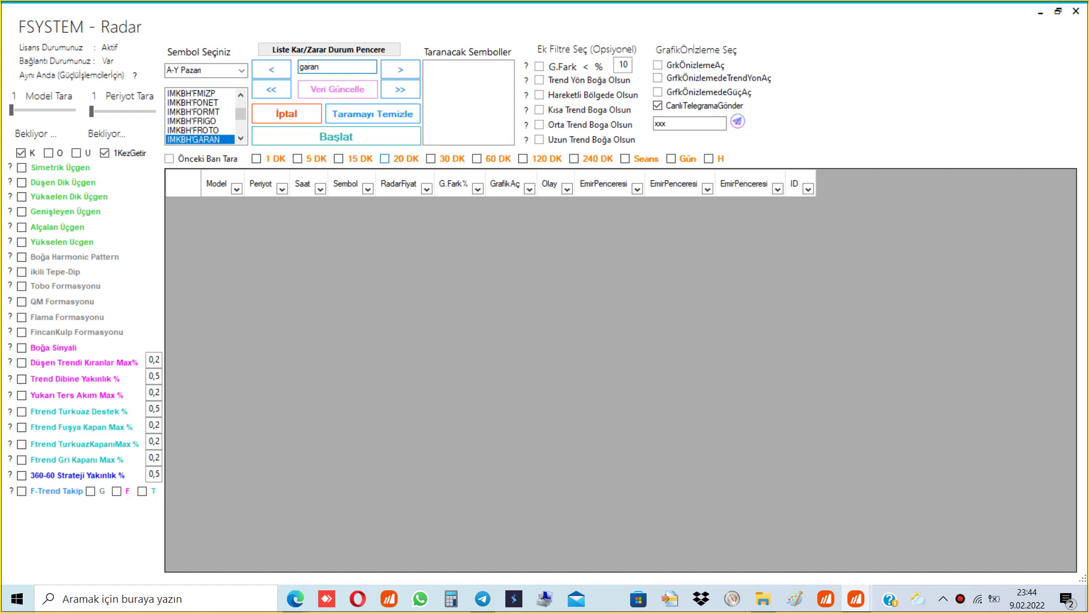
{"action": "left_click", "coordinate": [400, 69]}
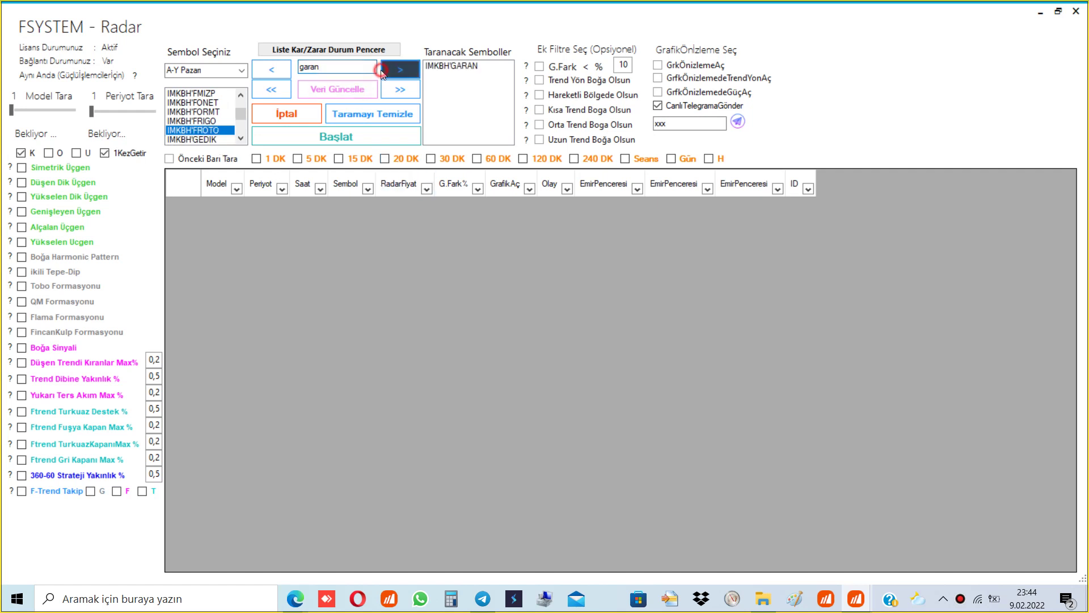
{"action": "left_click", "coordinate": [343, 67]}
{"action": "double_click", "coordinate": [342, 66]}
{"action": "type", "text": "thya"}
{"action": "left_click", "coordinate": [386, 79]}
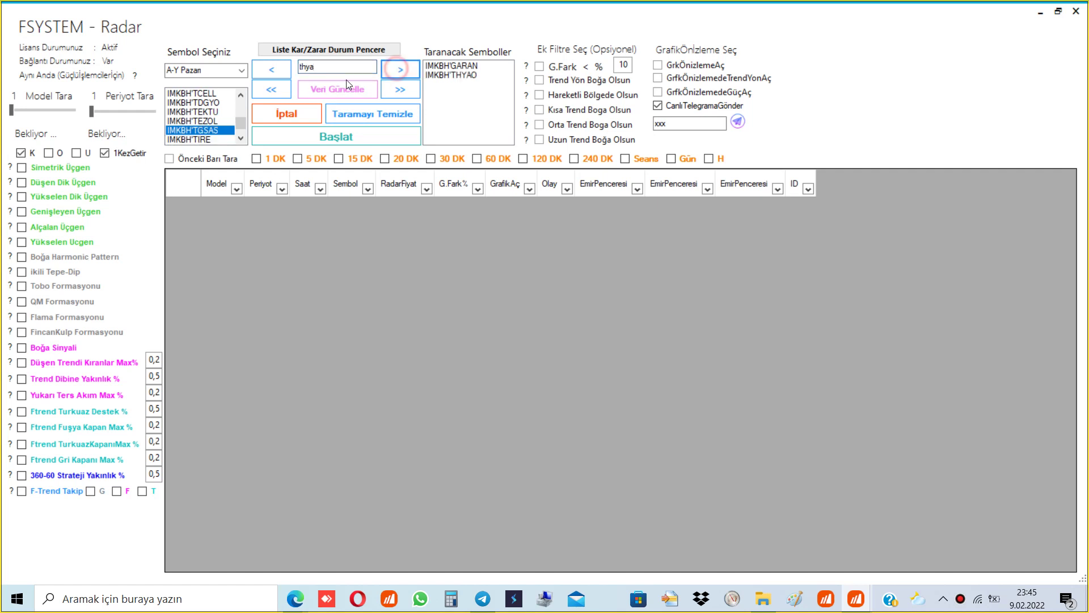
{"action": "double_click", "coordinate": [323, 68]}
{"action": "type", "text": "acse"}
{"action": "left_click", "coordinate": [391, 73]}
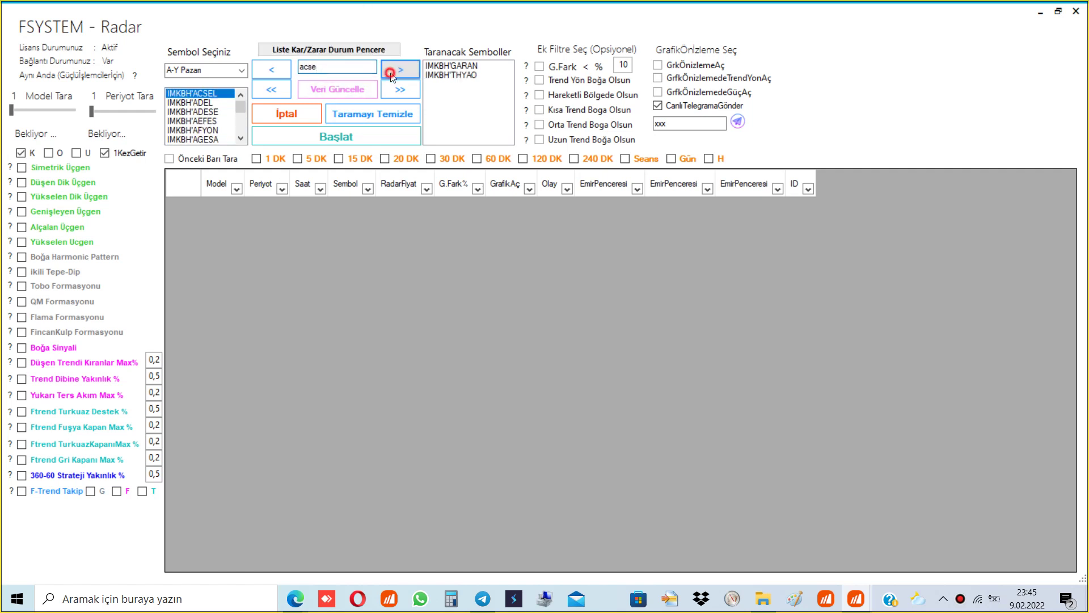
{"action": "left_click", "coordinate": [324, 66]}
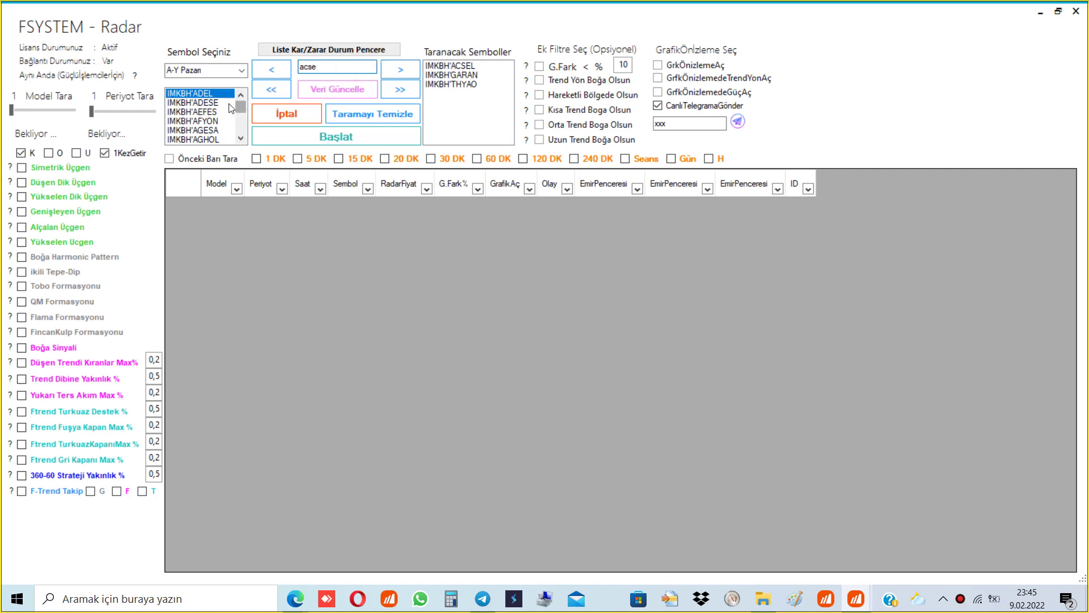
Step: Select IMKBH'ACSEL, then find gara and thya to add those symbols to the selection, and remove all three from Taranacak Semboller
{"action": "left_click", "coordinate": [469, 67]}
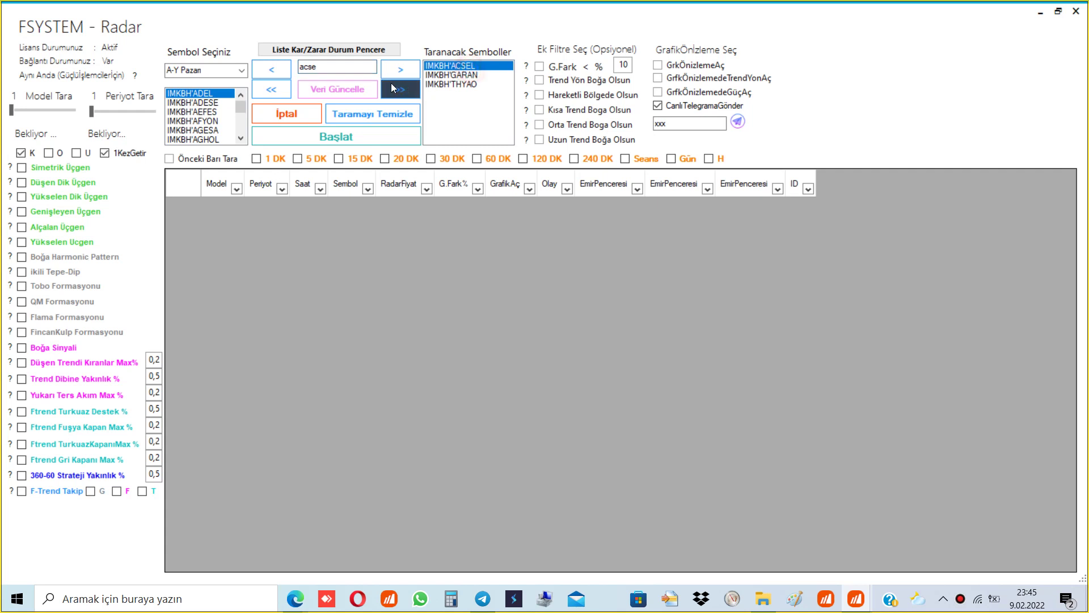
{"action": "left_click", "coordinate": [318, 67]}
{"action": "double_click", "coordinate": [312, 68]}
{"action": "type", "text": "gara"}
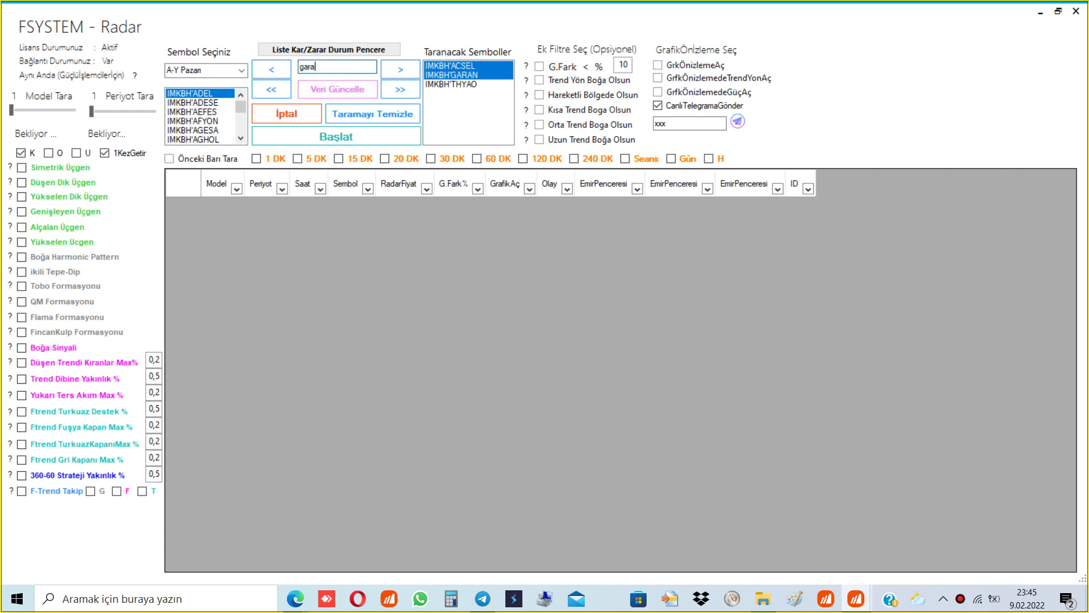
{"action": "double_click", "coordinate": [329, 68]}
{"action": "left_click", "coordinate": [353, 68]}
{"action": "double_click", "coordinate": [354, 67]}
{"action": "left_click", "coordinate": [345, 67]}
{"action": "type", "text": "thya"}
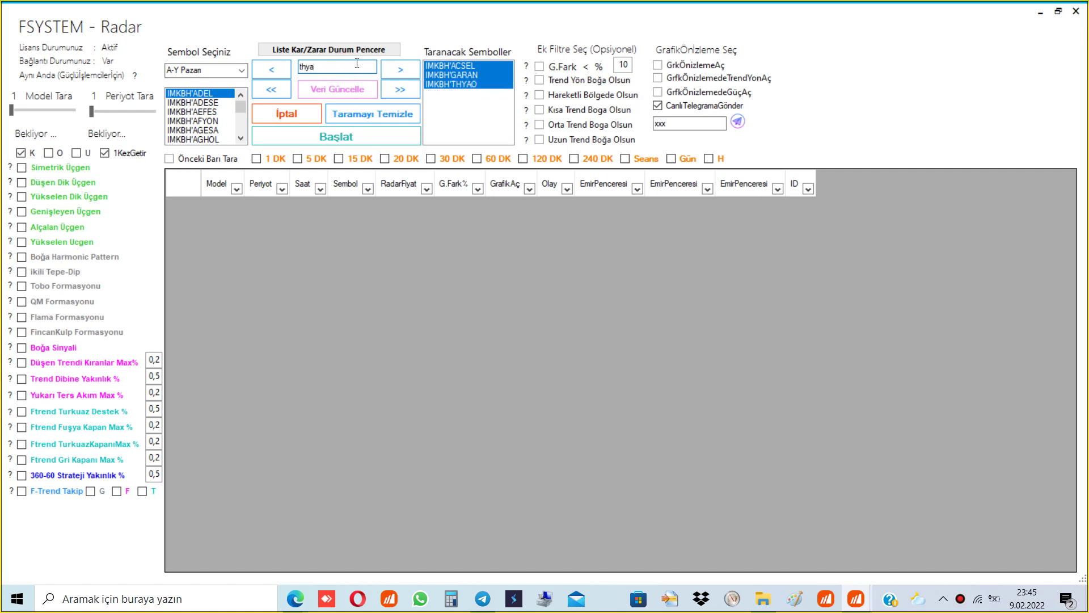
{"action": "left_click", "coordinate": [264, 73]}
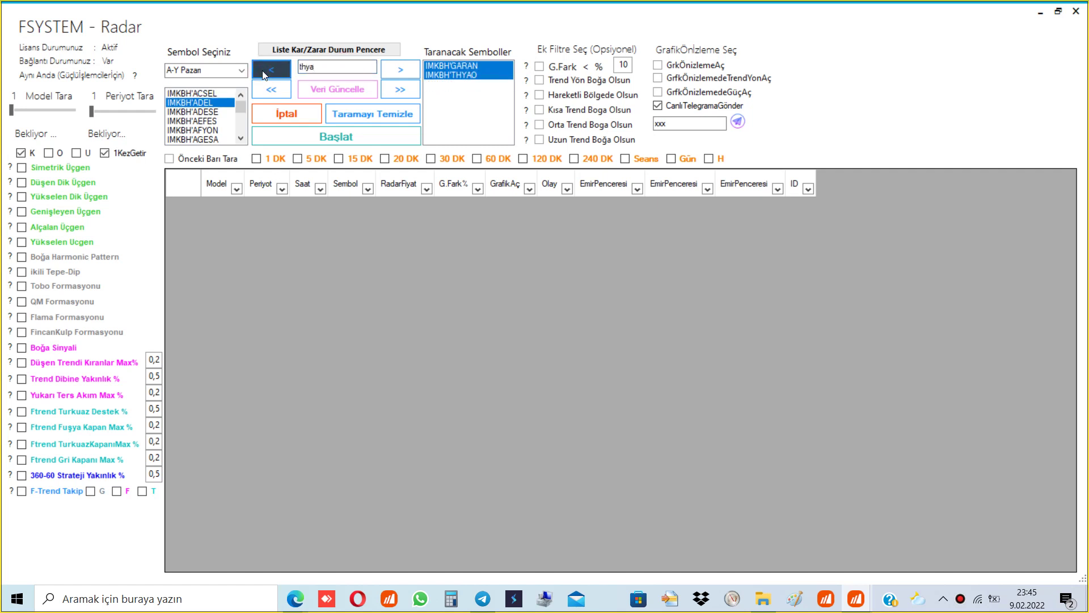
{"action": "left_click", "coordinate": [265, 73]}
{"action": "left_click", "coordinate": [264, 72]}
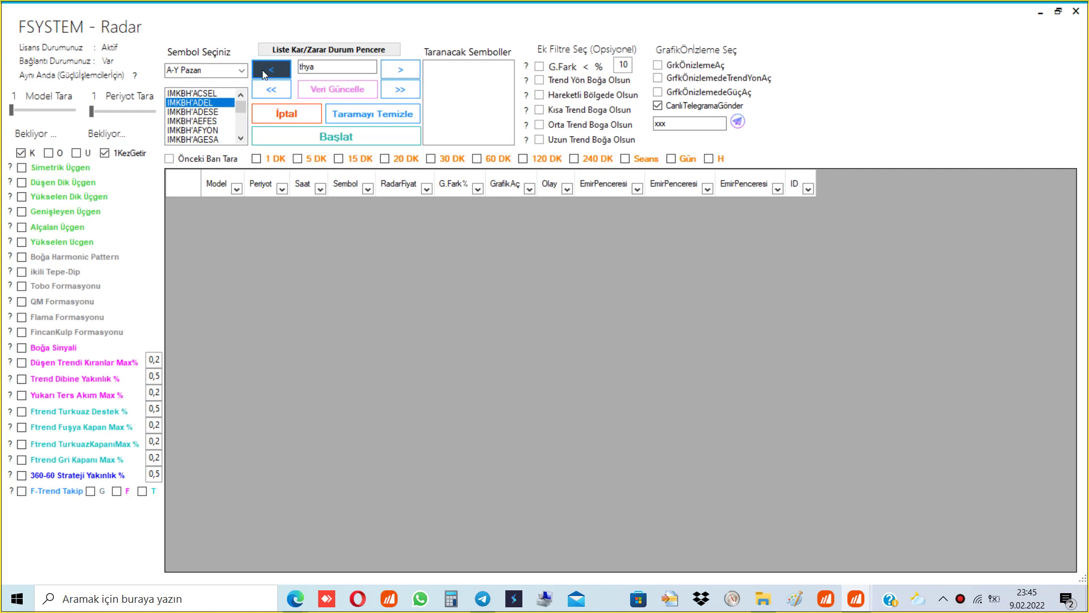
{"action": "double_click", "coordinate": [321, 68]}
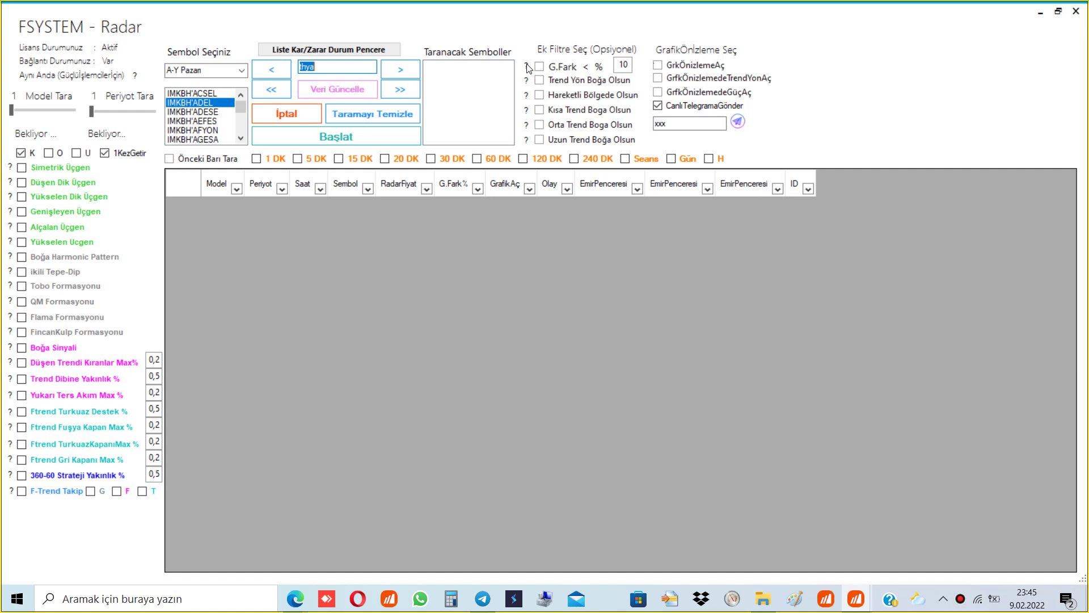
Step: View the explanation of the Trend Yön filter and close it
{"action": "mouse_move", "coordinate": [528, 67]}
{"action": "left_click", "coordinate": [526, 80]}
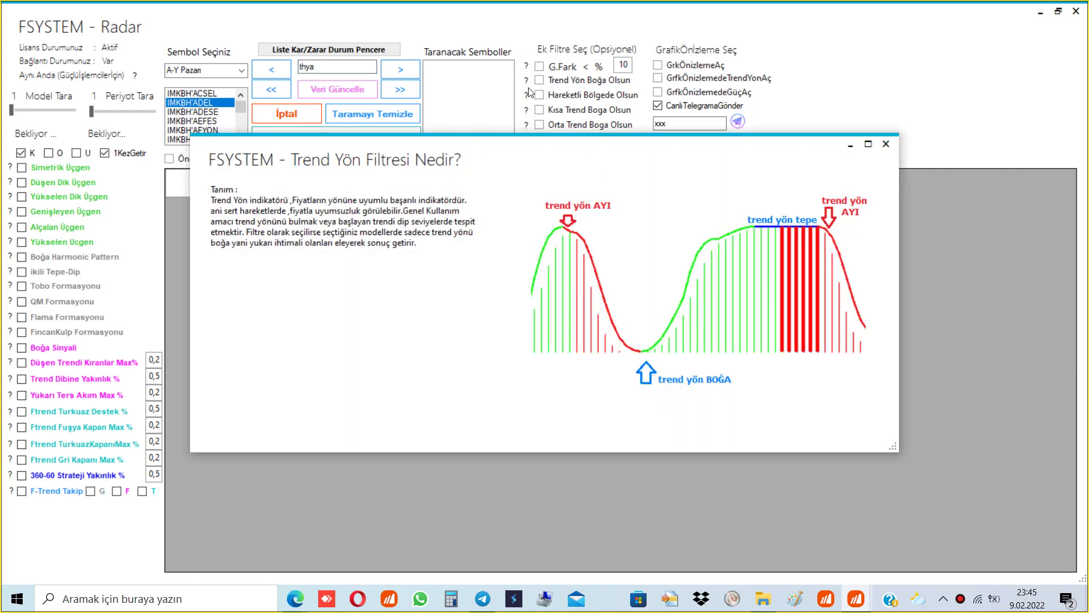
{"action": "left_click", "coordinate": [883, 144]}
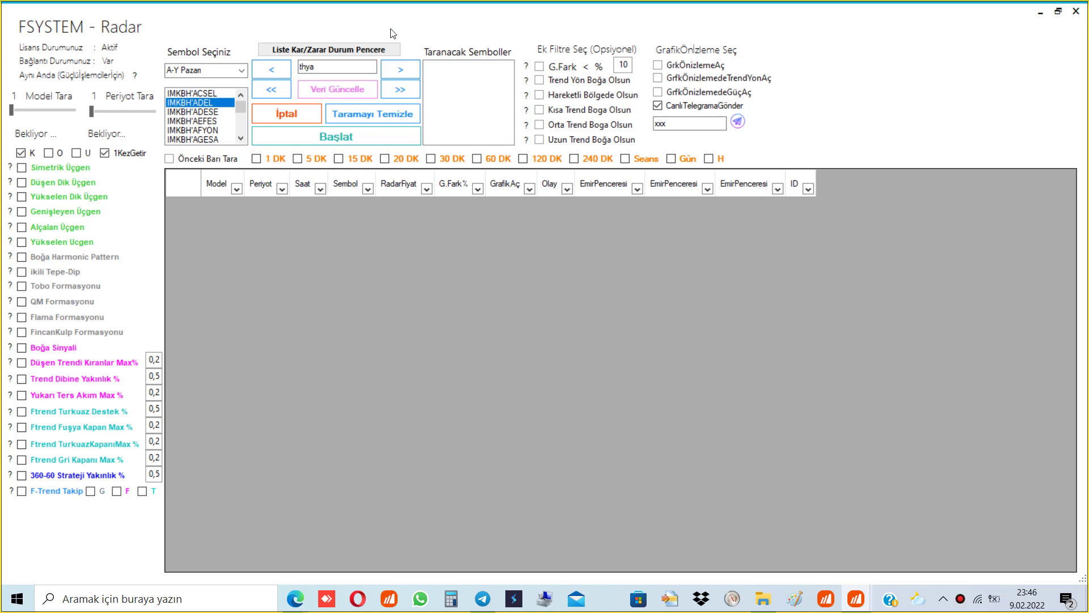
Step: Enable Önceki Barı Tara and view the explanation of the Simetrik Üçgen method
{"action": "left_click", "coordinate": [182, 162]}
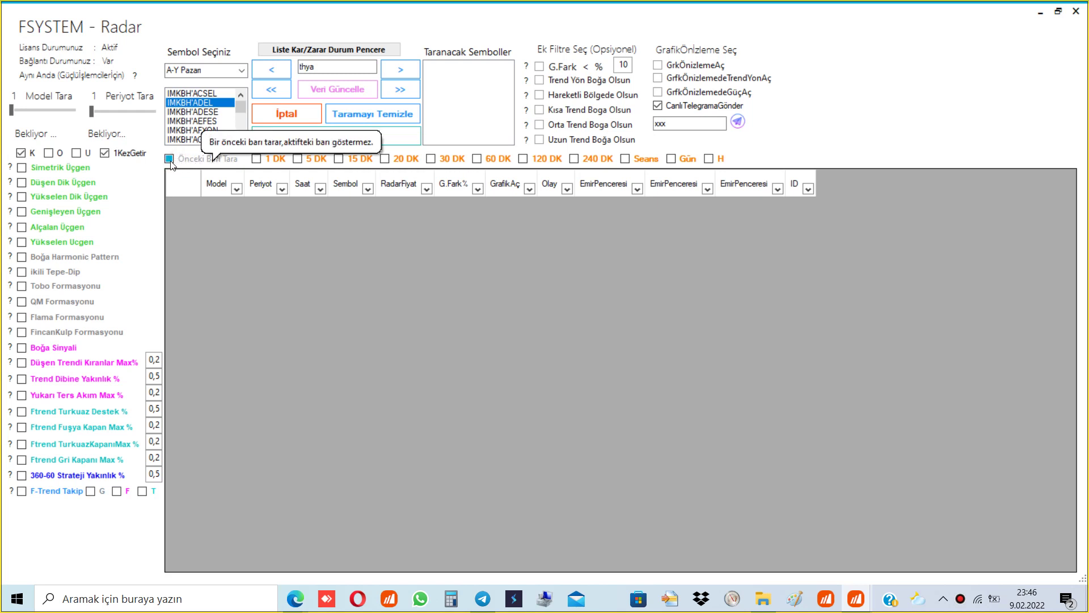
{"action": "left_click", "coordinate": [12, 167]}
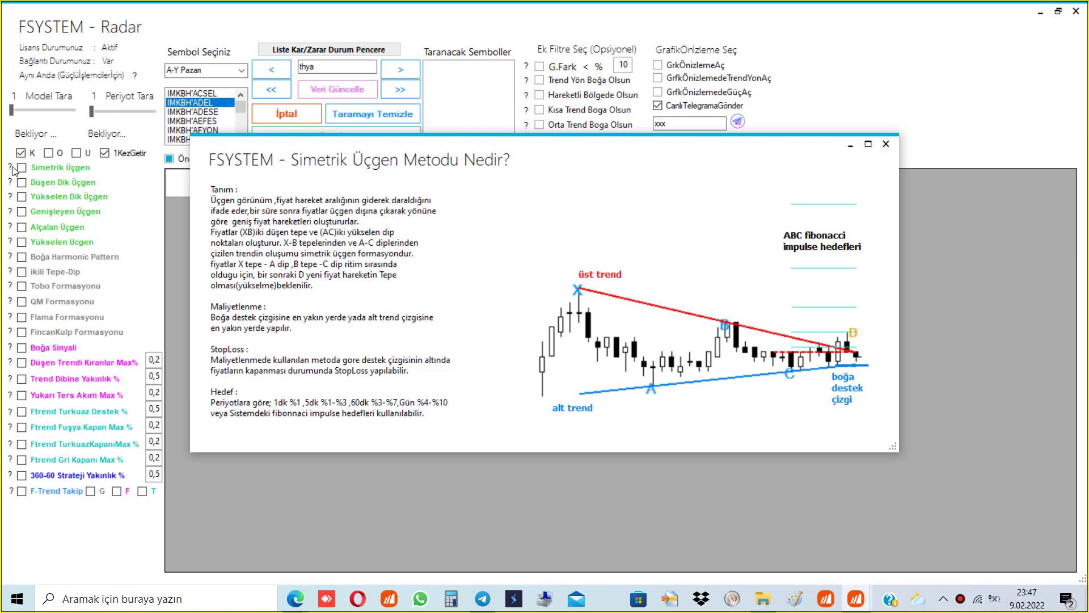
{"action": "left_click", "coordinate": [191, 208]}
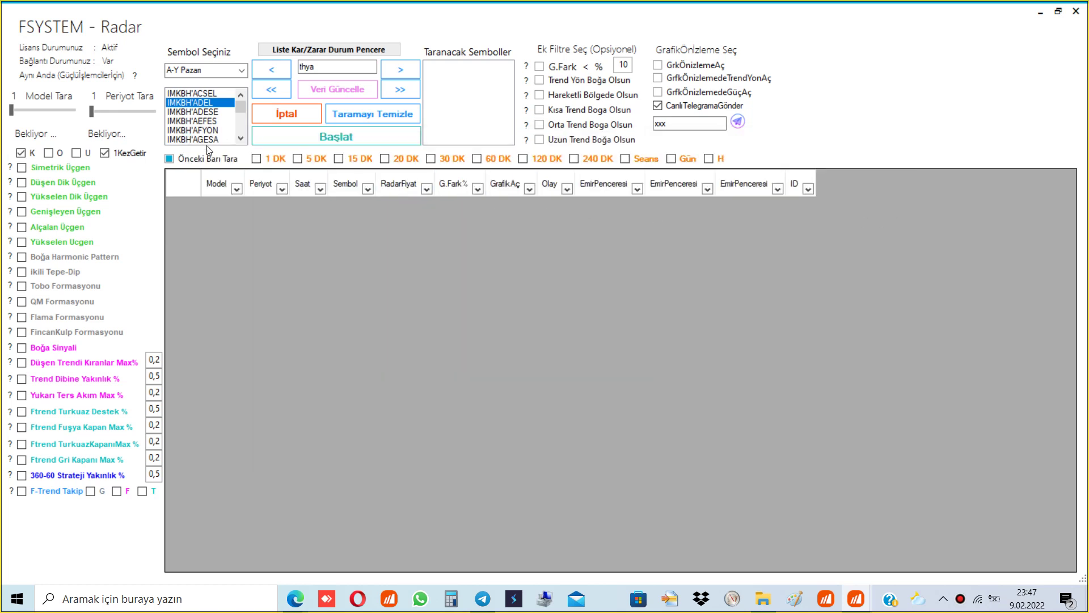
{"action": "left_click", "coordinate": [200, 158]}
{"action": "mouse_move", "coordinate": [856, 597]}
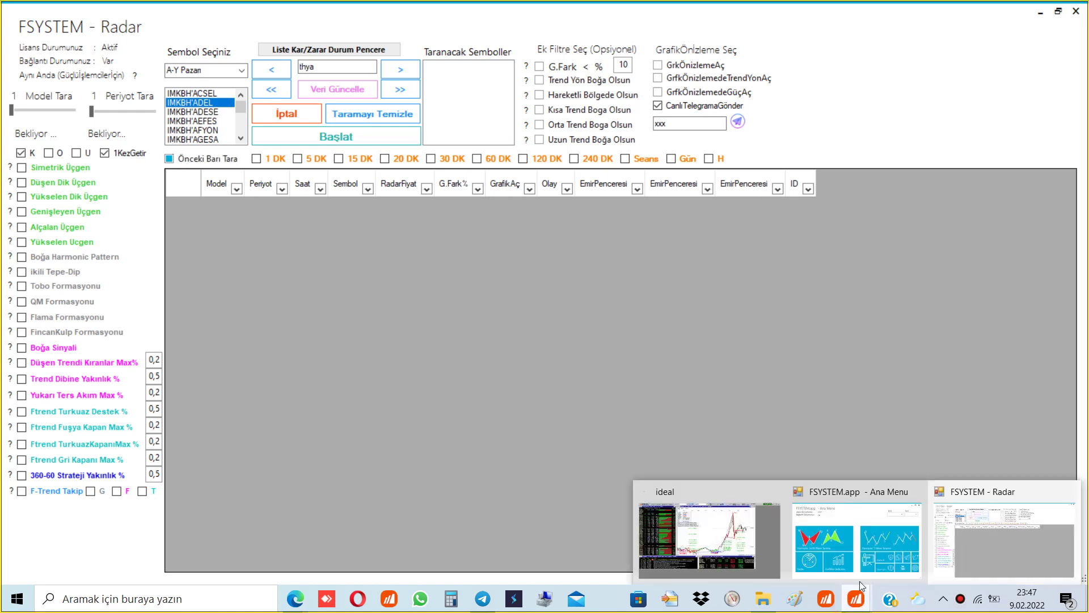
{"action": "mouse_move", "coordinate": [876, 556]}
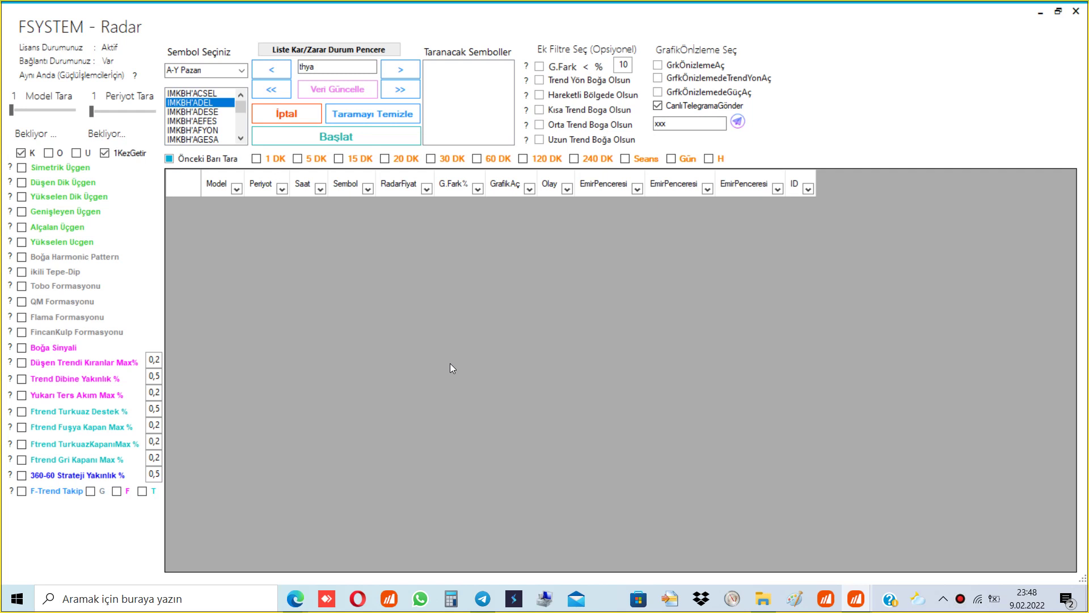
Step: Find gara in the A-Y Pazarı list and add IMKBH'GARAN to Taranacak Semboller
{"action": "left_click", "coordinate": [21, 168]}
{"action": "left_click", "coordinate": [21, 168]}
{"action": "double_click", "coordinate": [340, 67]}
{"action": "type", "text": "gara"}
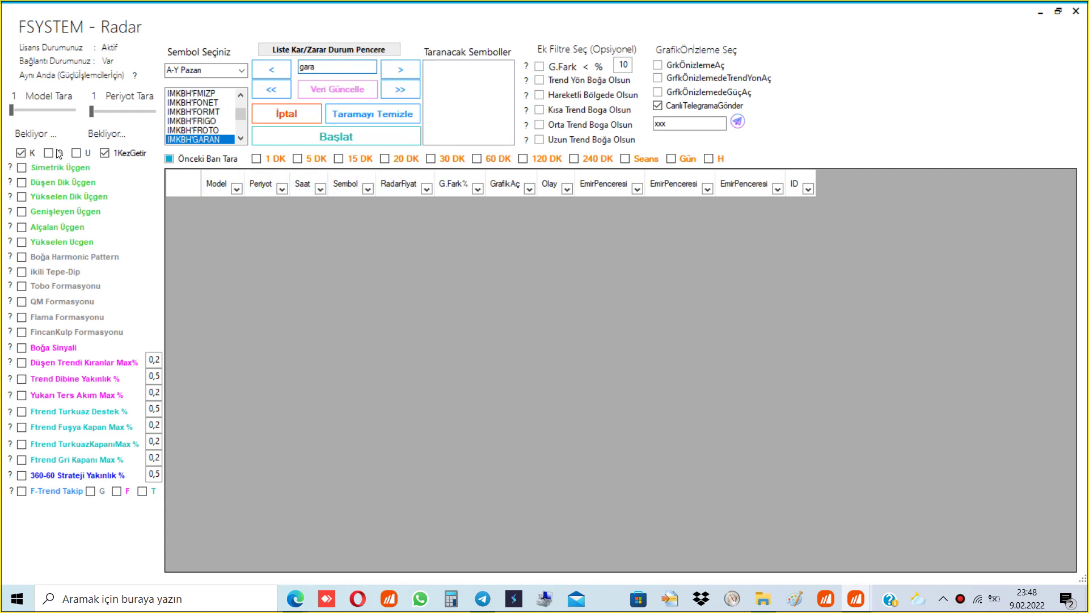
{"action": "left_click", "coordinate": [399, 71]}
Step: Enable every scan period, from 1 DK to 240 DK plus Seans, Gün and H
{"action": "left_click", "coordinate": [257, 158]}
{"action": "left_click", "coordinate": [299, 159]}
{"action": "left_click", "coordinate": [341, 160]}
{"action": "left_click", "coordinate": [388, 160]}
{"action": "left_click", "coordinate": [434, 160]}
{"action": "left_click", "coordinate": [480, 159]}
{"action": "left_click", "coordinate": [528, 160]}
{"action": "left_click", "coordinate": [592, 161]}
{"action": "left_click", "coordinate": [640, 161]}
{"action": "left_click", "coordinate": [678, 161]}
{"action": "left_click", "coordinate": [719, 161]}
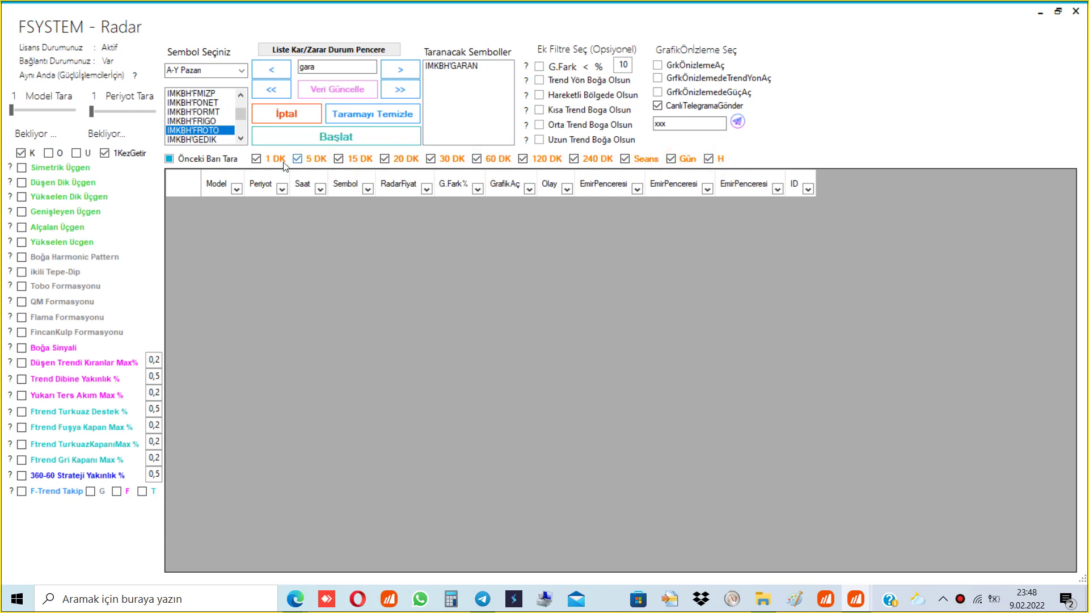
Step: Start the Radar scan with all models from Simetrik Üçgen through Trend Dibine Yakınlık % enabled
{"action": "left_click", "coordinate": [41, 171]}
{"action": "left_click", "coordinate": [47, 229]}
{"action": "left_click", "coordinate": [51, 242]}
{"action": "left_click", "coordinate": [50, 257]}
{"action": "left_click", "coordinate": [41, 272]}
{"action": "left_click", "coordinate": [55, 303]}
{"action": "left_click", "coordinate": [57, 318]}
{"action": "left_click", "coordinate": [60, 333]}
{"action": "left_click", "coordinate": [62, 348]}
{"action": "left_click", "coordinate": [63, 364]}
{"action": "left_click", "coordinate": [68, 374]}
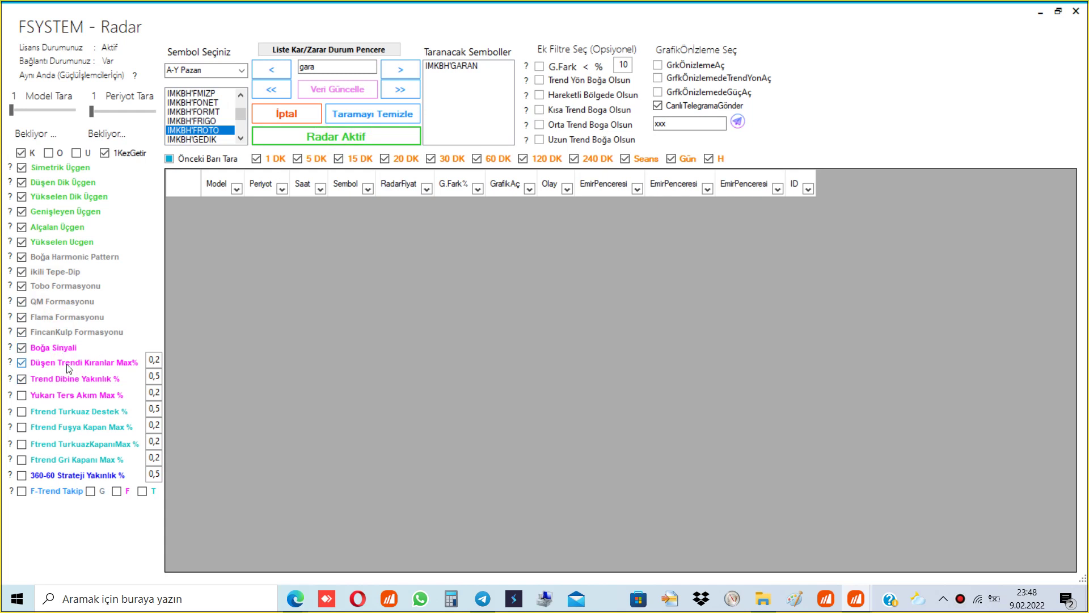
Step: Enable the remaining models from Yukarı Ters Akım Max % through 360-60 Strateji Yakınlık %, leaving out F-Trend Takip
{"action": "left_click", "coordinate": [57, 400]}
{"action": "left_click", "coordinate": [56, 411]}
{"action": "left_click", "coordinate": [55, 427]}
{"action": "left_click", "coordinate": [54, 444]}
{"action": "left_click", "coordinate": [60, 460]}
{"action": "left_click", "coordinate": [65, 474]}
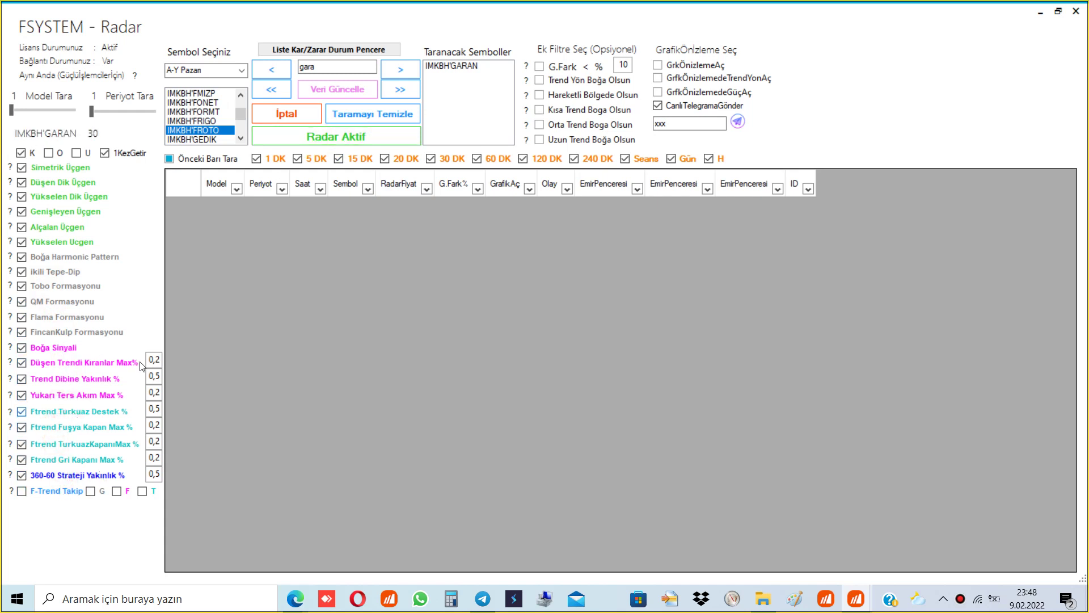
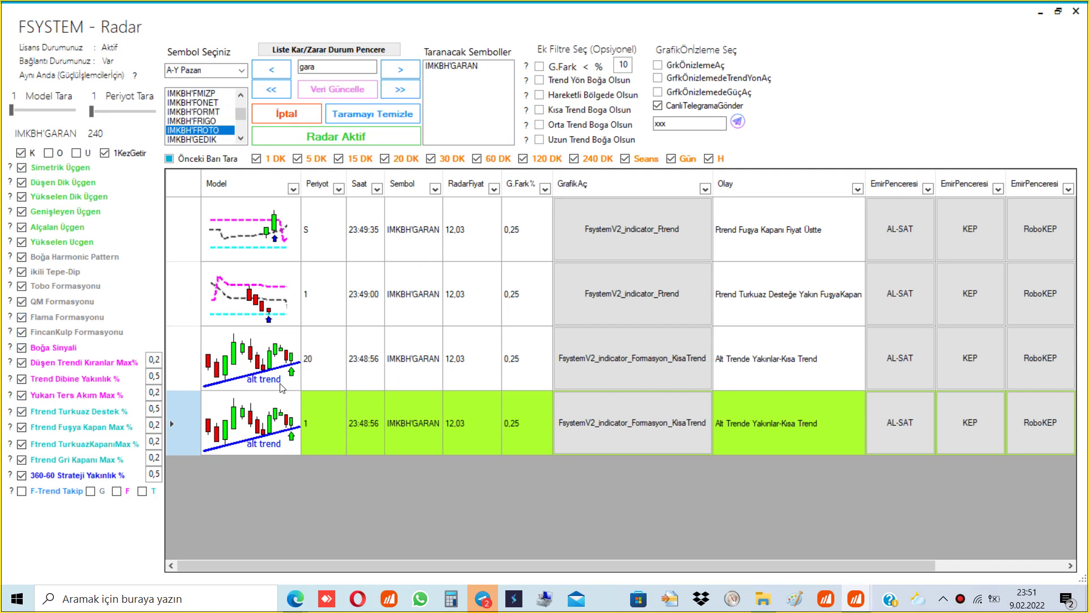
Step: Disable Önceki Barı Tara and empty the Taranacak Semboller list
{"action": "left_click", "coordinate": [186, 161]}
{"action": "left_click", "coordinate": [119, 153]}
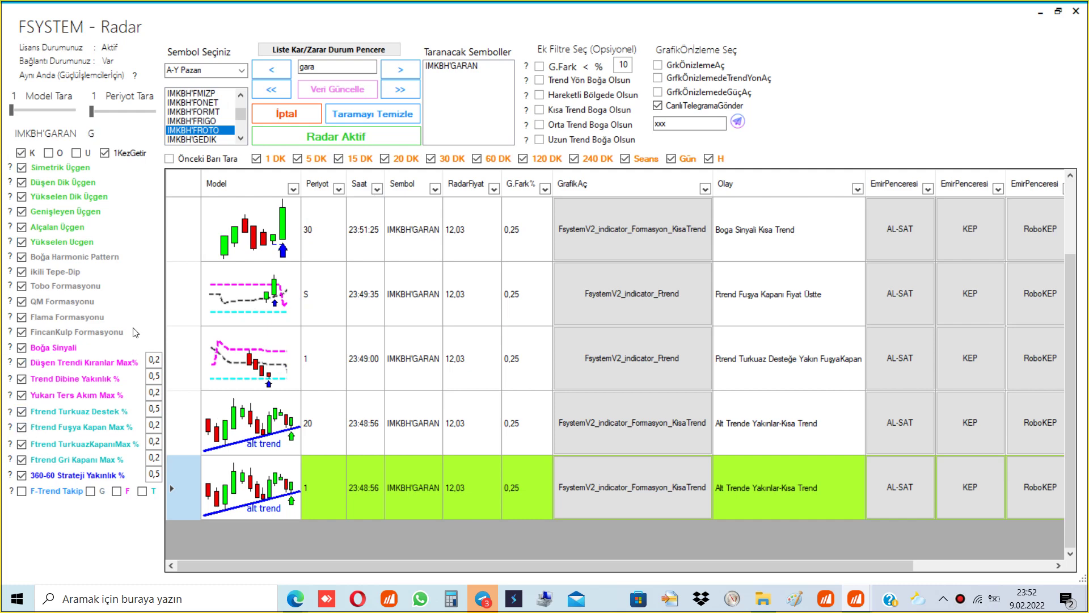
{"action": "left_click", "coordinate": [278, 91]}
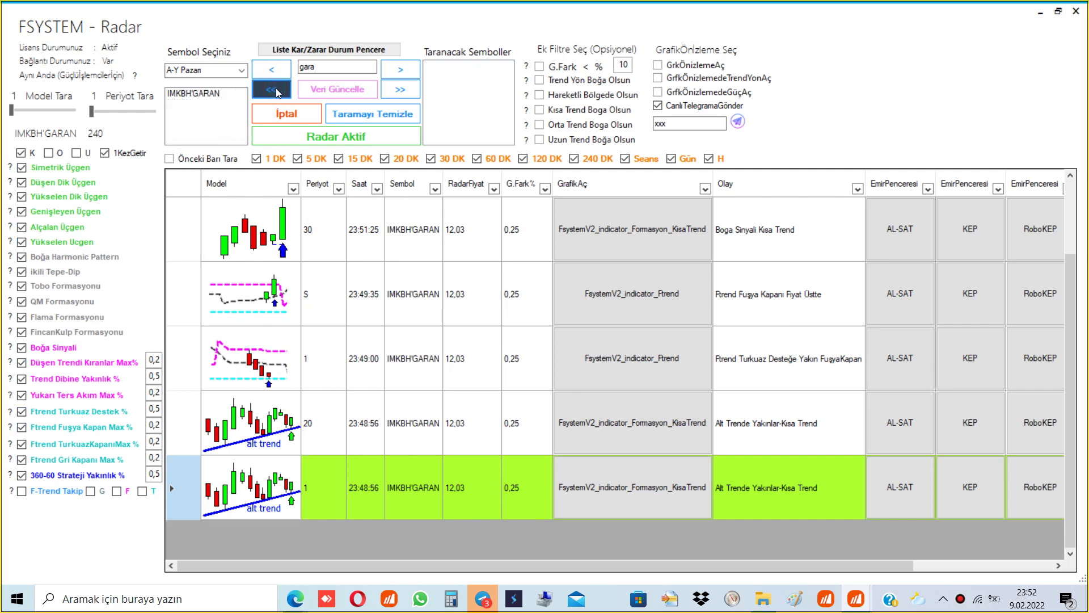
Step: Reload the A-Y Pazarı symbol group, then cancel the running scan and clear its results
{"action": "left_click", "coordinate": [241, 70]}
{"action": "left_click", "coordinate": [187, 80]}
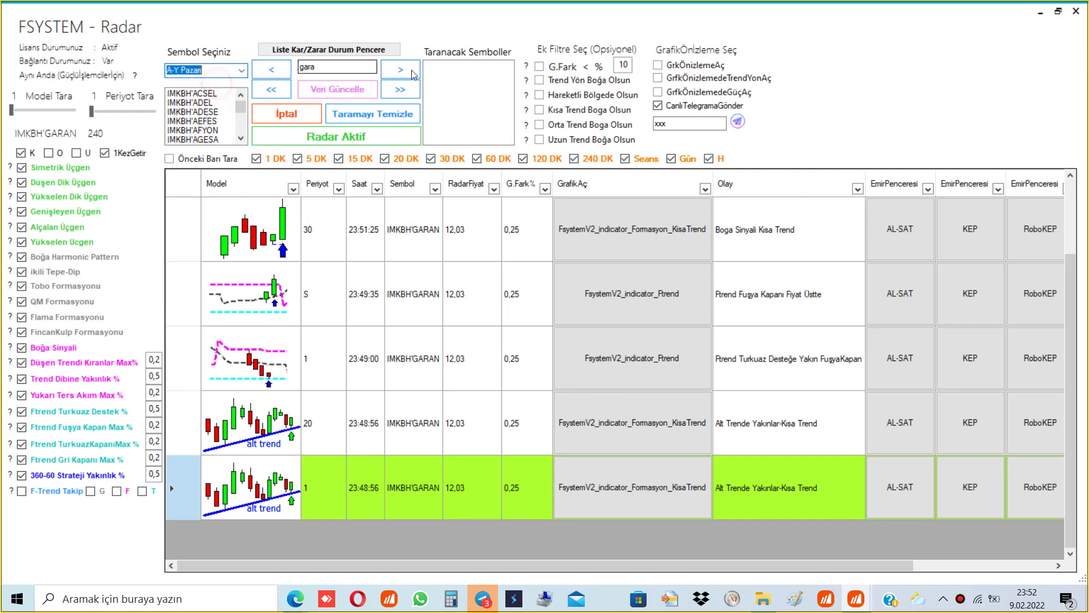
{"action": "left_click", "coordinate": [294, 114]}
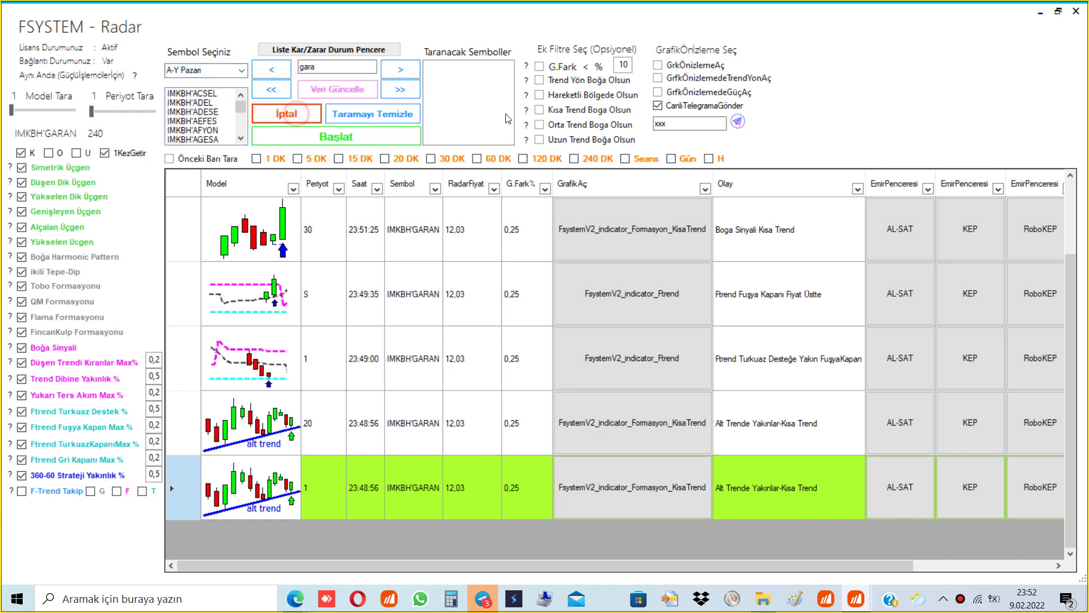
{"action": "left_click", "coordinate": [372, 114]}
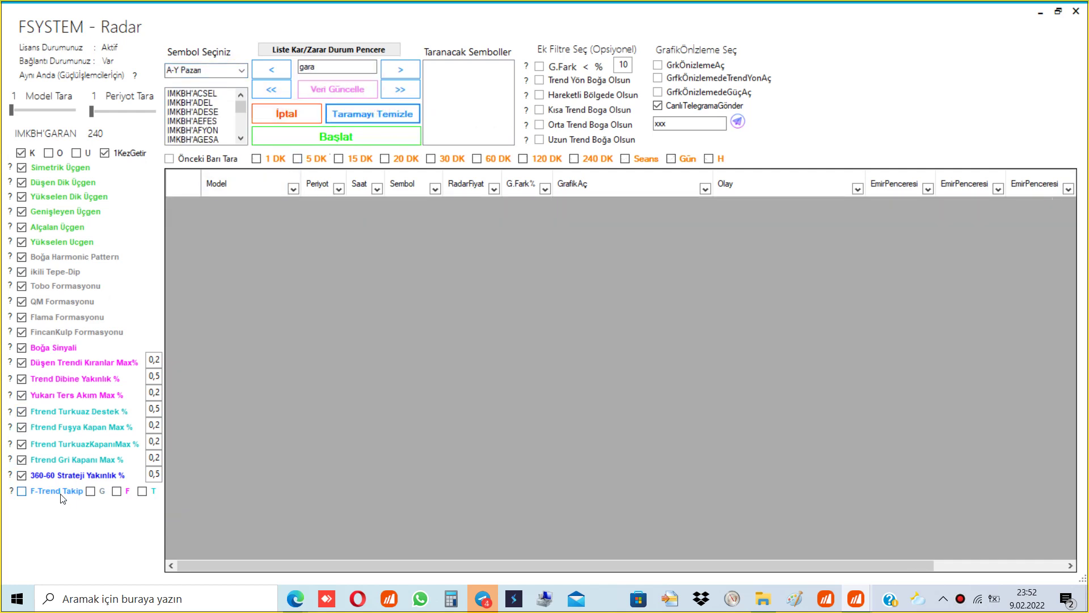
Step: Disable 360-60 Strateji Yakınlık %, Ftrend Gri Kapanı, Ftrend TurkuazKapanı and the models from Düşen Dik Üçgen through ikili Tepe-Dip
{"action": "left_click", "coordinate": [21, 475]}
{"action": "left_click", "coordinate": [22, 460]}
{"action": "left_click", "coordinate": [22, 444]}
{"action": "left_click", "coordinate": [34, 182]}
{"action": "left_click", "coordinate": [45, 196]}
{"action": "left_click", "coordinate": [53, 211]}
{"action": "left_click", "coordinate": [60, 227]}
{"action": "left_click", "coordinate": [66, 241]}
{"action": "left_click", "coordinate": [68, 257]}
{"action": "left_click", "coordinate": [67, 271]}
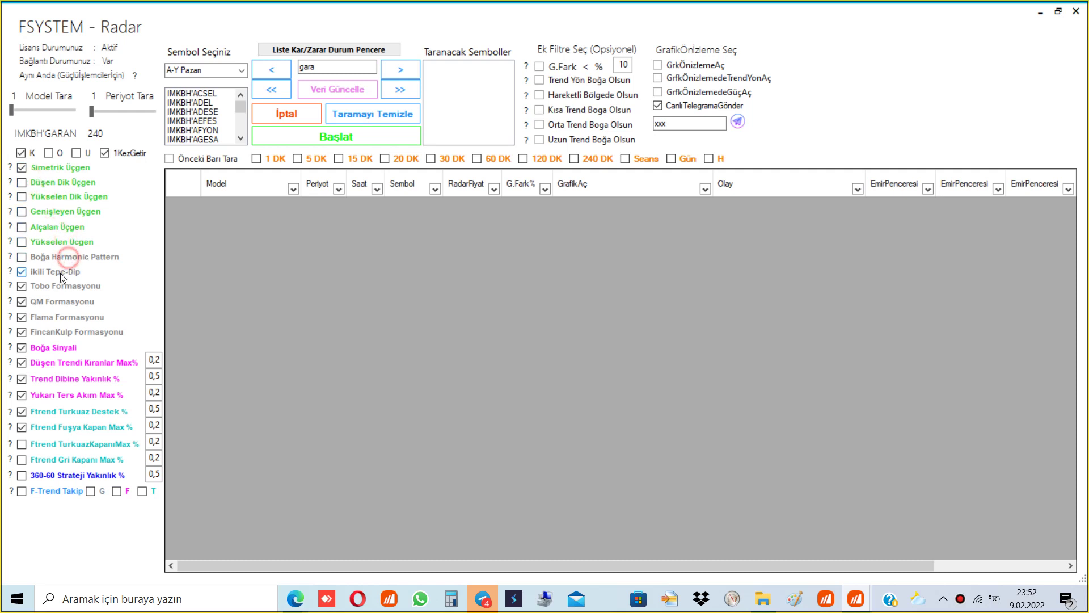
Step: Disable the models from Tobo Formasyonu through Ftrend Fuşya Kapan Max %
{"action": "left_click", "coordinate": [64, 286]}
{"action": "left_click", "coordinate": [66, 302]}
{"action": "left_click", "coordinate": [70, 316]}
{"action": "left_click", "coordinate": [70, 331]}
{"action": "left_click", "coordinate": [62, 347]}
{"action": "left_click", "coordinate": [77, 363]}
{"action": "left_click", "coordinate": [79, 377]}
{"action": "left_click", "coordinate": [85, 395]}
{"action": "left_click", "coordinate": [96, 411]}
{"action": "left_click", "coordinate": [105, 426]}
Step: Enable the Ftrend Turkuaz Destek % model, view its explanation, and leave the Ftrend TurkuazKapanı and Gri Kapanı models disabled
{"action": "left_click", "coordinate": [108, 448]}
{"action": "left_click", "coordinate": [39, 463]}
{"action": "left_click", "coordinate": [39, 461]}
{"action": "left_click", "coordinate": [73, 411]}
{"action": "left_click", "coordinate": [12, 410]}
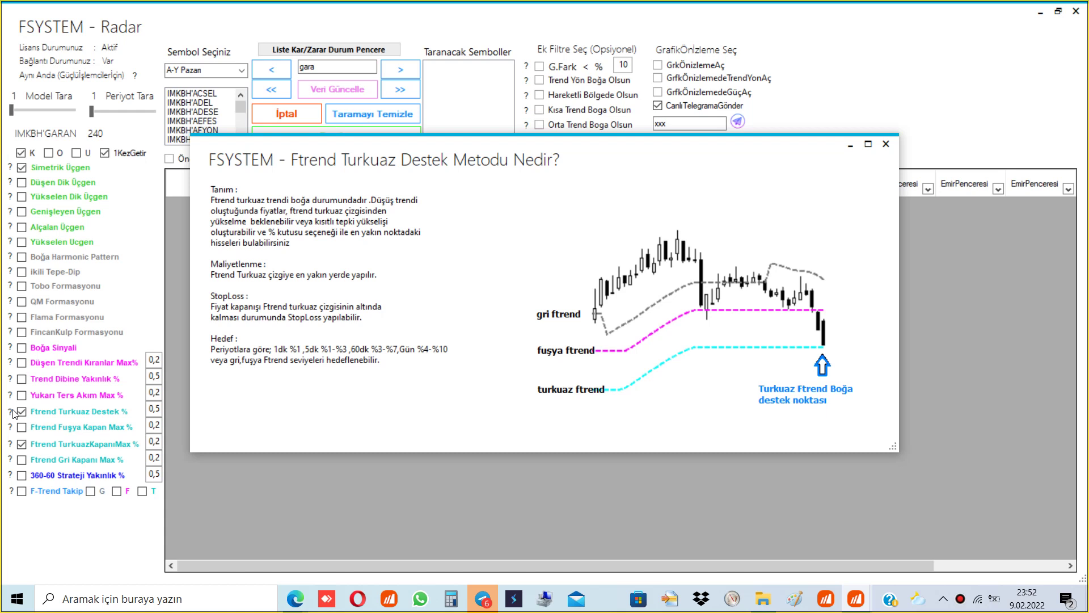
{"action": "left_click", "coordinate": [396, 440]}
{"action": "left_click", "coordinate": [22, 444]}
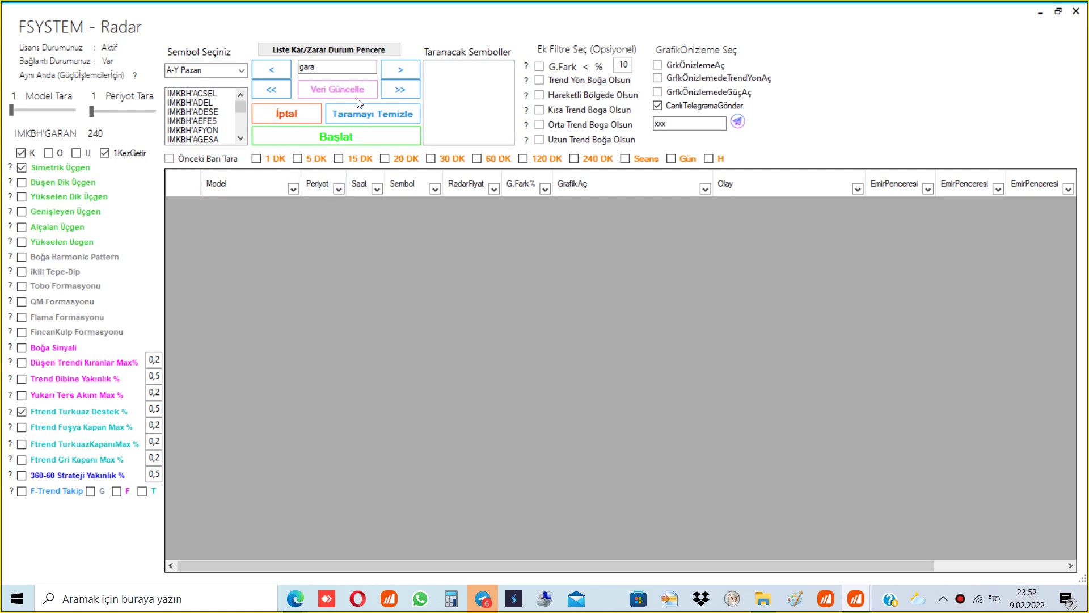
Step: Transfer all A-Y Pazarı symbols into Taranacak Semboller and start the Radar scan on the 5 DK period
{"action": "left_click", "coordinate": [400, 89]}
{"action": "left_click", "coordinate": [310, 159]}
{"action": "left_click", "coordinate": [335, 138]}
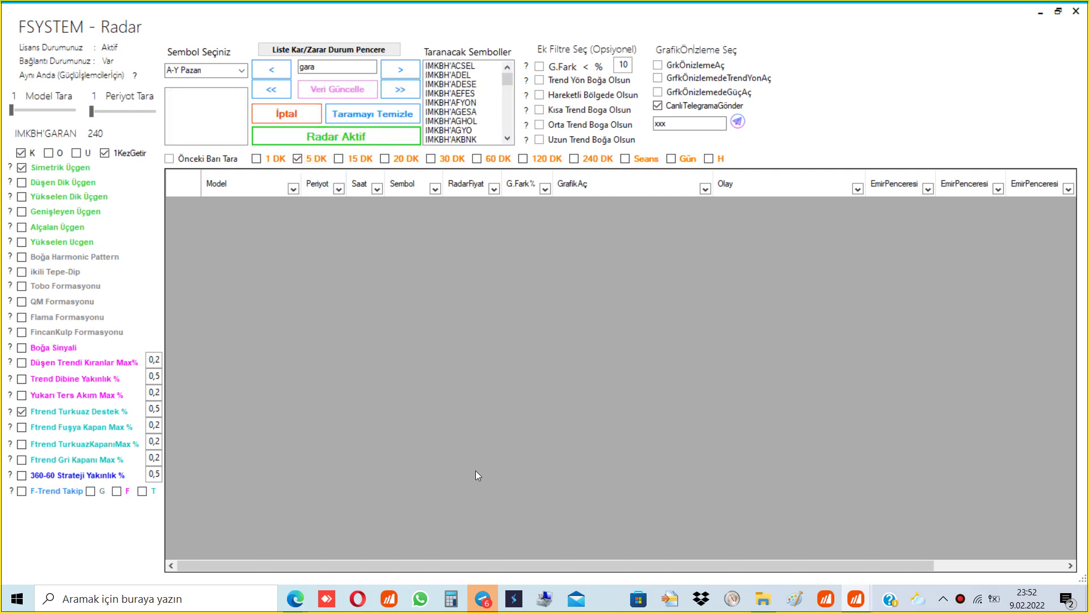
Step: Switch to Telegram, view the latest messages in the Fsystem Teknik Destek group, and return to the Radar
{"action": "left_click", "coordinate": [480, 604]}
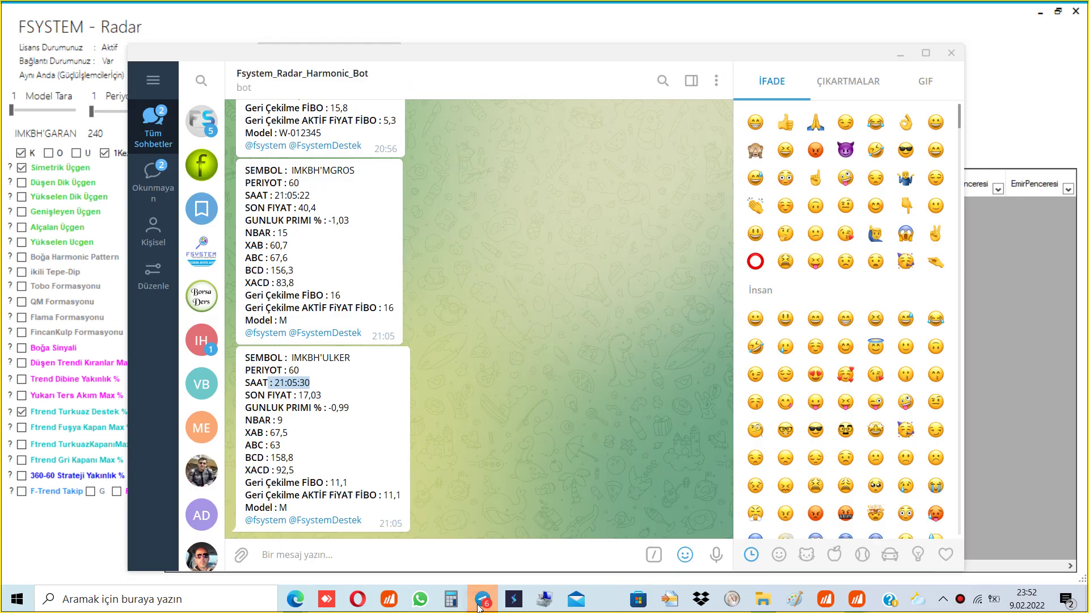
{"action": "left_click", "coordinate": [201, 120]}
{"action": "scroll", "coordinate": [420, 232], "scroll_direction": "down", "scroll_amount": 2}
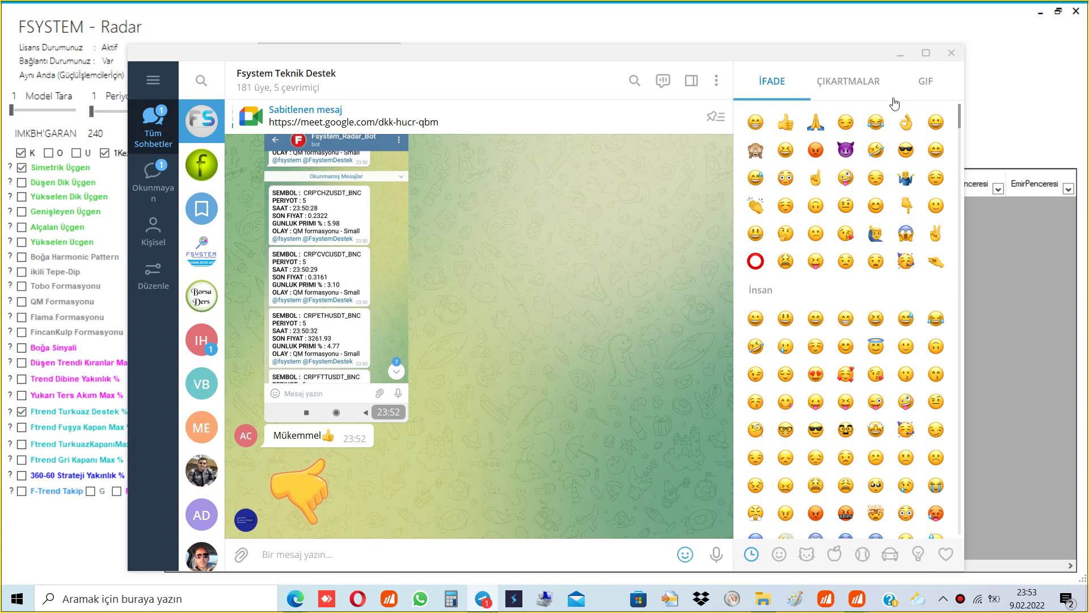
{"action": "left_click", "coordinate": [256, 17]}
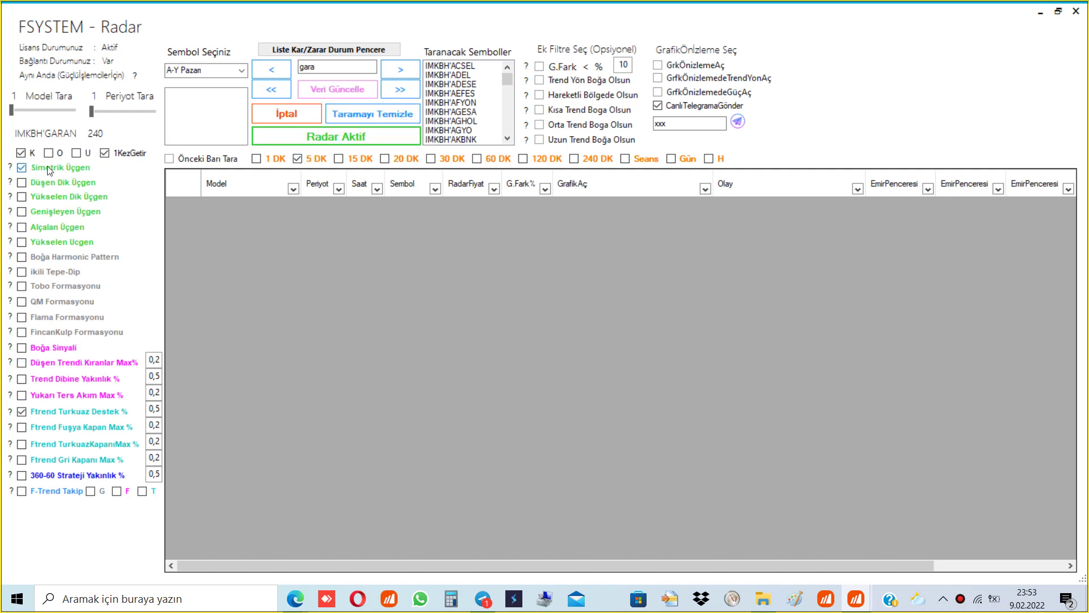
Step: Disable the Simetrik Üçgen model and move all A-Y Pazarı symbols into Taranacak Semboller again
{"action": "left_click", "coordinate": [23, 168]}
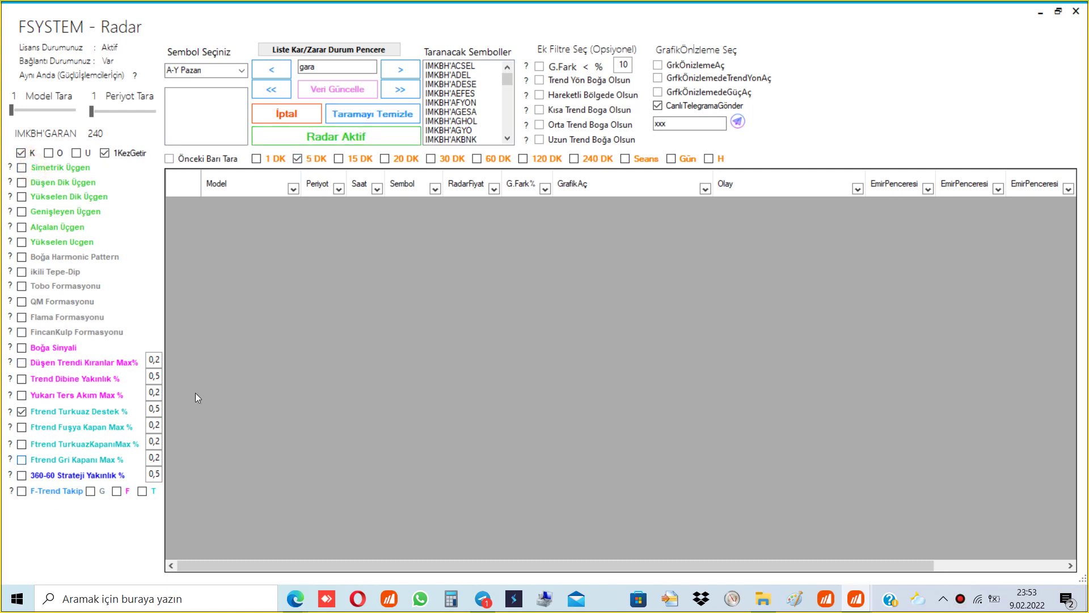
{"action": "left_click", "coordinate": [272, 89]}
{"action": "left_click", "coordinate": [395, 88]}
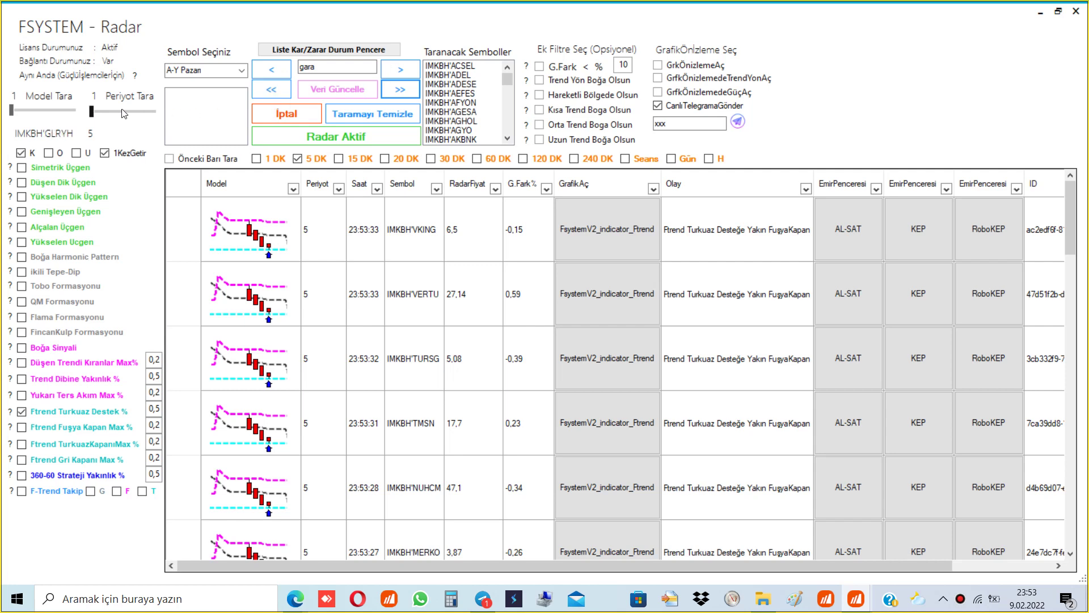
{"action": "mouse_move", "coordinate": [93, 113]}
{"action": "left_mouse_down"}
{"action": "mouse_move", "coordinate": [158, 120]}
{"action": "mouse_move", "coordinate": [100, 109]}
{"action": "mouse_move", "coordinate": [109, 115]}
{"action": "left_mouse_up"}
{"action": "left_click", "coordinate": [267, 96]}
{"action": "left_click", "coordinate": [395, 91]}
{"action": "left_click", "coordinate": [400, 94]}
Step: Enable GrkÖnizlemeAç and preview the FsystemV2_indicator_Ftrend graph of IMKBH'VKING from the reduced Radar window
{"action": "left_click", "coordinate": [665, 67]}
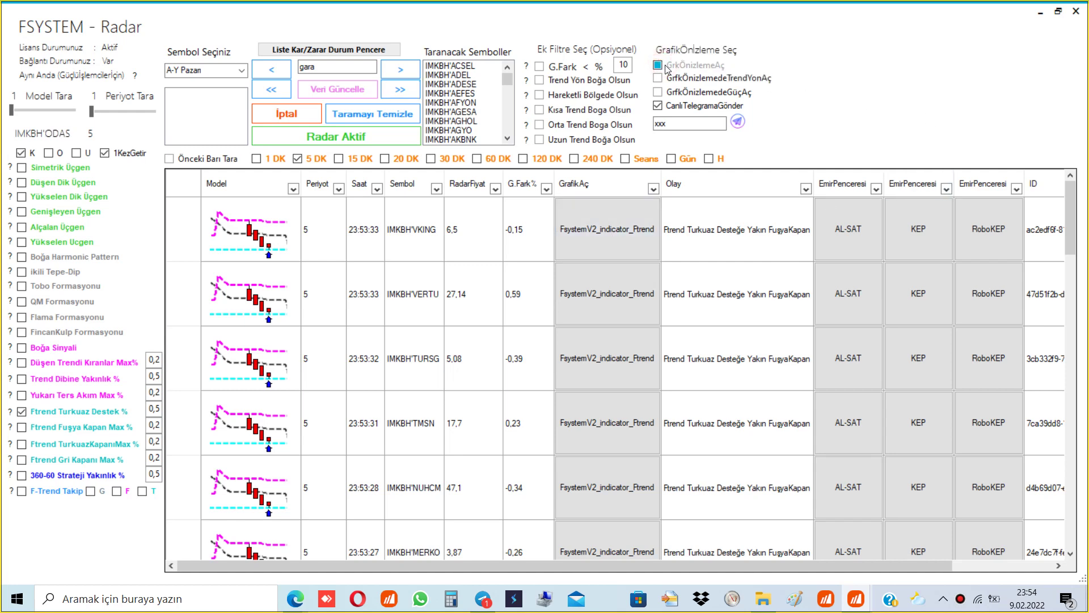
{"action": "mouse_move", "coordinate": [644, 233]}
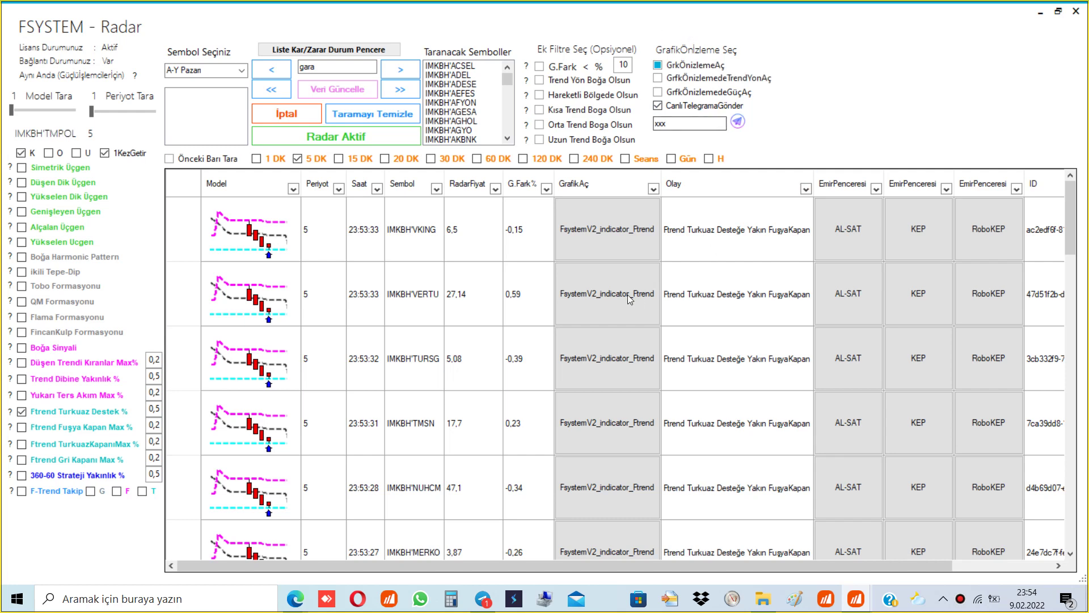
{"action": "double_click", "coordinate": [872, 17]}
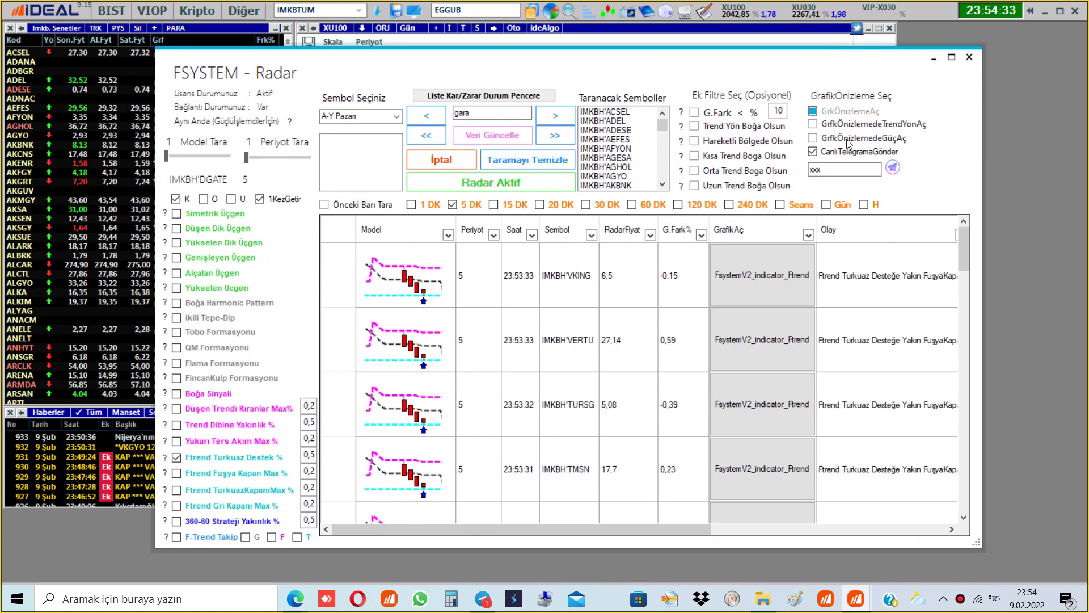
{"action": "left_click", "coordinate": [791, 274]}
{"action": "left_click", "coordinate": [789, 277]}
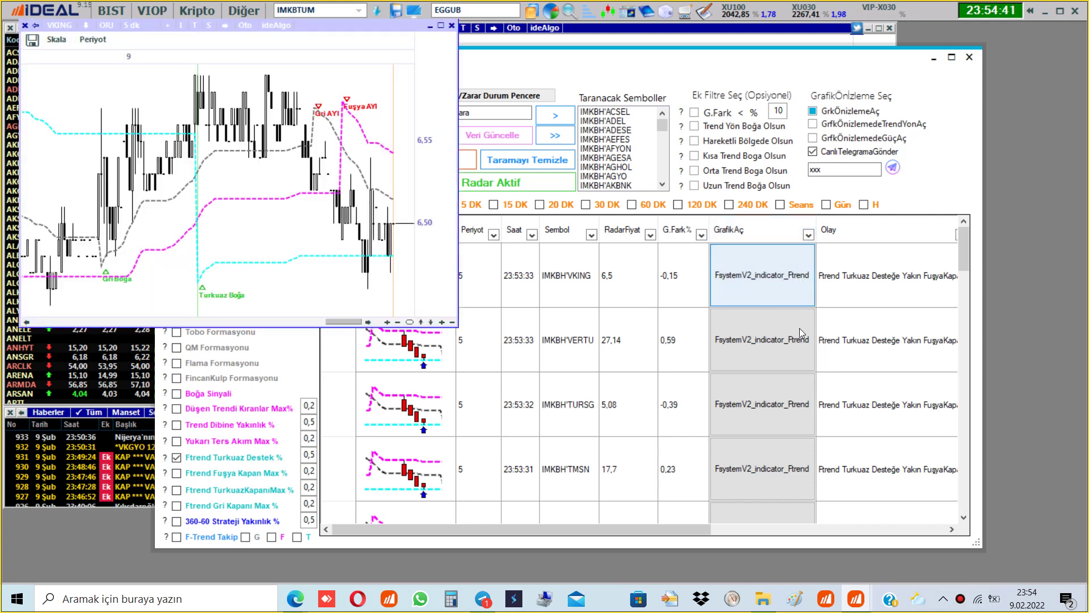
Step: Bring the Radar back to the front, maximize its window, and preview the IMKBH'VKING graph
{"action": "left_click", "coordinate": [856, 598]}
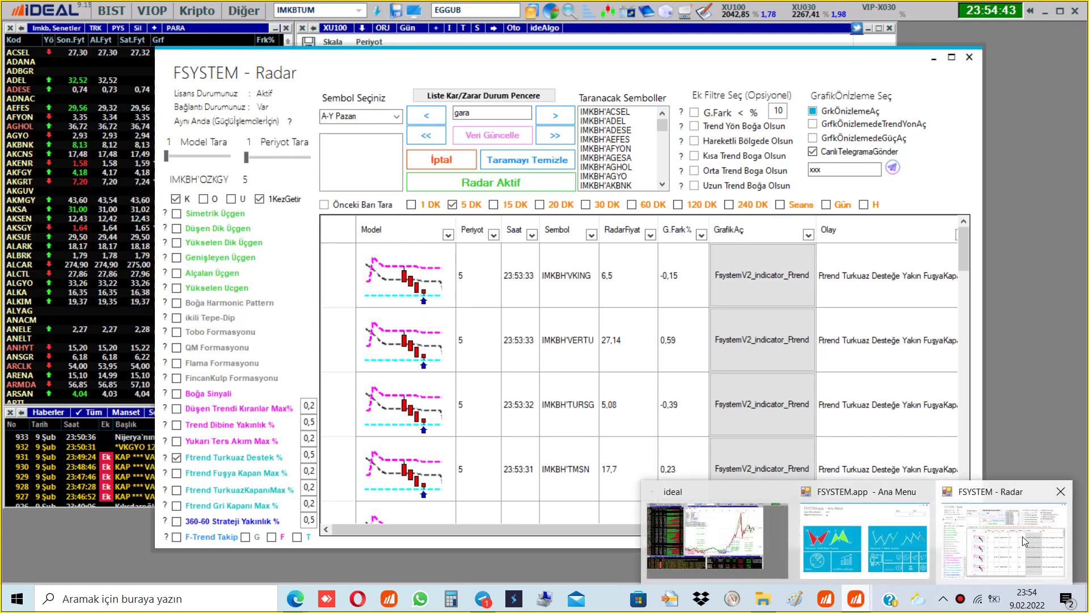
{"action": "mouse_move", "coordinate": [1037, 502]}
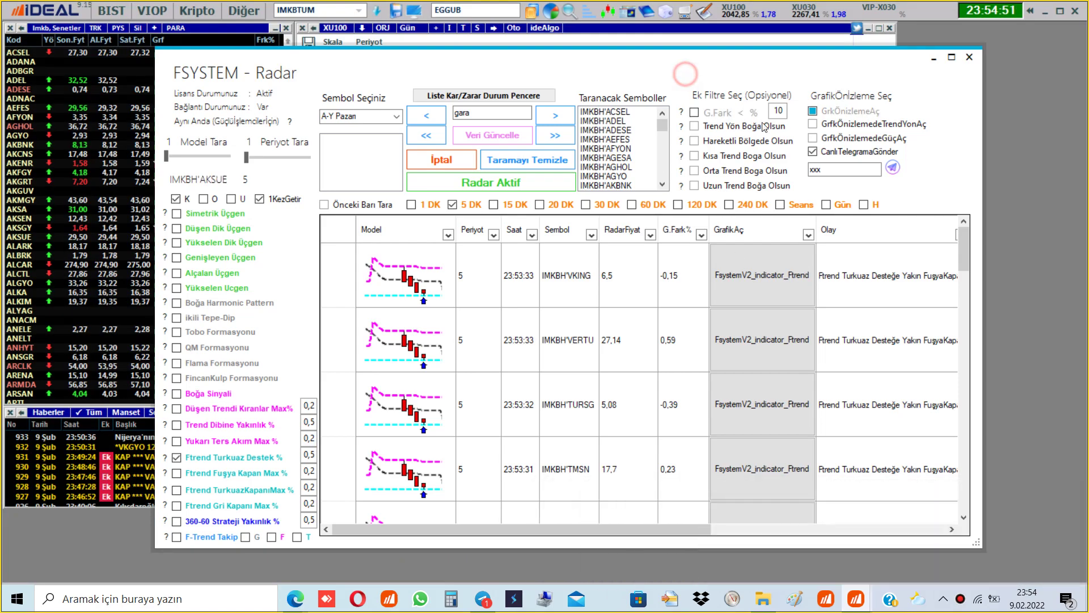
{"action": "double_click", "coordinate": [742, 71]}
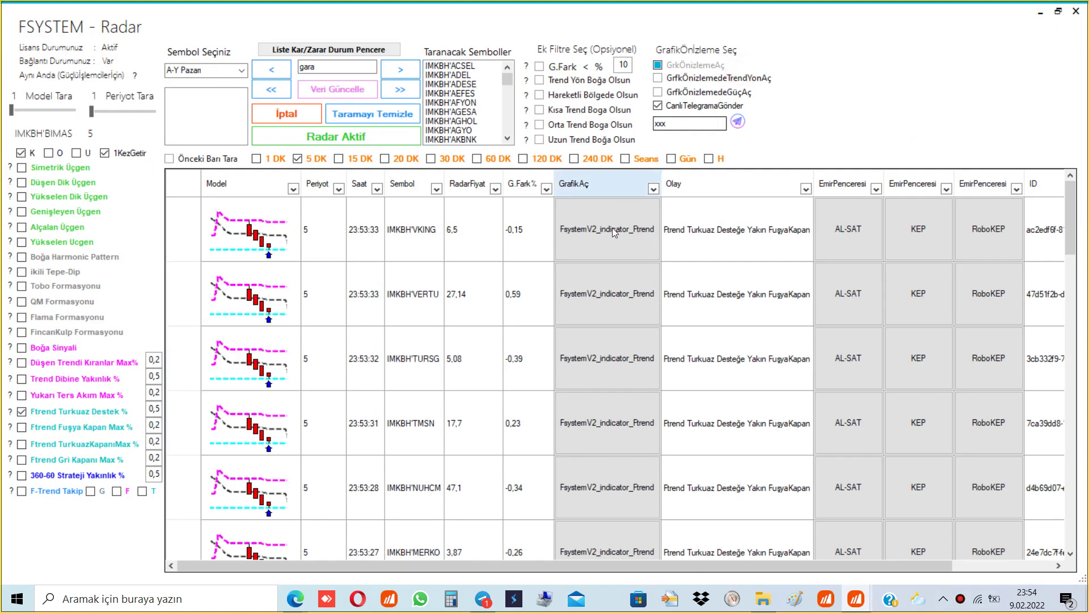
{"action": "left_click", "coordinate": [612, 230]}
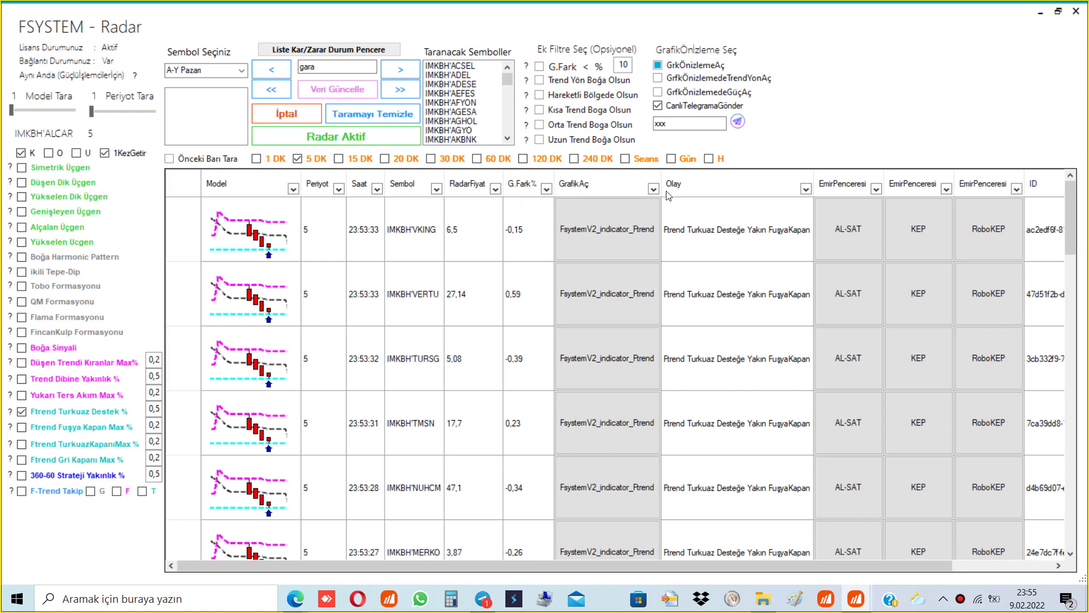
{"action": "mouse_move", "coordinate": [627, 239]}
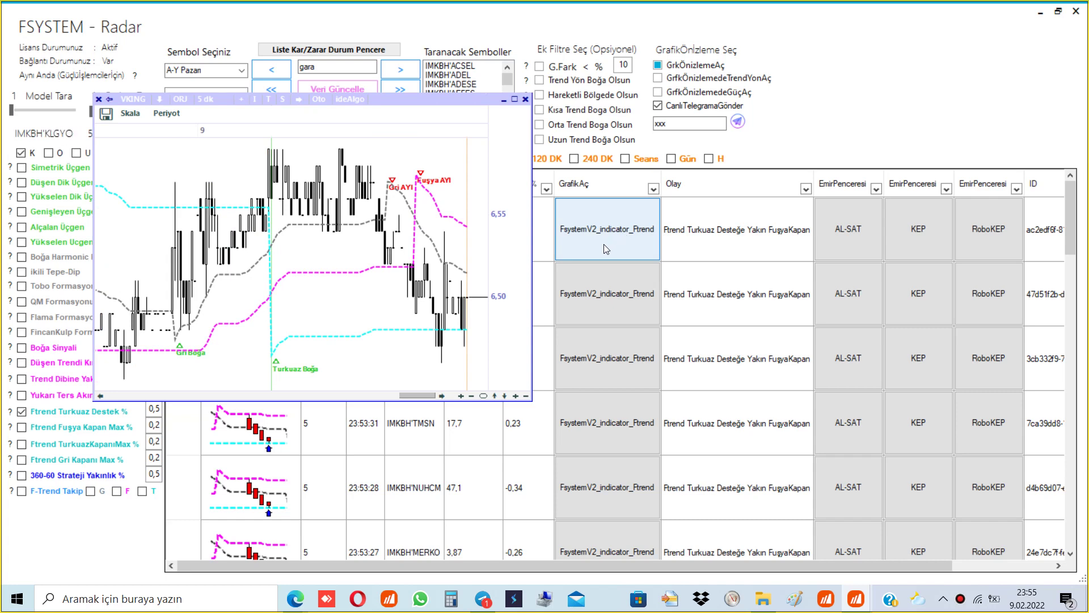
Step: Preview the Ftrend graphs of IMKBH'MERKO, NUHCM, TMSN, VERTU and VKING from the Radar results
{"action": "left_click", "coordinate": [604, 550]}
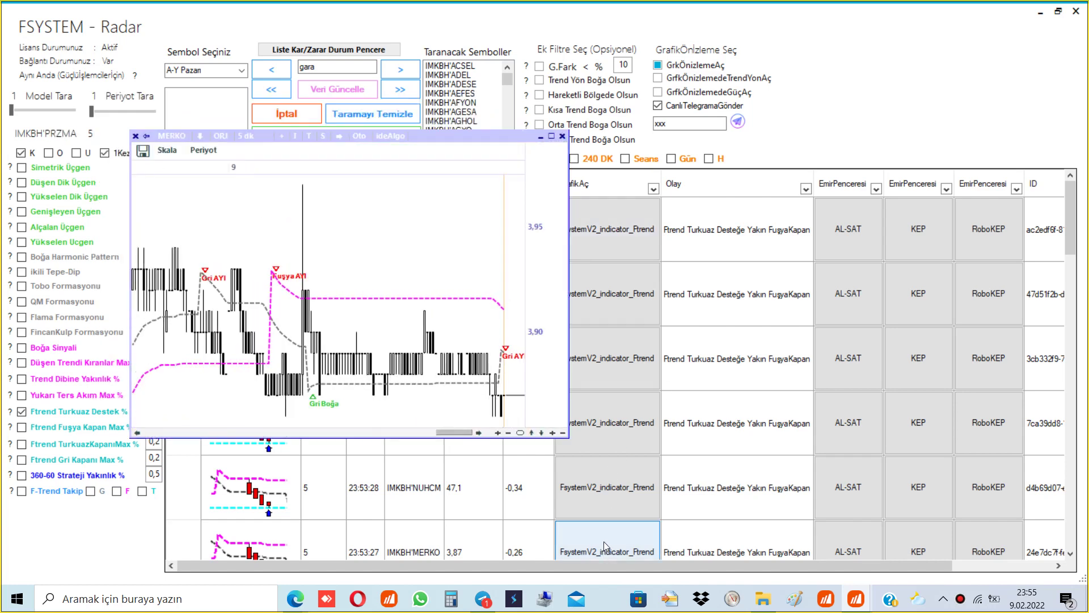
{"action": "left_click", "coordinate": [590, 492]}
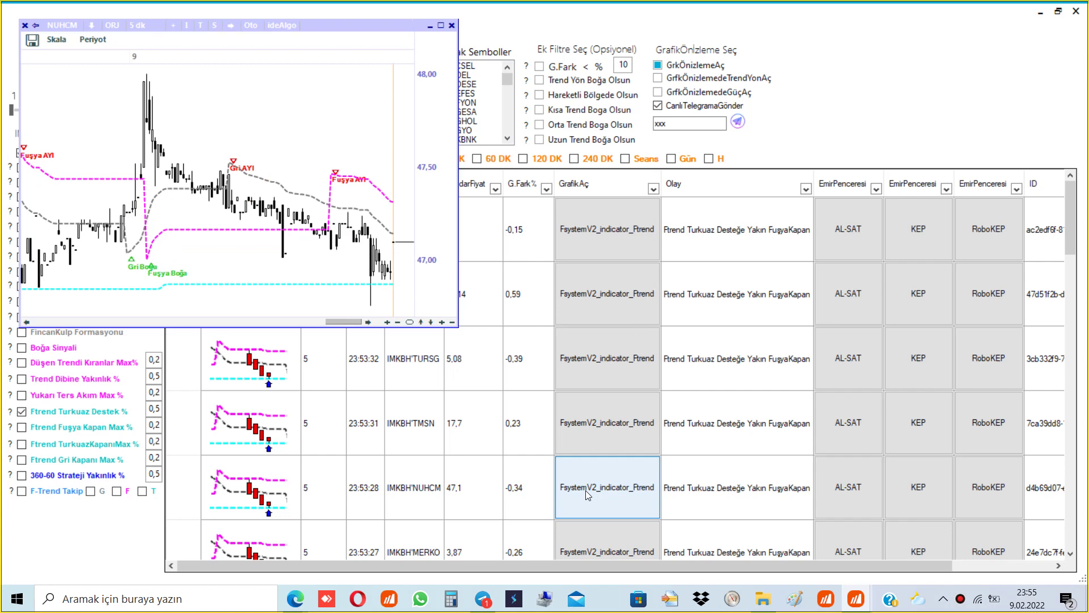
{"action": "left_click", "coordinate": [589, 432]}
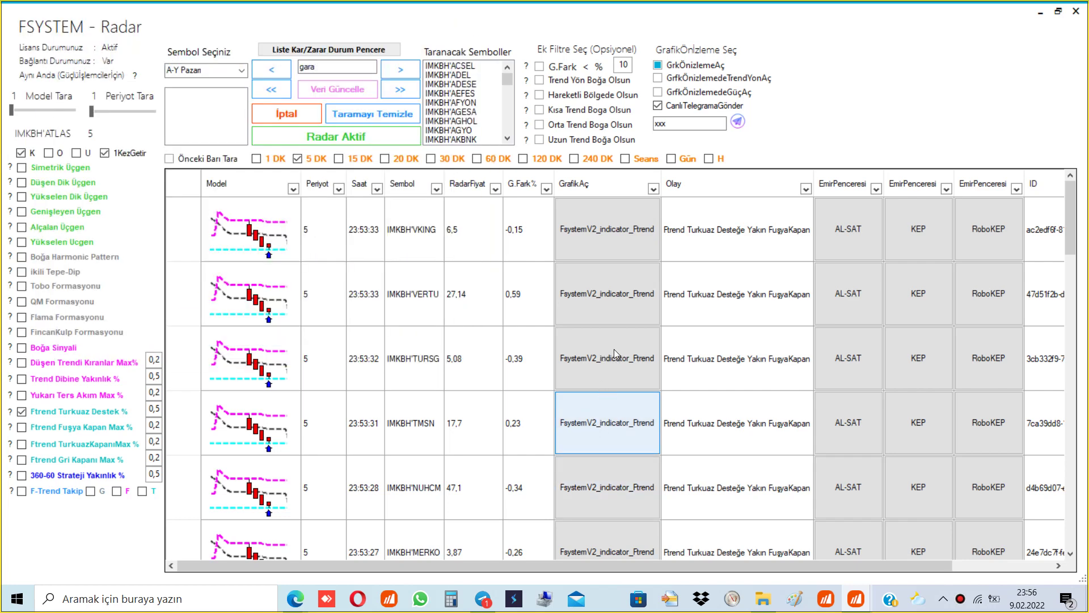
{"action": "left_click", "coordinate": [614, 287]}
{"action": "left_click", "coordinate": [605, 231]}
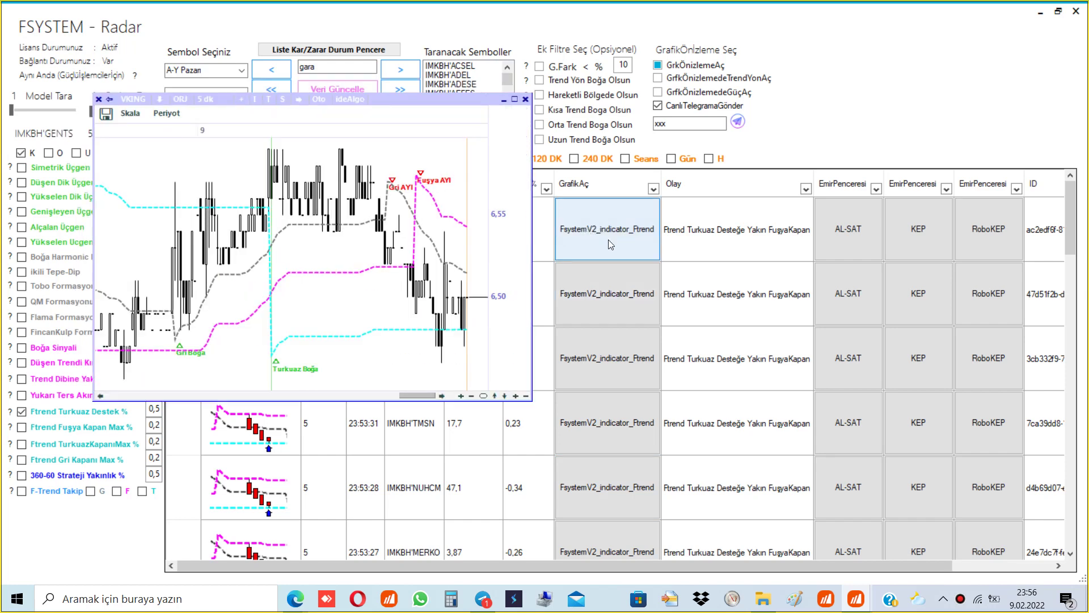
{"action": "left_click", "coordinate": [582, 231]}
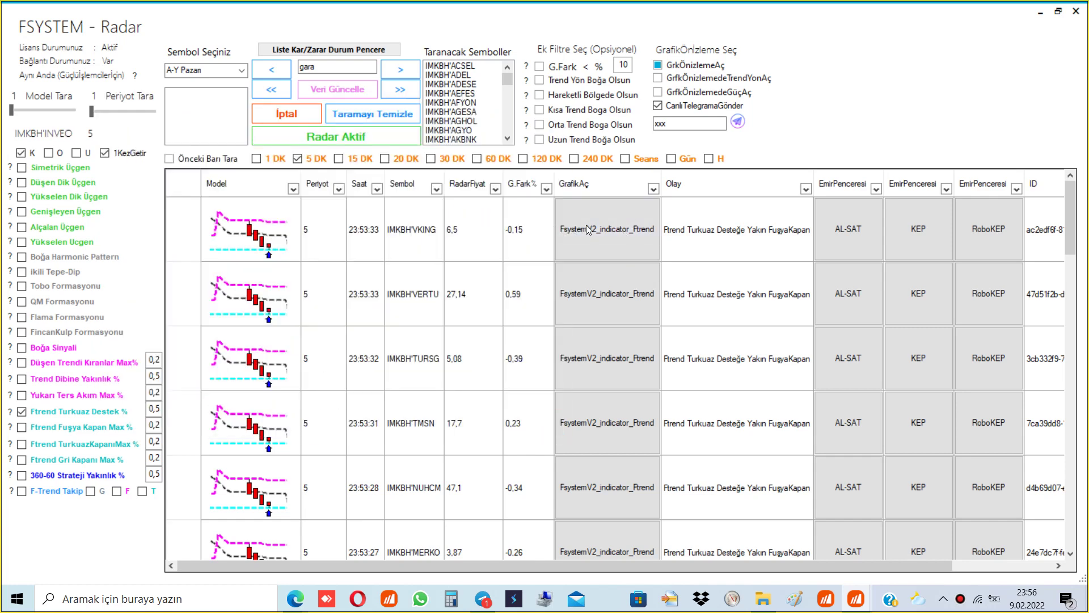
{"action": "left_click", "coordinate": [597, 233]}
Step: Disable GrkÖnizlemeAç and open the IMKBH'VERTU Ftrend graph from the results as a maximized chart in iDeal
{"action": "left_click", "coordinate": [658, 66]}
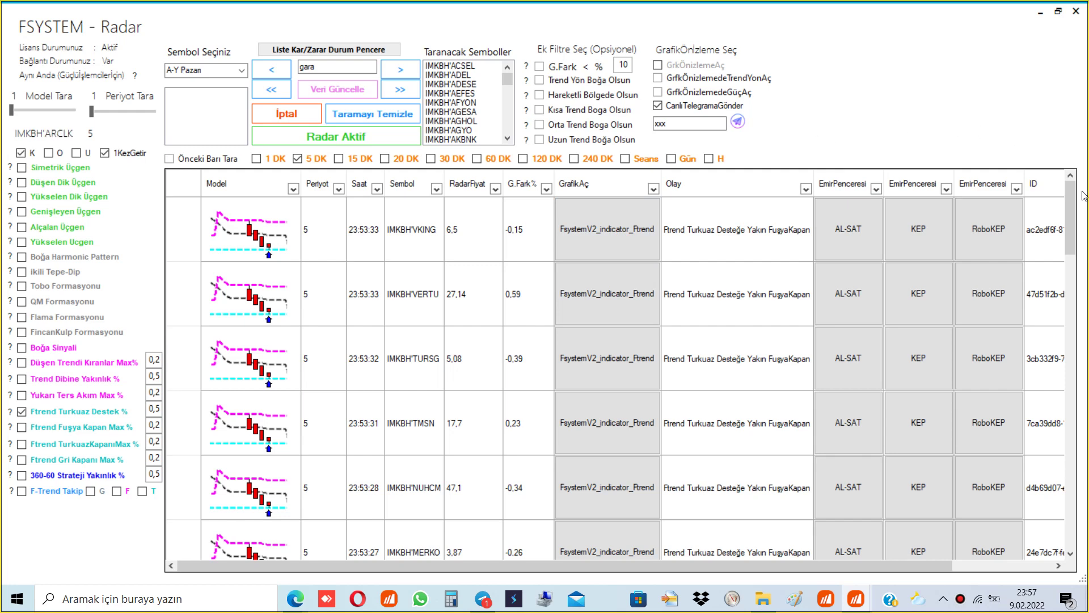
{"action": "scroll", "coordinate": [1077, 202], "scroll_direction": "down", "scroll_amount": 1}
{"action": "scroll", "coordinate": [1076, 201], "scroll_direction": "up", "scroll_amount": 1}
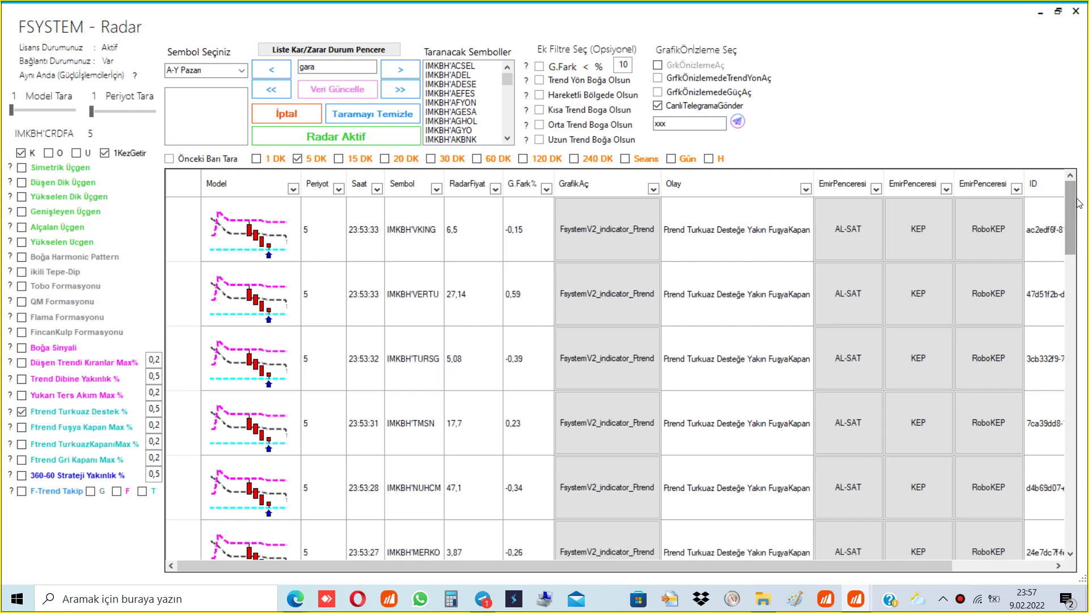
{"action": "left_click", "coordinate": [627, 299]}
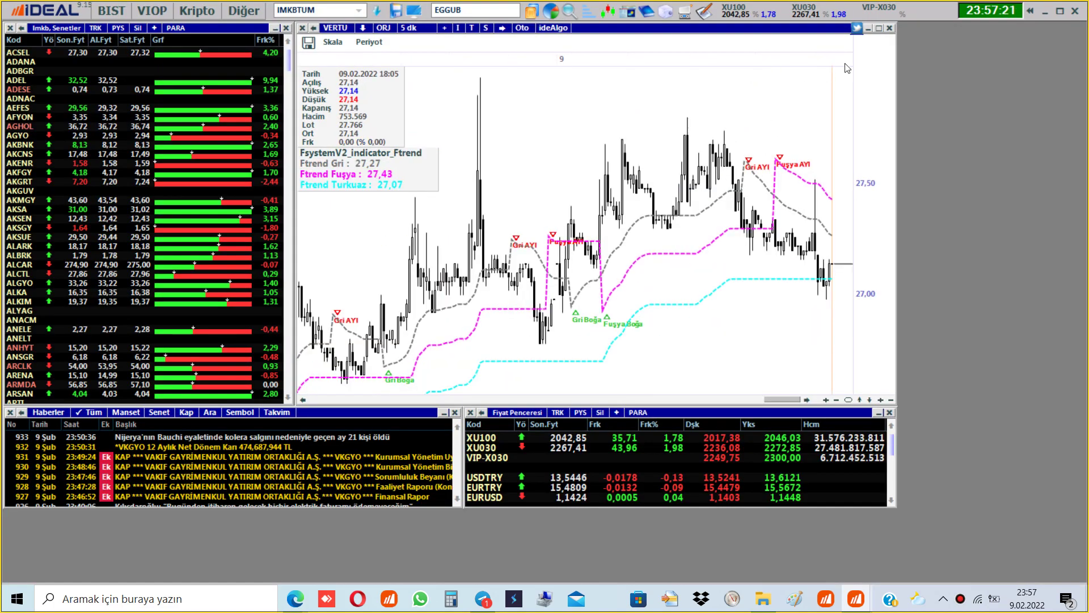
{"action": "left_click", "coordinate": [879, 28]}
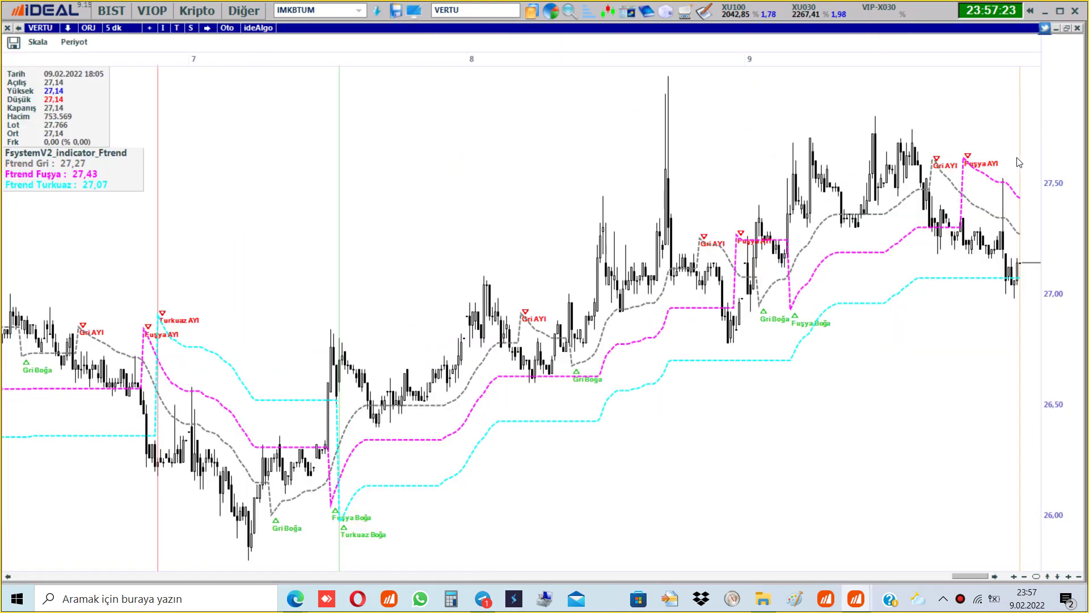
Step: Examine the latest VERTU candles on the 5-minute chart against the Ftrend Gri, Fuşya and Turkuaz lines
{"action": "left_click_drag", "start_coordinate": [1028, 62], "coordinate": [899, 66]}
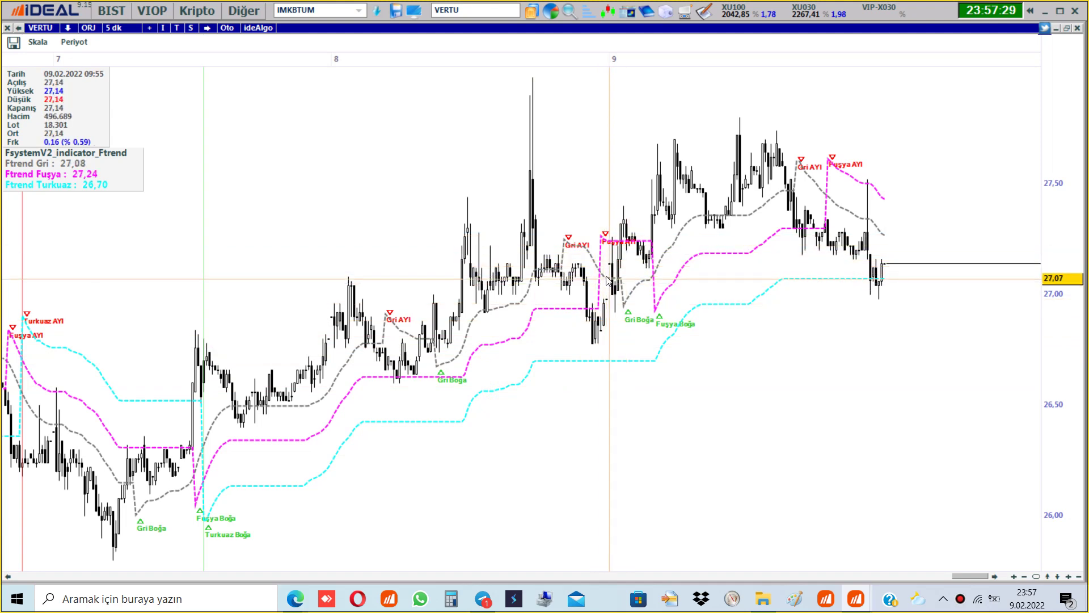
{"action": "left_click_drag", "start_coordinate": [553, 61], "coordinate": [493, 60]}
{"action": "left_click", "coordinate": [812, 221]}
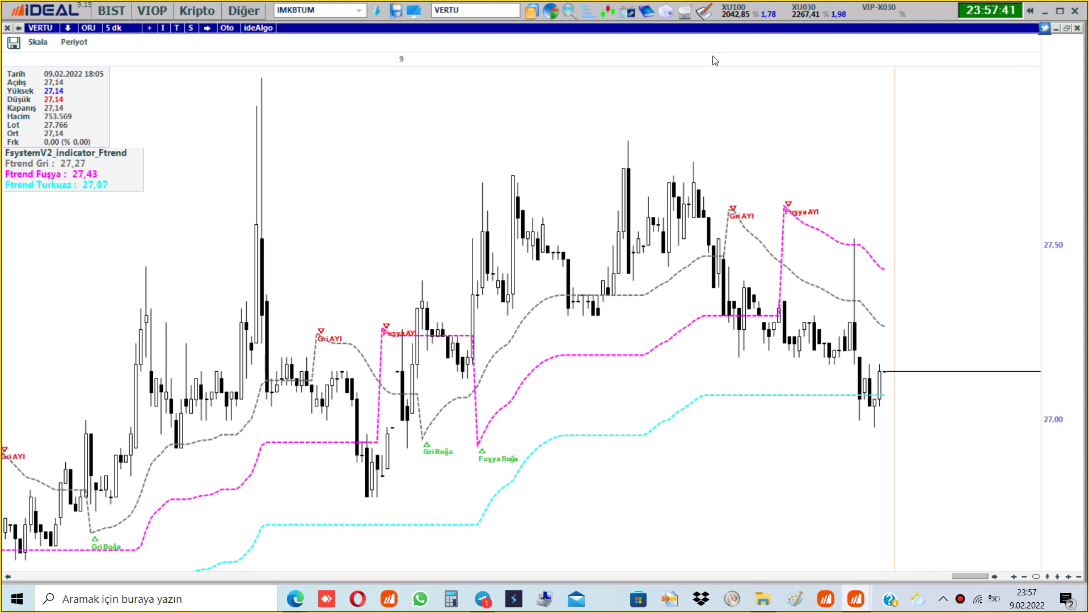
{"action": "scroll", "coordinate": [715, 61], "scroll_direction": "up", "scroll_amount": 2}
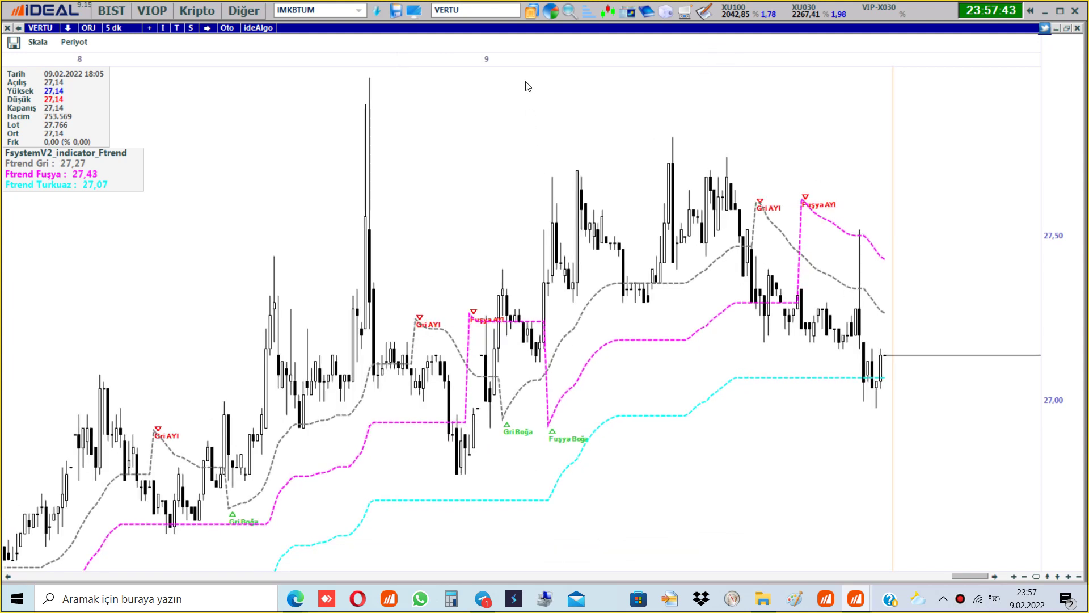
{"action": "scroll", "coordinate": [528, 60], "scroll_direction": "down", "scroll_amount": 2}
{"action": "scroll", "coordinate": [511, 56], "scroll_direction": "up", "scroll_amount": 3}
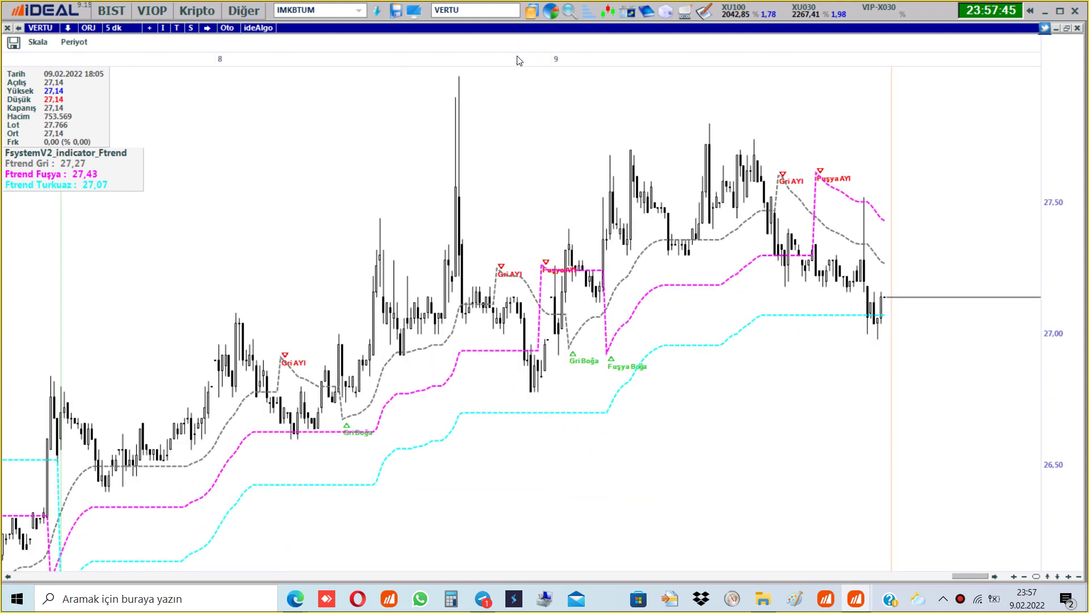
{"action": "scroll", "coordinate": [502, 56], "scroll_direction": "up", "scroll_amount": 1}
{"action": "left_click", "coordinate": [736, 226]}
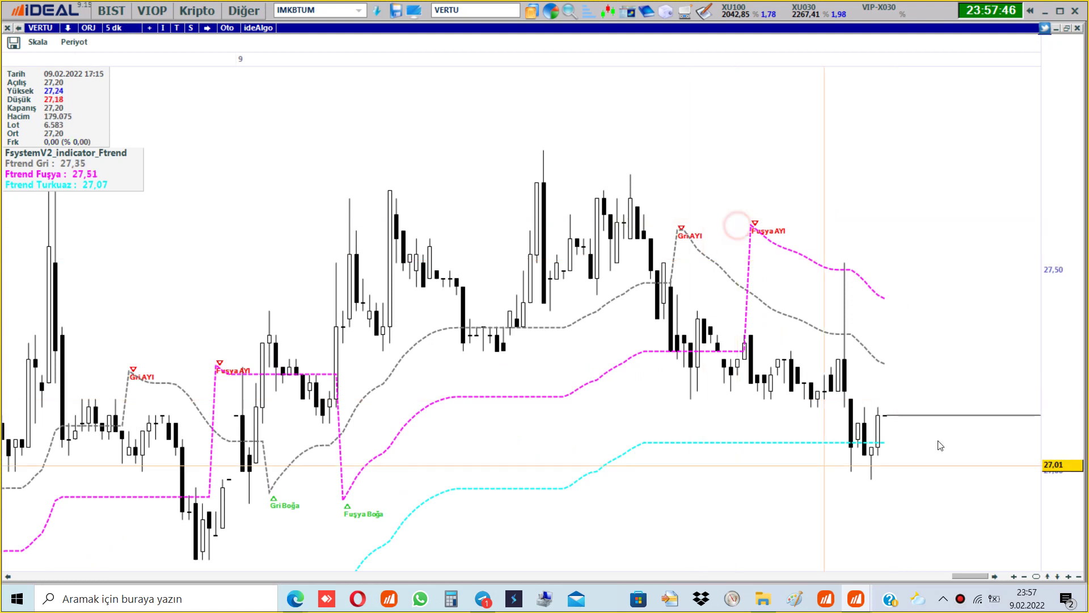
{"action": "left_click", "coordinate": [769, 426]}
{"action": "left_click", "coordinate": [858, 429]}
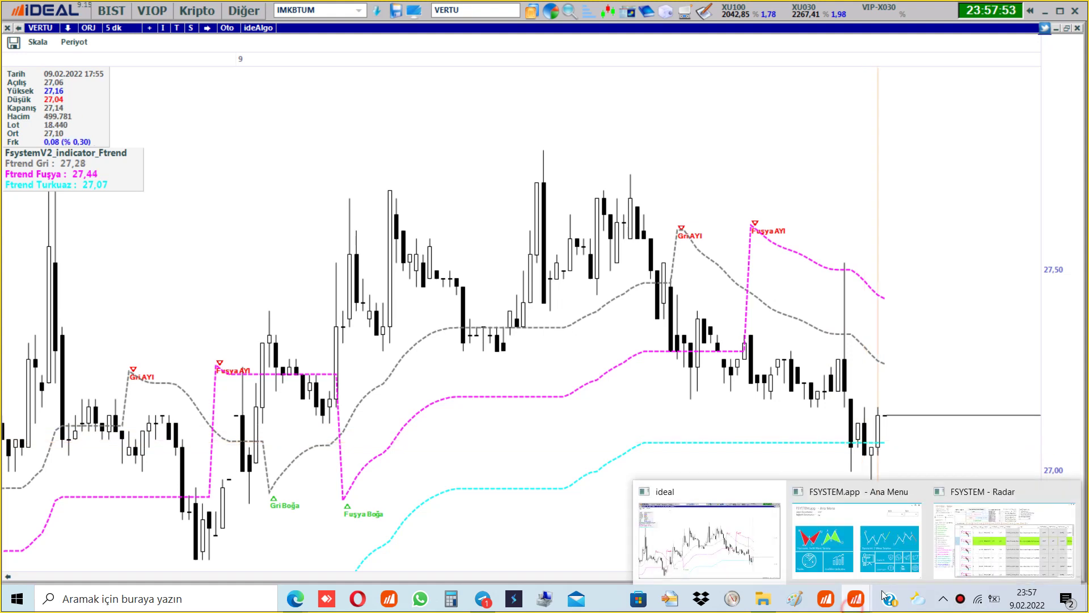
Step: Check the Ftrend Turkuaz Destek % distance setting in the Radar and compare it with VERTU's price near the turquoise line
{"action": "left_click", "coordinate": [999, 539]}
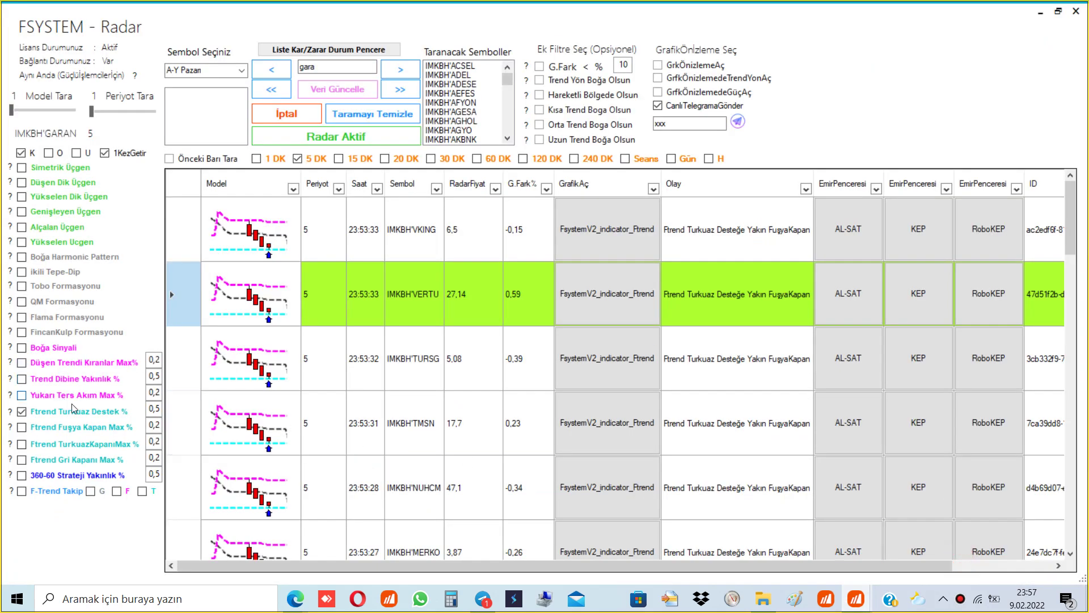
{"action": "double_click", "coordinate": [154, 408]}
{"action": "left_click", "coordinate": [1041, 11]}
{"action": "left_click", "coordinate": [886, 445]}
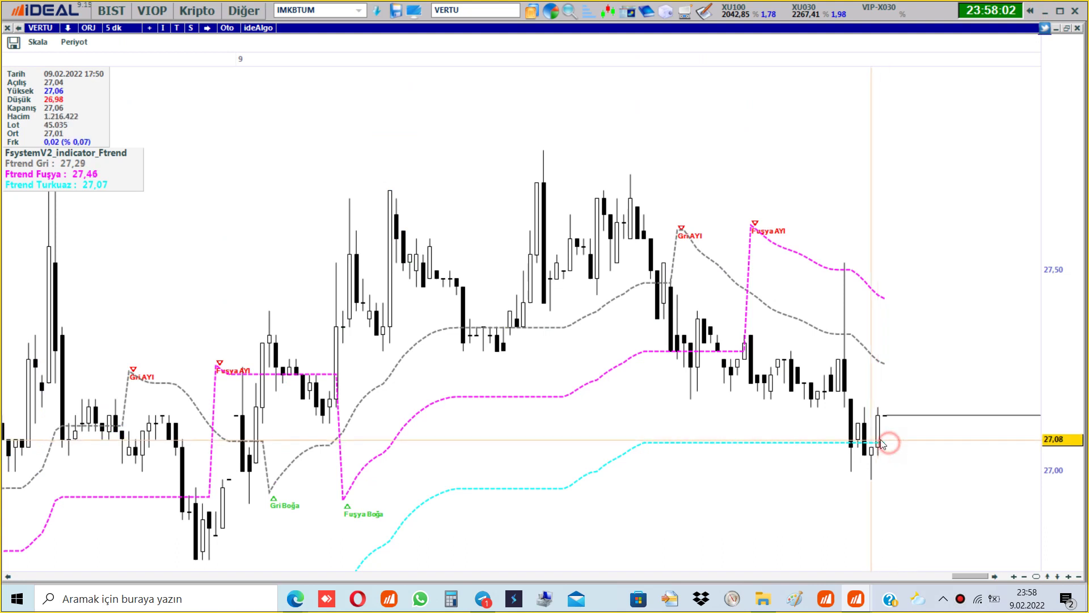
{"action": "left_click", "coordinate": [858, 444]}
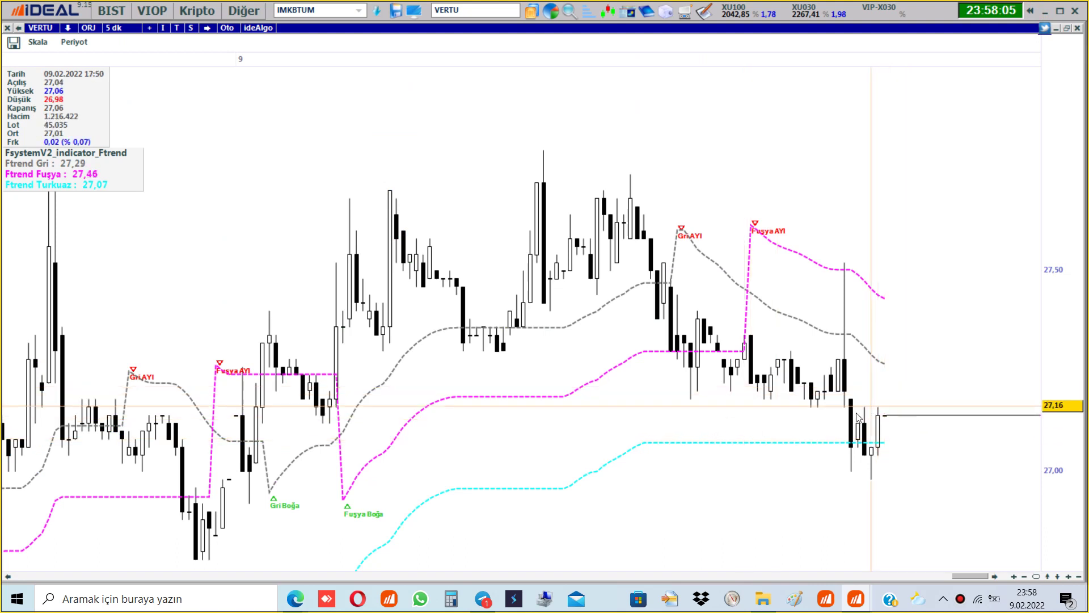
{"action": "mouse_move", "coordinate": [885, 294]}
{"action": "left_mouse_down"}
{"action": "mouse_move", "coordinate": [891, 305]}
{"action": "mouse_move", "coordinate": [846, 301]}
{"action": "mouse_move", "coordinate": [886, 305]}
{"action": "left_mouse_up"}
{"action": "left_click_drag", "start_coordinate": [928, 414], "coordinate": [973, 328]}
Step: Draw a horizontal line on the VERTU chart at 27,80, along the top of the day's highest candle
{"action": "right_click", "coordinate": [438, 141]}
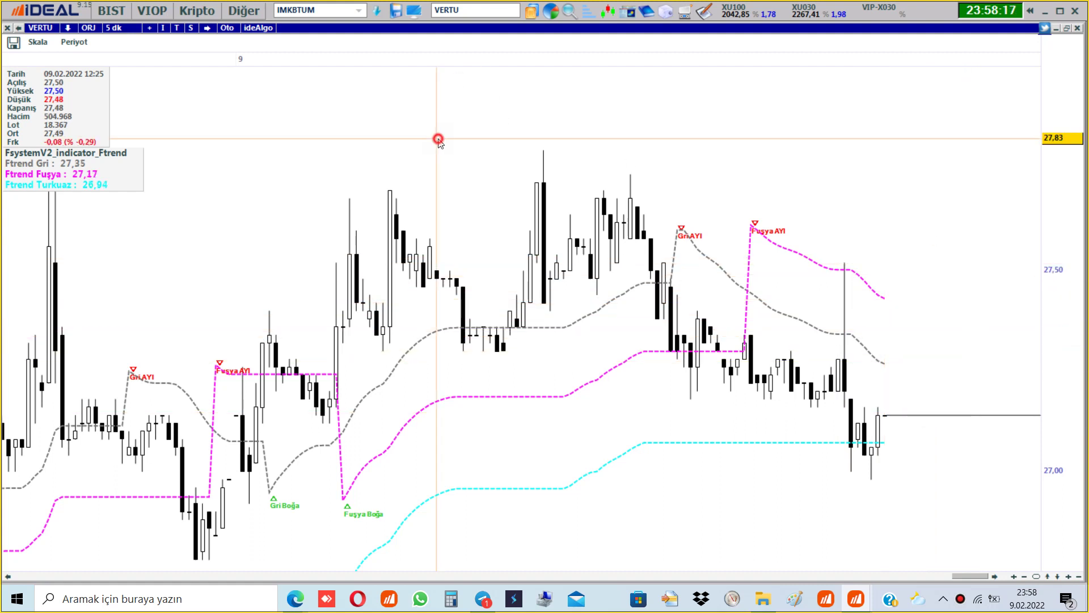
{"action": "left_click", "coordinate": [520, 109]}
{"action": "left_click", "coordinate": [494, 136]}
{"action": "right_click", "coordinate": [494, 136]}
{"action": "left_click", "coordinate": [524, 168]}
{"action": "left_click", "coordinate": [588, 149]}
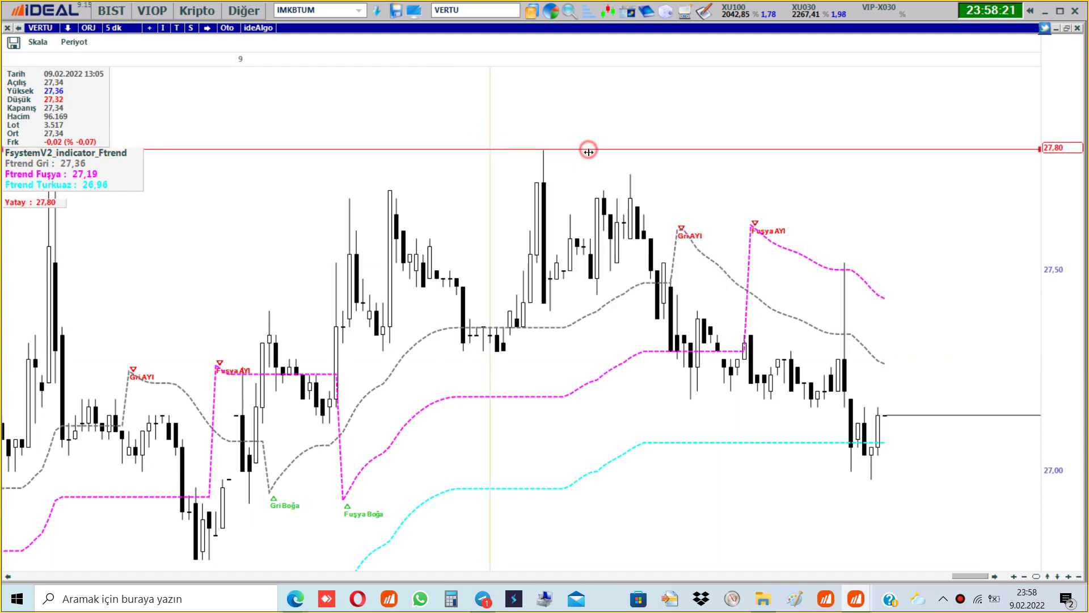
{"action": "left_click", "coordinate": [709, 225]}
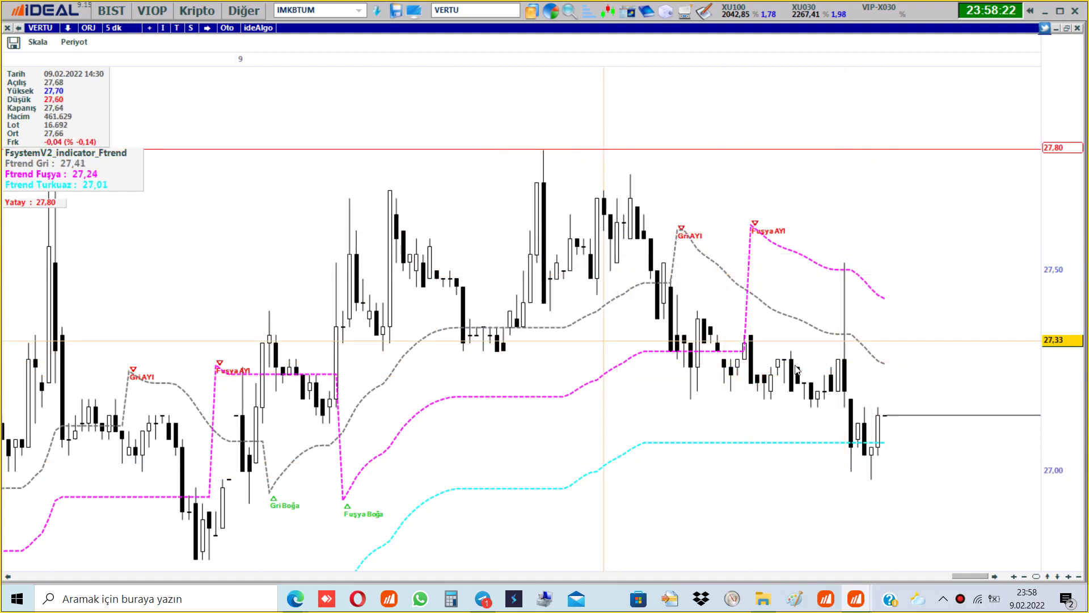
Step: Review the VERTU chart around the horizontal line over a wider time range and close the chart
{"action": "left_click", "coordinate": [545, 176]}
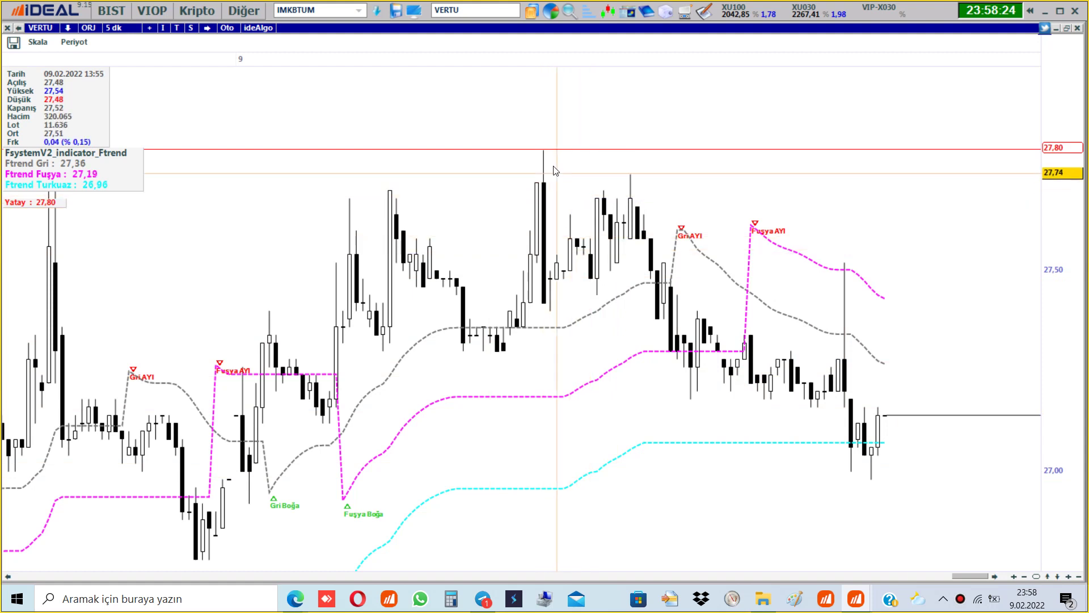
{"action": "left_click", "coordinate": [532, 58]}
{"action": "scroll", "coordinate": [563, 64], "scroll_direction": "down", "scroll_amount": 2}
{"action": "left_click", "coordinate": [328, 370]}
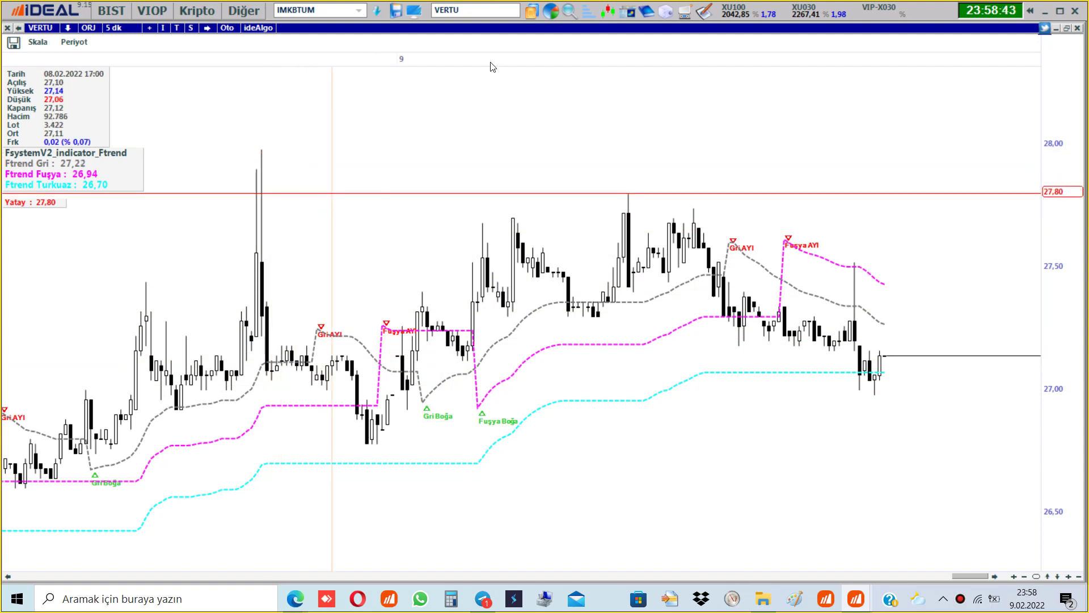
{"action": "left_click", "coordinate": [1078, 30]}
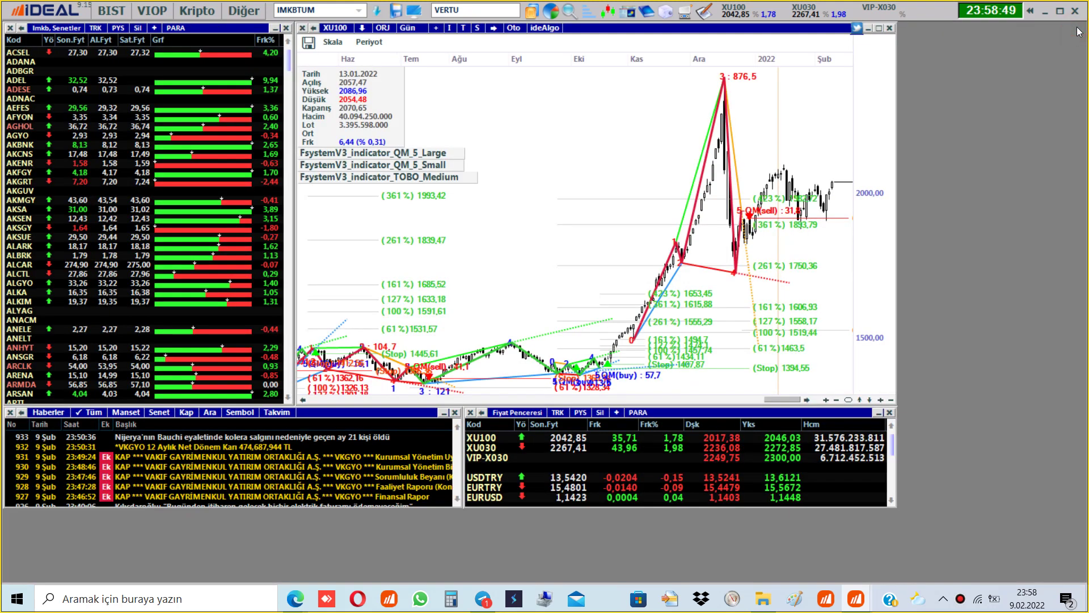
Step: Switch back to FSYSTEM Radar, deselect Ftrend Turkuaz Destek %, remove all symbols from the scan list and clear the scan results
{"action": "mouse_move", "coordinate": [856, 599]}
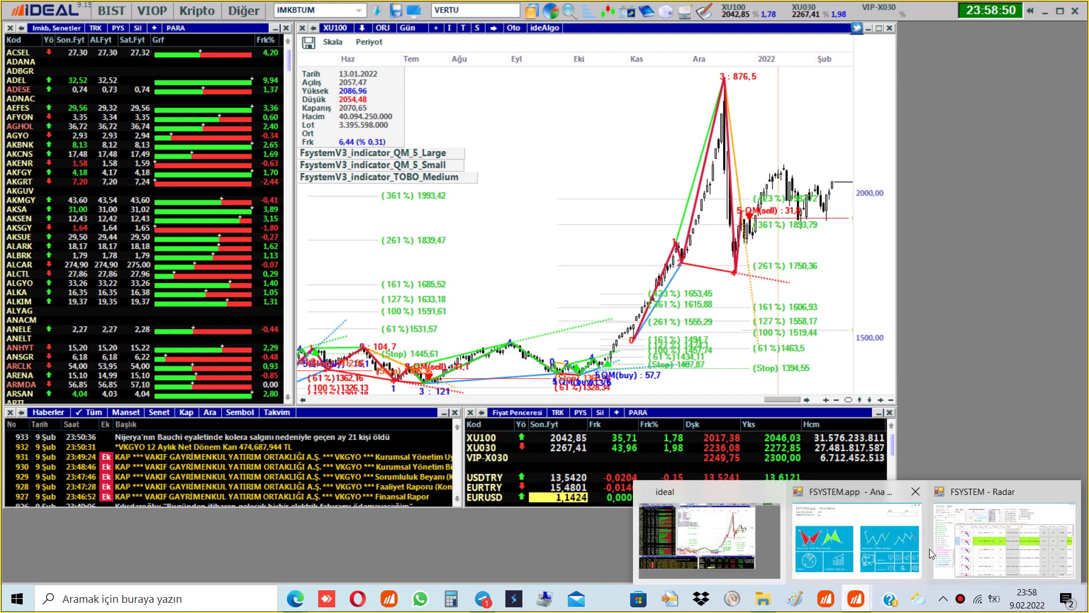
{"action": "left_click", "coordinate": [941, 549]}
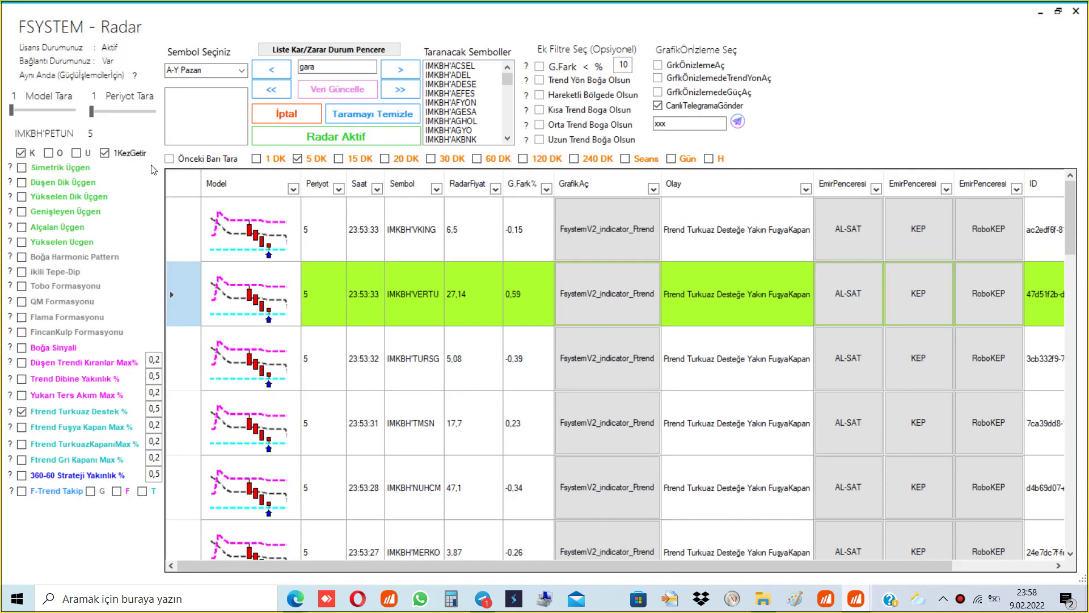
{"action": "left_click", "coordinate": [22, 412]}
{"action": "left_click", "coordinate": [352, 134]}
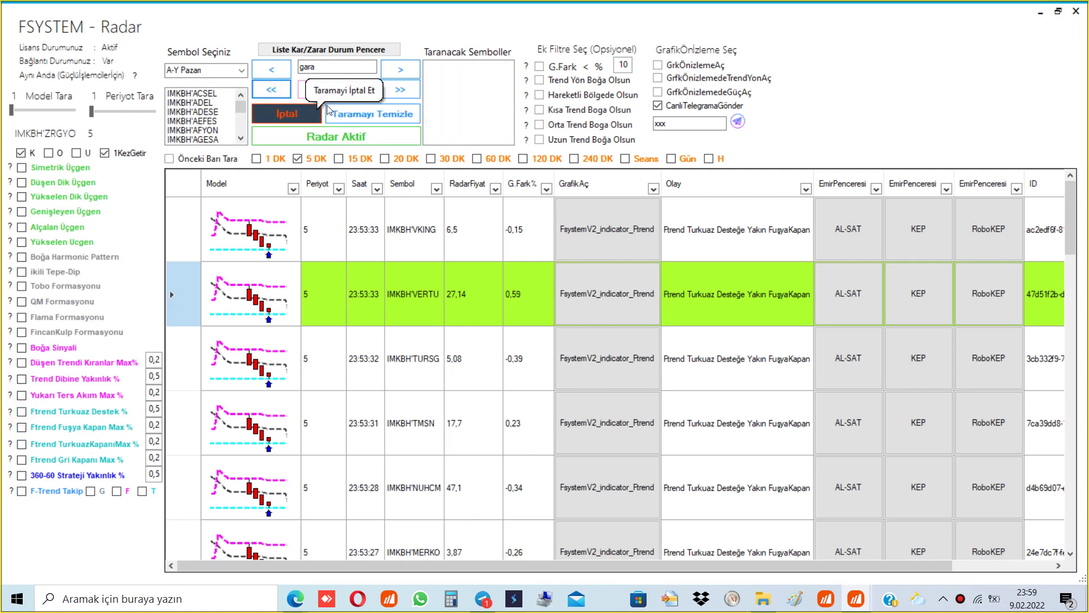
{"action": "left_click", "coordinate": [380, 109]}
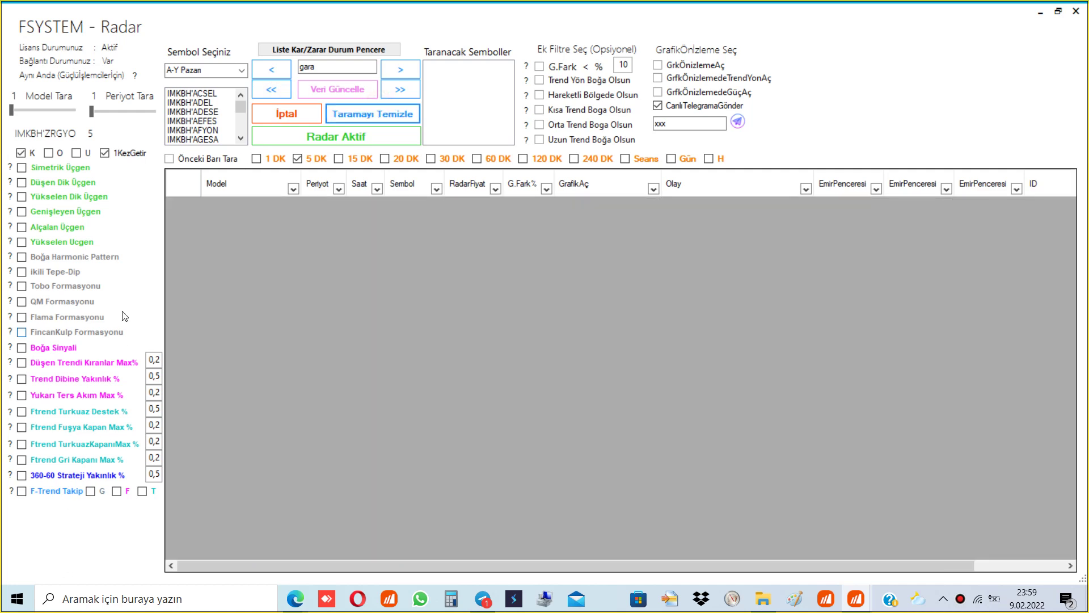
Step: Run a Radar scan of all A-Y Pazar symbols for the Simetrik Üçgen model with K, O and U enabled on the 60 DK period
{"action": "left_click", "coordinate": [22, 167]}
{"action": "left_click", "coordinate": [48, 153]}
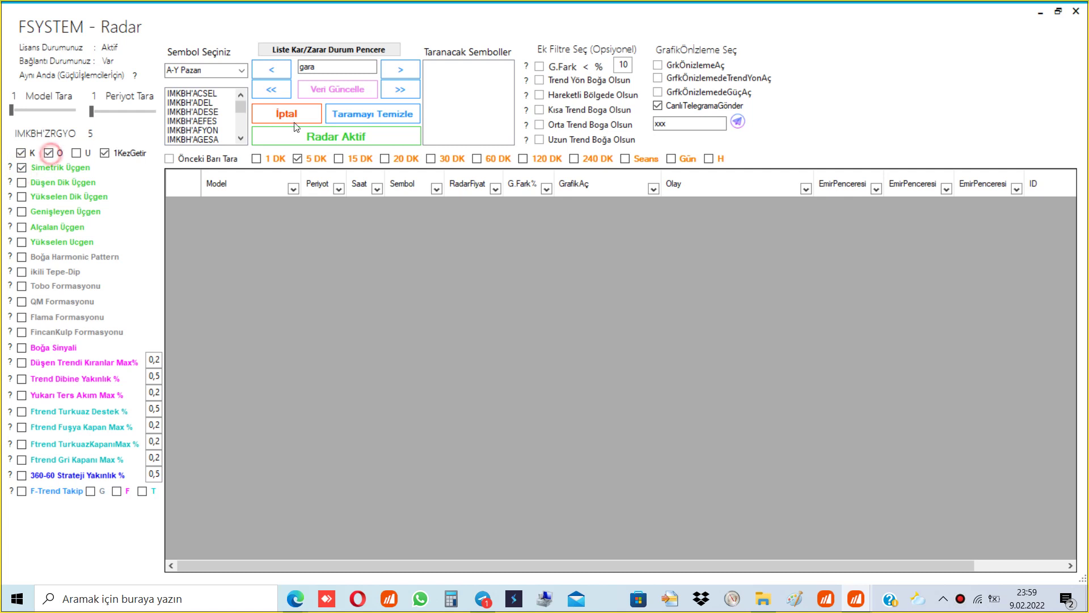
{"action": "left_click", "coordinate": [407, 88]}
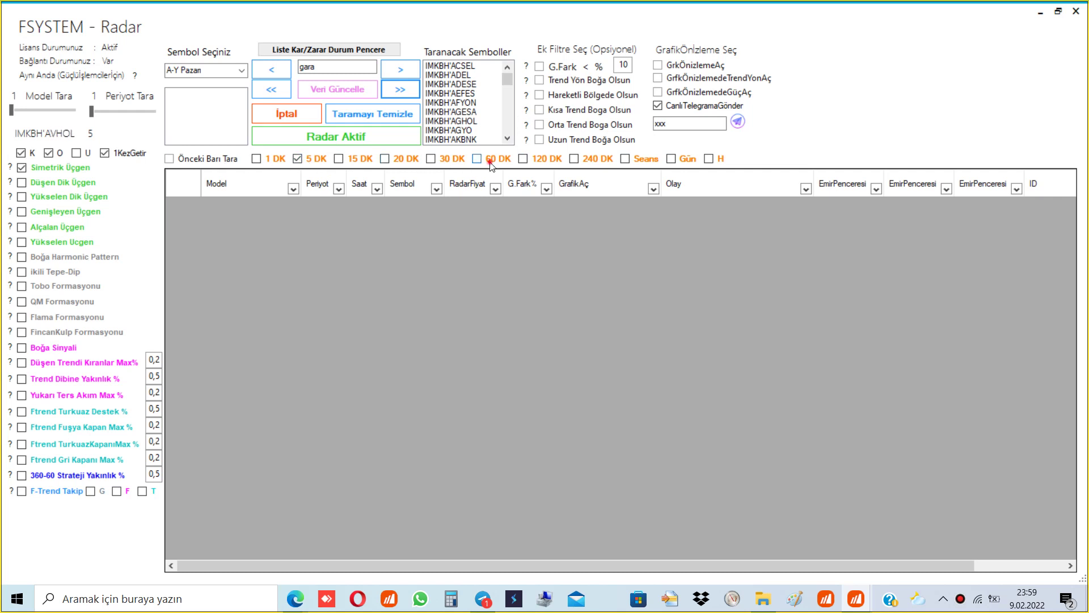
{"action": "left_click", "coordinate": [298, 158]}
{"action": "left_click", "coordinate": [271, 89]}
{"action": "left_click", "coordinate": [400, 89]}
{"action": "left_click", "coordinate": [76, 153]}
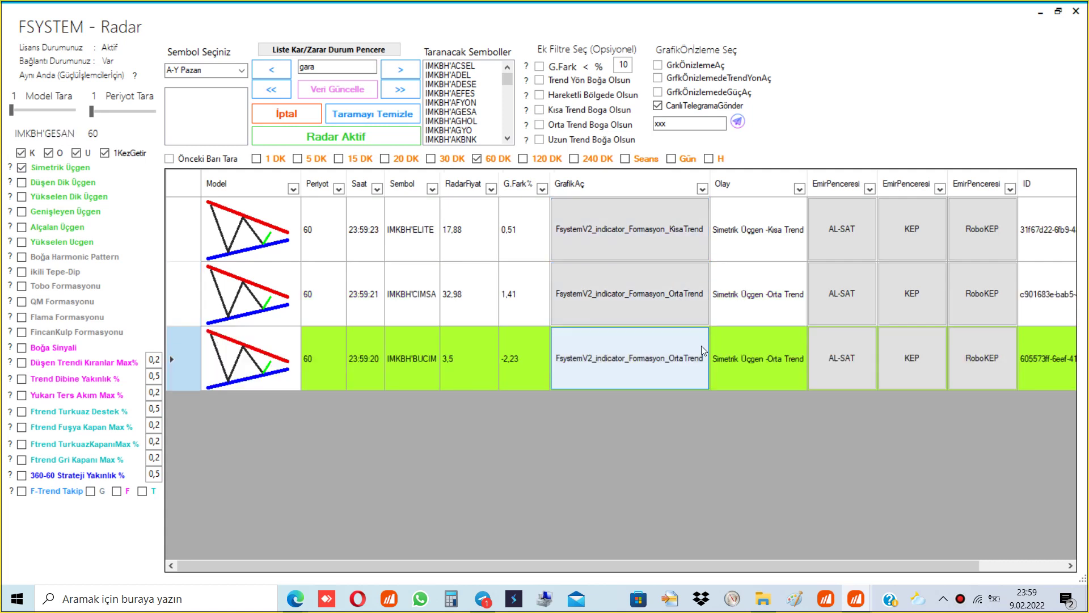
Step: Enable GrkÖnizlemeAç and preview the Simetrik Üçgen charts of ELITE, CIMSA and BUCIM
{"action": "left_click", "coordinate": [684, 65]}
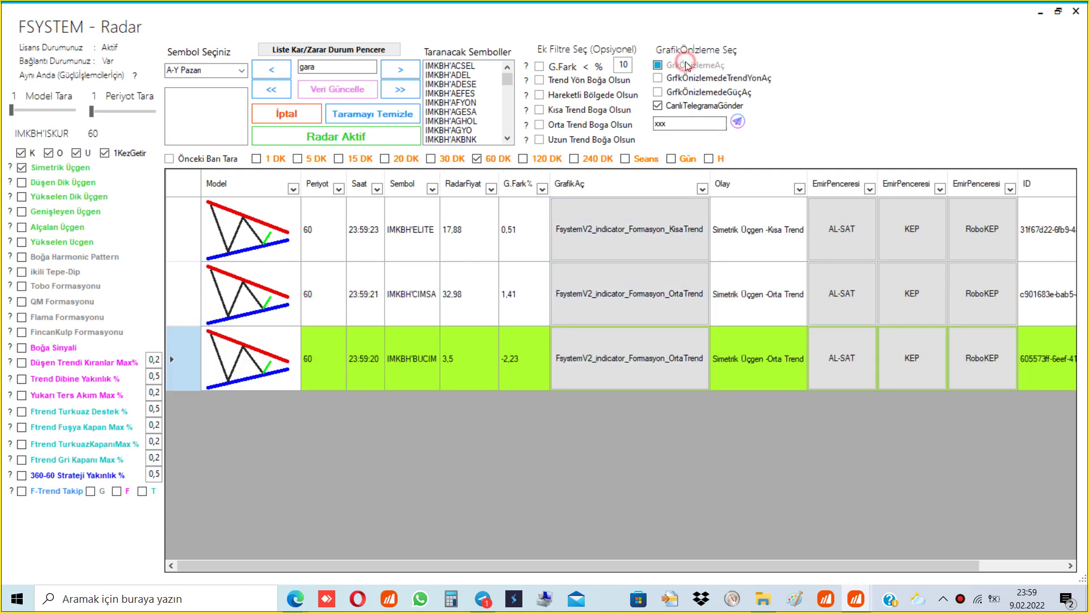
{"action": "mouse_move", "coordinate": [635, 223]}
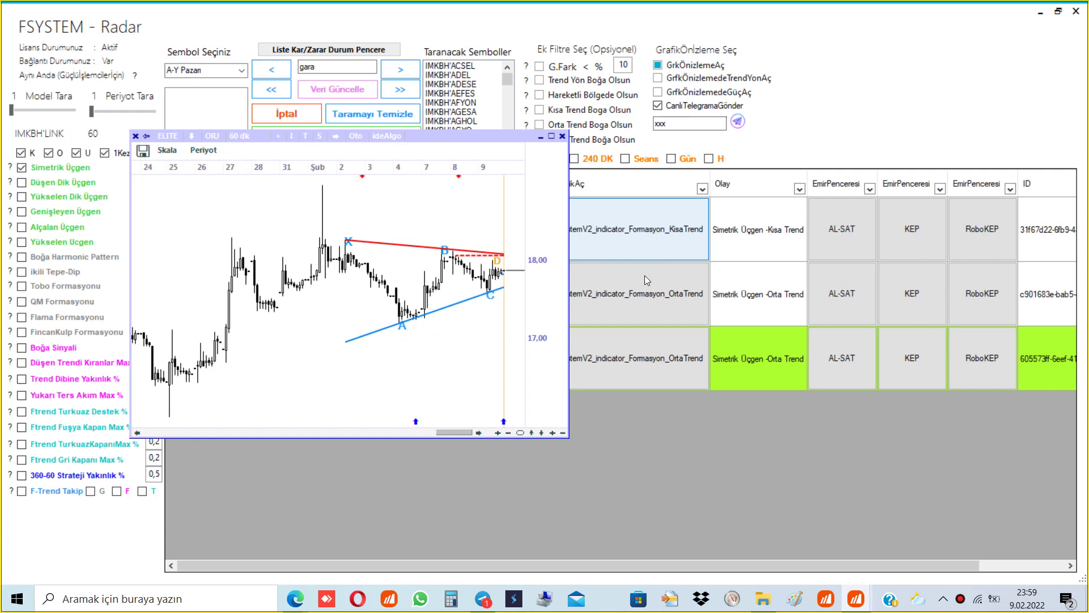
{"action": "mouse_move", "coordinate": [645, 309]}
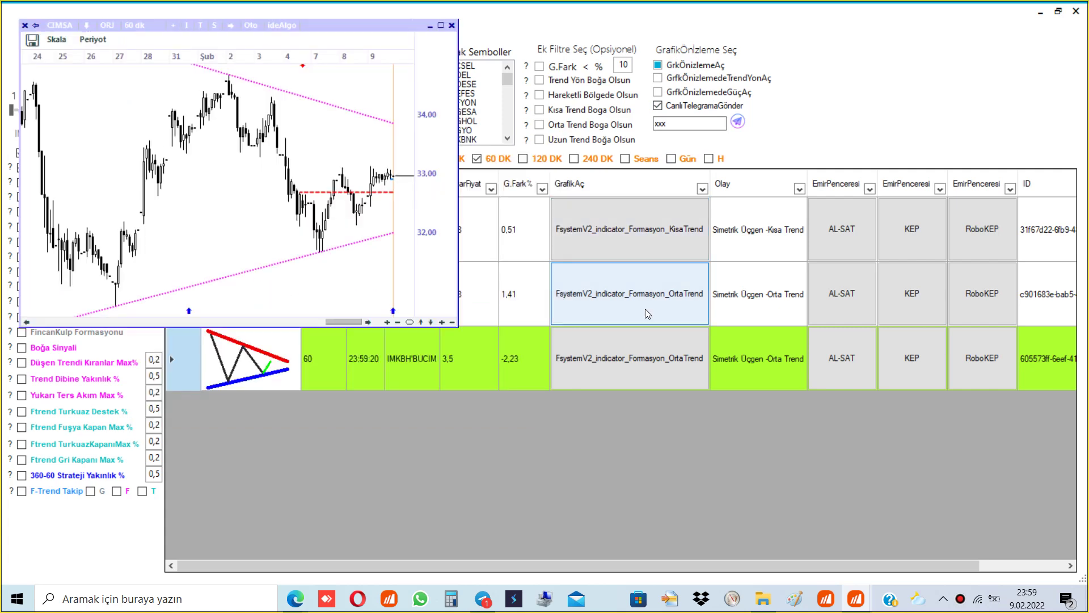
{"action": "mouse_move", "coordinate": [642, 351]}
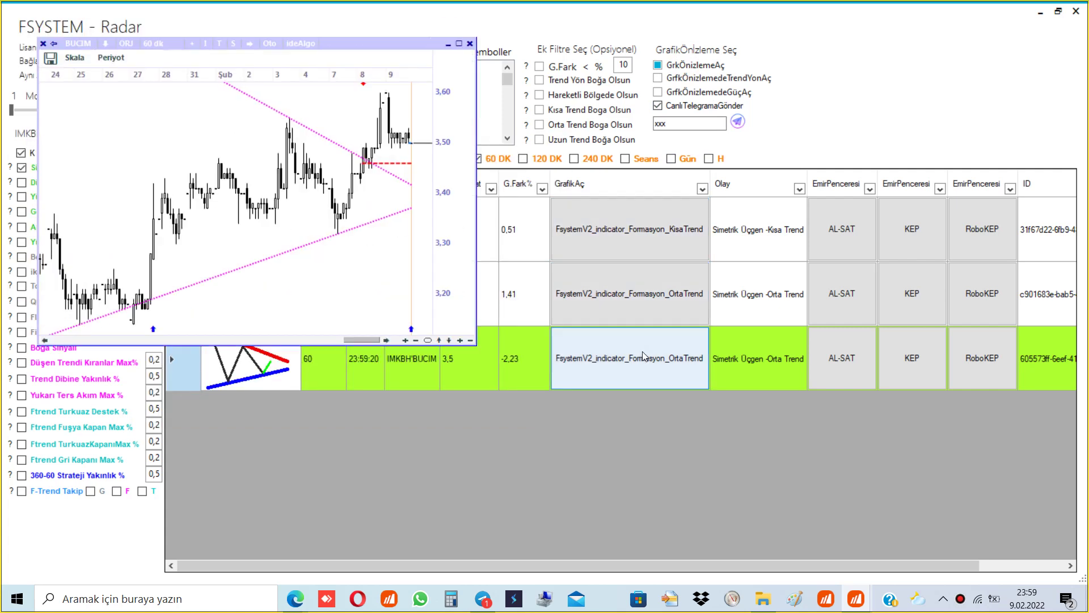
Step: Replace the Simetrik Üçgen model with Alçalan Üçgen in the Radar scan
{"action": "left_click", "coordinate": [23, 167]}
{"action": "left_click", "coordinate": [23, 167]}
{"action": "left_click", "coordinate": [23, 227]}
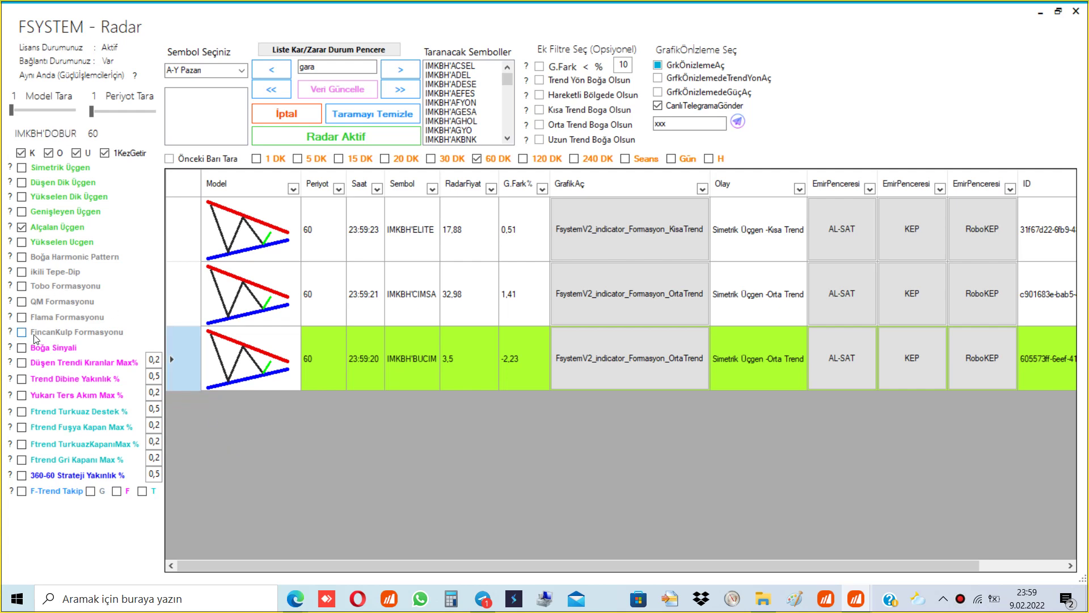
Step: Open ELITE's 60-minute KisaTrend chart, examine its symmetrical triangle and the Boğa Bölgesi Desteği level, close it and return to Radar
{"action": "left_click", "coordinate": [608, 230]}
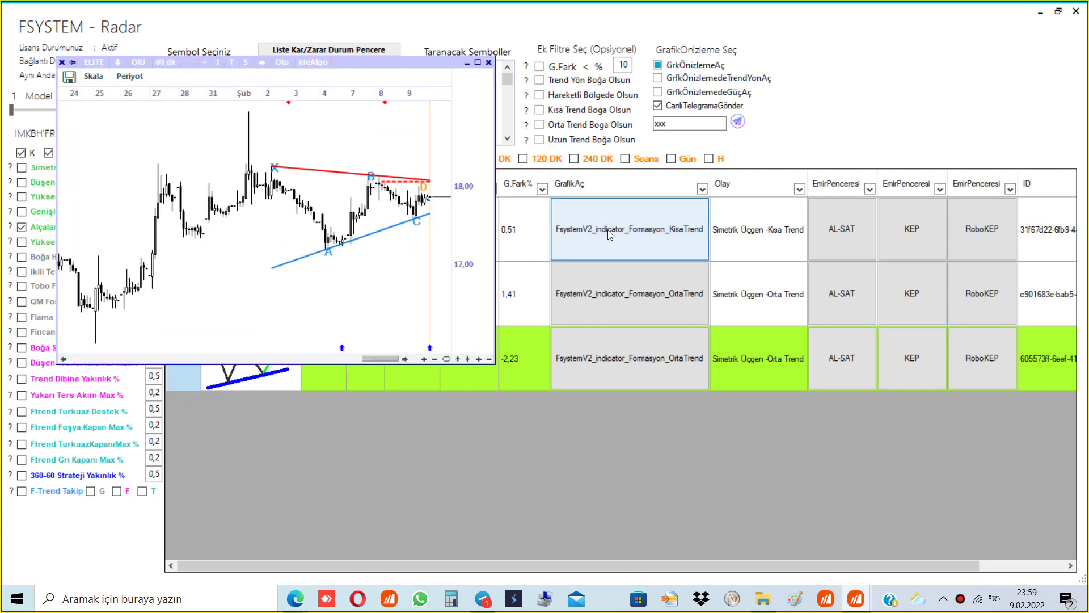
{"action": "left_click", "coordinate": [608, 229]}
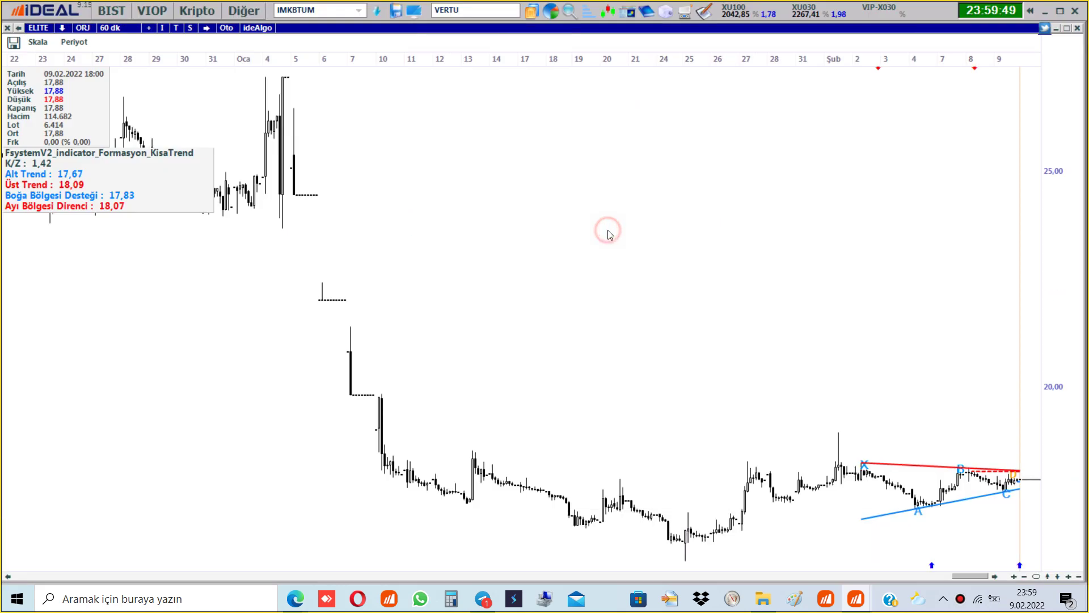
{"action": "scroll", "coordinate": [932, 58], "scroll_direction": "up", "scroll_amount": 5}
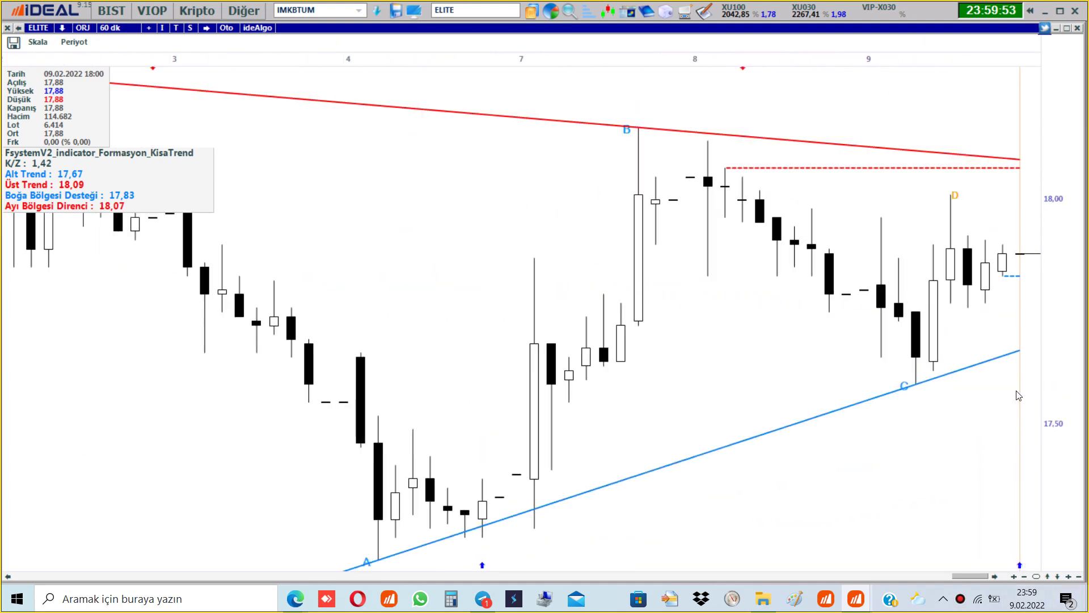
{"action": "left_click", "coordinate": [1023, 275]}
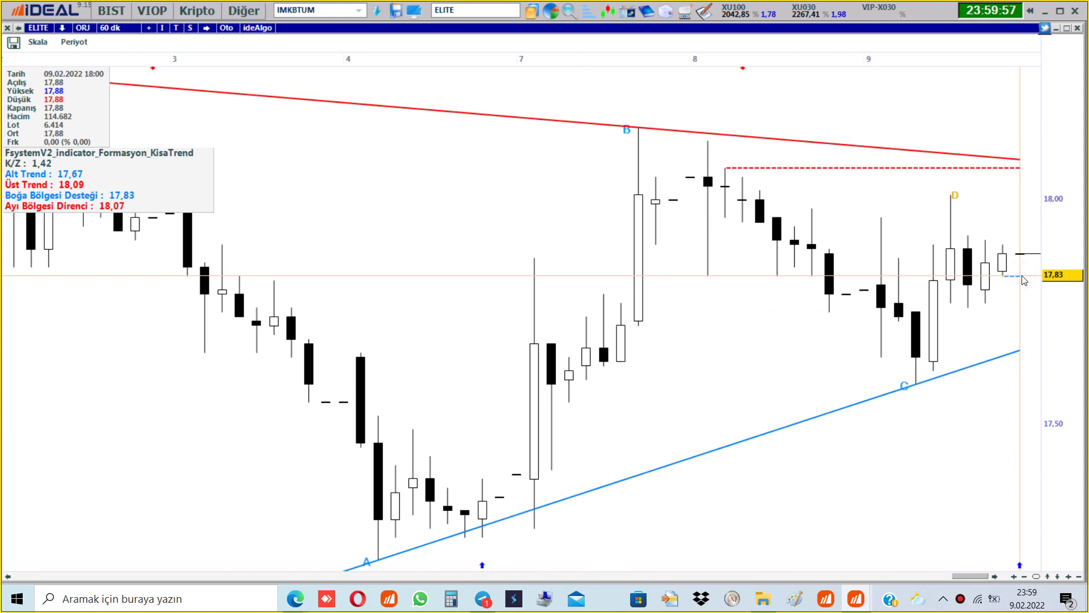
{"action": "left_click", "coordinate": [1024, 279]}
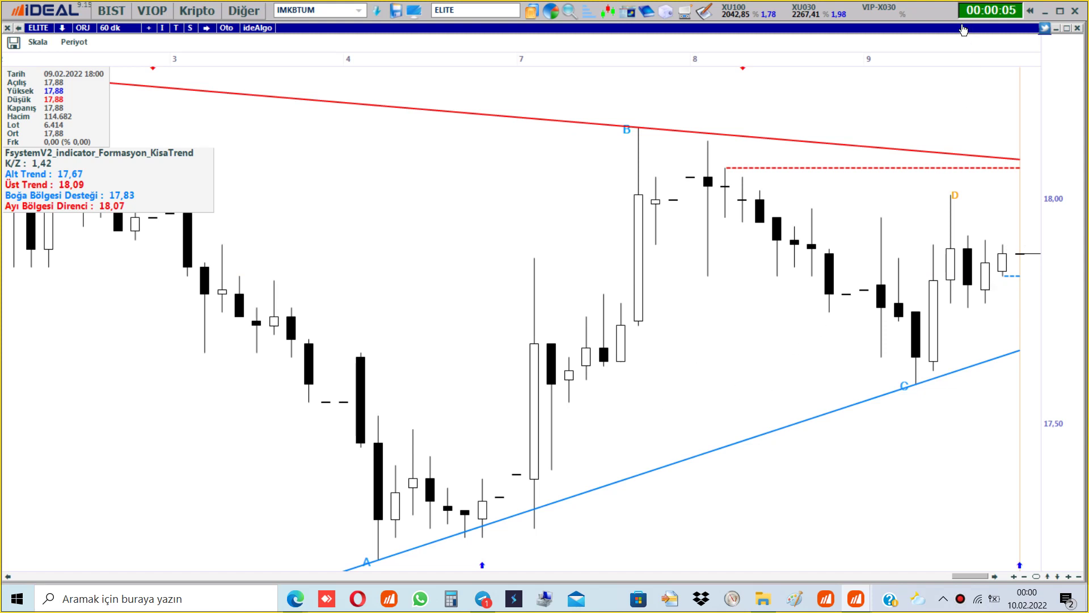
{"action": "left_click", "coordinate": [1080, 30]}
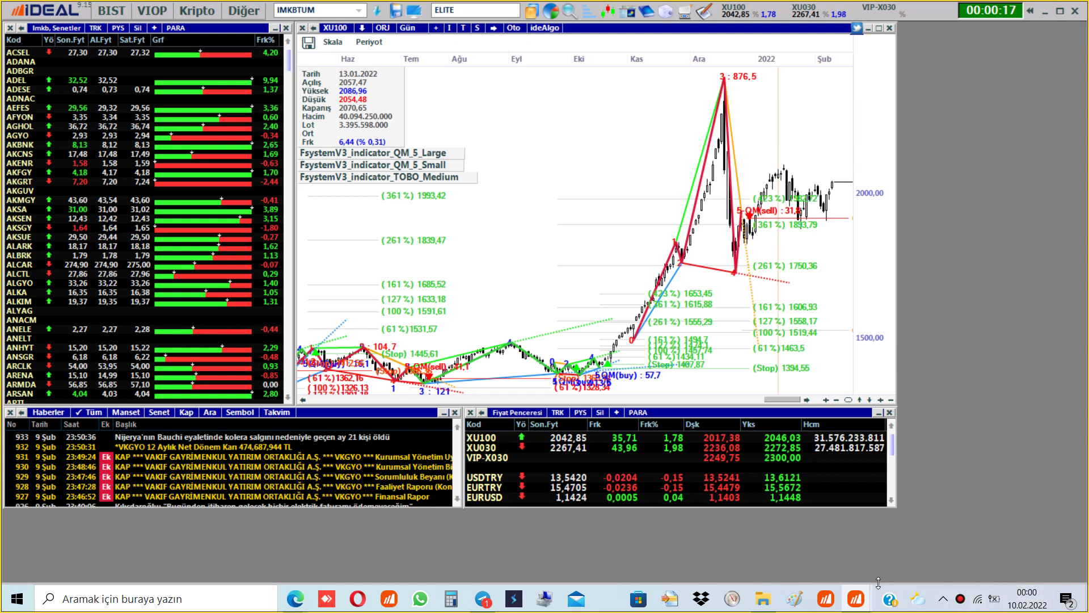
{"action": "left_click", "coordinate": [858, 590]}
{"action": "left_click", "coordinate": [1004, 527]}
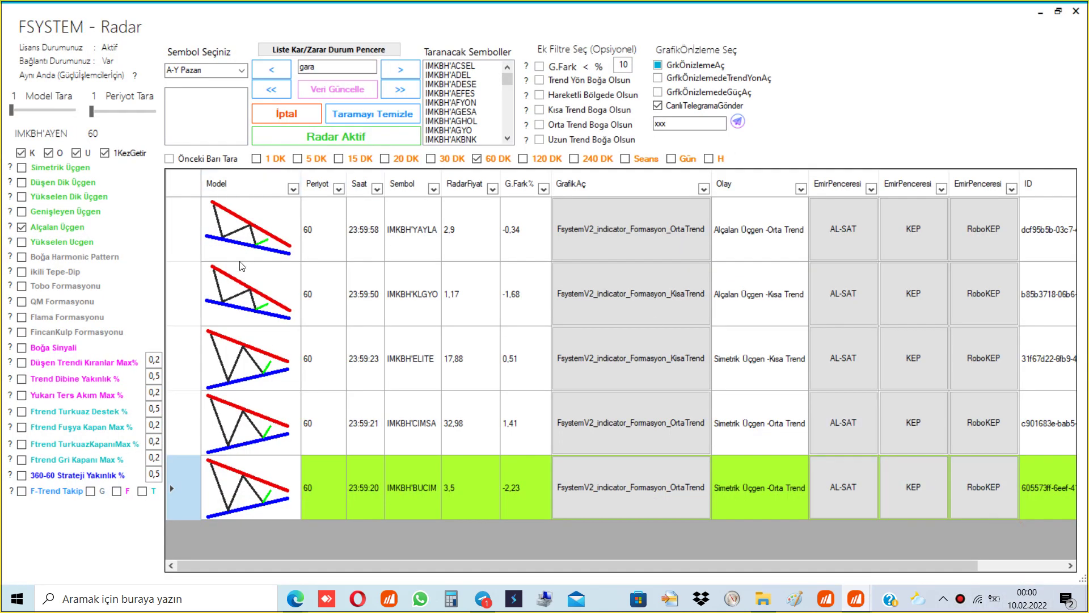
Step: Open YAYLA's 60-minute OrtaTrend chart, examine the full Alçalan Üçgen formation, close it and return to Radar
{"action": "left_click", "coordinate": [634, 235]}
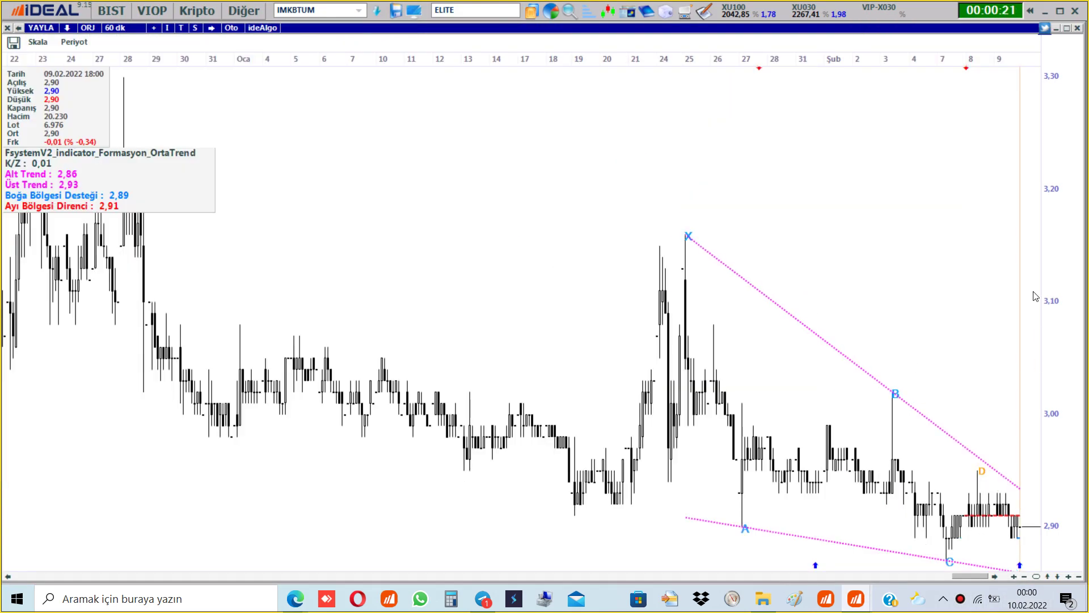
{"action": "scroll", "coordinate": [1065, 233], "scroll_direction": "down", "scroll_amount": 2}
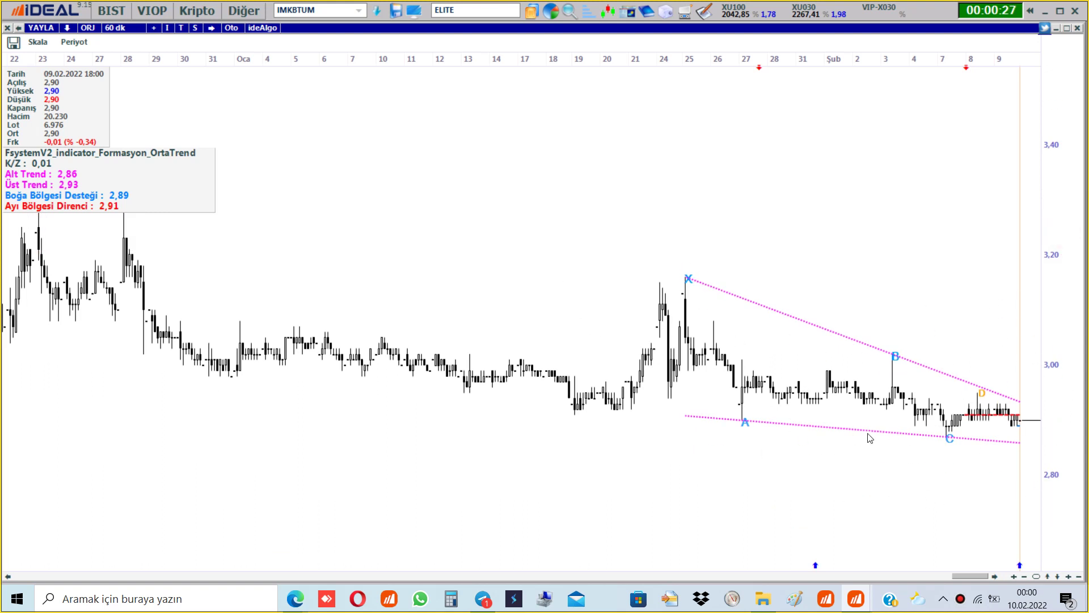
{"action": "left_click", "coordinate": [1079, 29]}
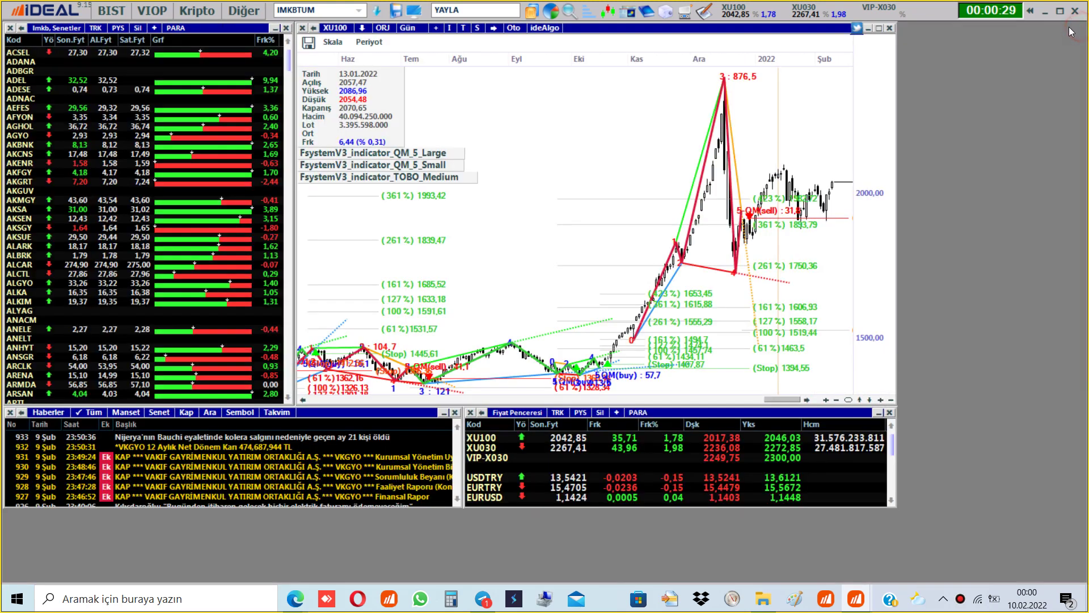
{"action": "mouse_move", "coordinate": [857, 598]}
{"action": "left_click", "coordinate": [965, 531]}
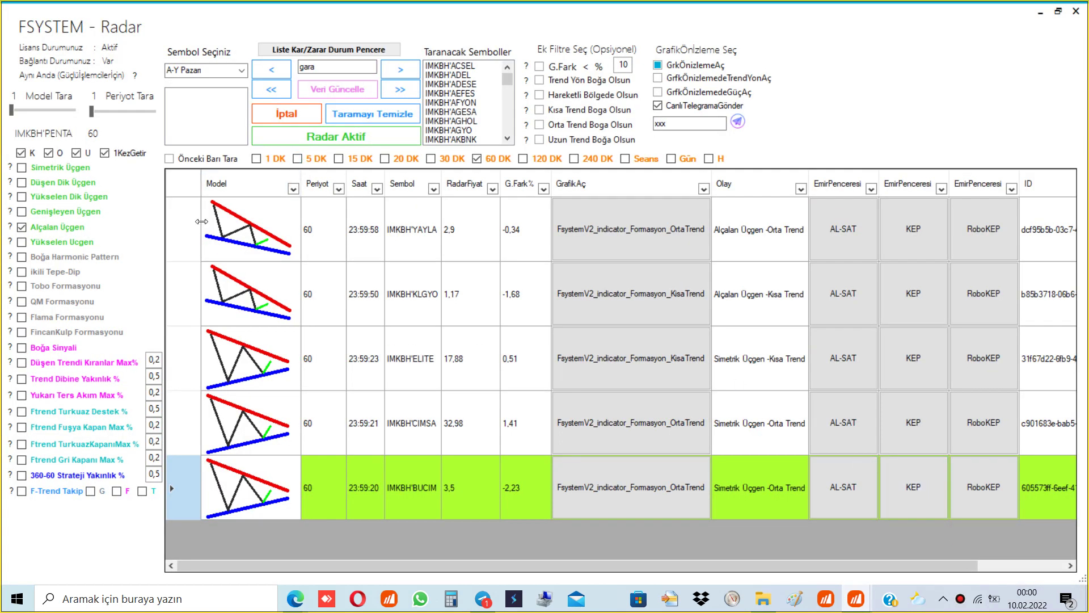
Step: Deselect Alçalan Üçgen and the K, O and U options, remove all symbols from the scan list and clear the results
{"action": "left_click", "coordinate": [22, 226]}
{"action": "left_click", "coordinate": [21, 153]}
{"action": "left_click", "coordinate": [49, 152]}
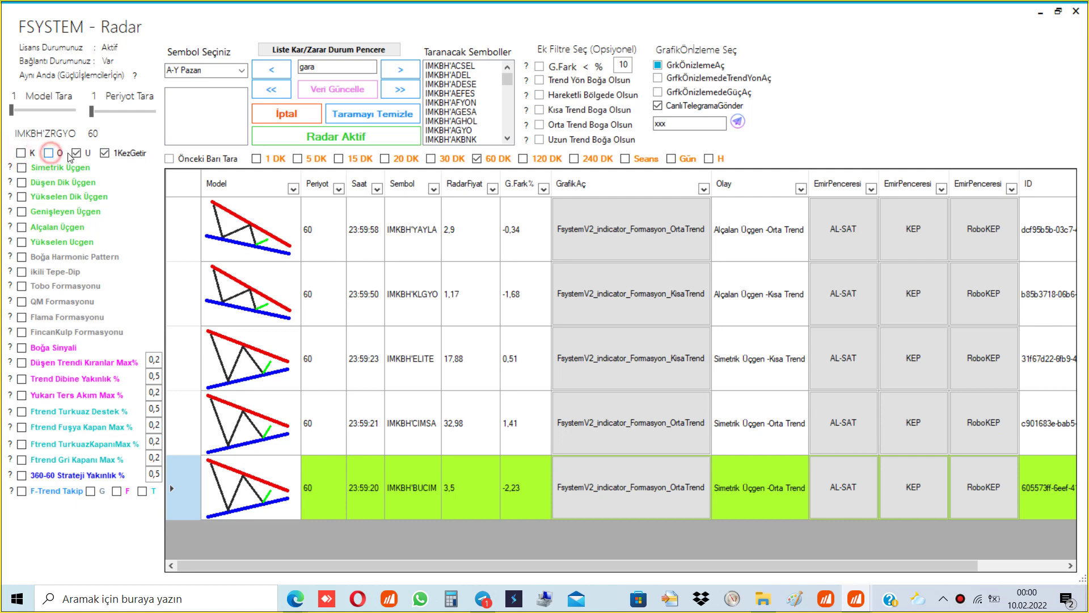
{"action": "left_click", "coordinate": [76, 152]}
{"action": "left_click", "coordinate": [304, 113]}
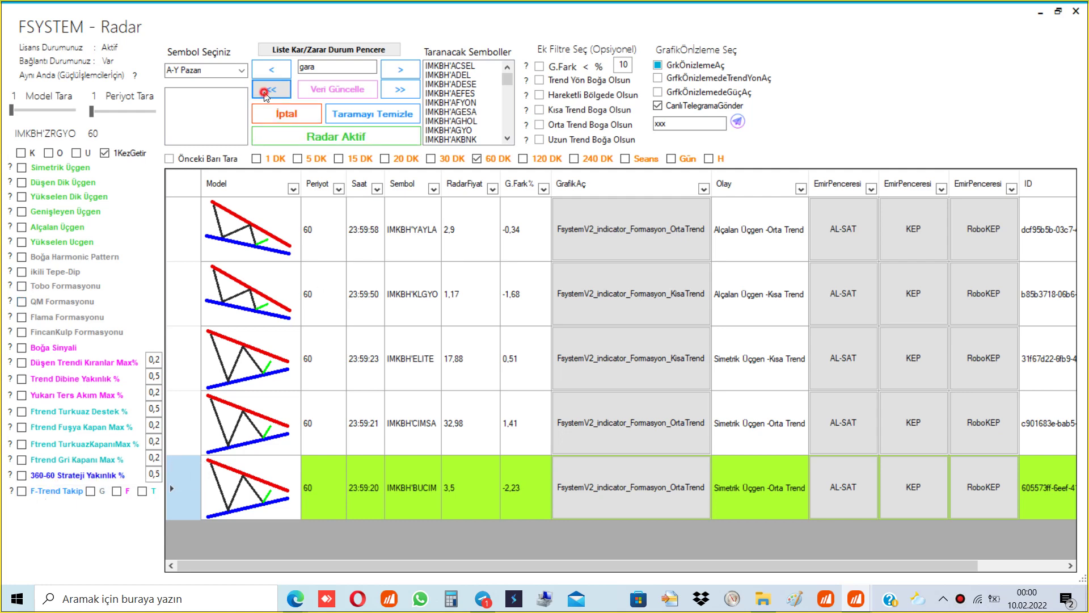
{"action": "left_click", "coordinate": [362, 112]}
Step: Run a 60 DK Radar scan of all A-Y Pazar symbols for F-Trend Takip with the G line enabled
{"action": "left_click", "coordinate": [39, 491]}
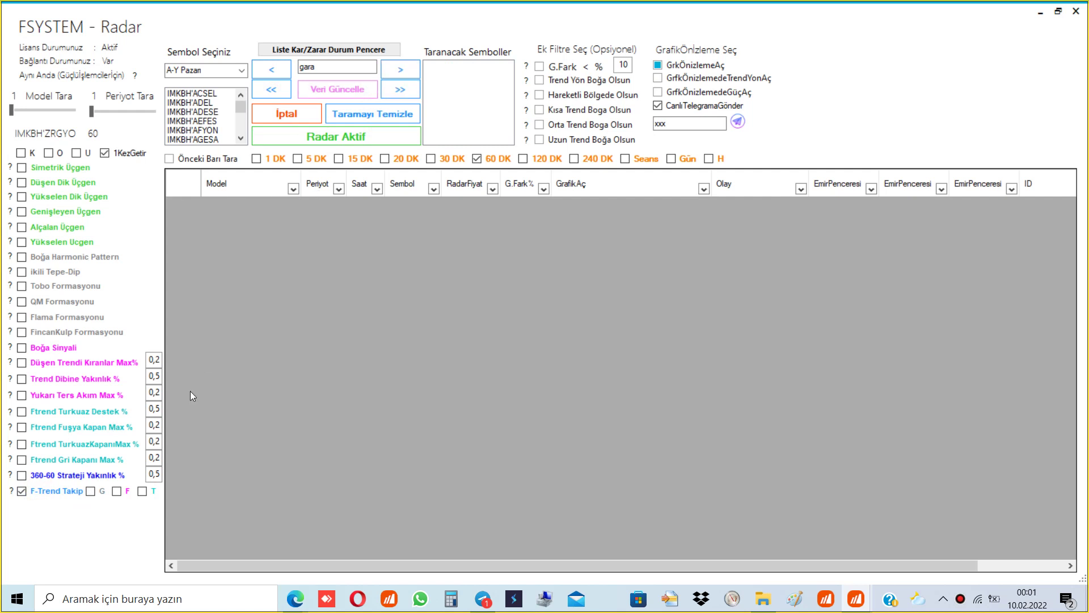
{"action": "left_click", "coordinate": [90, 491]}
{"action": "left_click", "coordinate": [400, 89]}
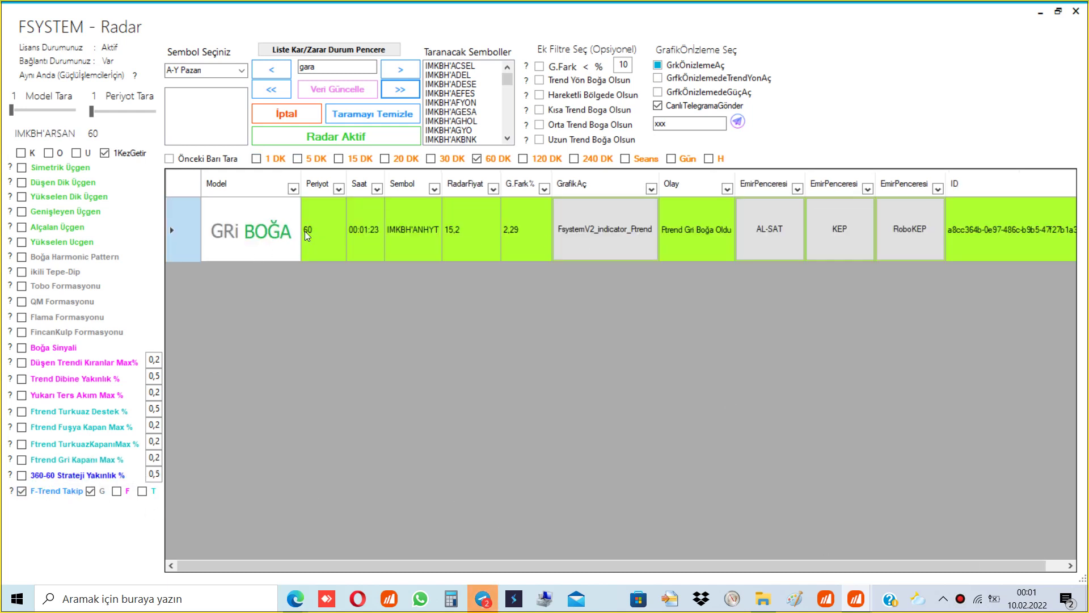
Step: Open ANHYT's 60-minute Ftrend chart and examine the Gri Boğa signal at the latest candles
{"action": "left_click", "coordinate": [594, 237]}
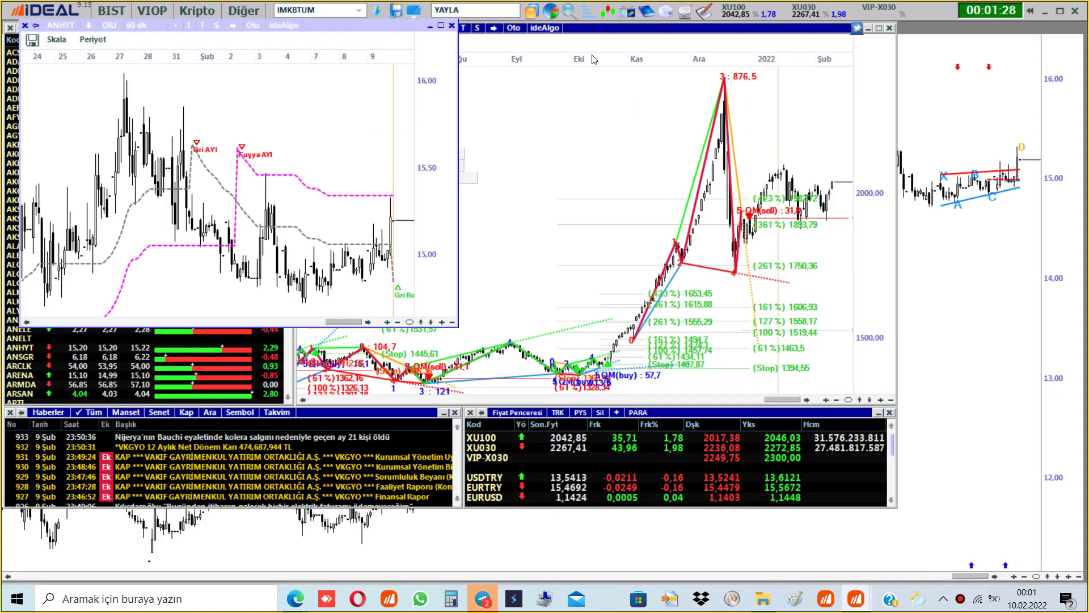
{"action": "scroll", "coordinate": [795, 60], "scroll_direction": "up", "scroll_amount": 5}
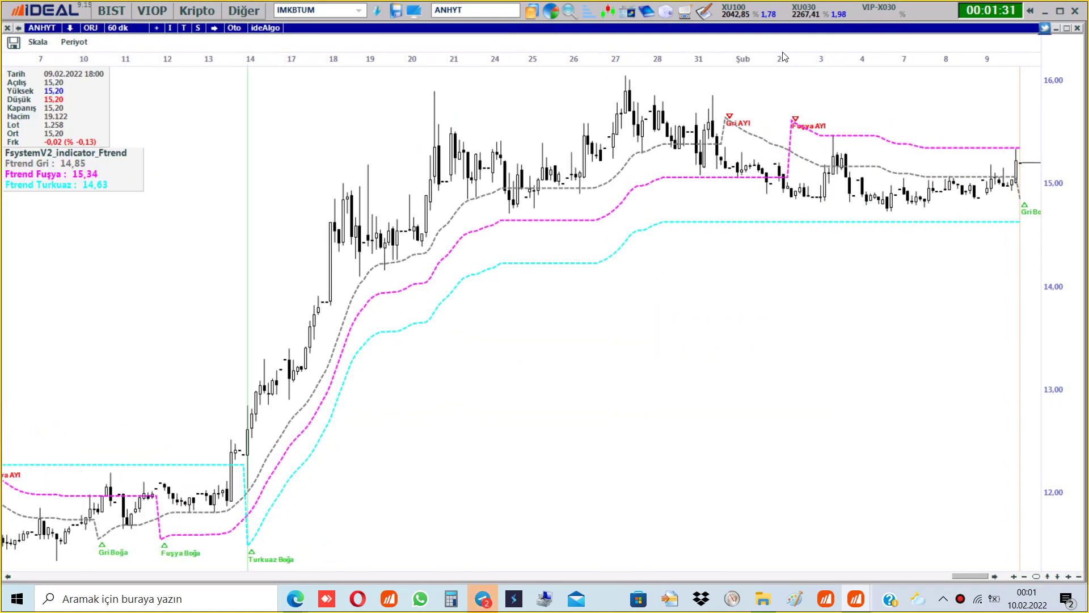
{"action": "left_click_drag", "start_coordinate": [991, 74], "coordinate": [768, 402]}
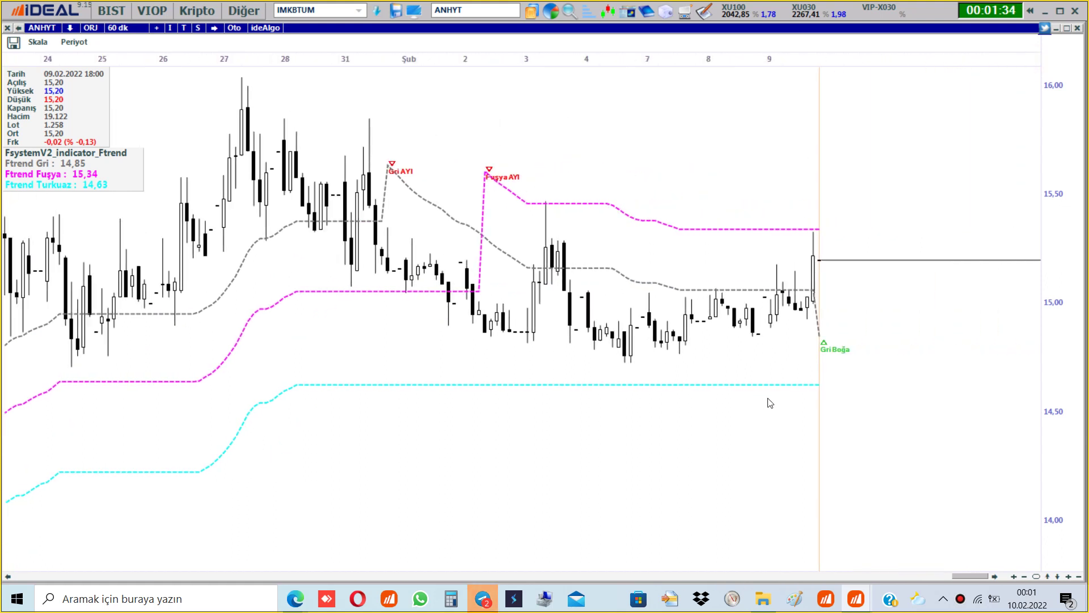
Step: Inspect ANHYT's Fuşya AYI signal bar and its Ftrend lines over wider and narrower ranges, and return to the Radar results
{"action": "left_click", "coordinate": [485, 171]}
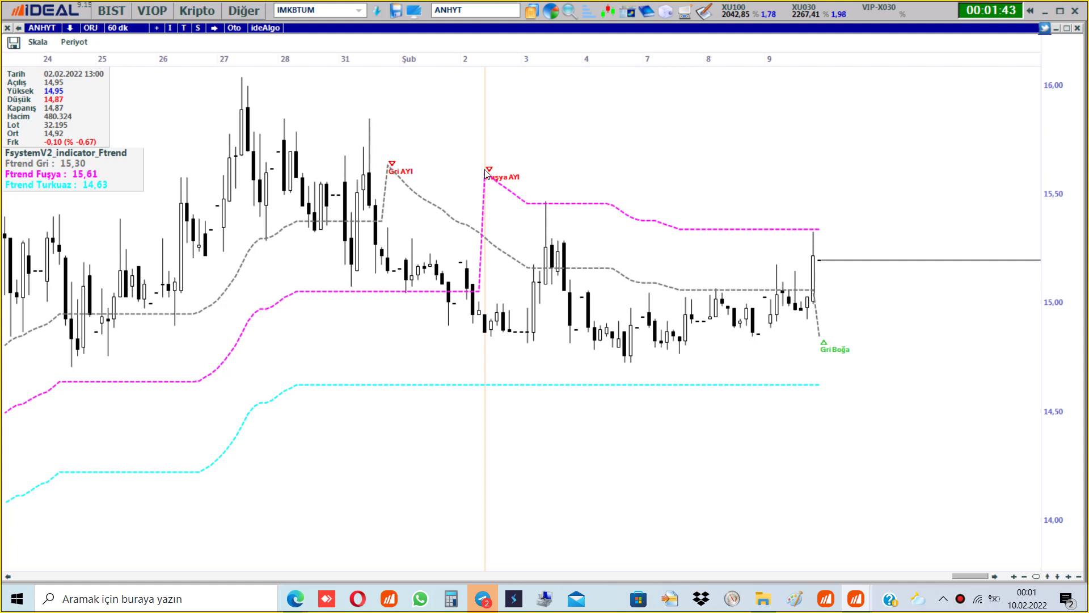
{"action": "left_click_drag", "start_coordinate": [518, 60], "coordinate": [621, 63]}
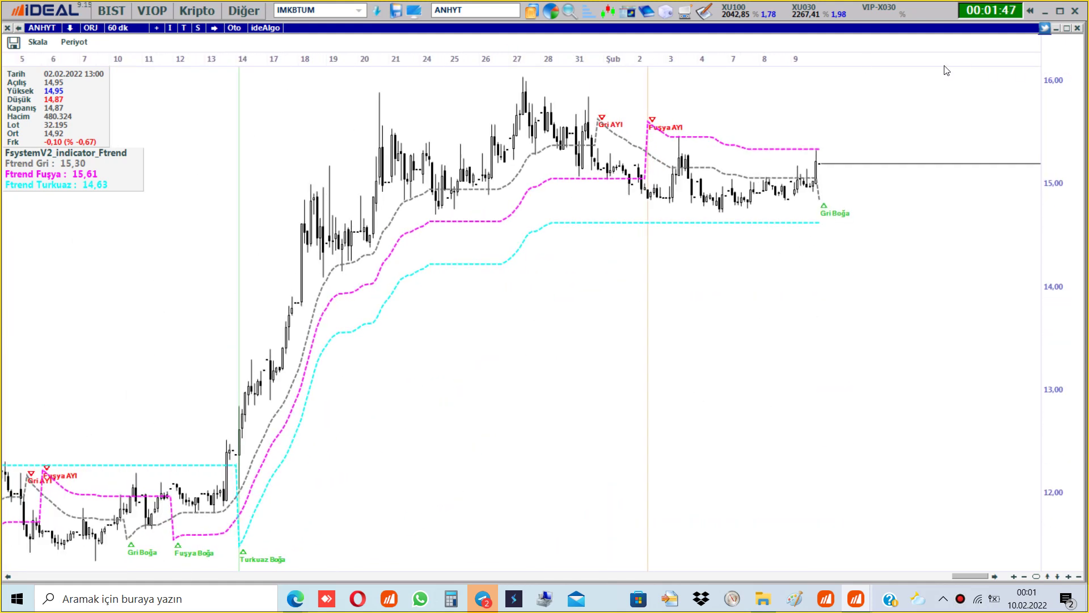
{"action": "left_click_drag", "start_coordinate": [866, 58], "coordinate": [754, 76]}
{"action": "left_click_drag", "start_coordinate": [552, 64], "coordinate": [531, 66]}
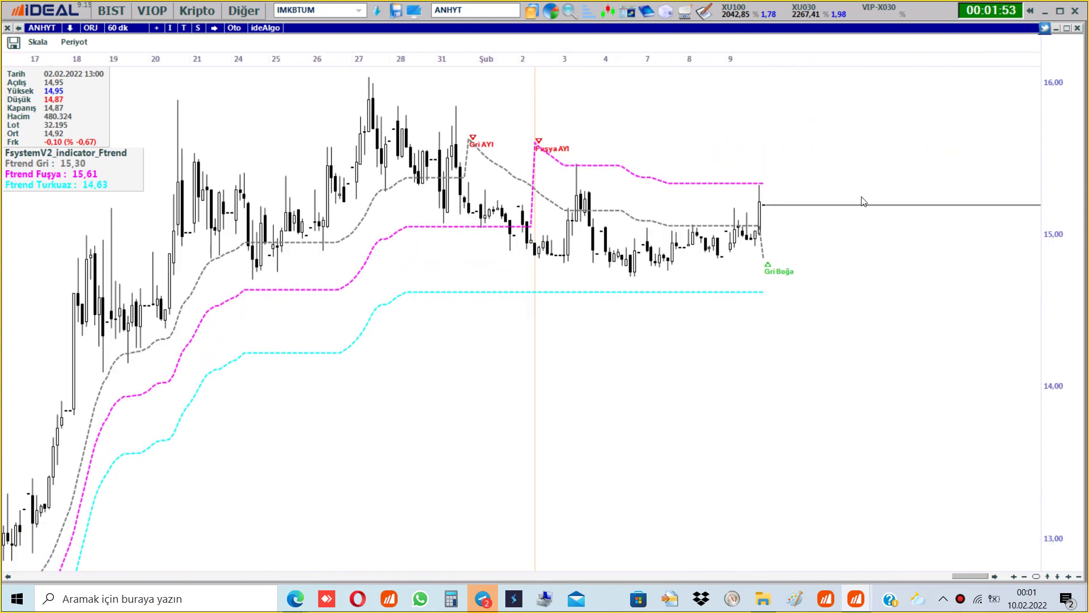
{"action": "left_click", "coordinate": [876, 267]}
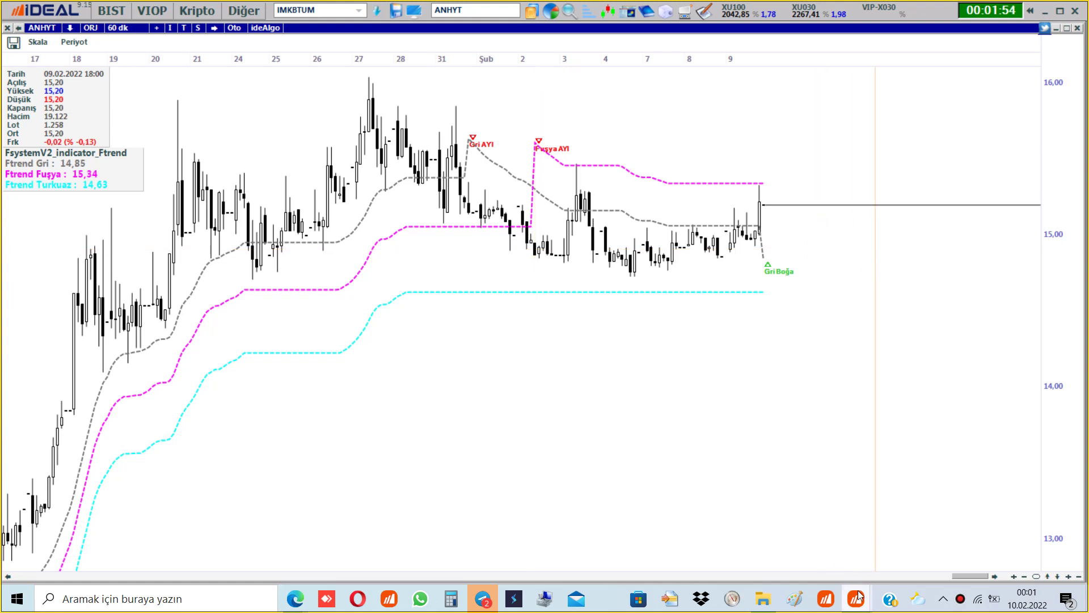
{"action": "mouse_move", "coordinate": [858, 597]}
{"action": "left_click", "coordinate": [957, 535]}
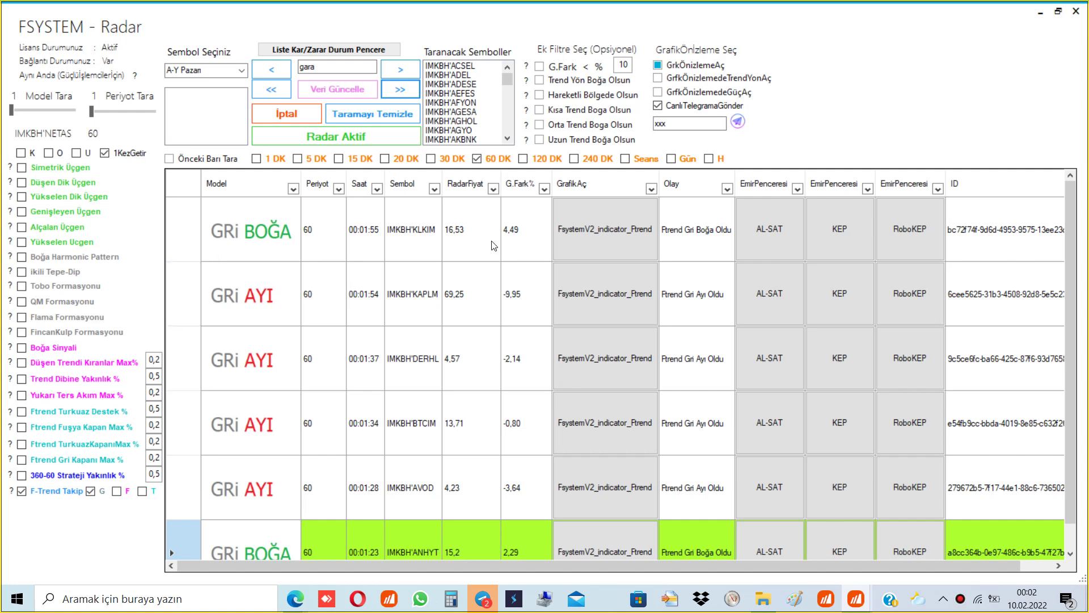
Step: Remove all symbols from the scan list, find the symbol matching "gara" and add only IMKBH'GARAN
{"action": "left_click", "coordinate": [271, 93]}
{"action": "left_click", "coordinate": [338, 67]}
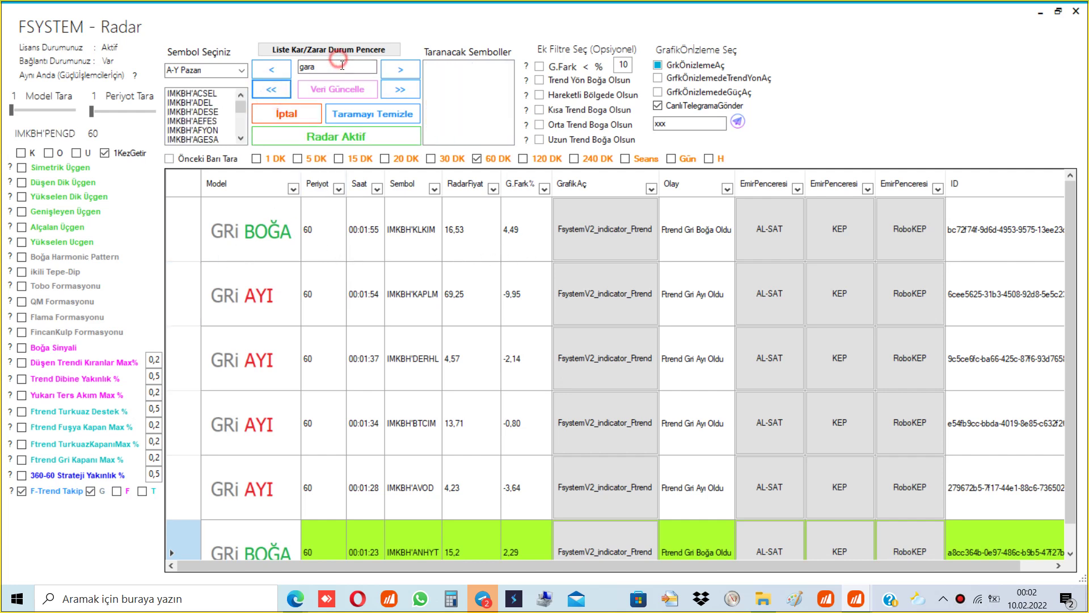
{"action": "key", "text": "Return"}
{"action": "left_click", "coordinate": [401, 69]}
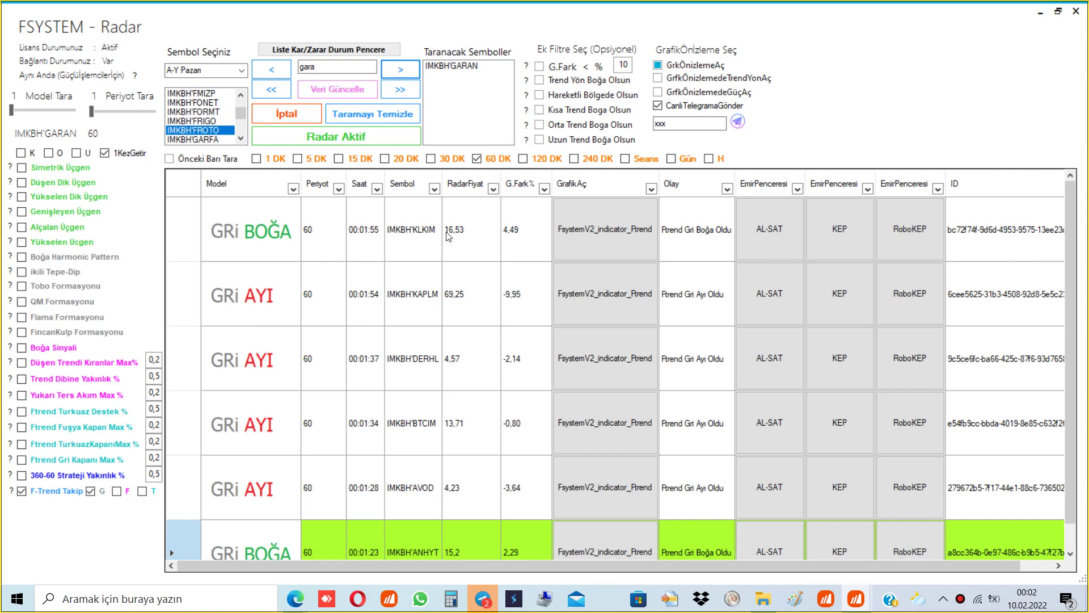
Step: Enable the T line for F-Trend Takip and add the 5 DK and 1 DK periods to the scan
{"action": "left_click", "coordinate": [142, 491]}
{"action": "left_click", "coordinate": [296, 159]}
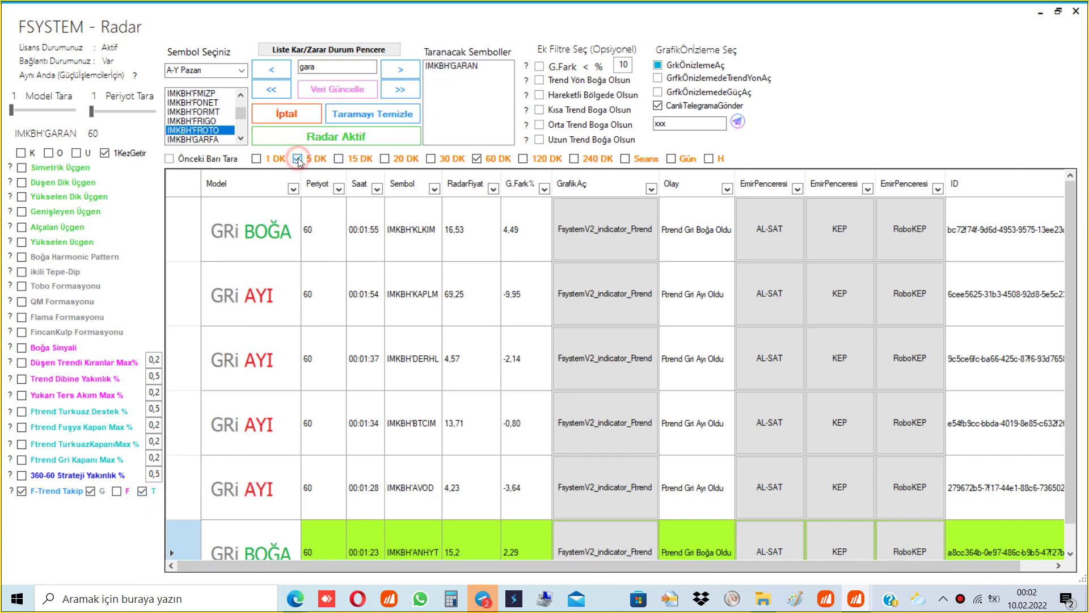
{"action": "left_click", "coordinate": [270, 162]}
Step: Read the help explanation of the F-Trend Takip system and close it
{"action": "left_click", "coordinate": [13, 492]}
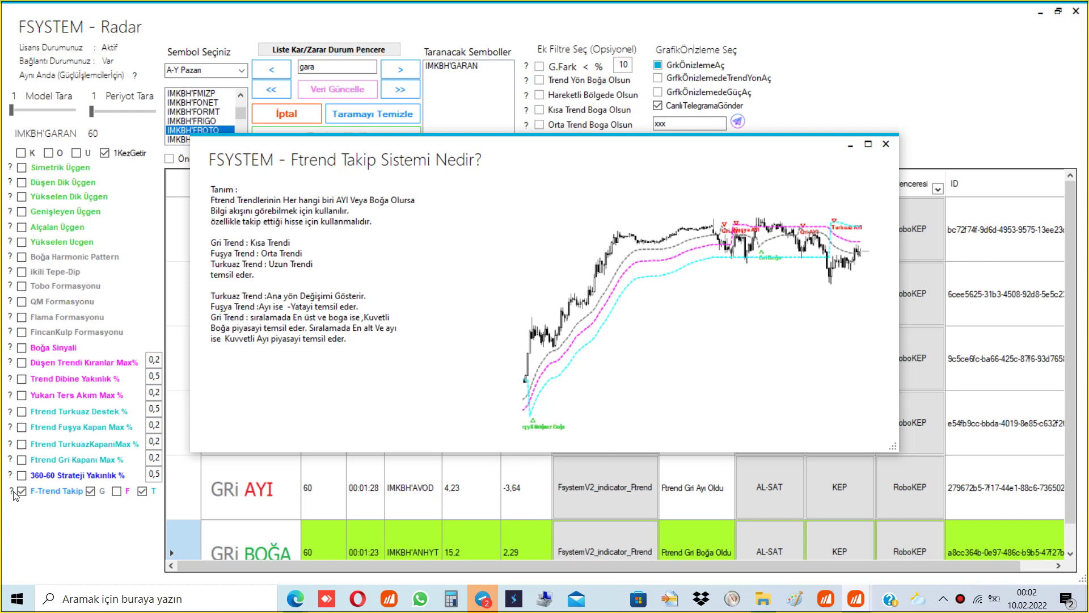
{"action": "left_click", "coordinate": [107, 514]}
{"action": "left_click", "coordinate": [12, 492]}
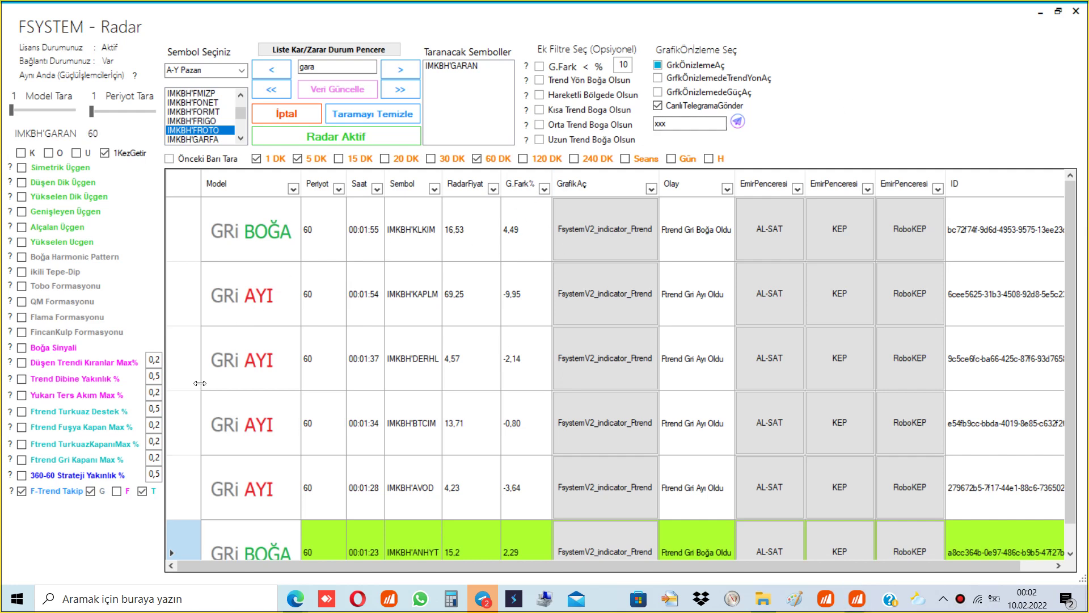
Step: Deselect the F-Trend Takip model together with its G and T lines
{"action": "left_click", "coordinate": [90, 491]}
{"action": "left_click", "coordinate": [141, 491]}
{"action": "left_click", "coordinate": [38, 491]}
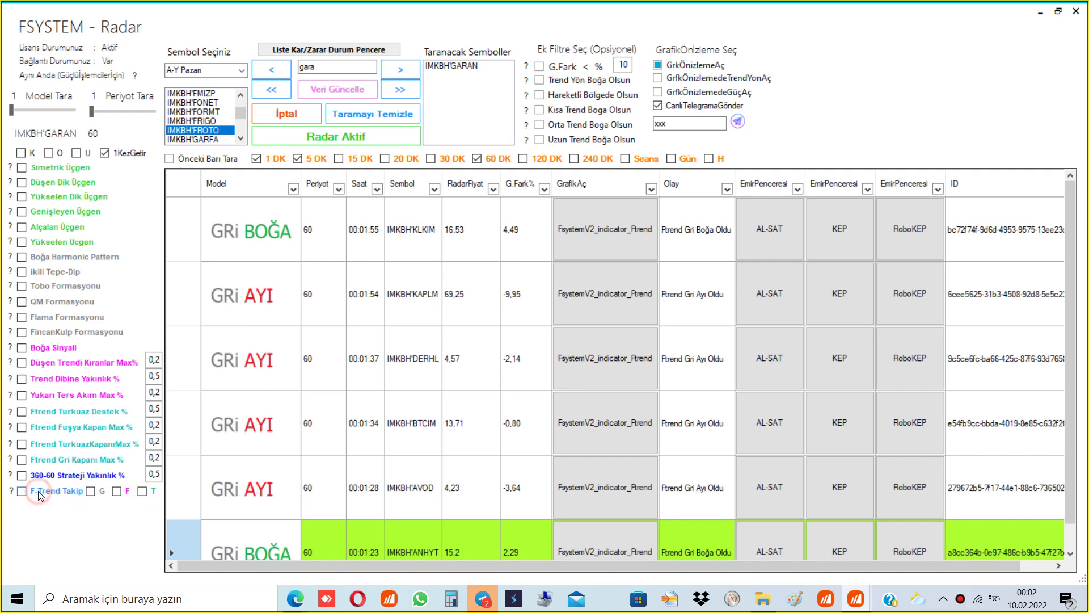